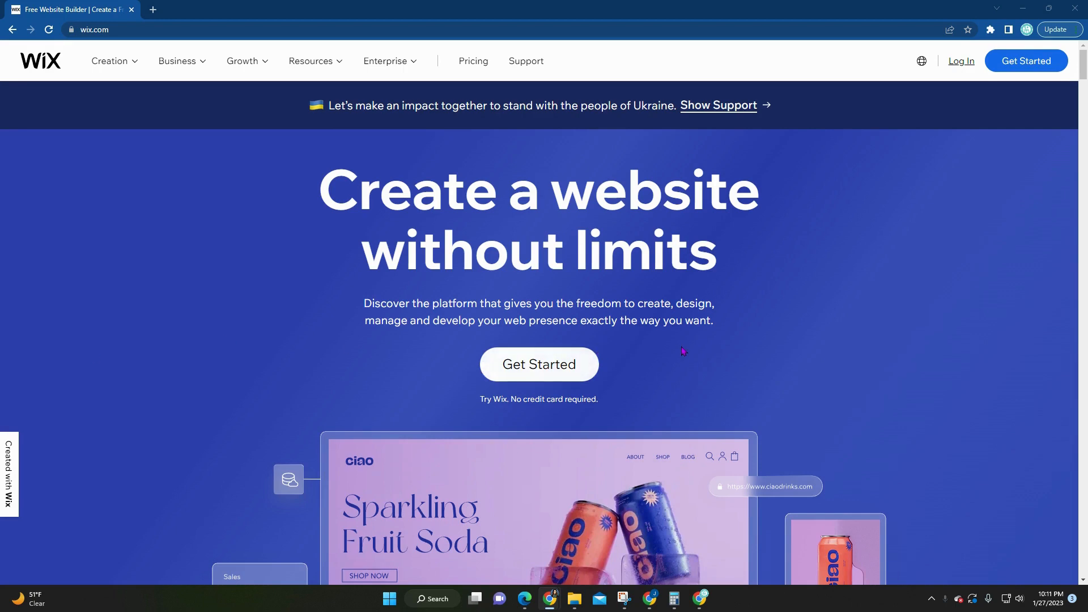
# Start a new Wix website of the Portfolio type and name it DigitalNerdbee.
pyautogui.click(522, 372)
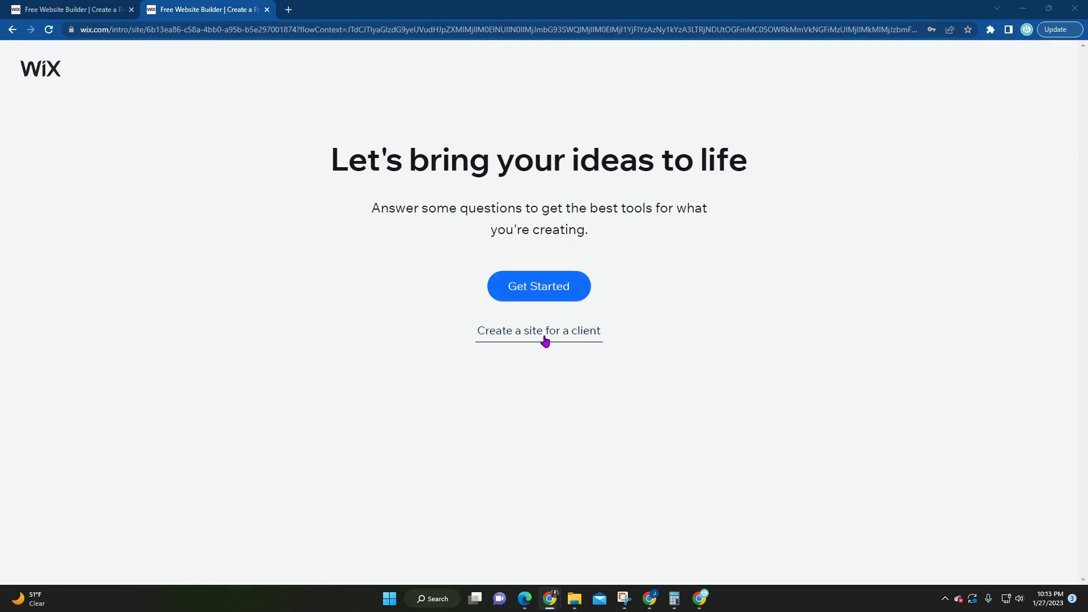
pyautogui.click(537, 292)
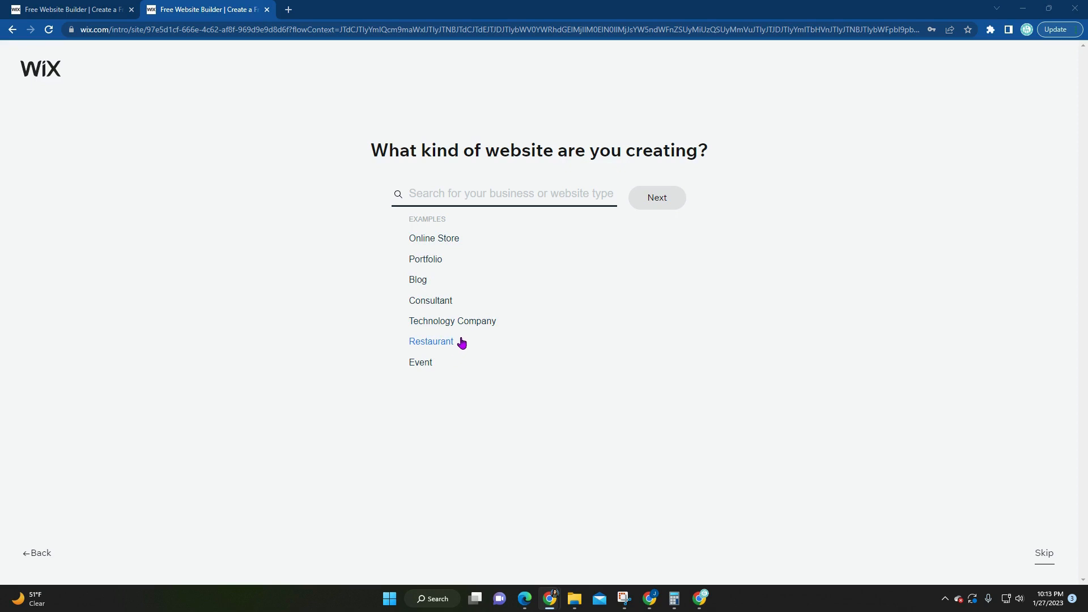
pyautogui.click(425, 260)
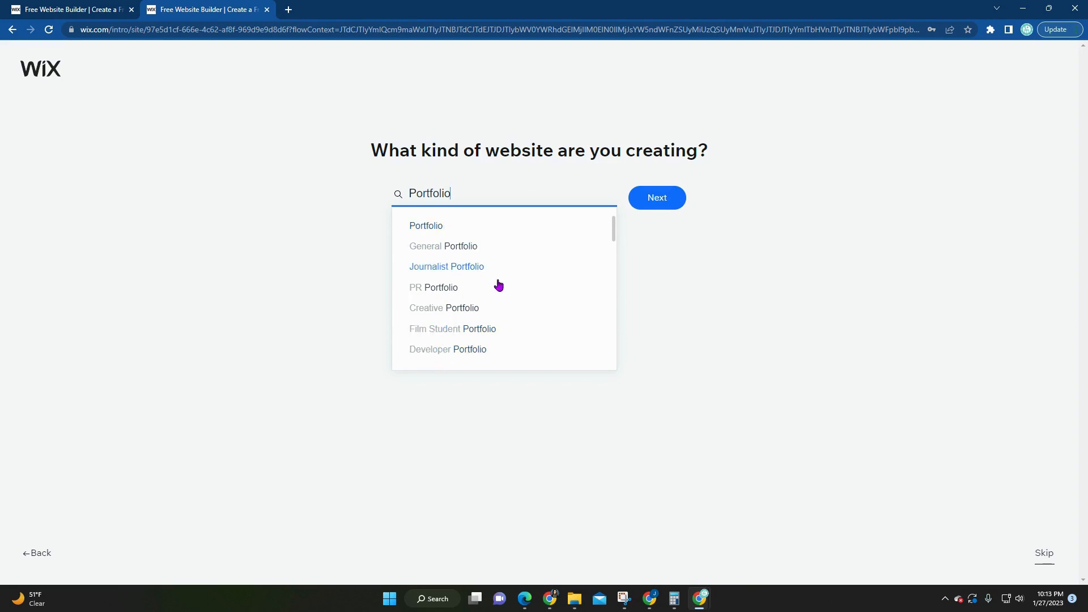
pyautogui.scroll(-10, 498, 291)
pyautogui.scroll(10, 496, 292)
pyautogui.click(423, 229)
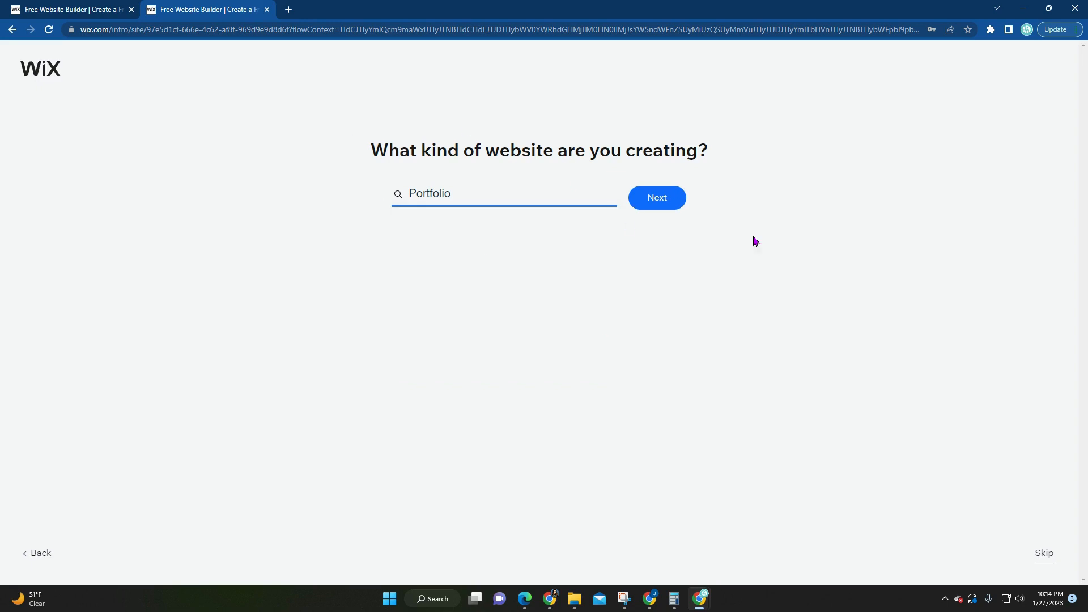
pyautogui.click(657, 198)
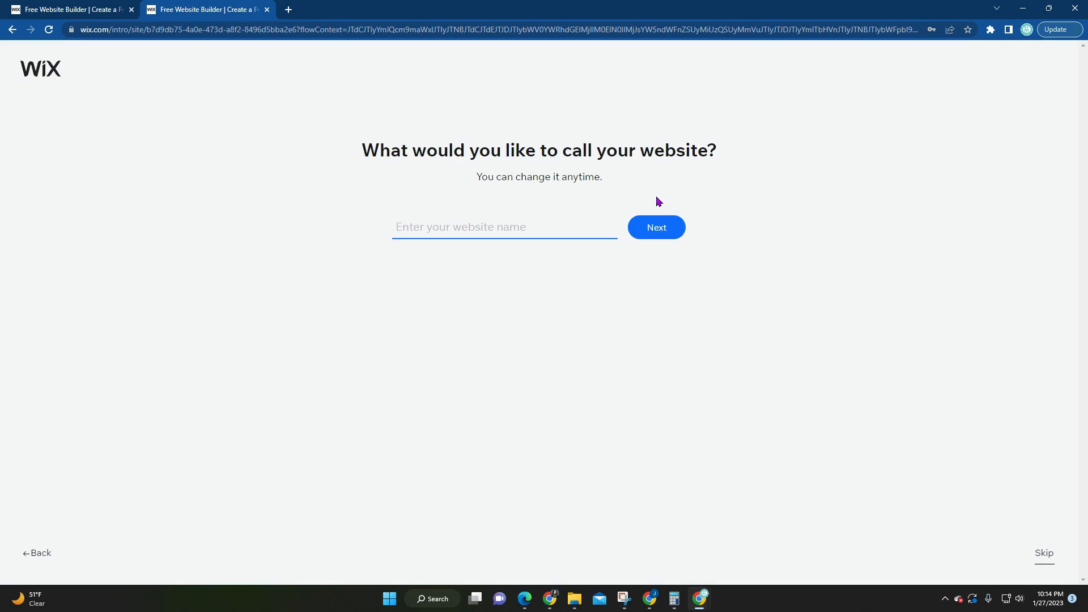
pyautogui.write('DigitalNerdbee')
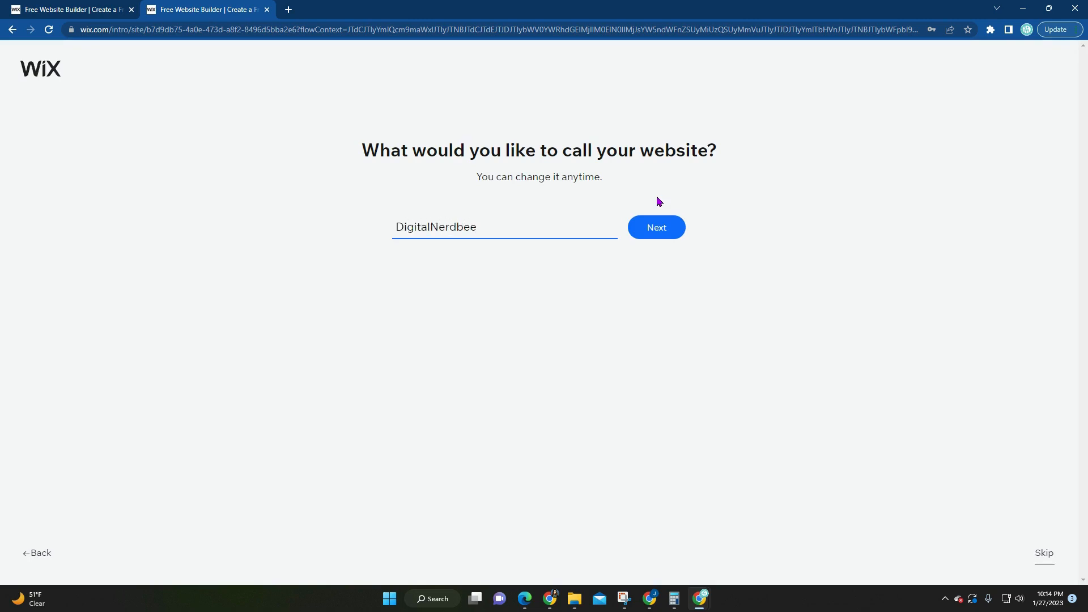
pyautogui.click(661, 233)
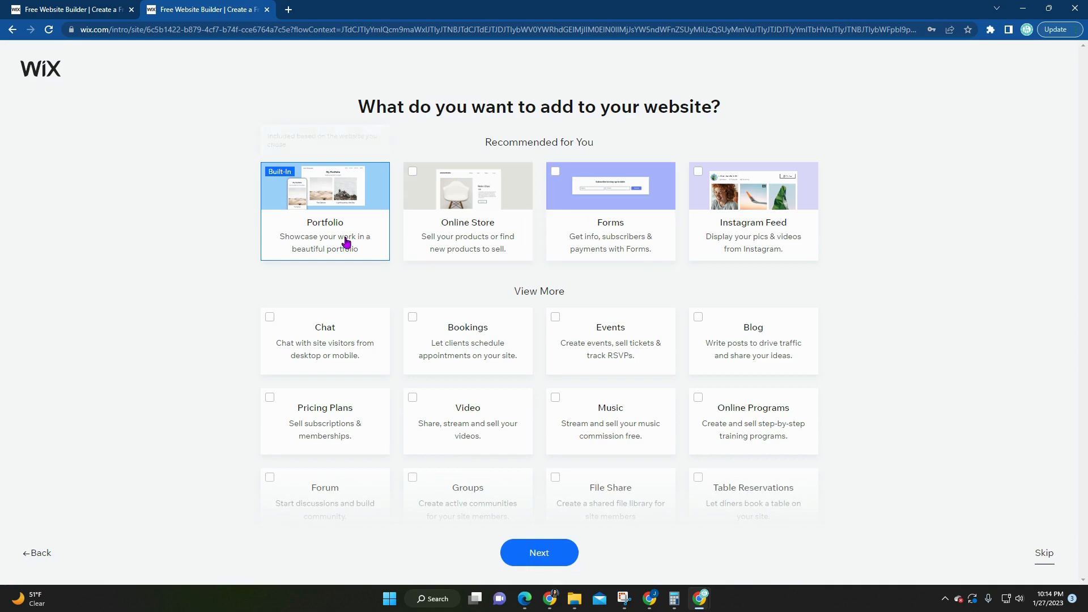
# Add Forms, Instagram Feed, Chat, Blog and Video to the website and continue to its dashboard.
pyautogui.moveTo(347, 240)
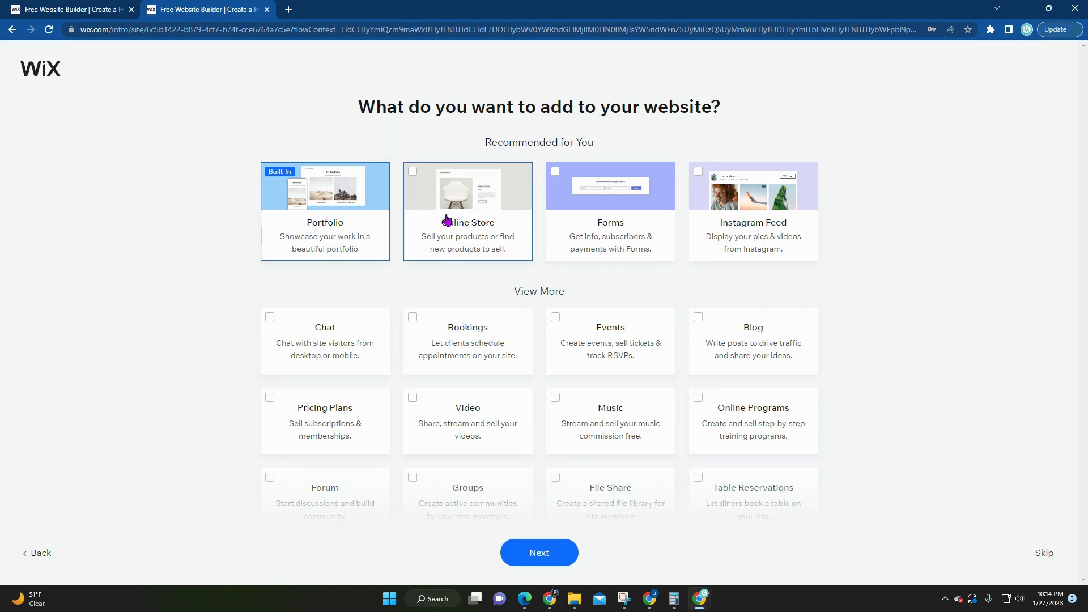
pyautogui.click(555, 173)
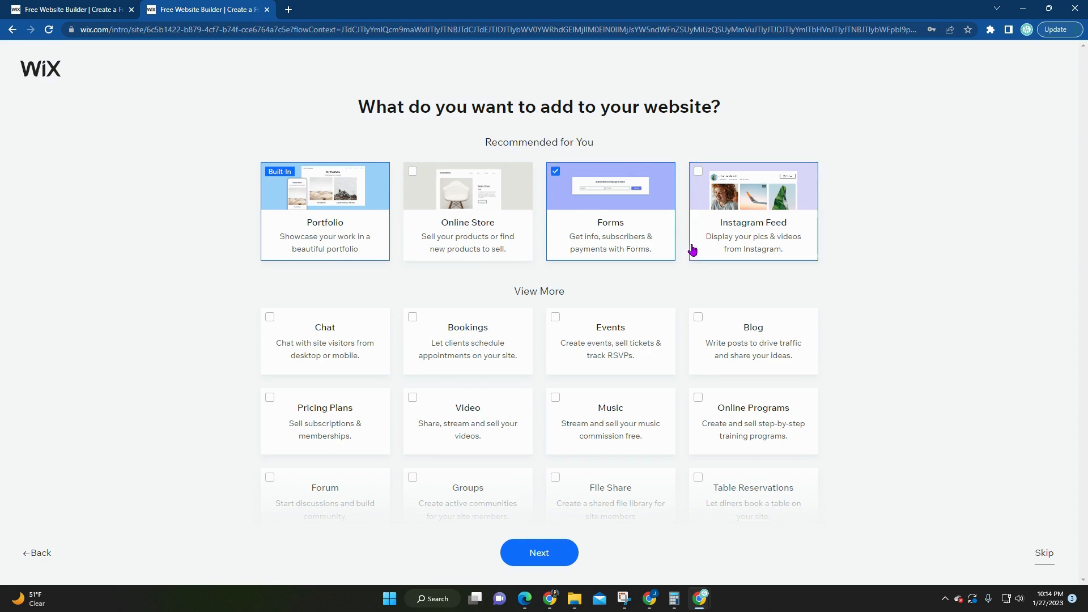
pyautogui.click(697, 175)
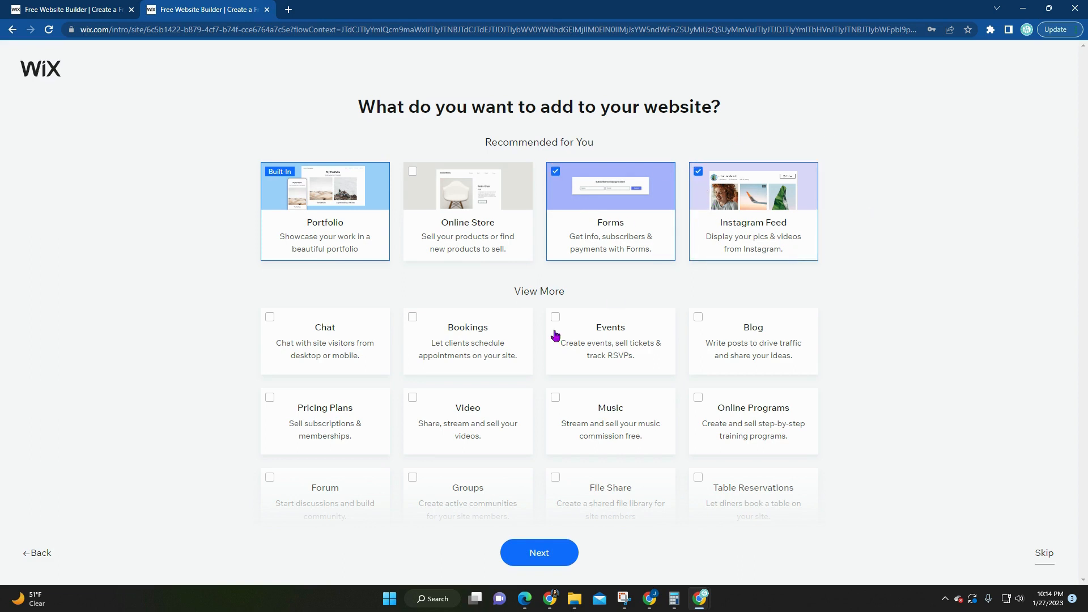
pyautogui.click(271, 318)
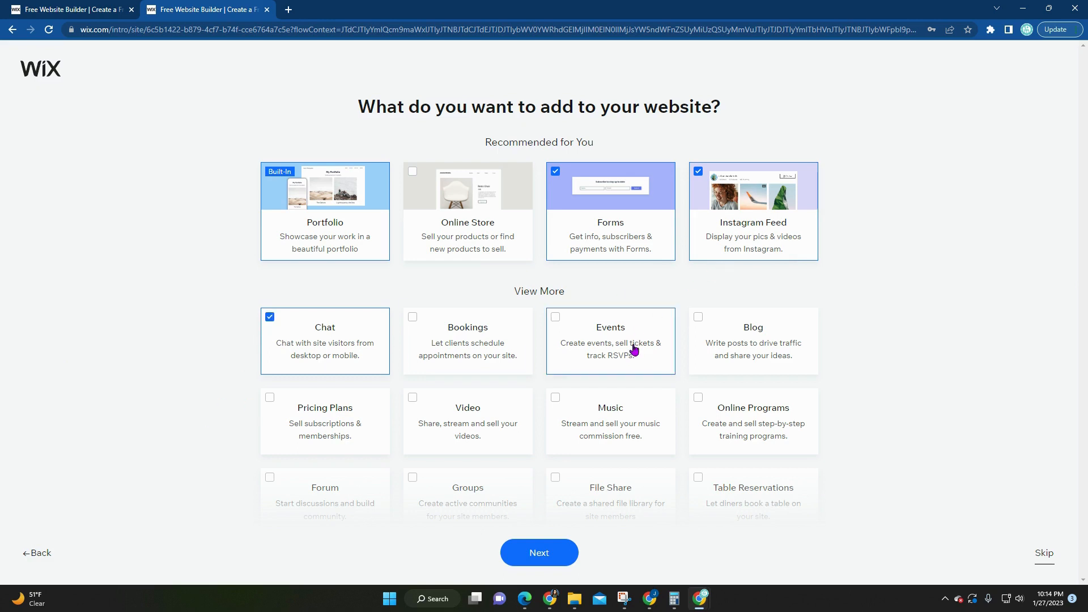
pyautogui.scroll(-3, 634, 349)
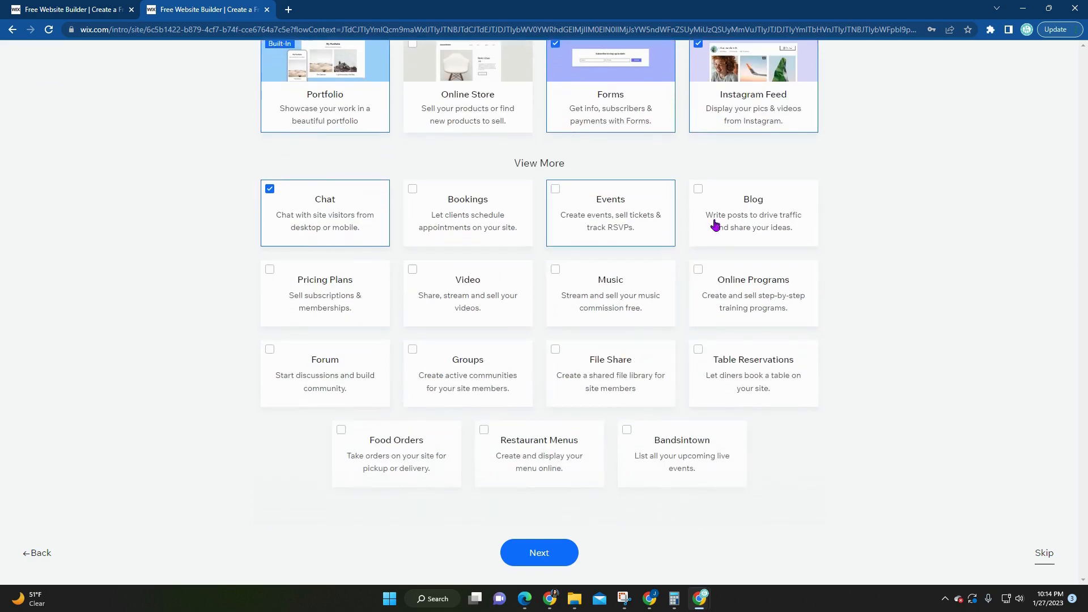
pyautogui.click(698, 189)
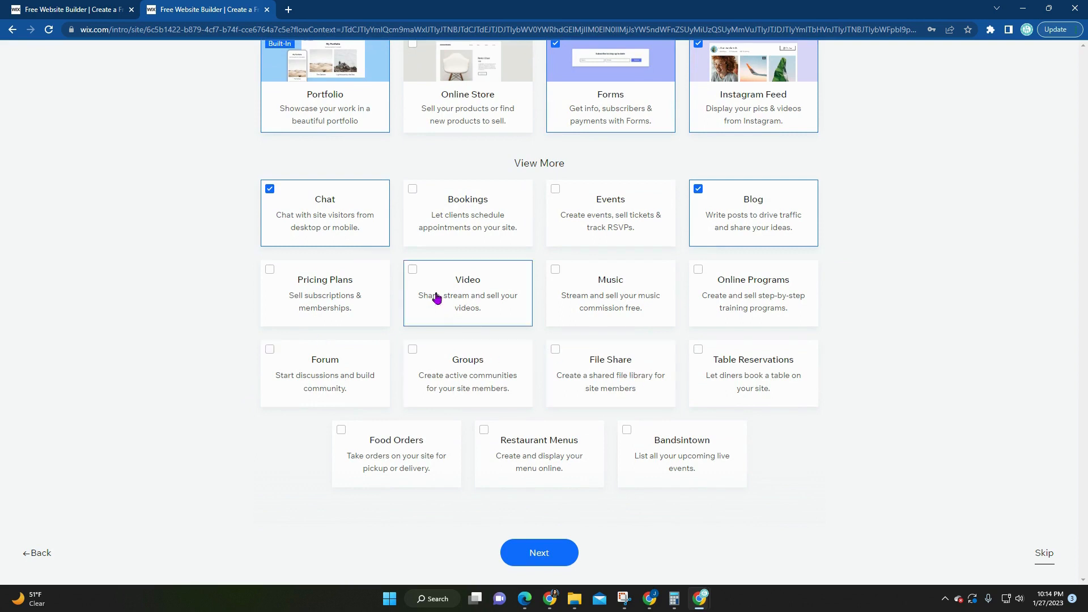
pyautogui.click(412, 270)
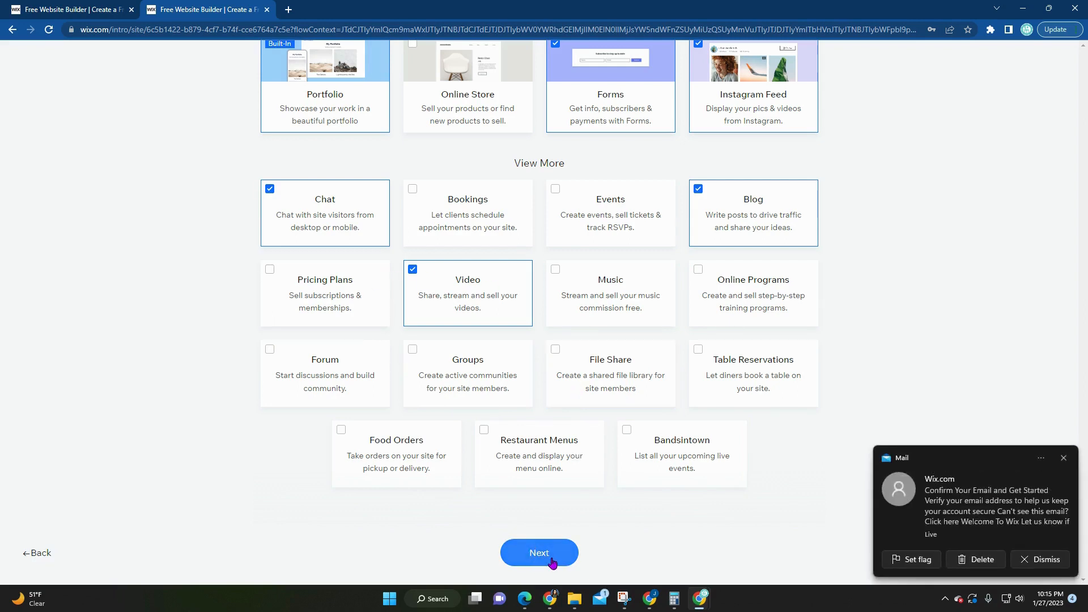
pyautogui.click(552, 560)
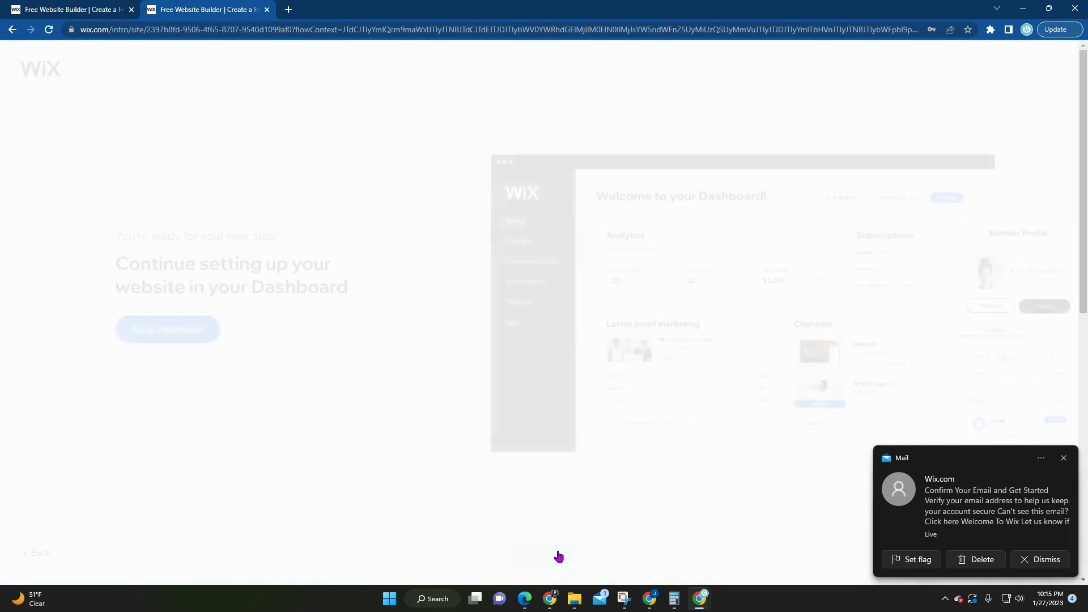
pyautogui.click(1064, 458)
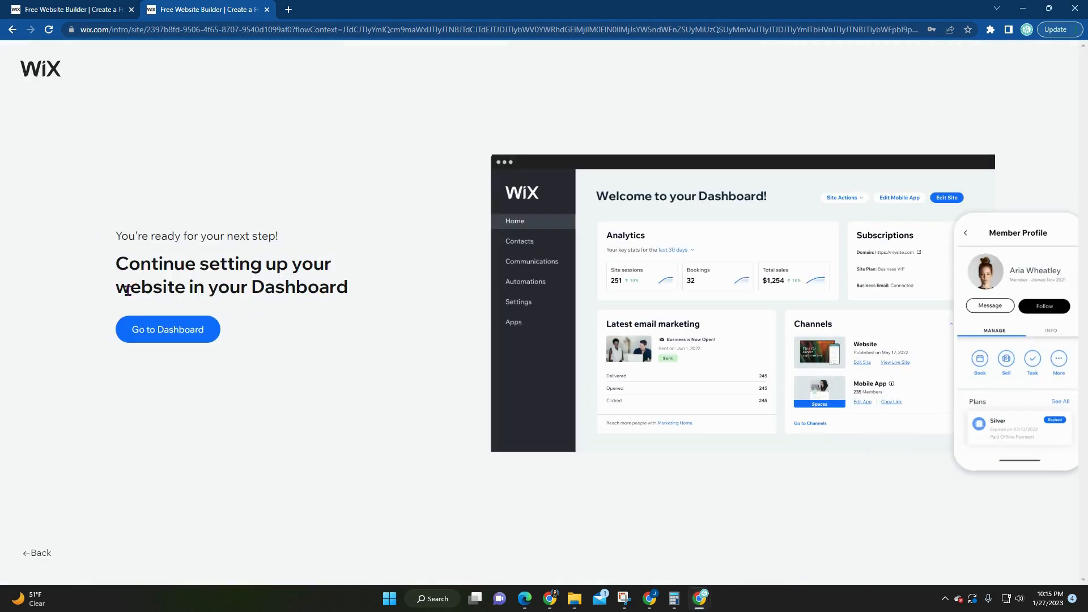
pyautogui.click(165, 337)
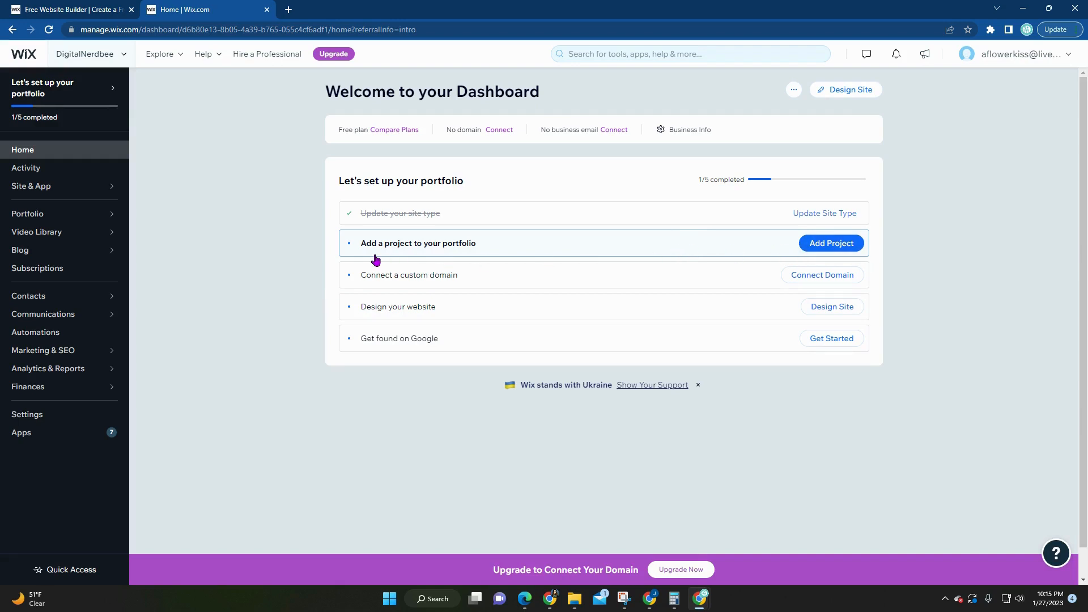
# Create a new portfolio project titled "Youtube Videos Thumbnails".
pyautogui.click(834, 245)
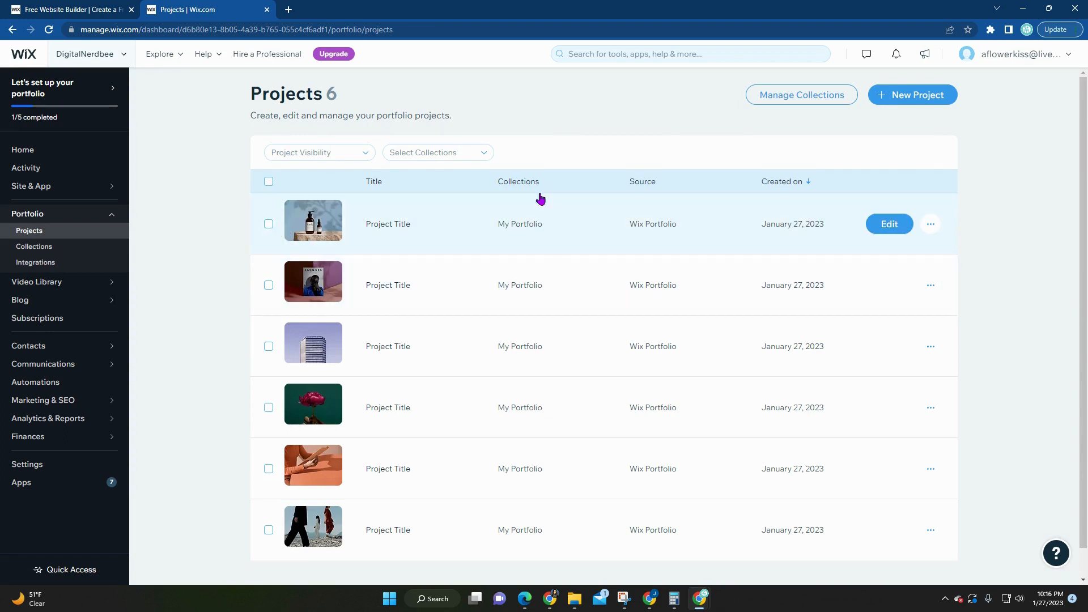
pyautogui.click(892, 97)
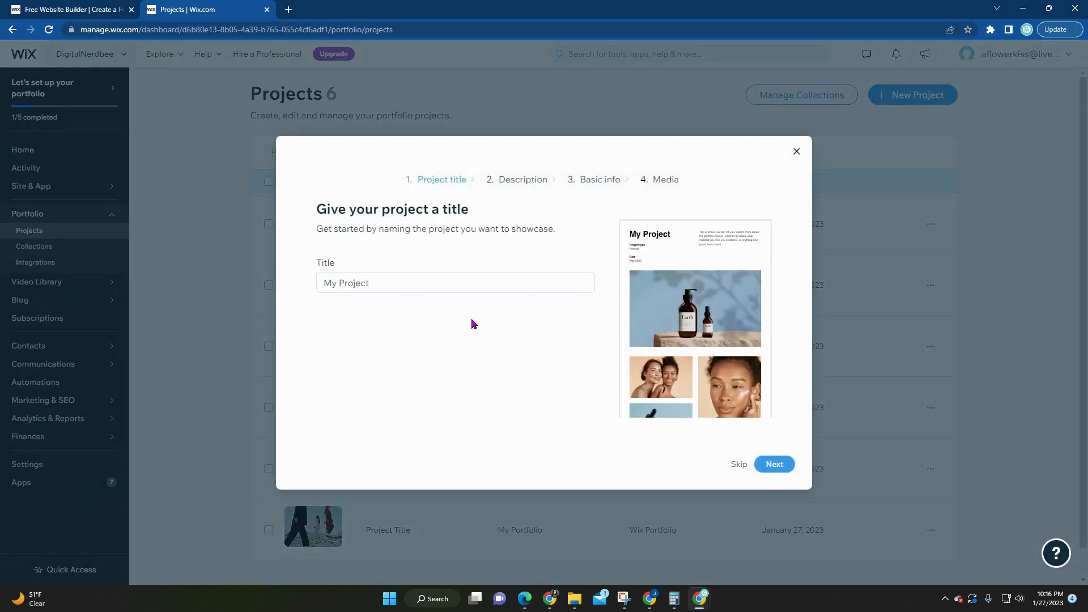
pyautogui.click(393, 277)
pyautogui.write('You')
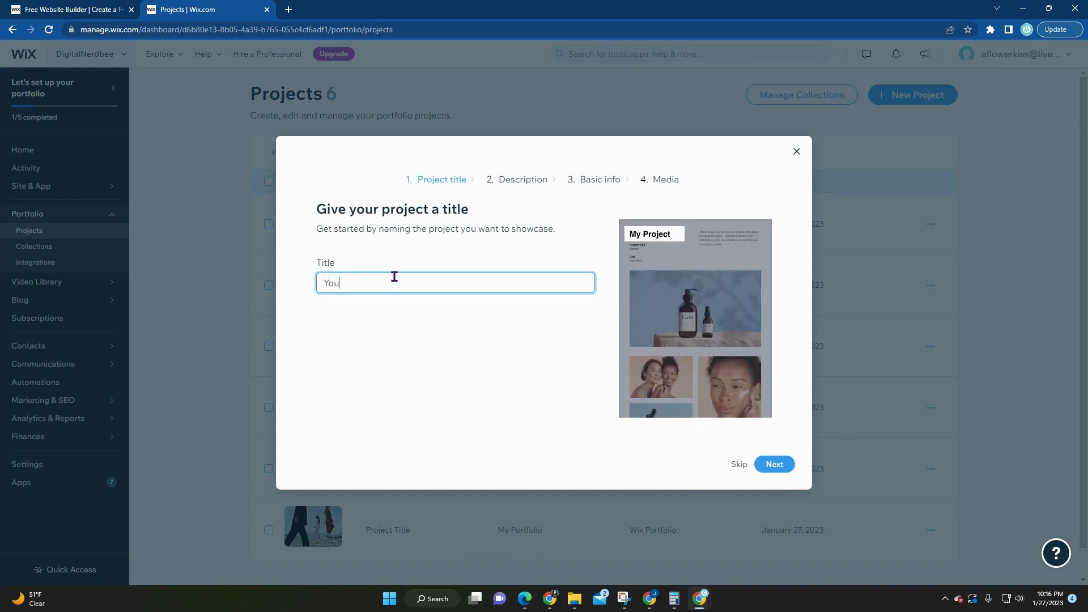
pyautogui.write('tube Videos Thumbnails')
pyautogui.click(773, 466)
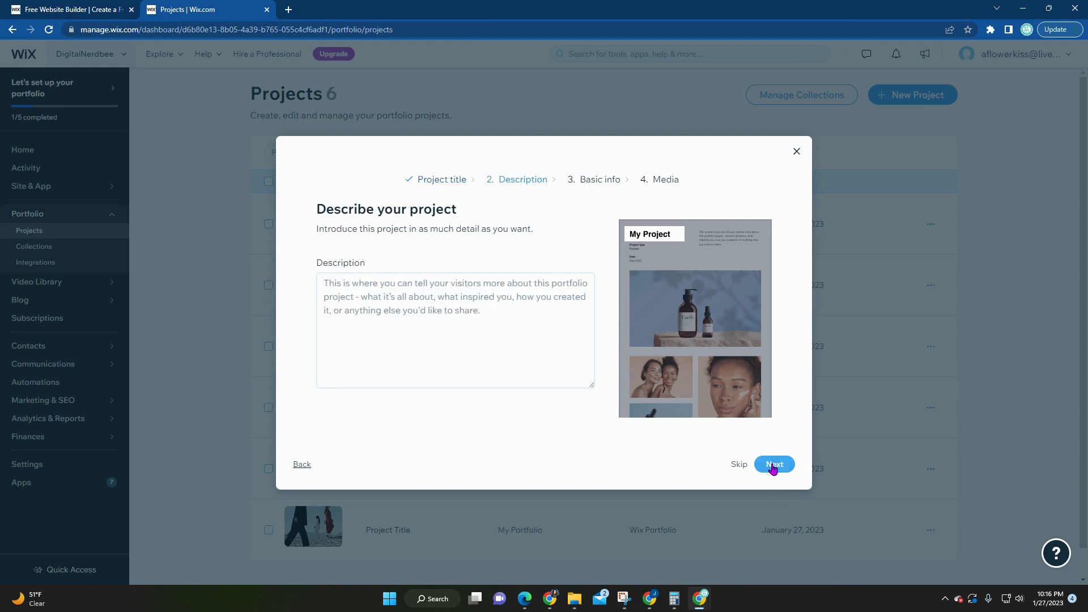
# Enter the project description "This is a gallery of my Youtube Thumbnails" and apply the spelling suggestion for "Youtube".
pyautogui.click(471, 315)
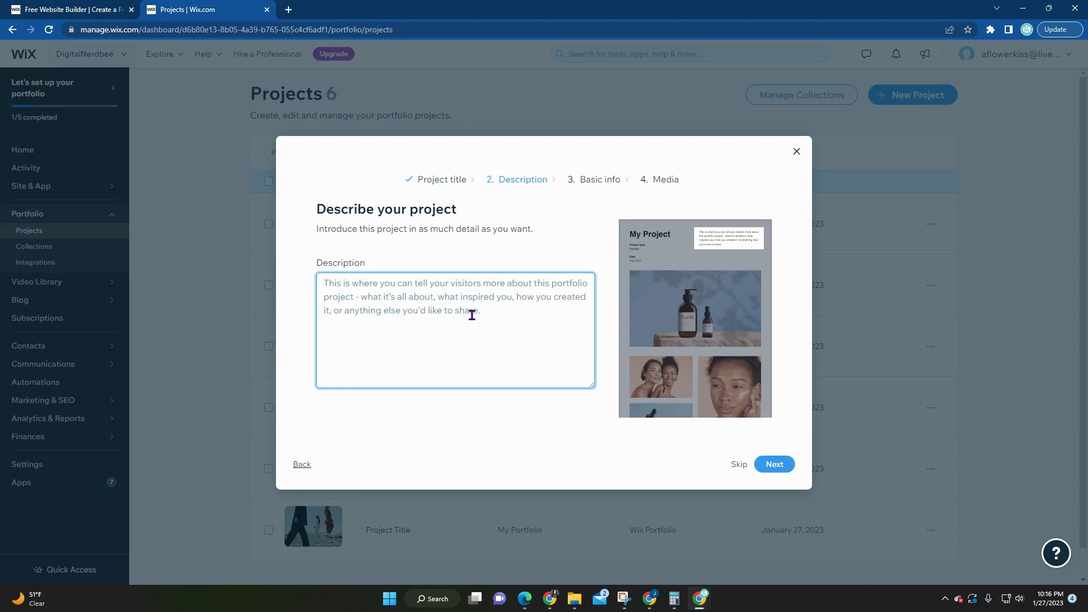
pyautogui.write('This is a ga')
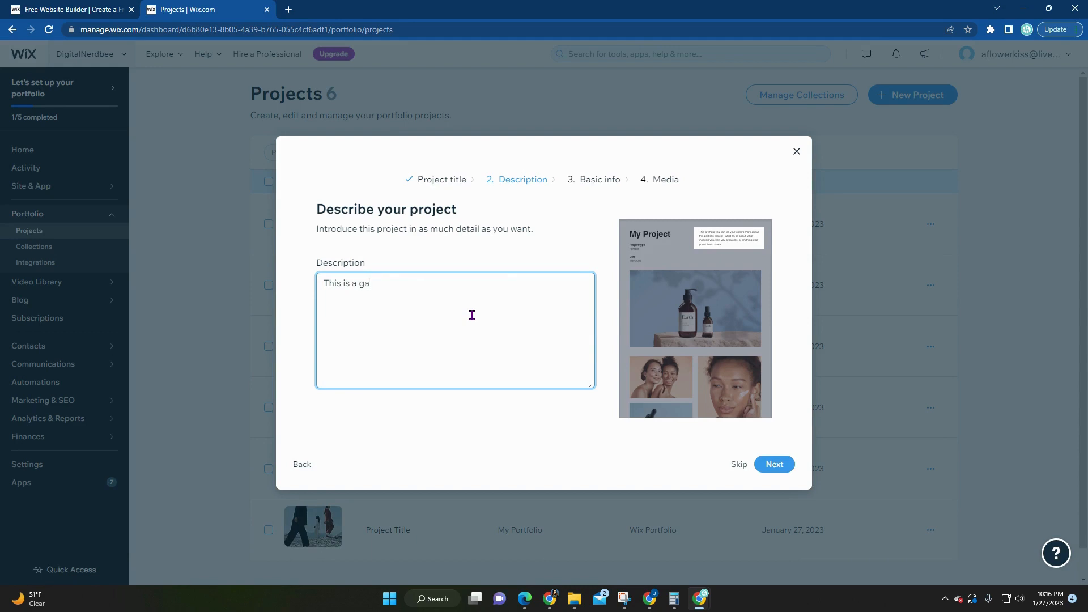
pyautogui.write('llery of my Youtube Thumbnails')
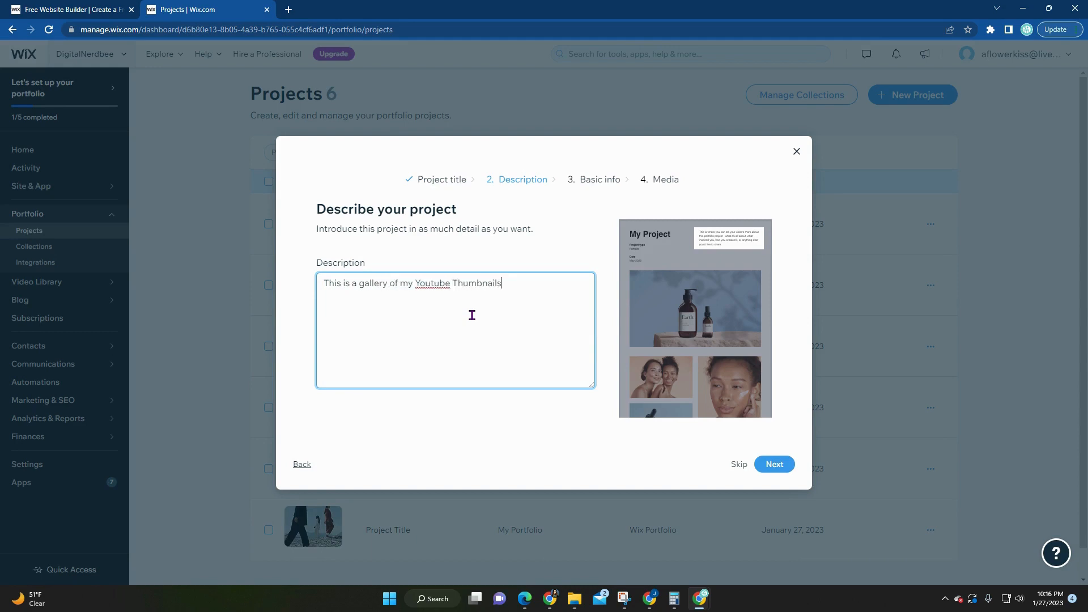
pyautogui.rightClick(433, 285)
pyautogui.click(444, 299)
pyautogui.click(785, 465)
pyautogui.click(777, 466)
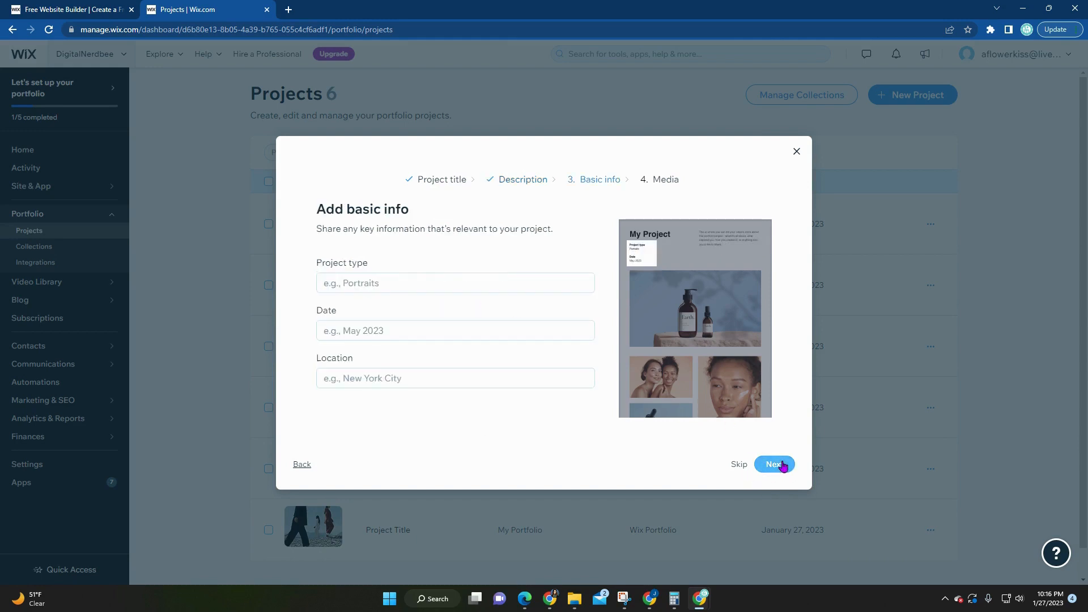
# Set the project type to Graphics, leave the date and location empty, and continue to the media stage.
pyautogui.click(371, 284)
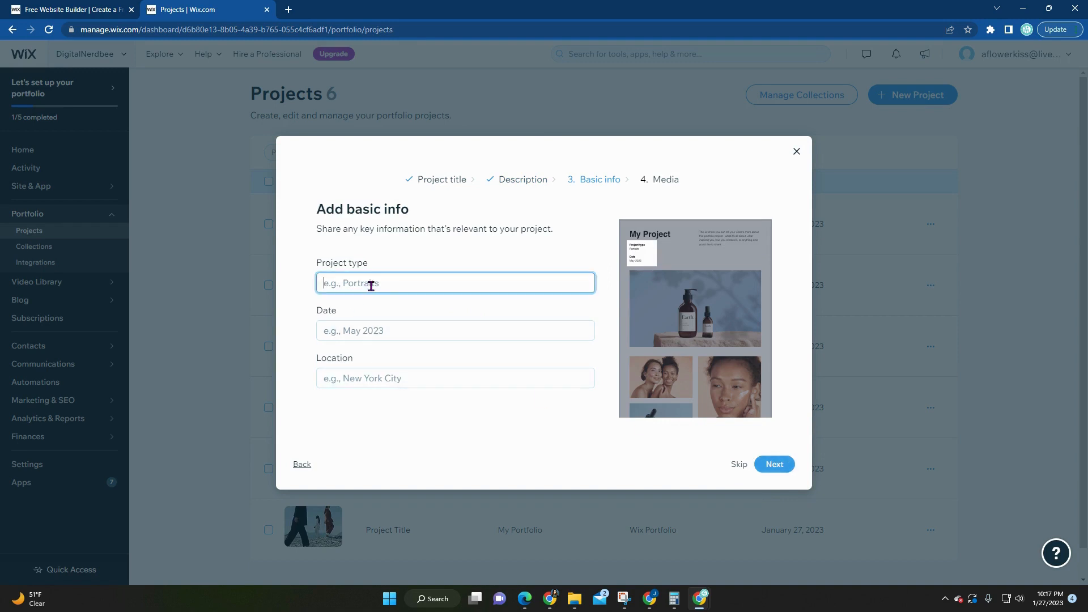
pyautogui.write('Graphics')
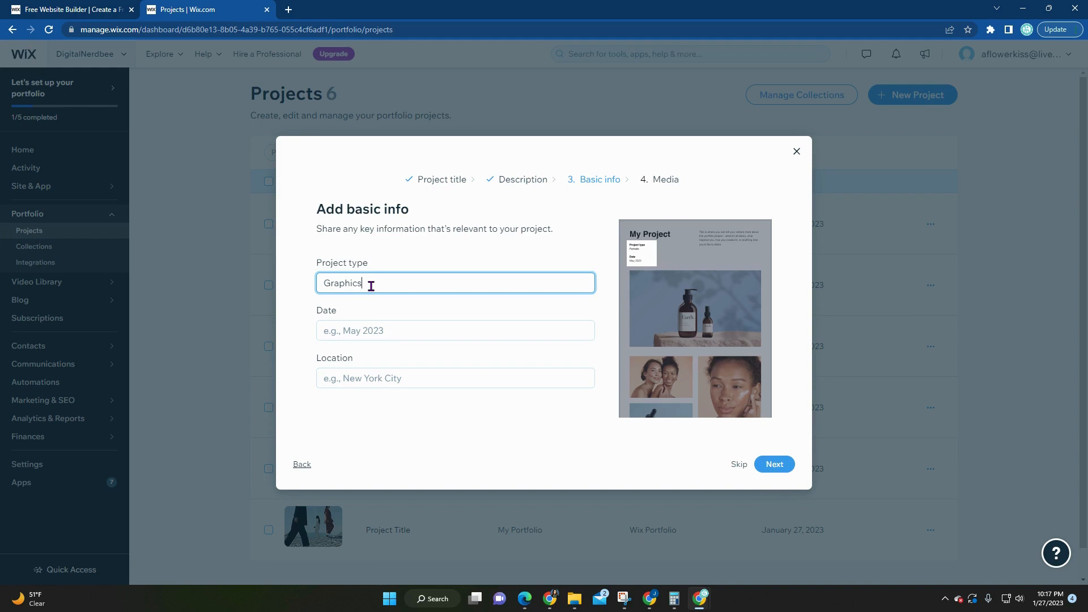
pyautogui.click(381, 330)
pyautogui.click(611, 371)
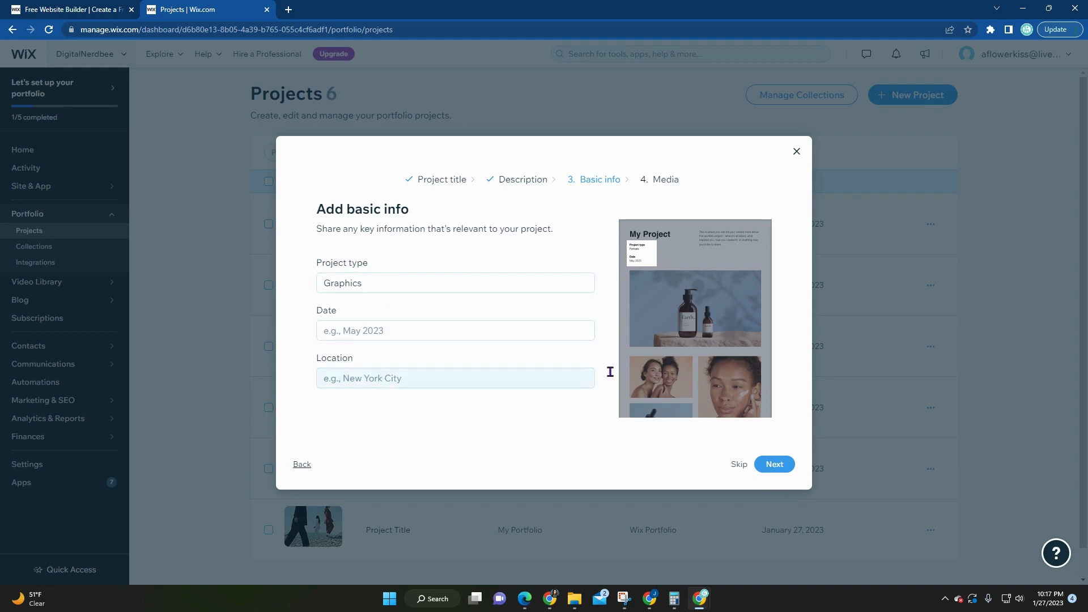
pyautogui.click(773, 465)
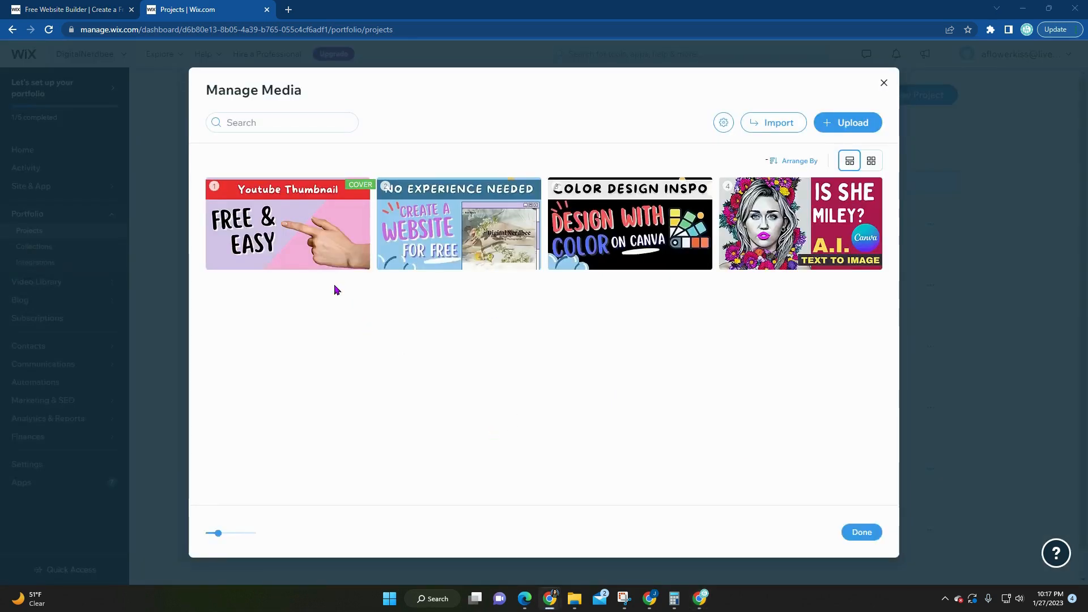
# Finish the project with the six video thumbnail images as its media and return to the dashboard home.
pyautogui.click(214, 195)
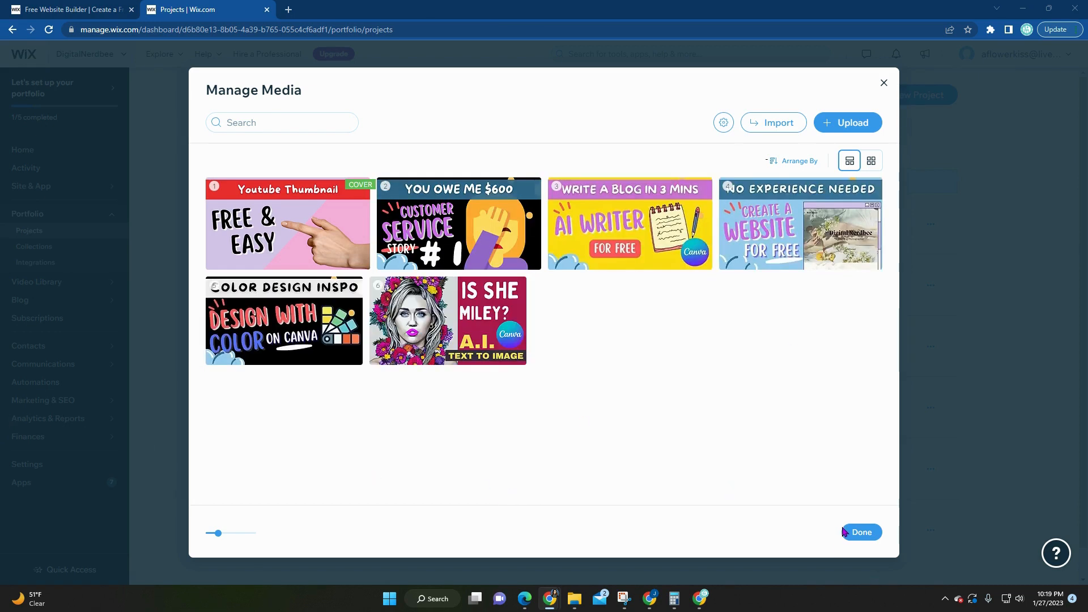
pyautogui.click(862, 535)
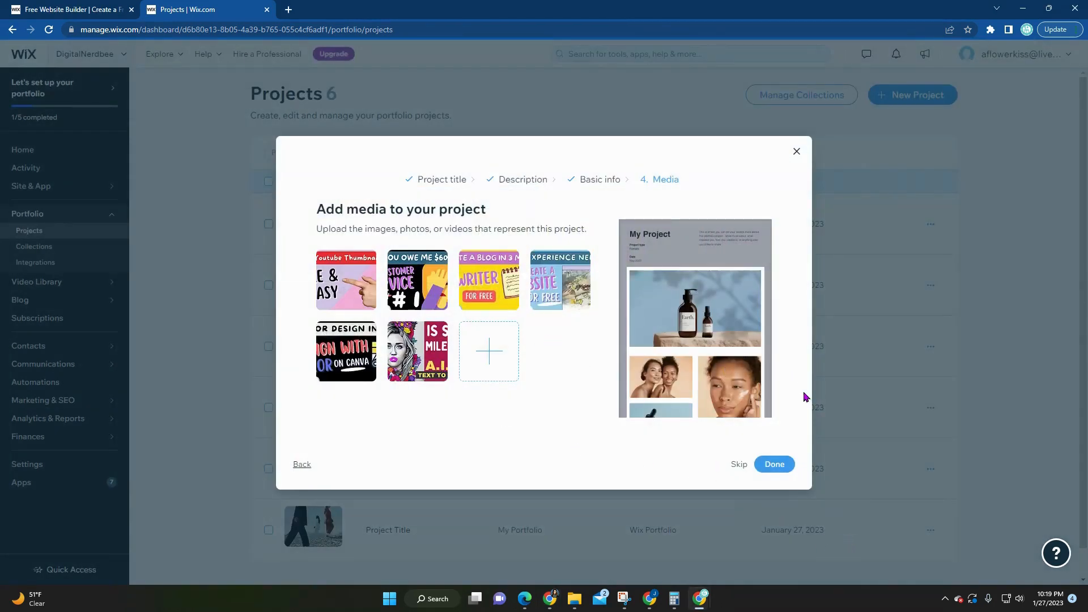
pyautogui.click(781, 465)
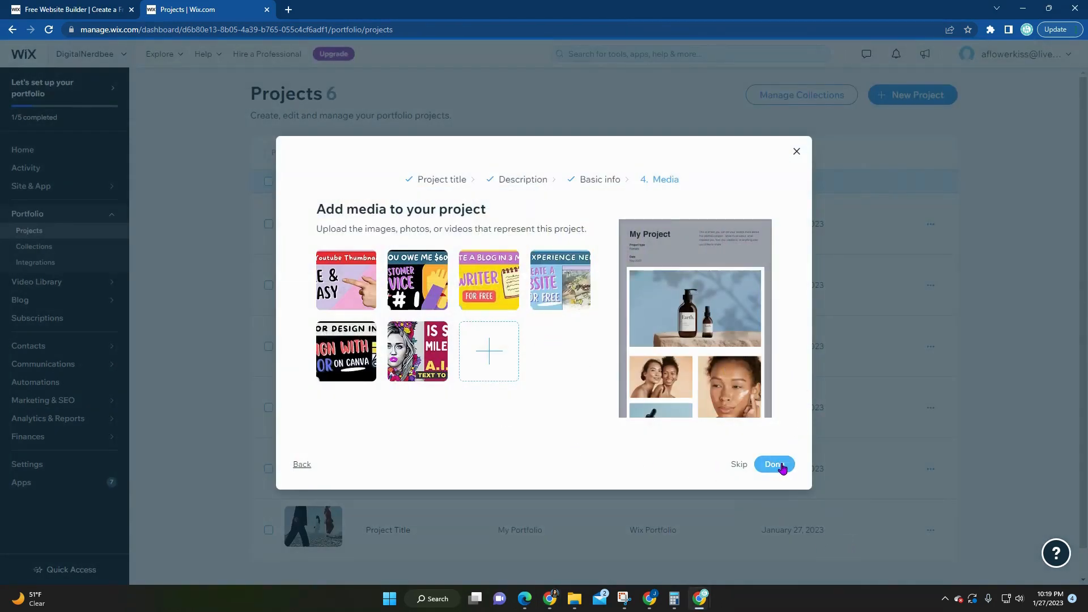
pyautogui.click(783, 468)
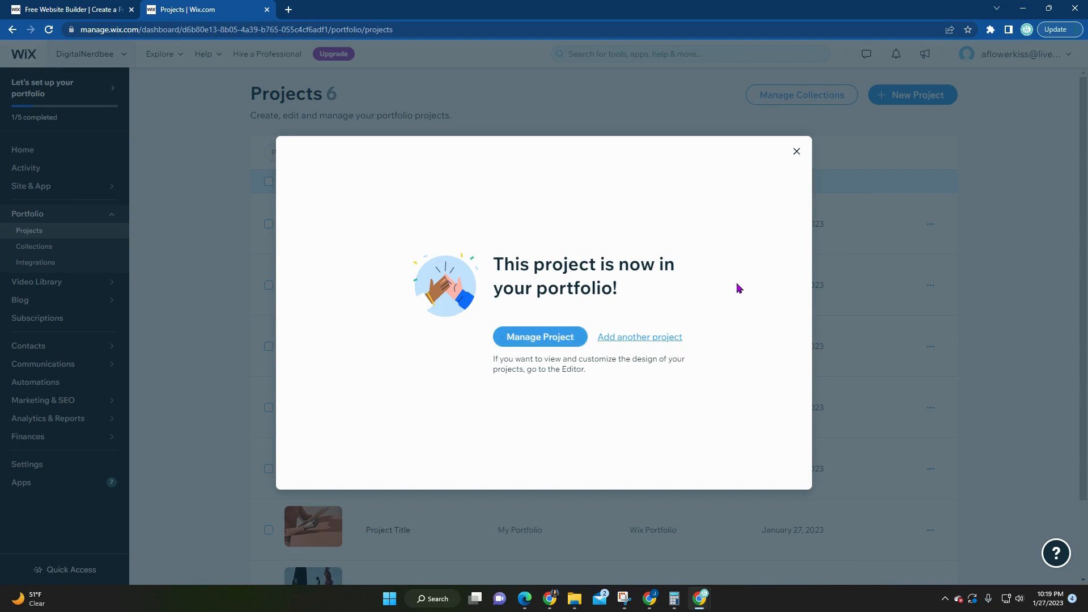
pyautogui.click(796, 152)
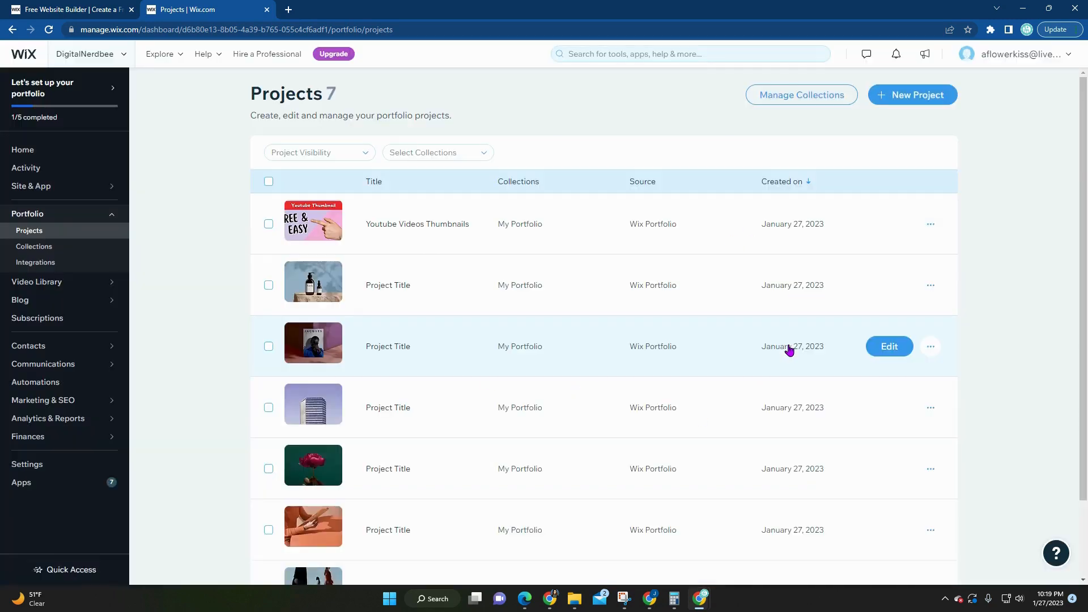
pyautogui.click(55, 158)
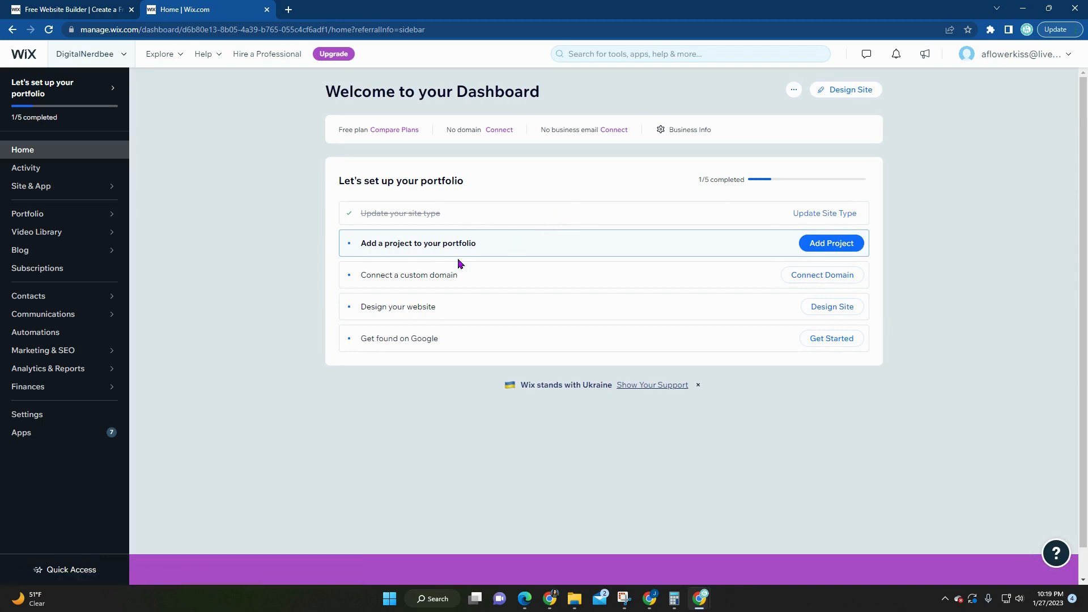
# In the portfolio projects list, select the Youtube Videos Thumbnails project and the two sample projects below it, and set them to be shown.
pyautogui.click(831, 243)
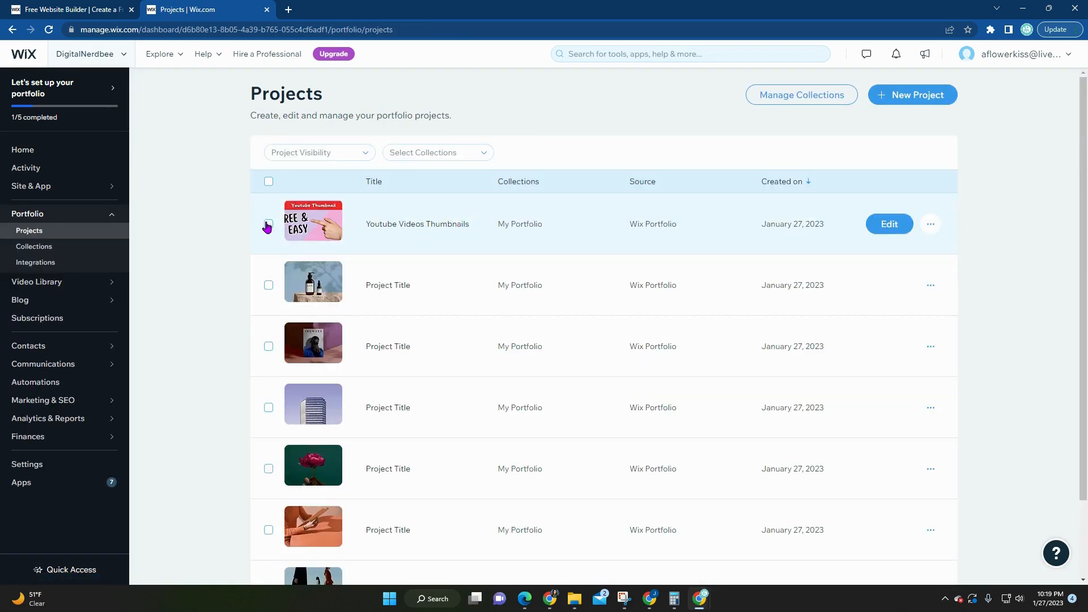
pyautogui.click(269, 224)
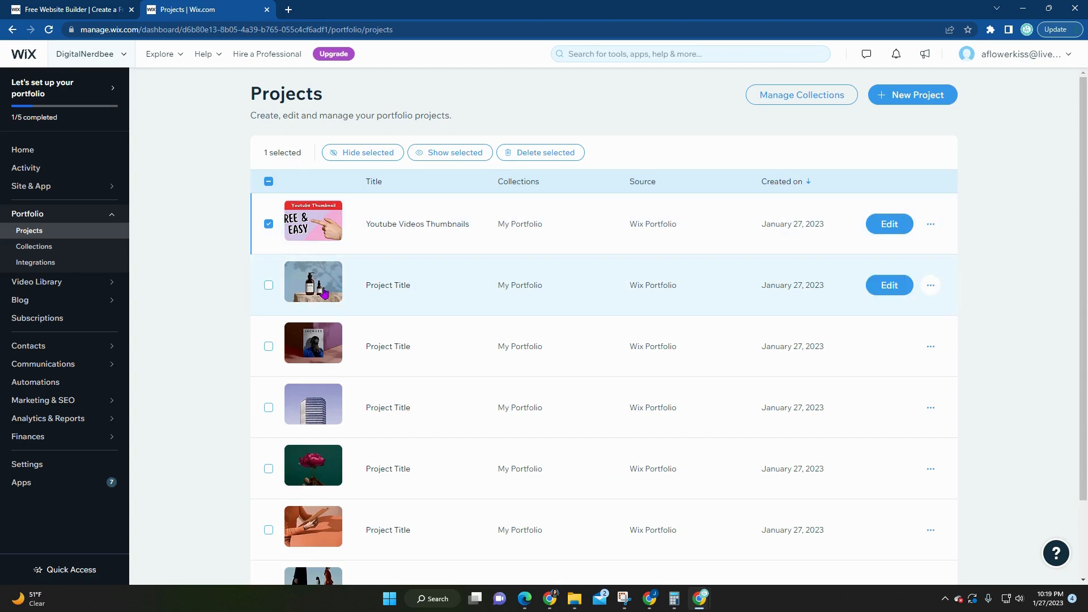
pyautogui.click(269, 285)
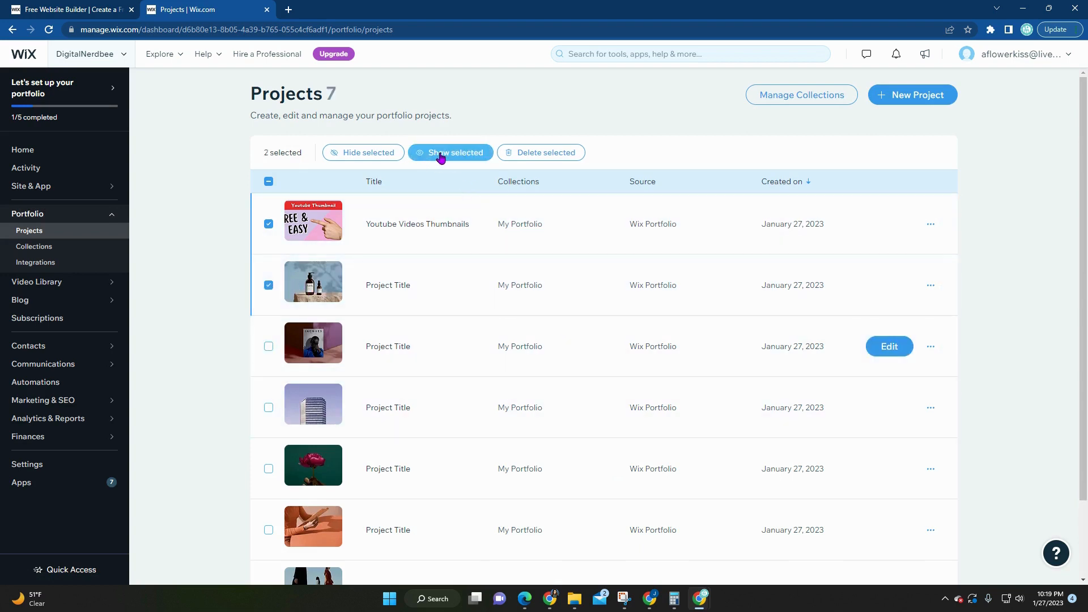
pyautogui.click(269, 346)
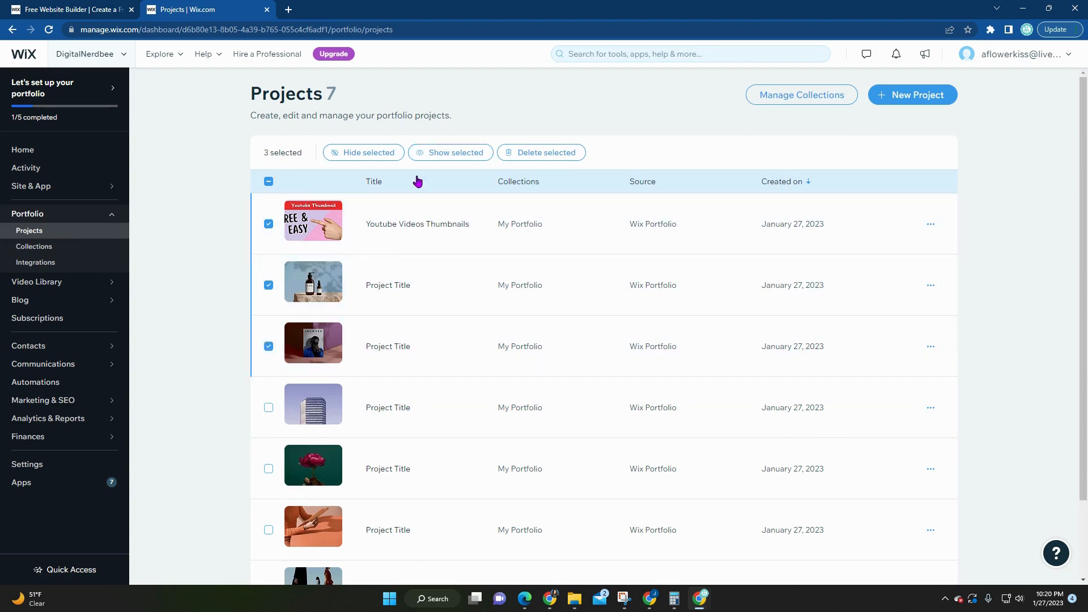
pyautogui.click(439, 159)
pyautogui.scroll(-2, 320, 453)
pyautogui.scroll(3, 321, 504)
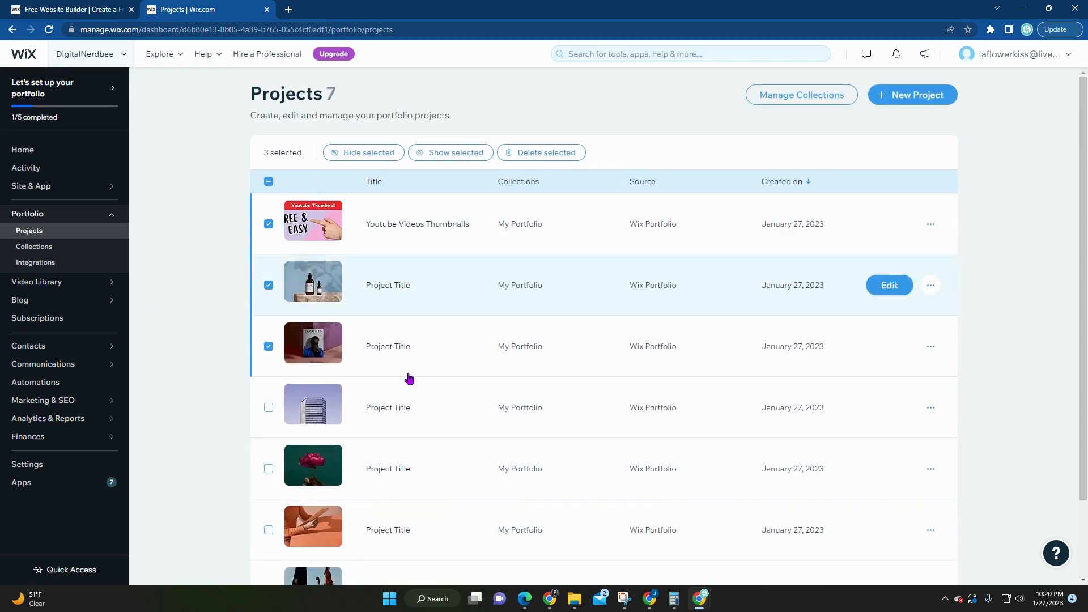
pyautogui.scroll(-3, 408, 376)
pyautogui.scroll(3, 410, 393)
# Return to the dashboard home, start designing the site and choose to customize a designed template.
pyautogui.click(37, 151)
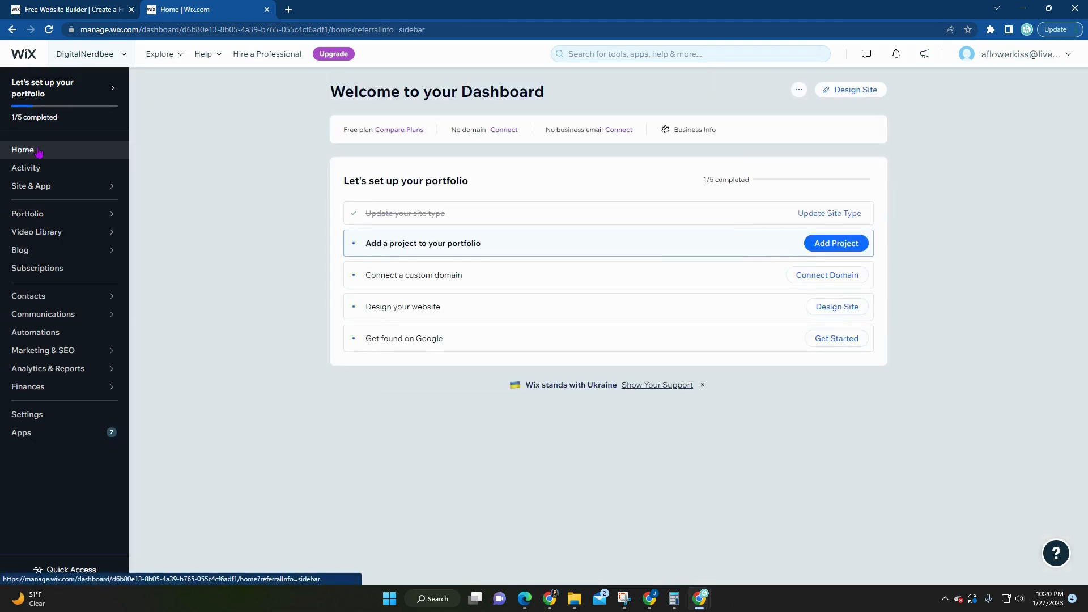
pyautogui.click(840, 284)
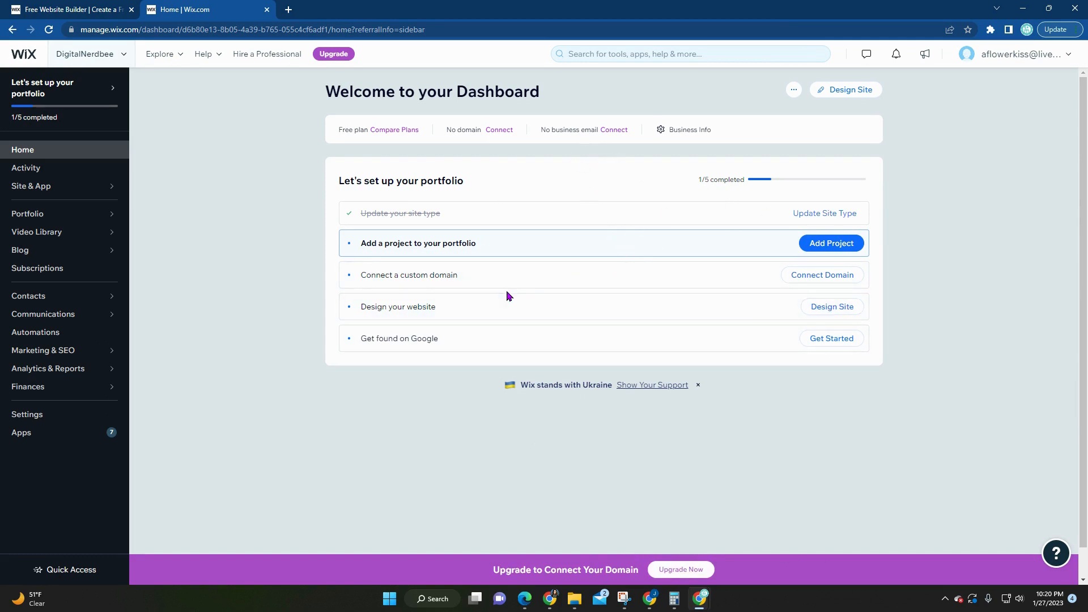
pyautogui.click(836, 311)
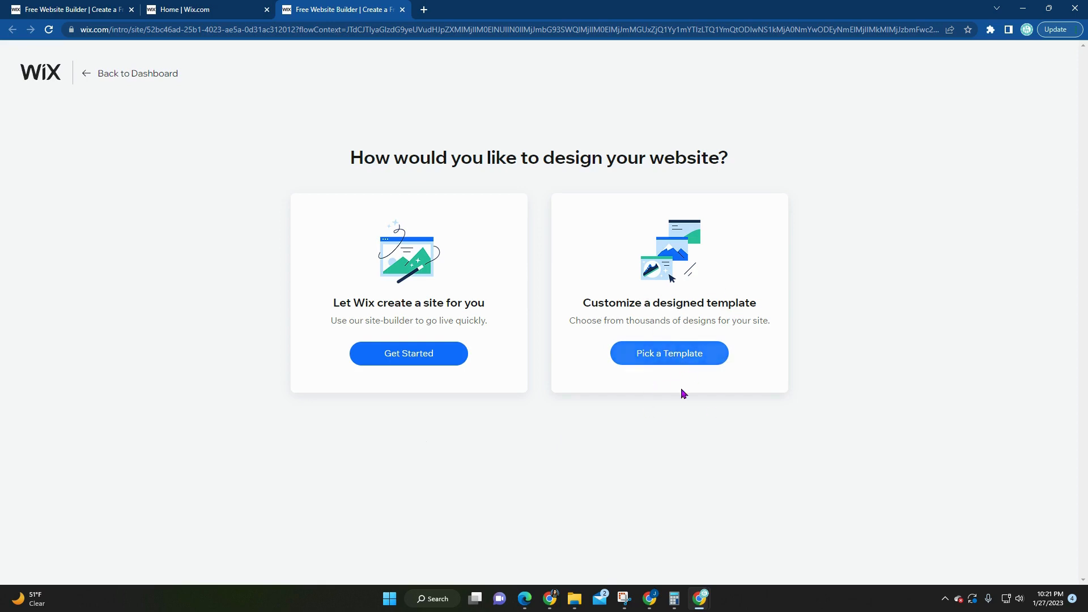
pyautogui.click(657, 363)
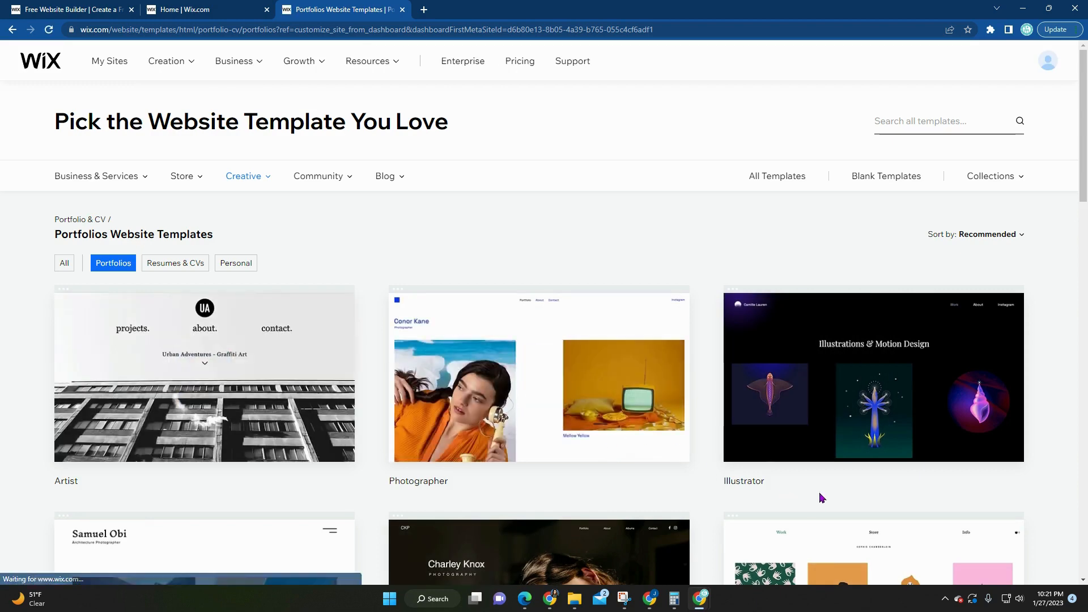
# Examine the Creative template categories and the first page of portfolio website templates.
pyautogui.moveTo(245, 187)
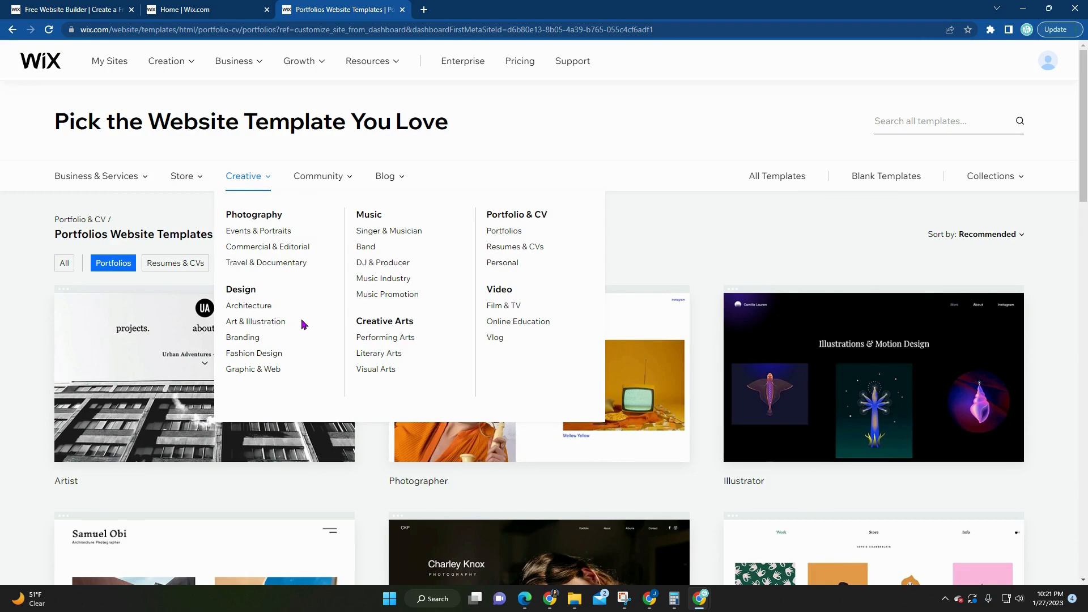
pyautogui.scroll(-1, 303, 325)
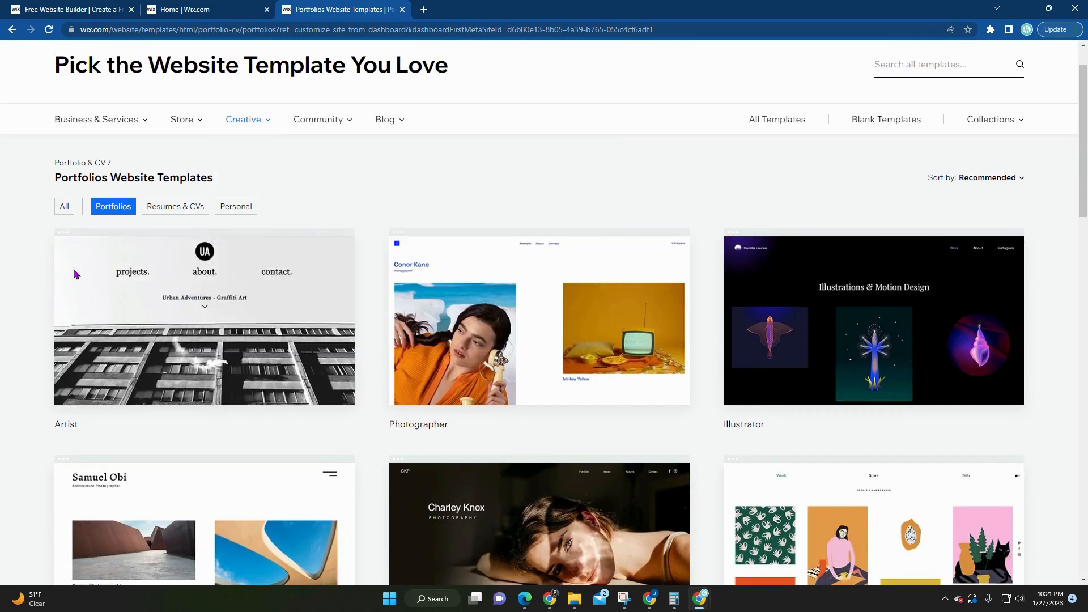
pyautogui.scroll(-5, 374, 385)
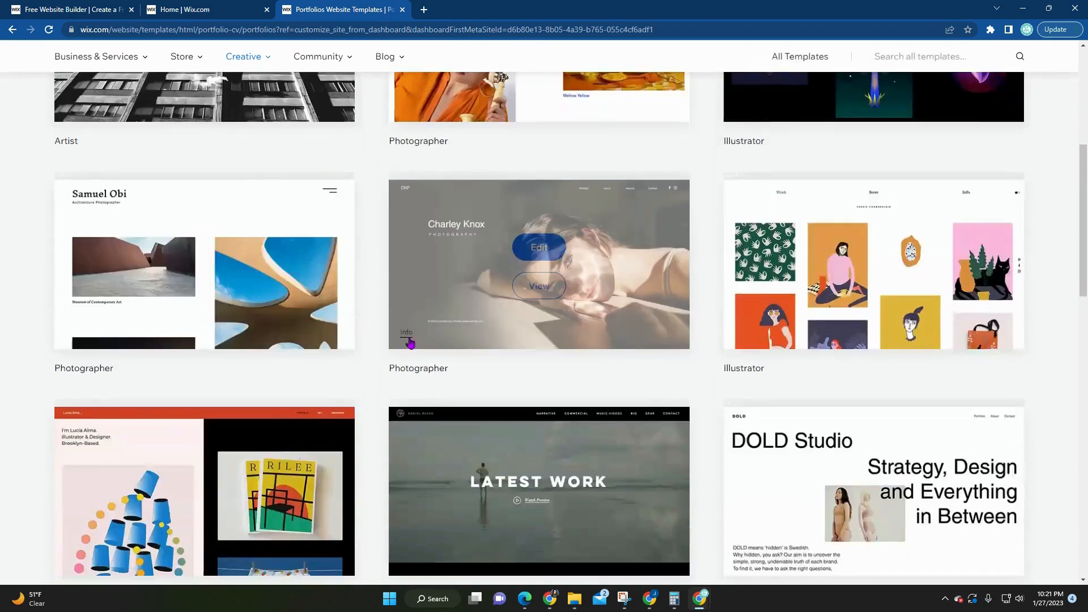
pyautogui.scroll(-7, 334, 378)
pyautogui.scroll(-2, 333, 378)
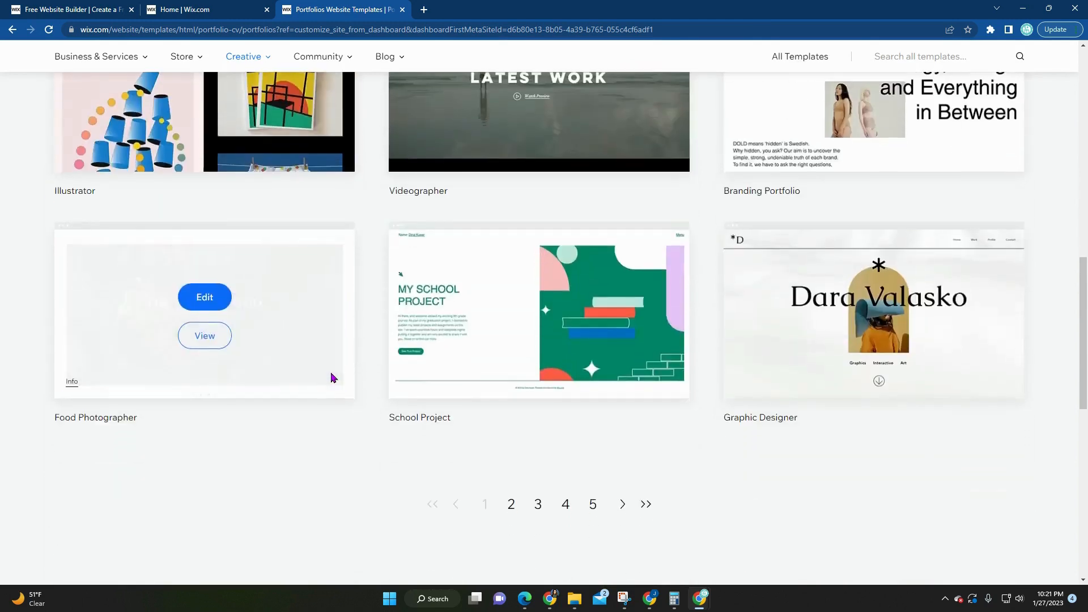
pyautogui.scroll(1, 333, 377)
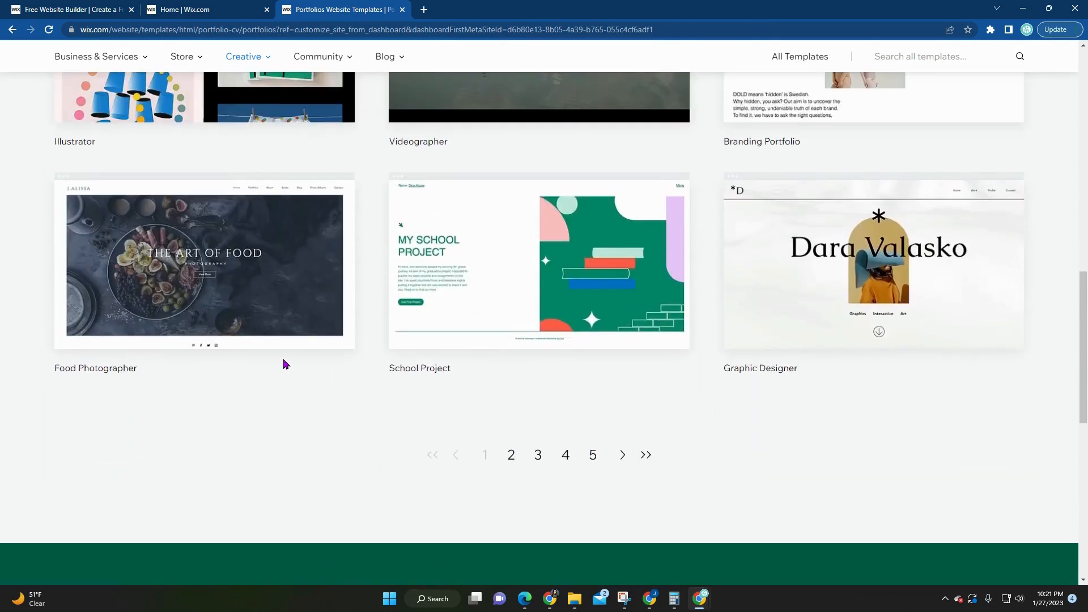
pyautogui.scroll(5, 285, 364)
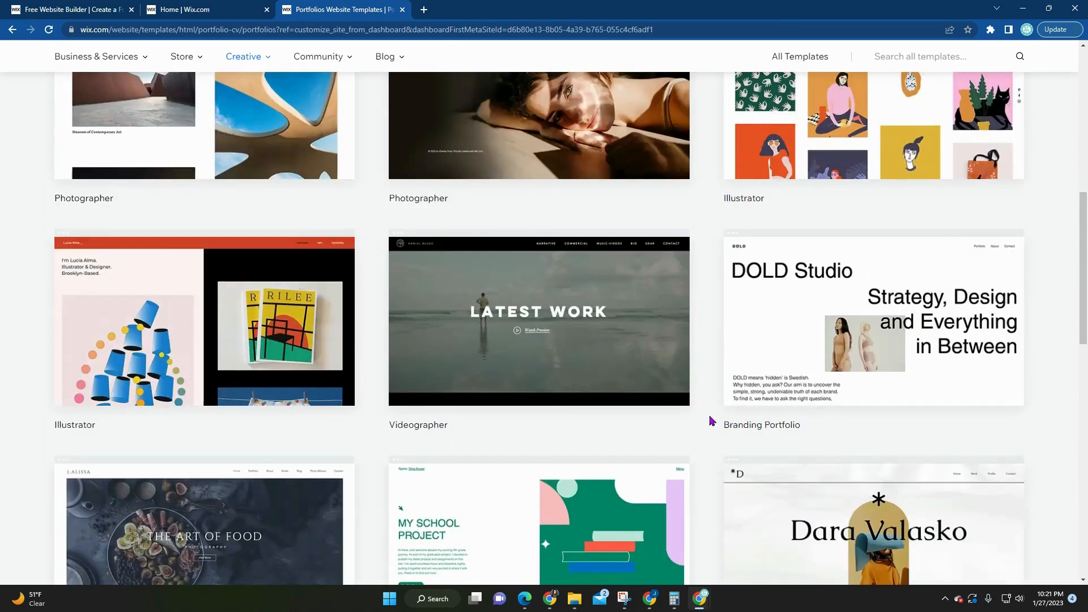
pyautogui.scroll(4, 569, 271)
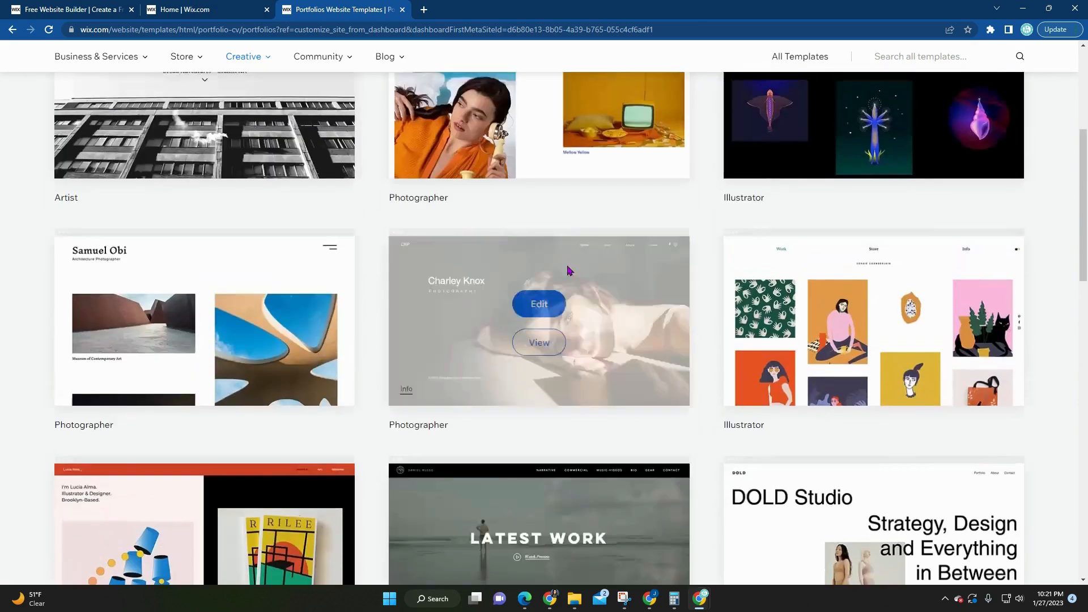
pyautogui.scroll(4, 909, 392)
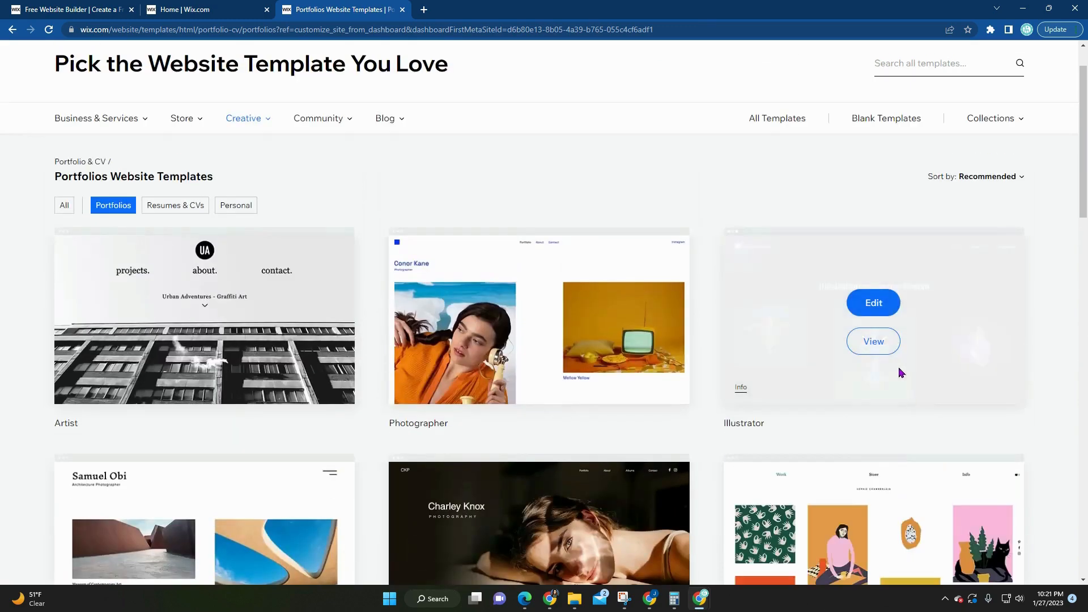
pyautogui.scroll(-15, 900, 372)
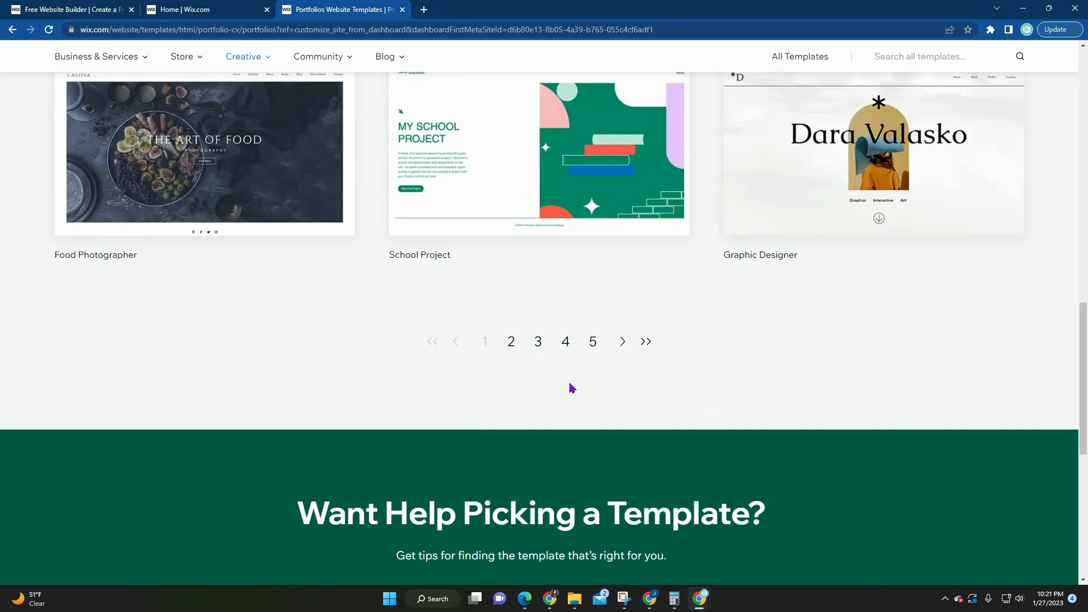
# Look through the second page of portfolio website templates.
pyautogui.click(516, 346)
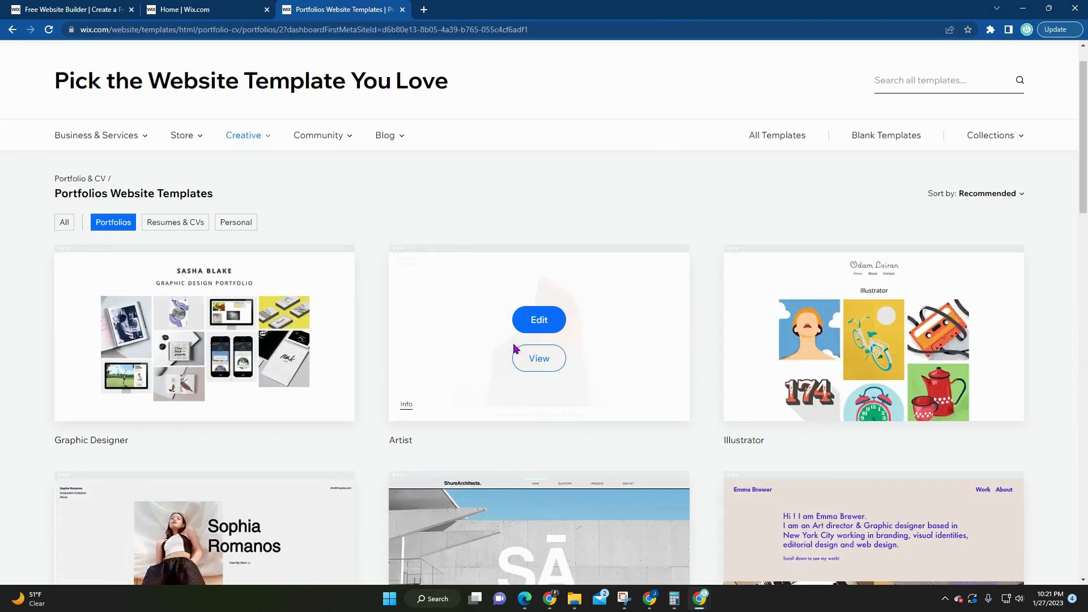
pyautogui.scroll(-7, 439, 376)
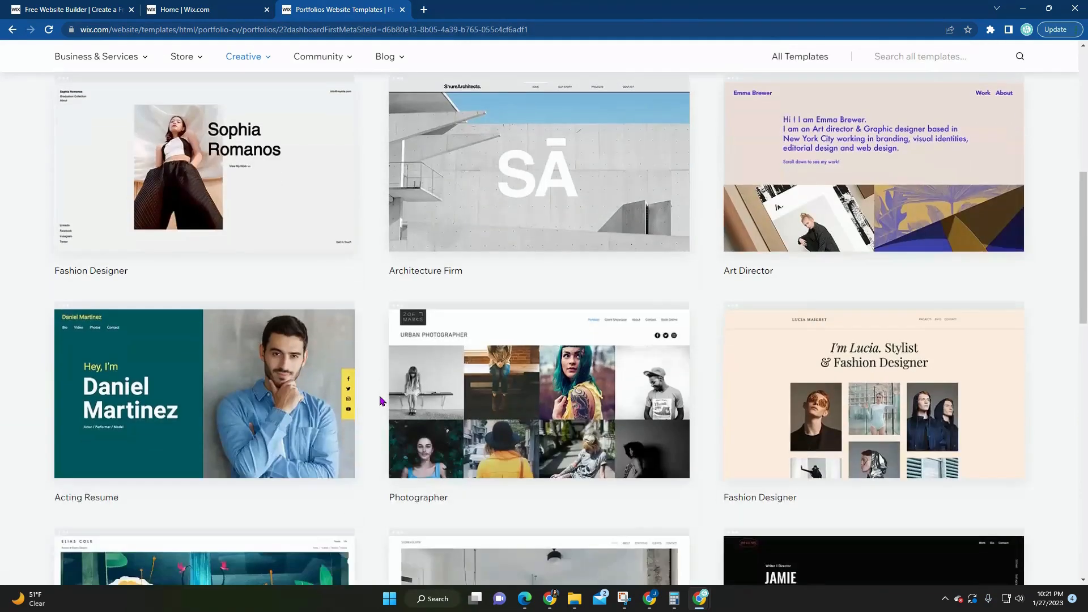
pyautogui.scroll(-2, 380, 401)
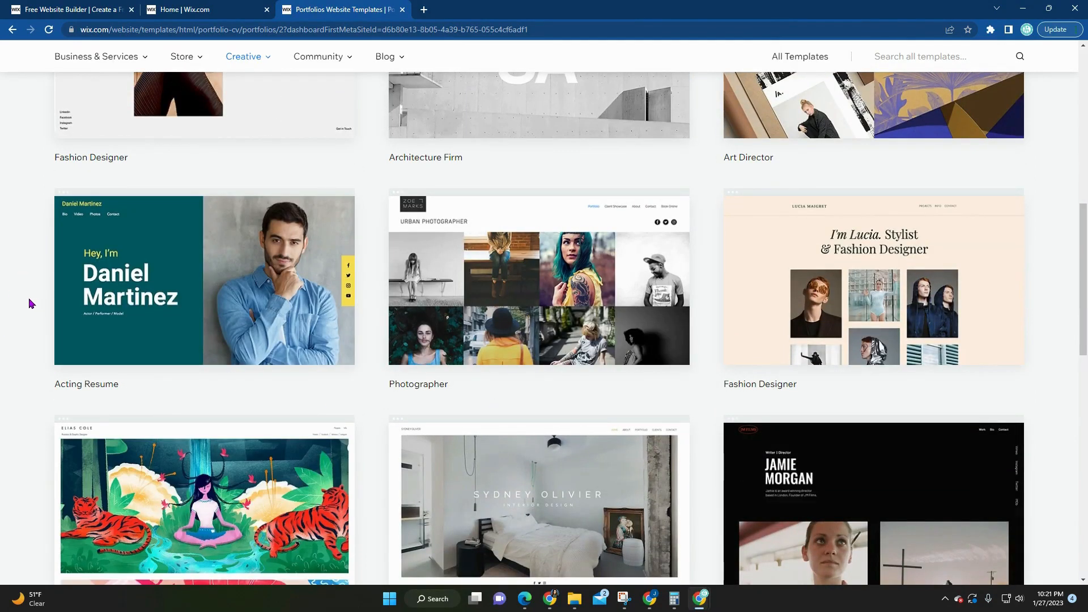
pyautogui.scroll(-3, 29, 303)
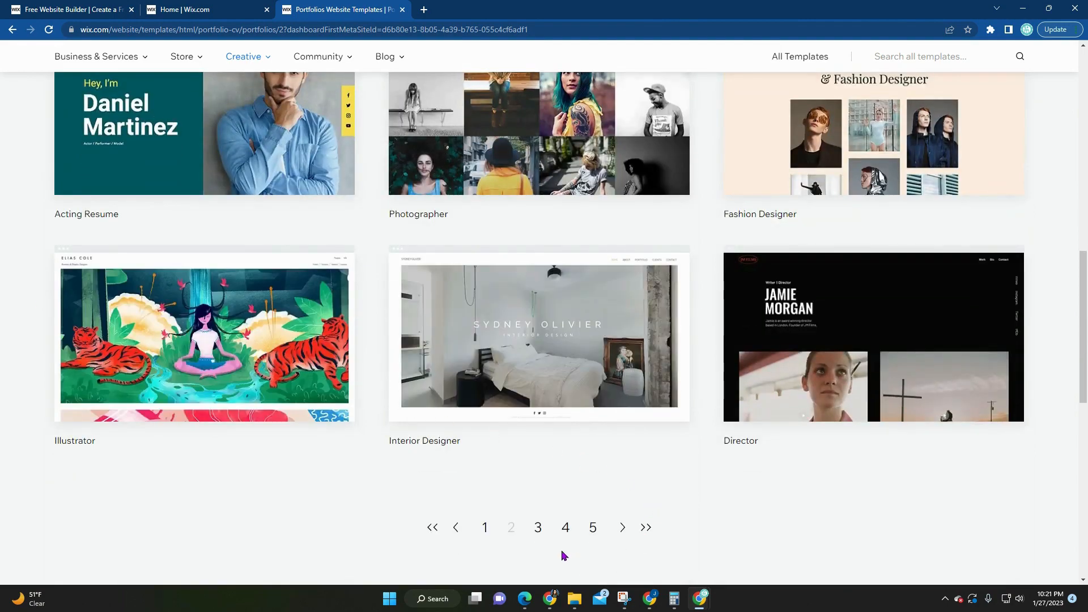
# Look through the third page of portfolio website templates.
pyautogui.click(539, 528)
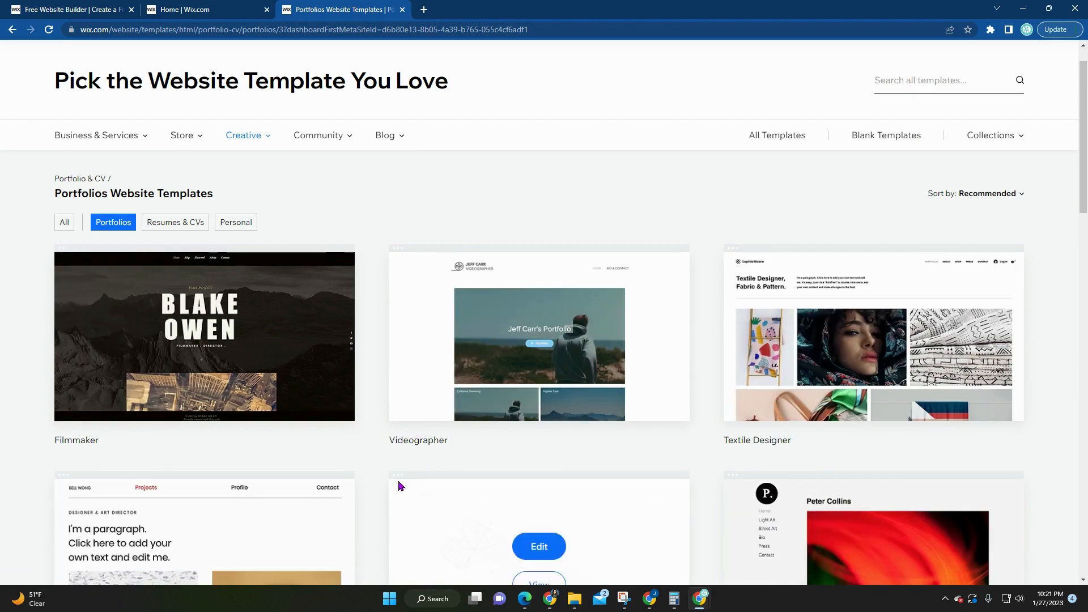
pyautogui.scroll(-5, 398, 486)
pyautogui.scroll(-5, 377, 469)
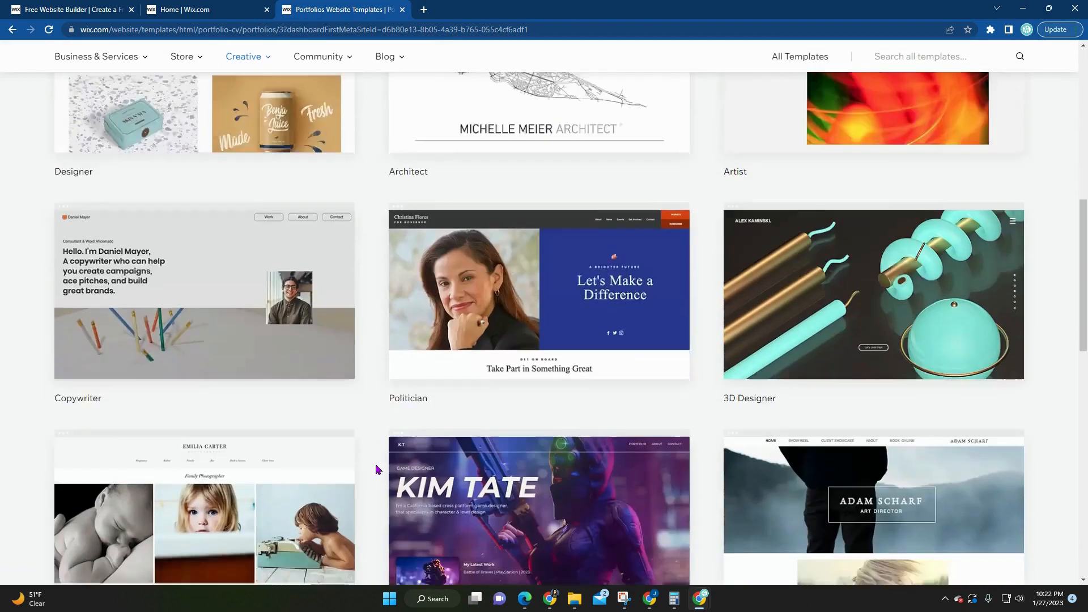
pyautogui.scroll(-1, 376, 469)
pyautogui.scroll(-3, 377, 469)
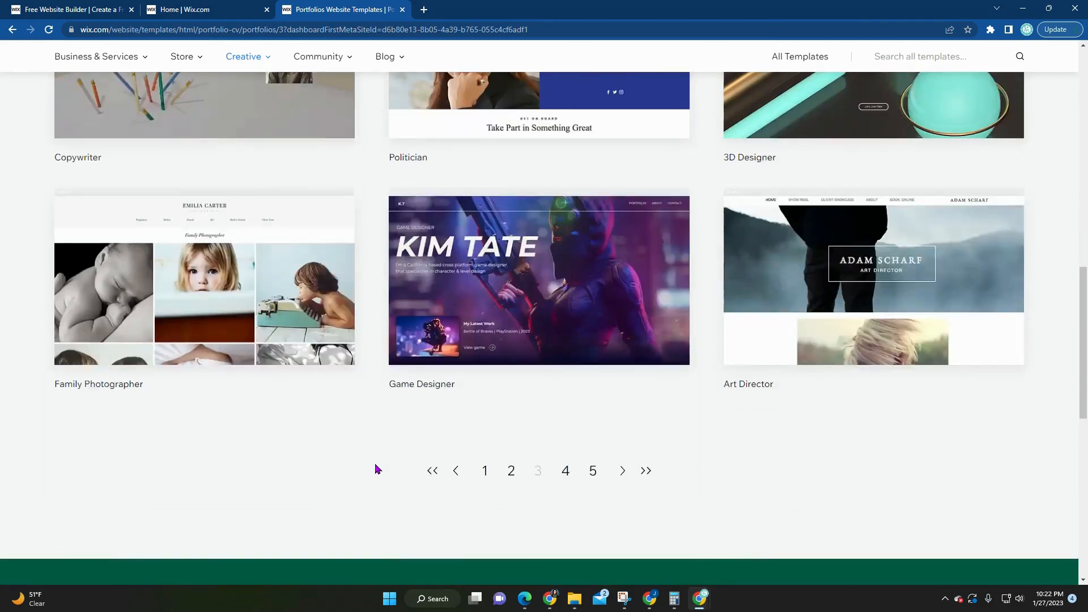
pyautogui.scroll(3, 397, 469)
pyautogui.scroll(-3, 910, 468)
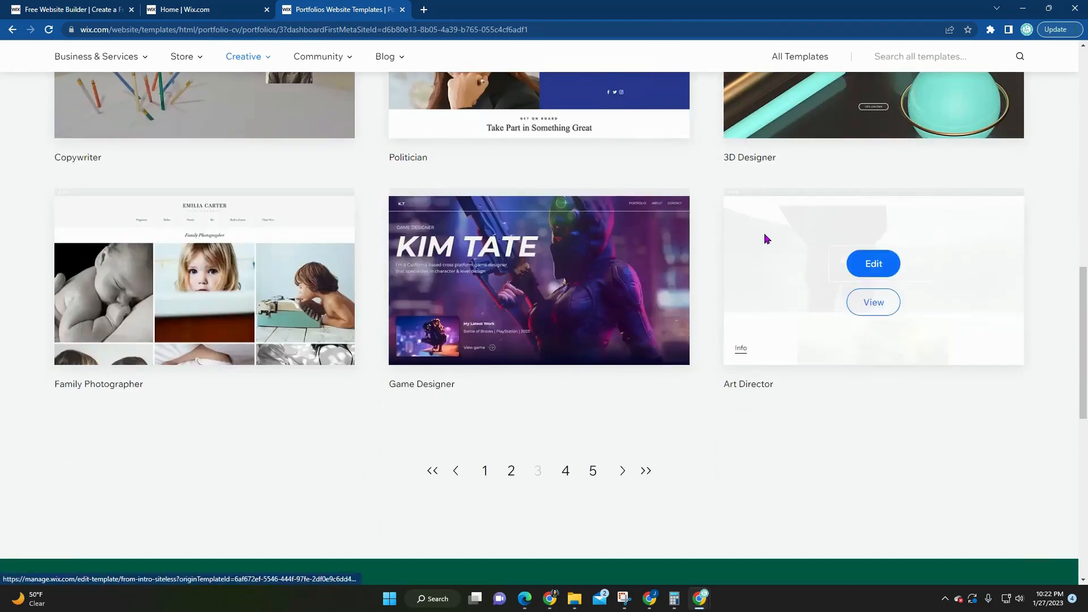
# Preview the Art Director template, dismiss the offer to edit it, examine the whole home page and return to the template list.
pyautogui.click(875, 306)
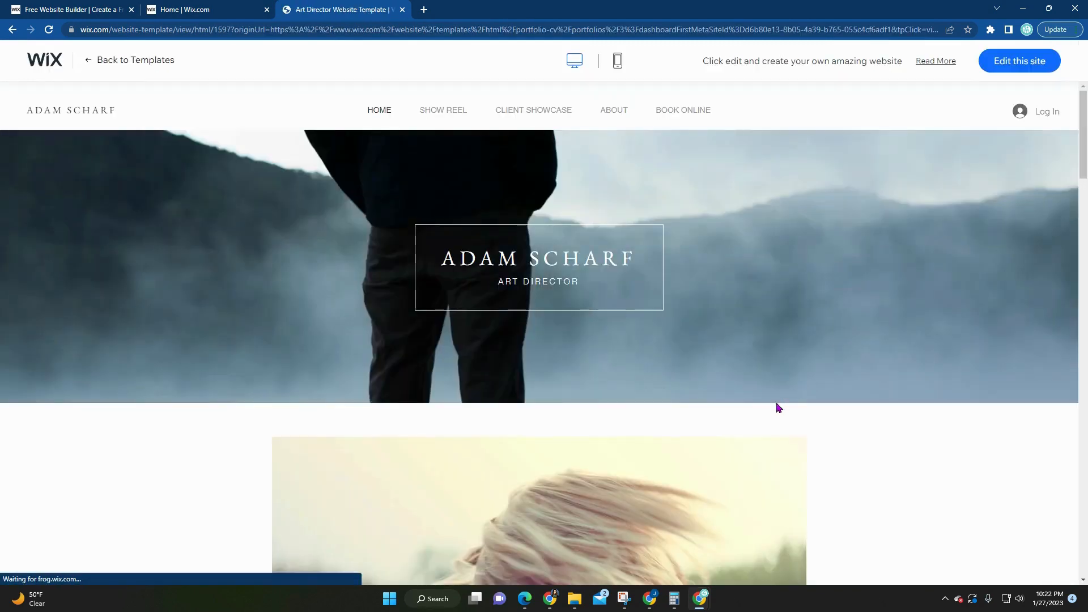
pyautogui.scroll(-5, 777, 405)
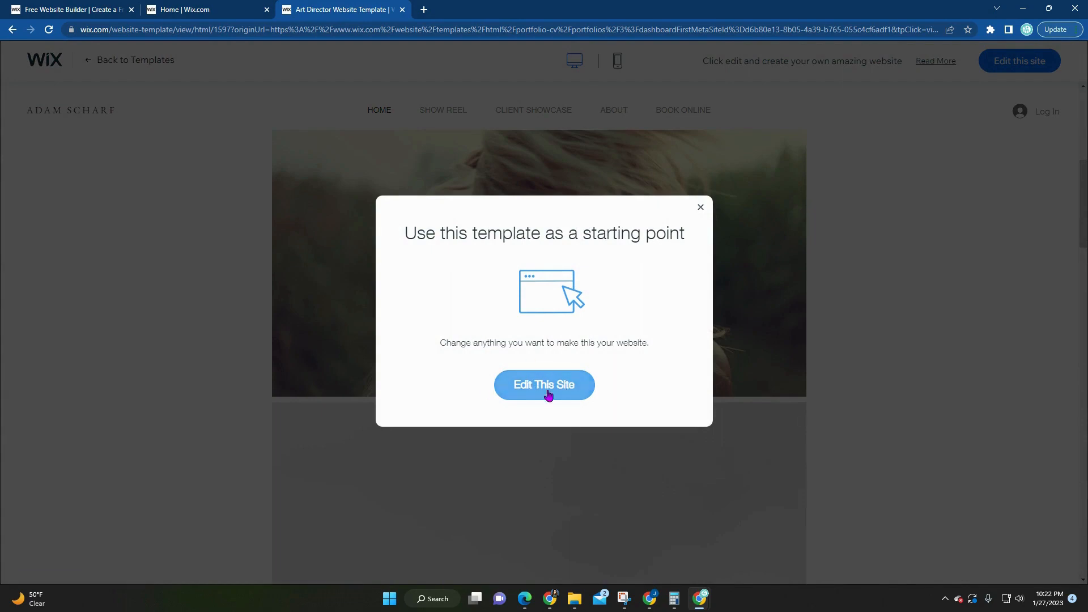
pyautogui.click(700, 207)
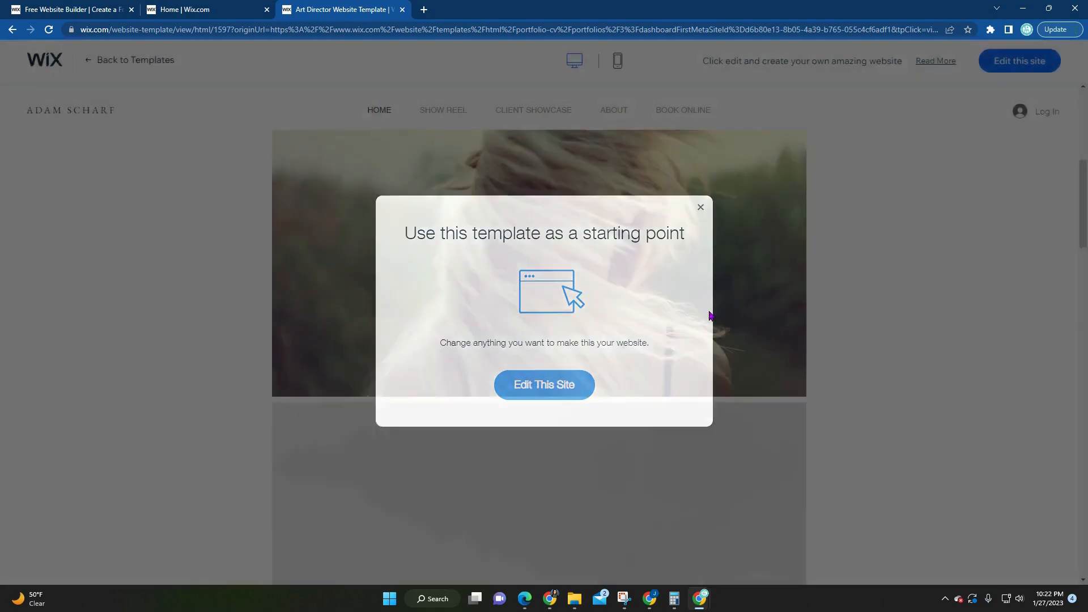
pyautogui.scroll(-1, 510, 421)
pyautogui.scroll(-15, 510, 421)
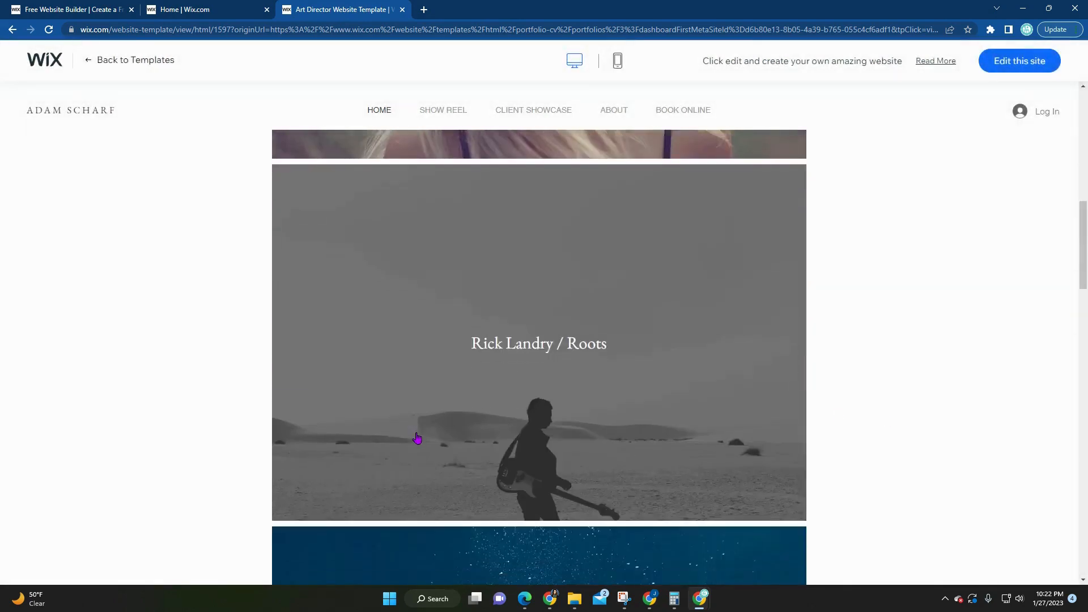
pyautogui.scroll(-8, 459, 437)
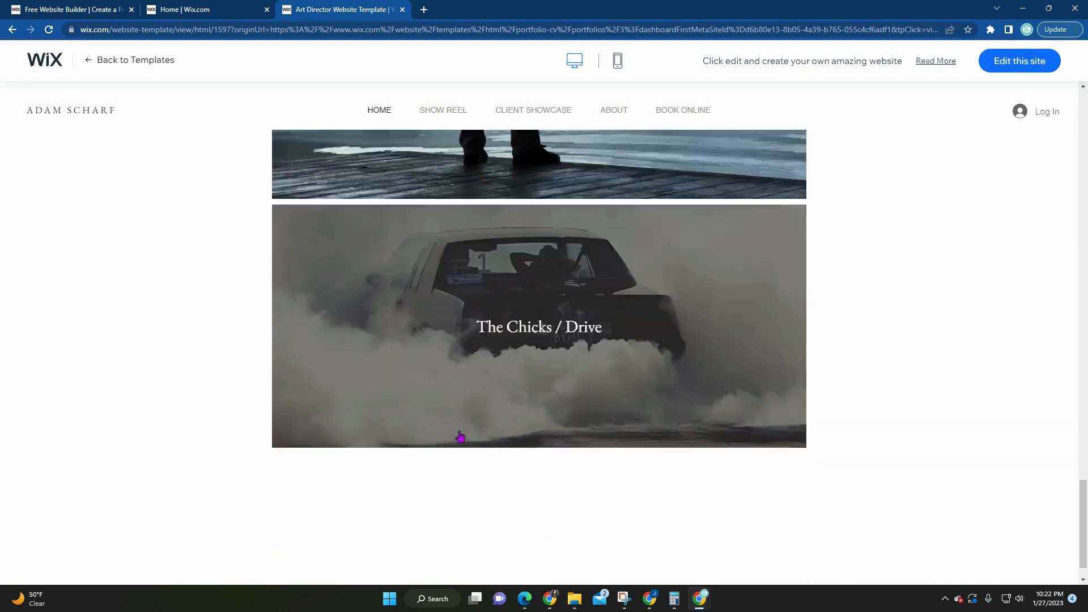
pyautogui.scroll(12, 462, 436)
pyautogui.scroll(12, 469, 432)
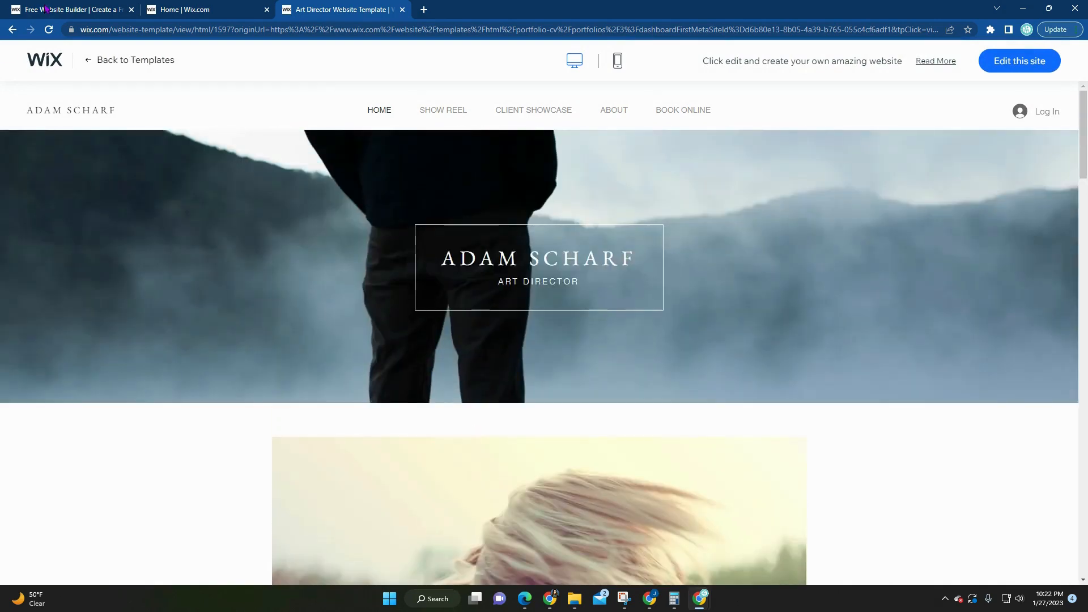
pyautogui.click(11, 30)
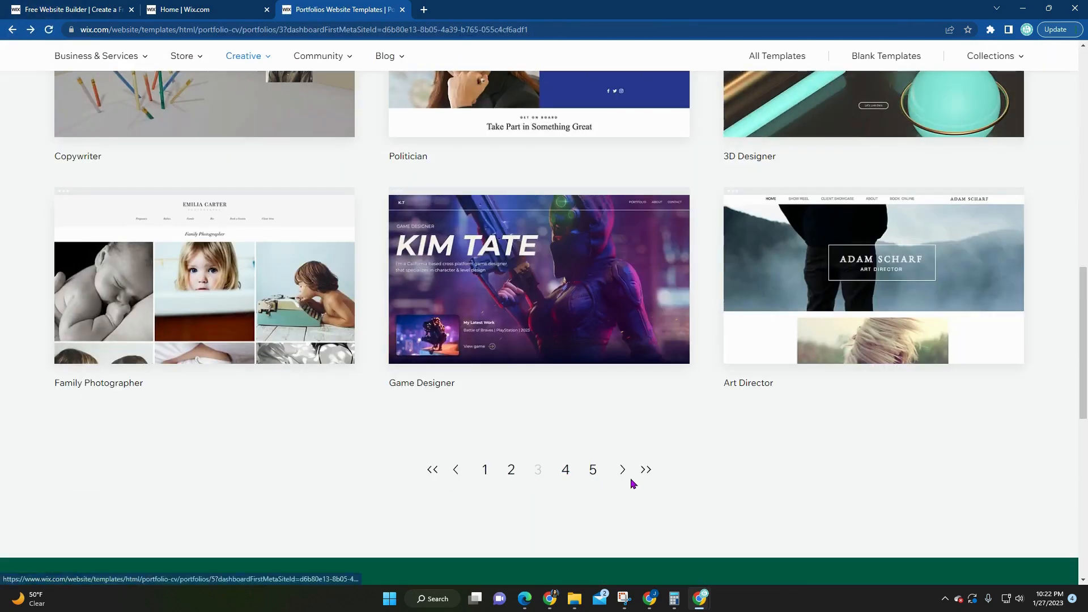
# Look through the fourth and fifth pages of portfolio website templates.
pyautogui.click(566, 470)
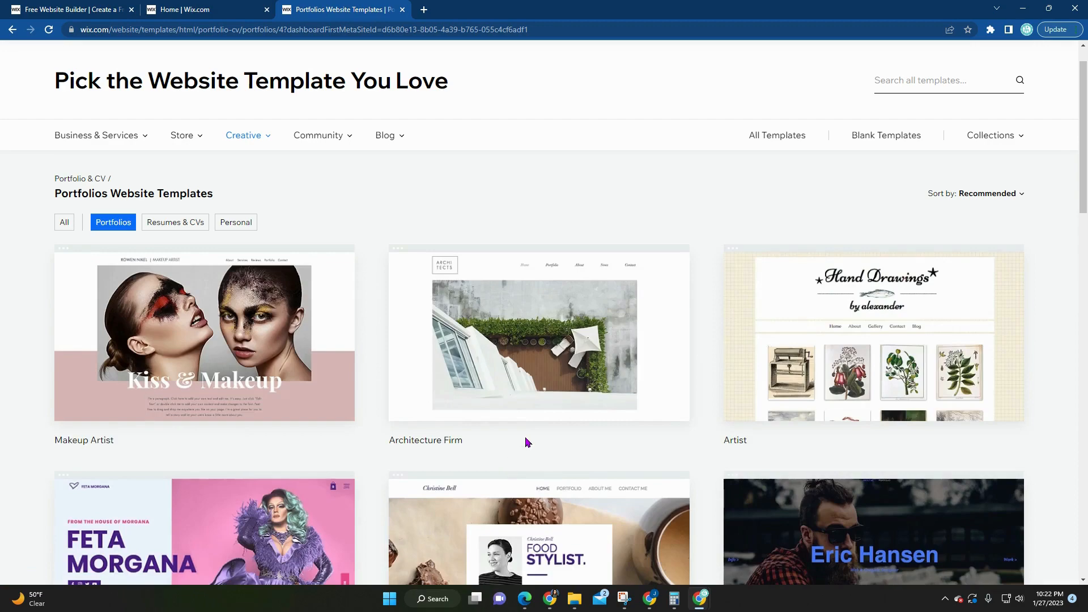
pyautogui.scroll(-2, 525, 441)
pyautogui.moveTo(890, 245)
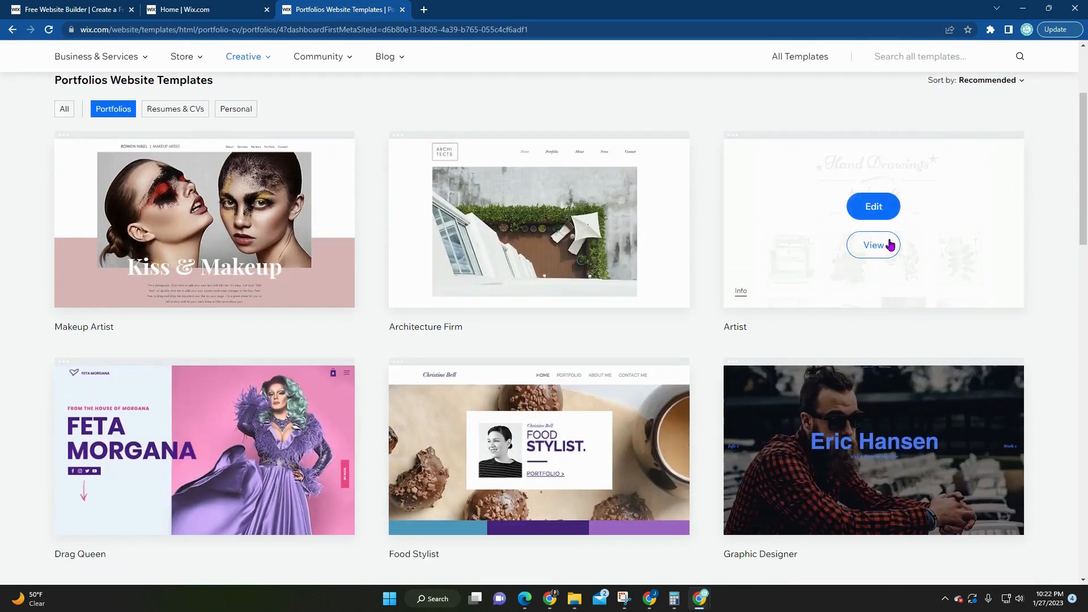
pyautogui.scroll(-7, 284, 451)
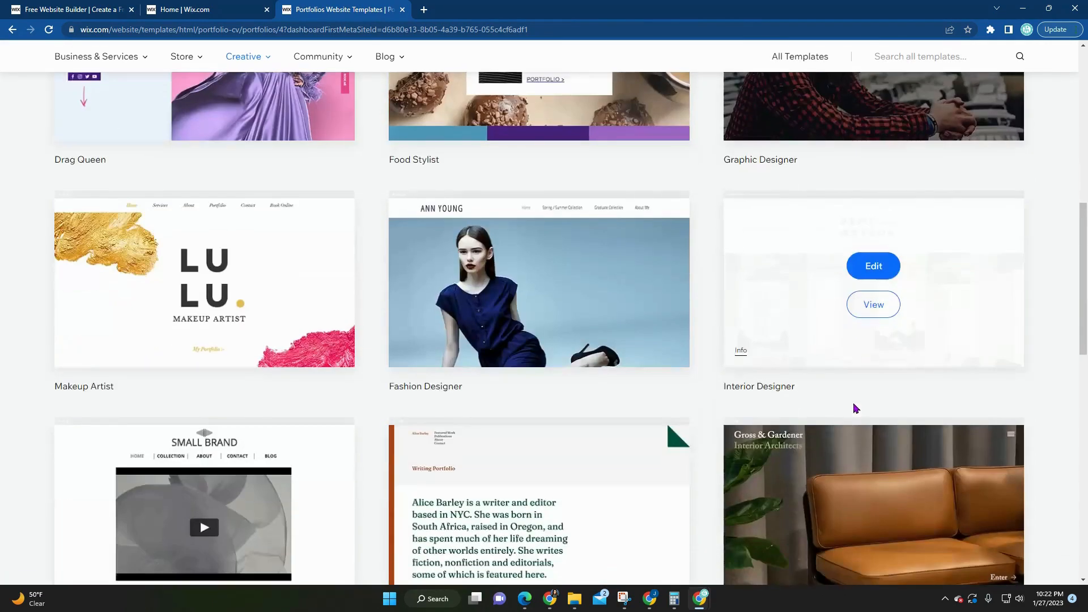
pyautogui.scroll(-1, 175, 521)
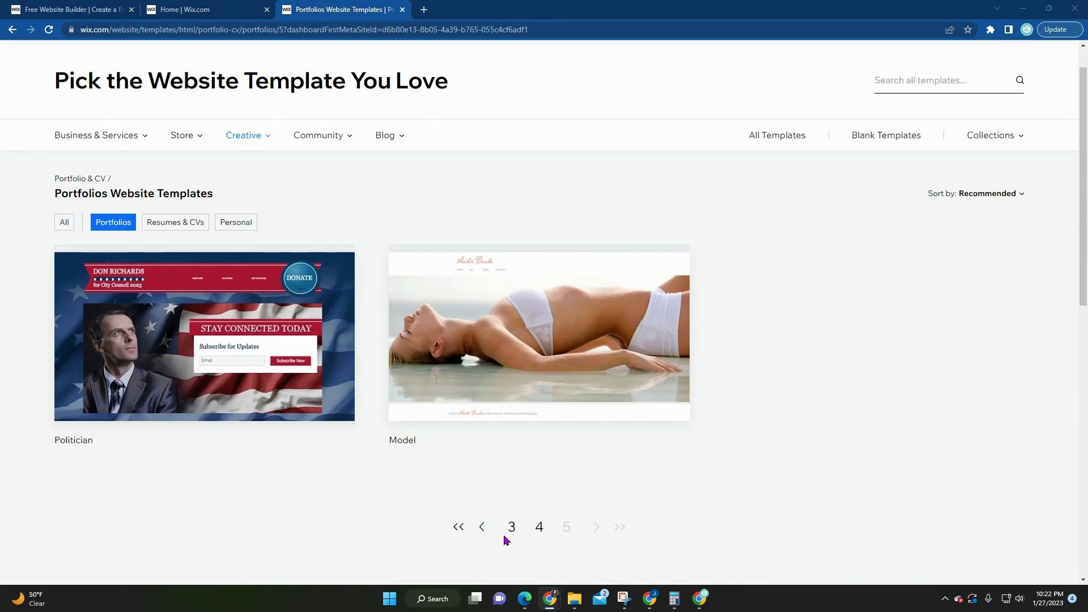
pyautogui.moveTo(166, 281)
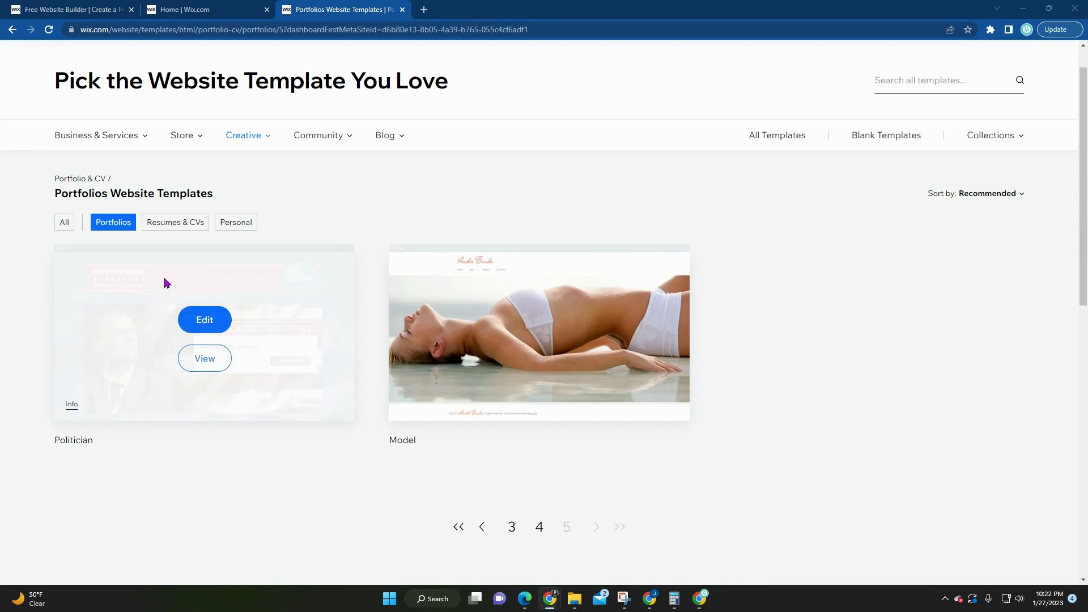
# Browse the Resumes & CVs templates and open the Creative CV template with the photo-grid layout and dog picture for editing.
pyautogui.click(175, 222)
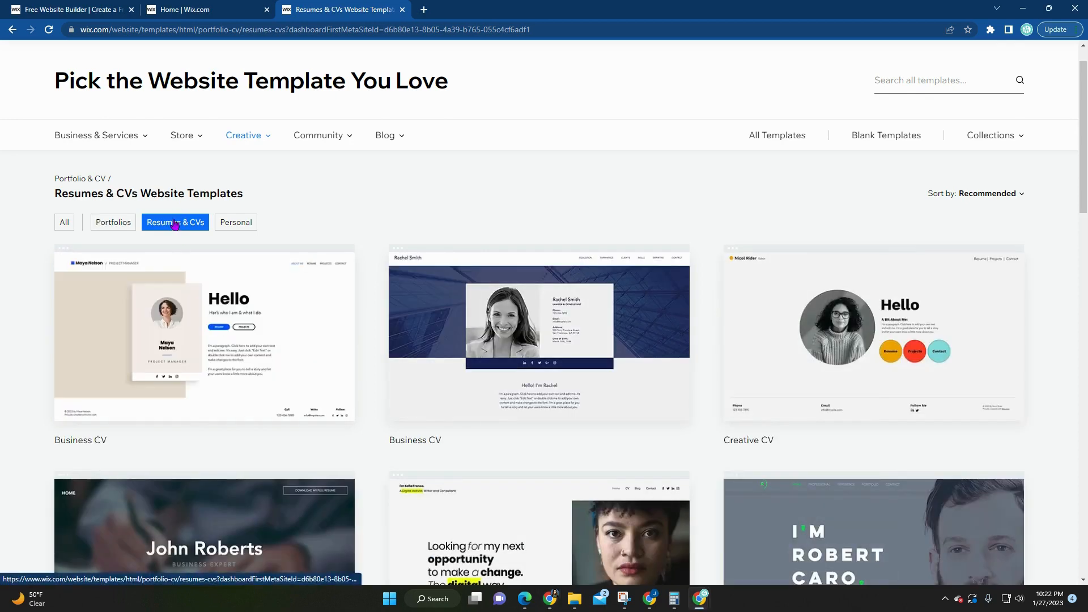
pyautogui.scroll(-6, 443, 472)
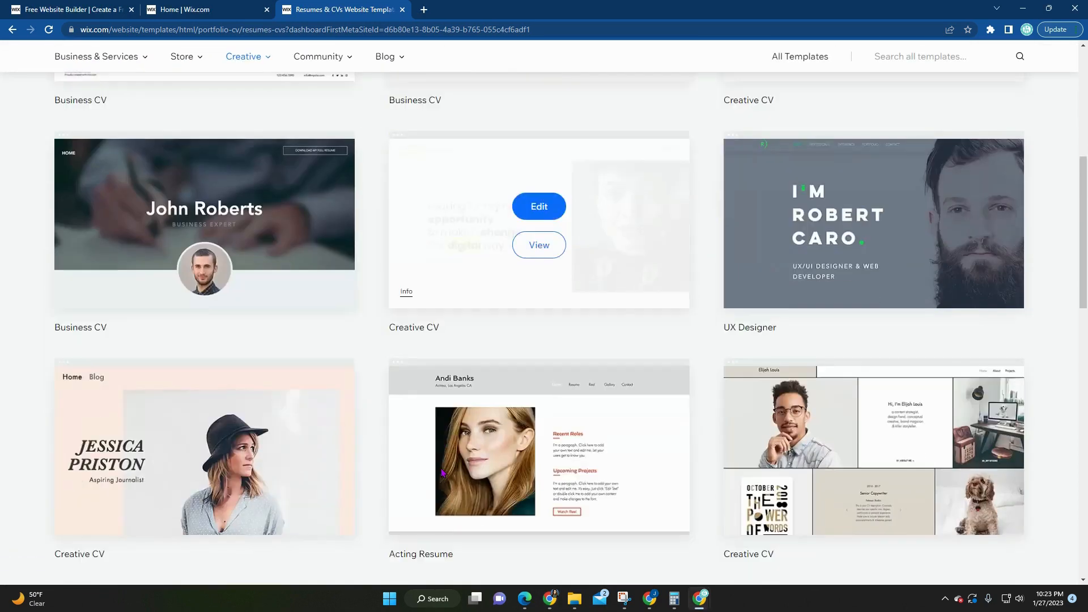
pyautogui.scroll(-4, 443, 472)
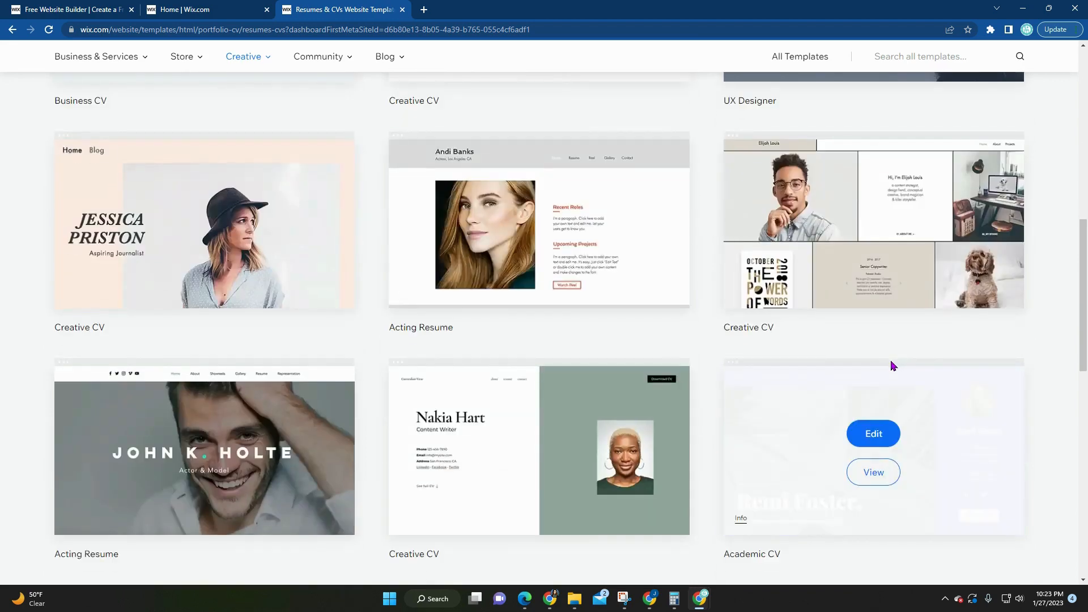
pyautogui.scroll(2, 893, 366)
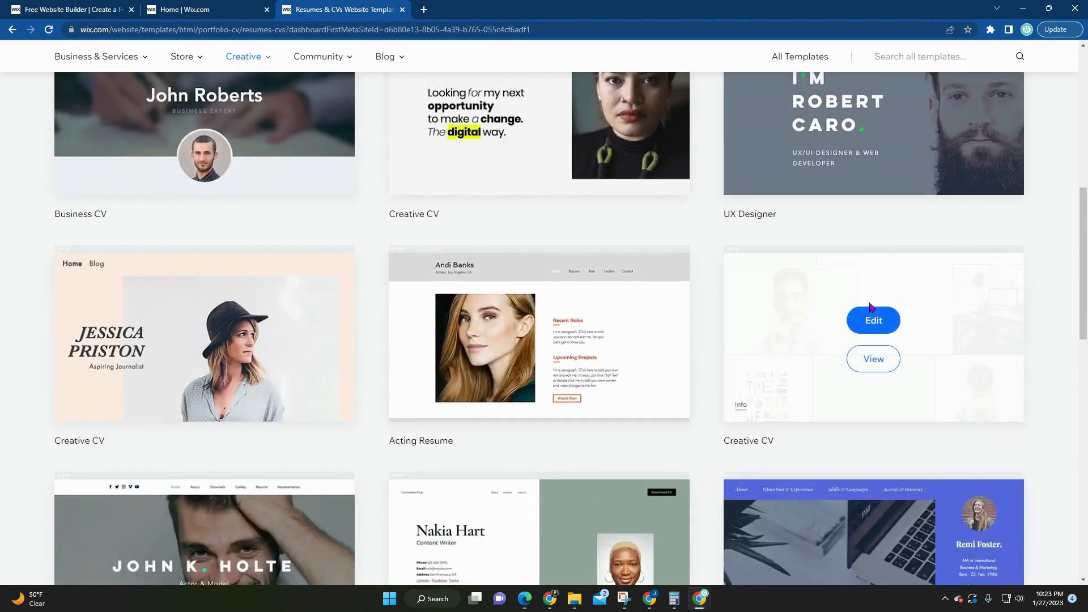
pyautogui.click(876, 323)
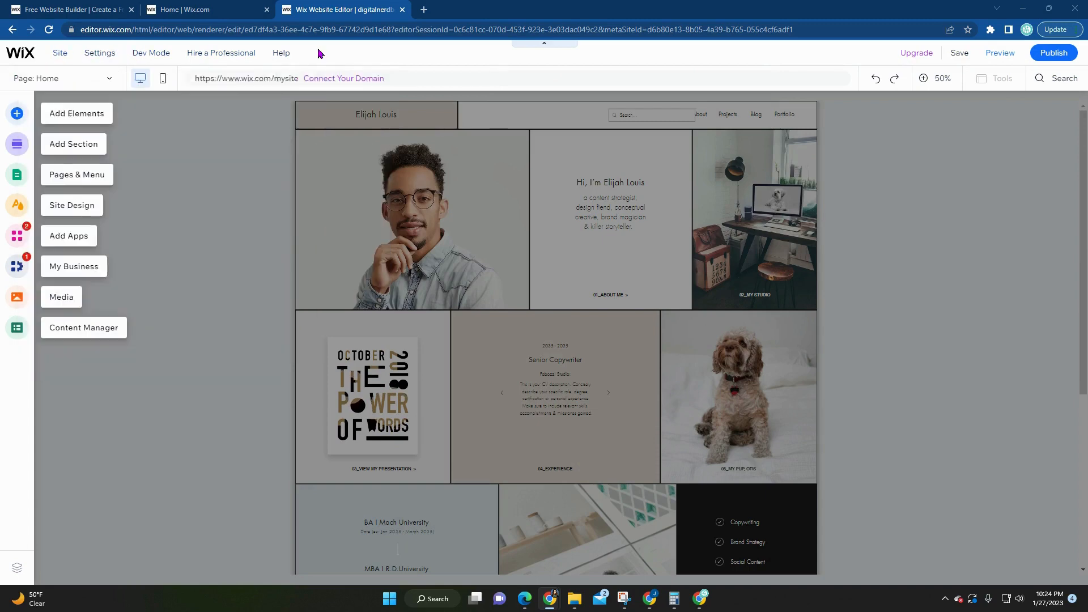
# Replace the site title text in the page header with "Digital Nerdbee".
pyautogui.moveTo(221, 53)
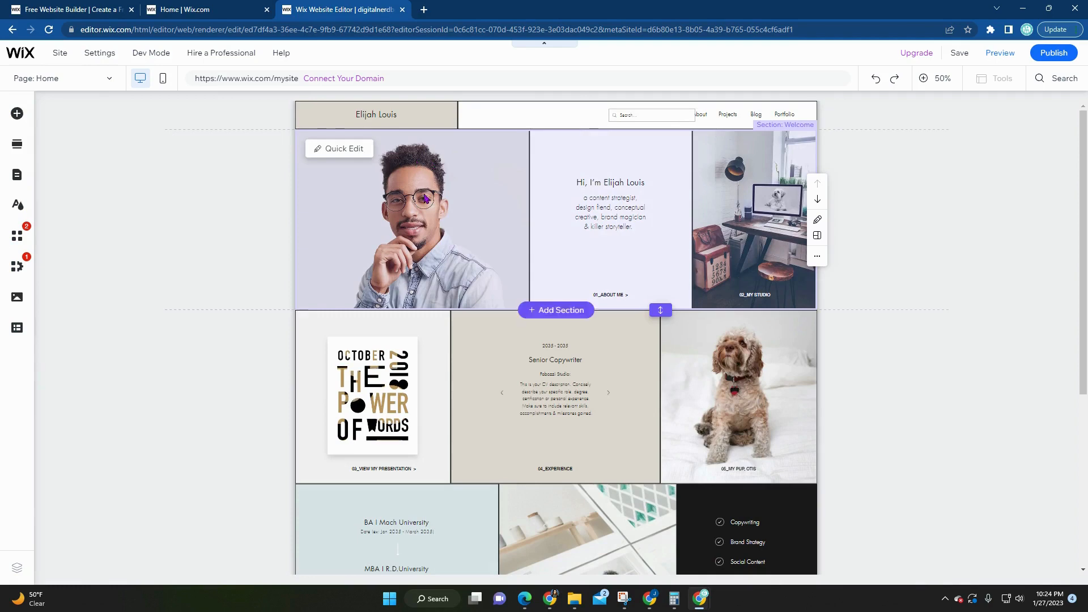
pyautogui.click(381, 115)
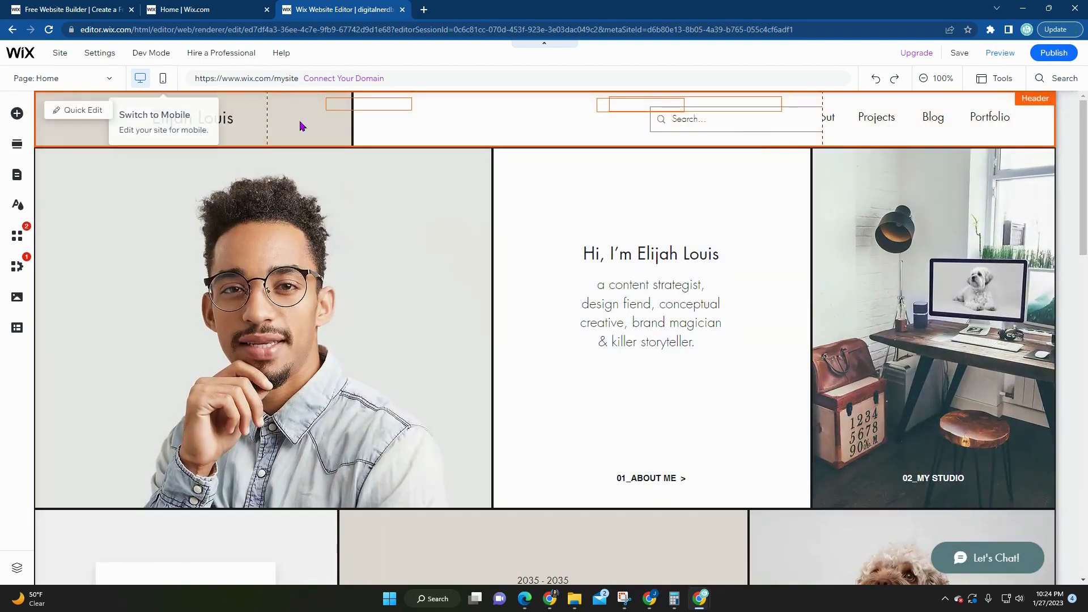
pyautogui.doubleClick(199, 122)
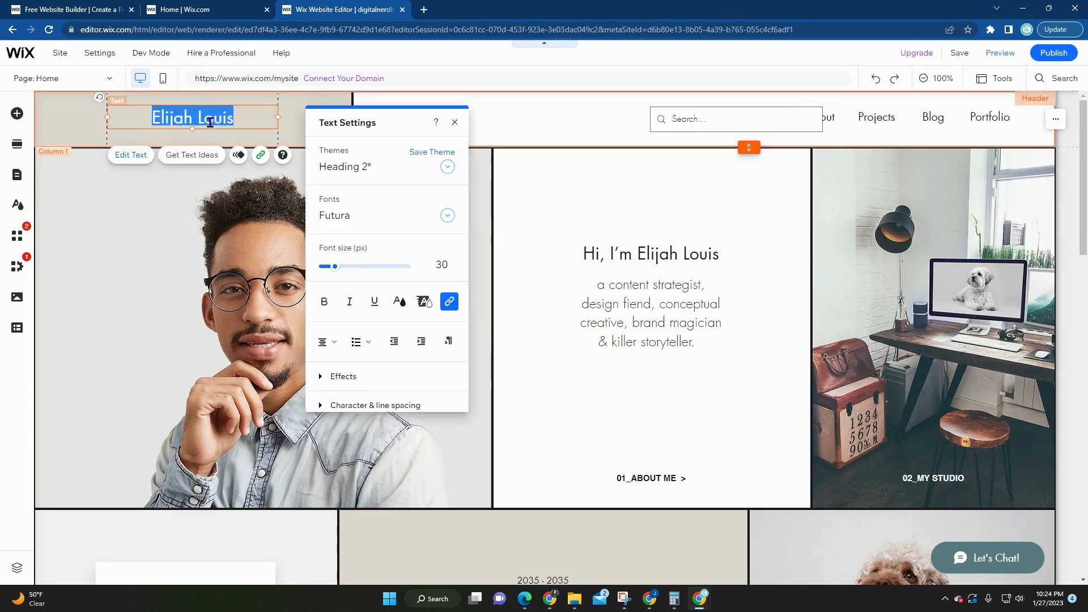
pyautogui.write('Digi')
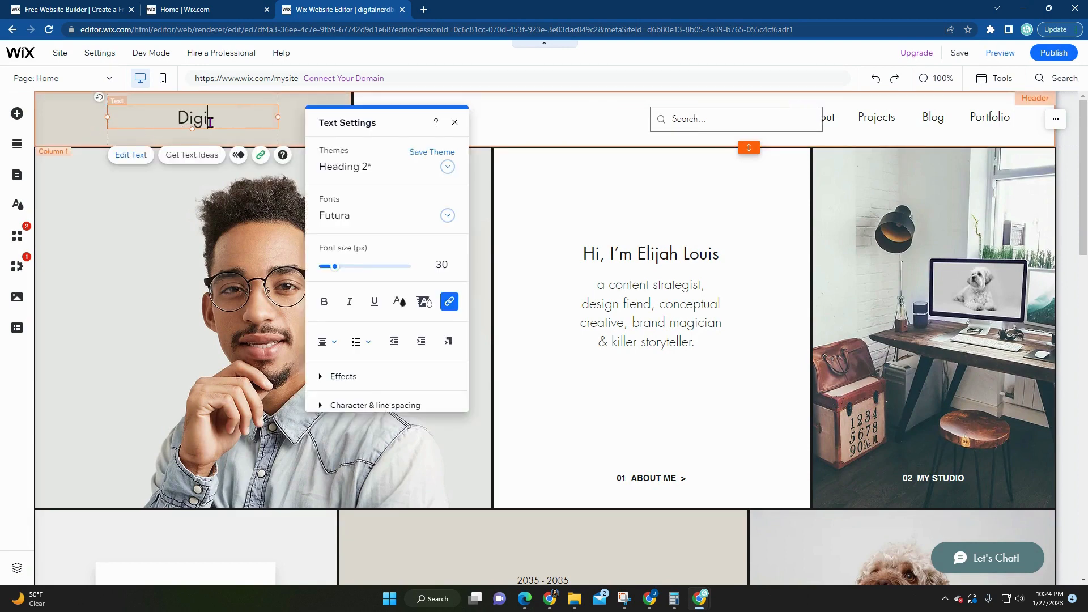
pyautogui.write('tal Nerd b')
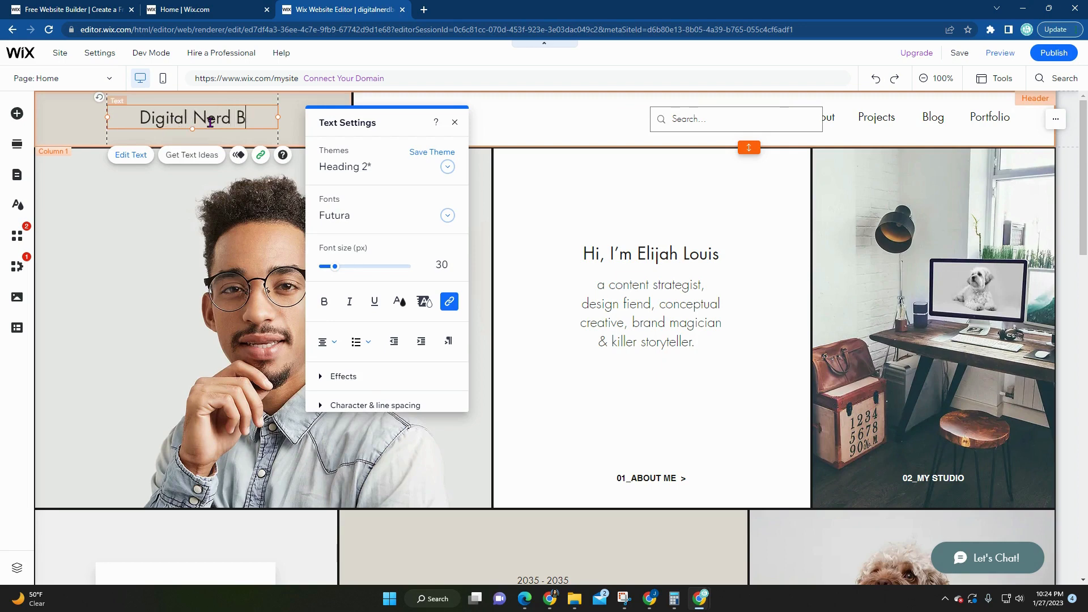
pyautogui.press('BackSpace')
pyautogui.press('BackSpace')
pyautogui.write('bee')
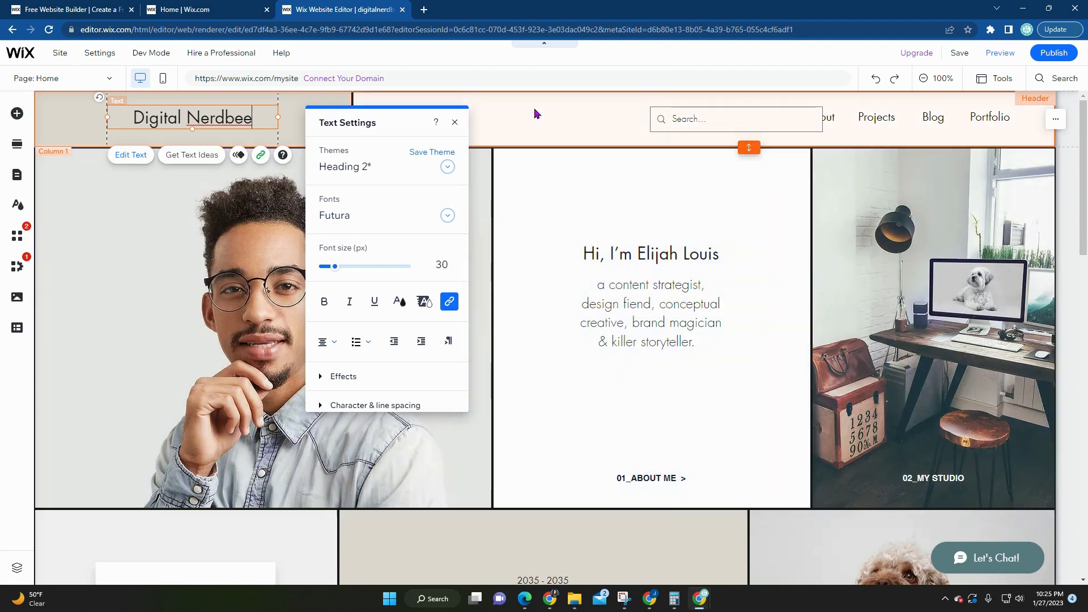
pyautogui.click(534, 112)
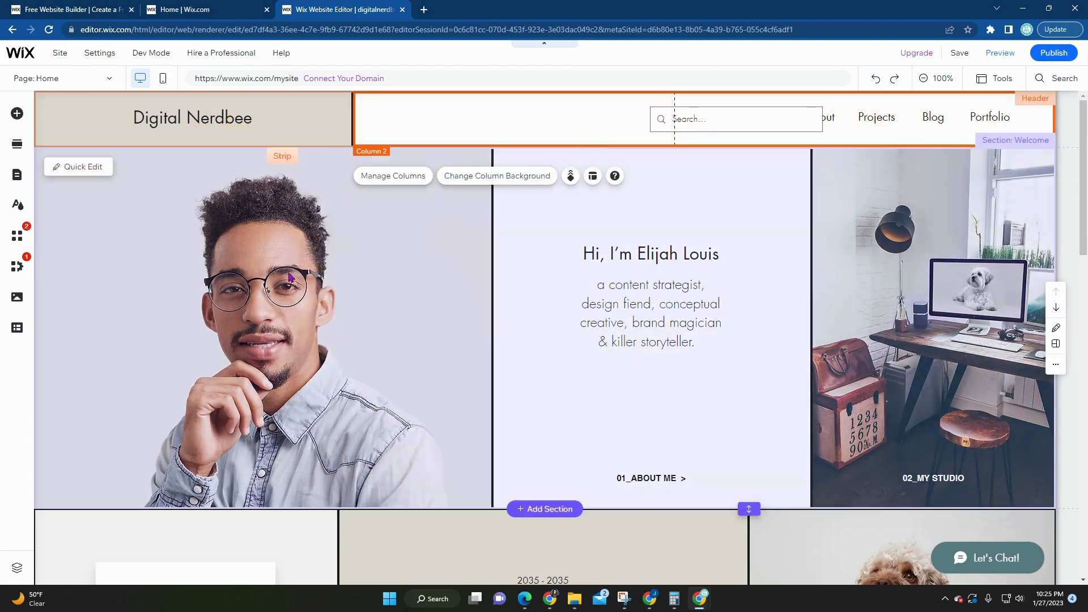
# Replace the placeholder name in the welcome section's "Hi, I'm" heading with the site owner's nickname.
pyautogui.click(683, 259)
pyautogui.click(692, 255)
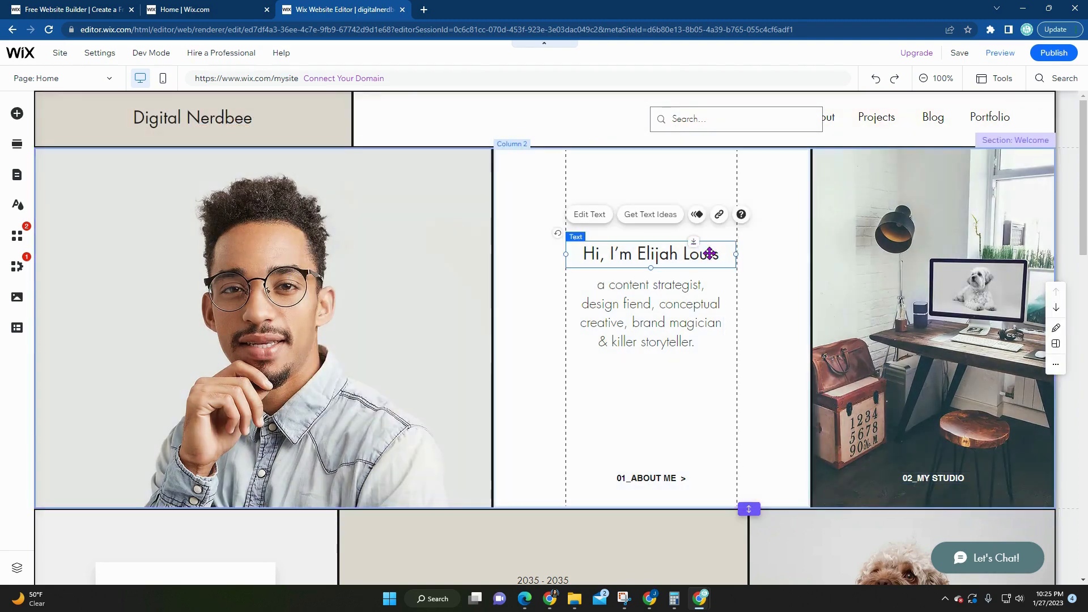
pyautogui.doubleClick(721, 253)
pyautogui.moveTo(721, 254); pyautogui.dragTo(637, 257)
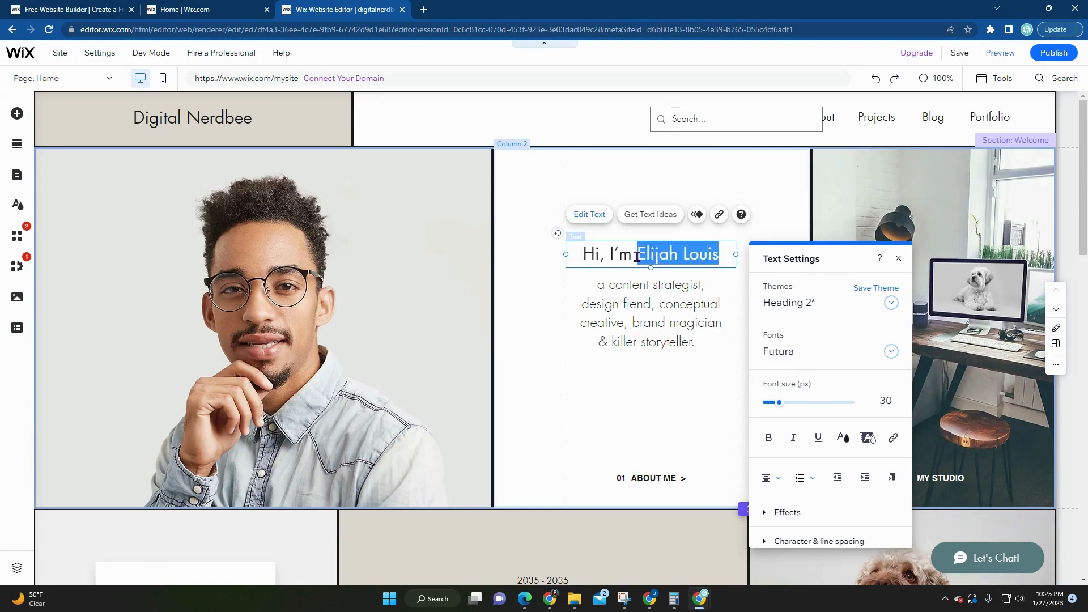
pyautogui.write('Bee')
# Replace the intro paragraph with "a digital expert who is not really an expert but loves to share my knowledge with the world. :)".
pyautogui.click(678, 333)
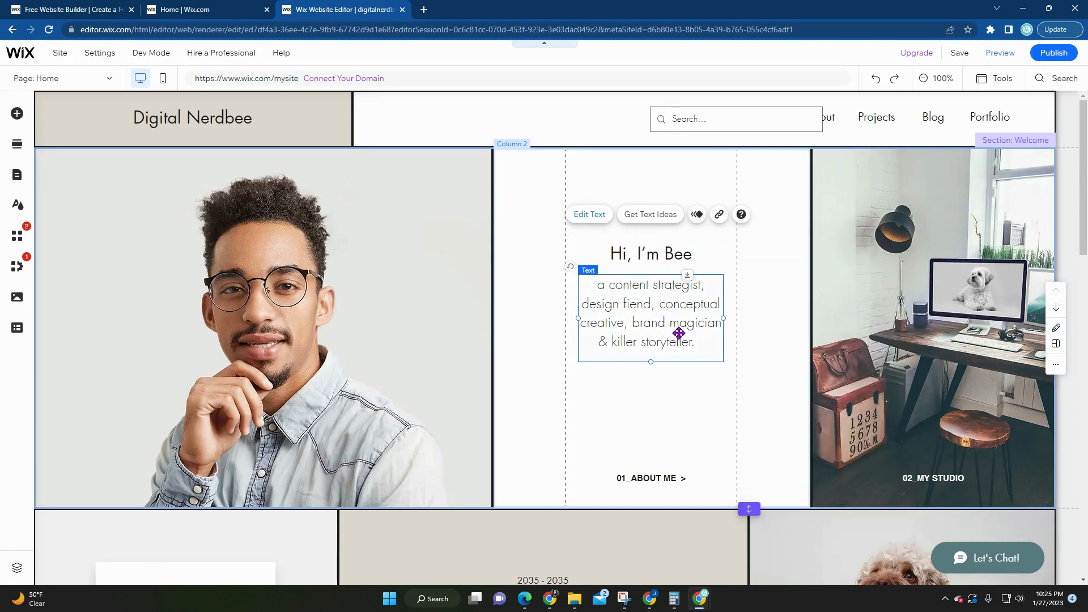
pyautogui.doubleClick(692, 344)
pyautogui.click(704, 342)
pyautogui.moveTo(704, 342); pyautogui.dragTo(586, 289)
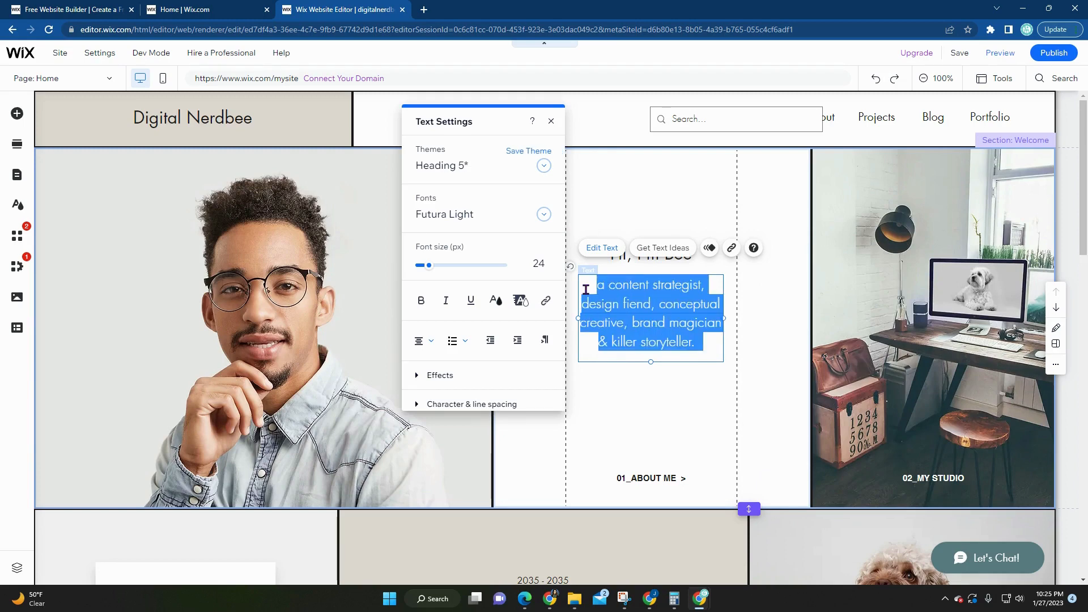
pyautogui.write('a digital')
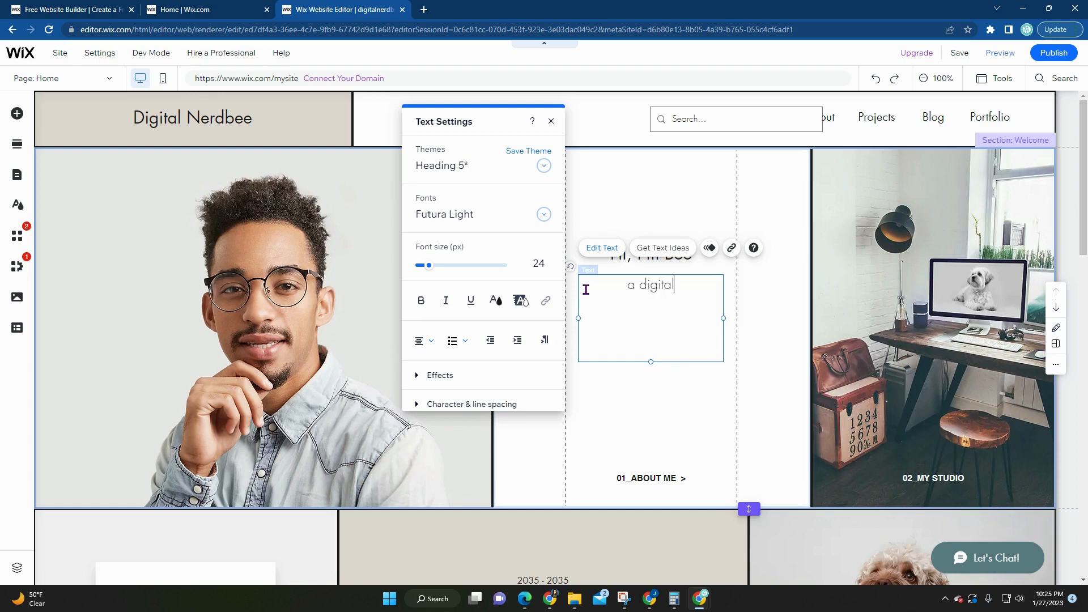
pyautogui.write(' expert who is not really an ')
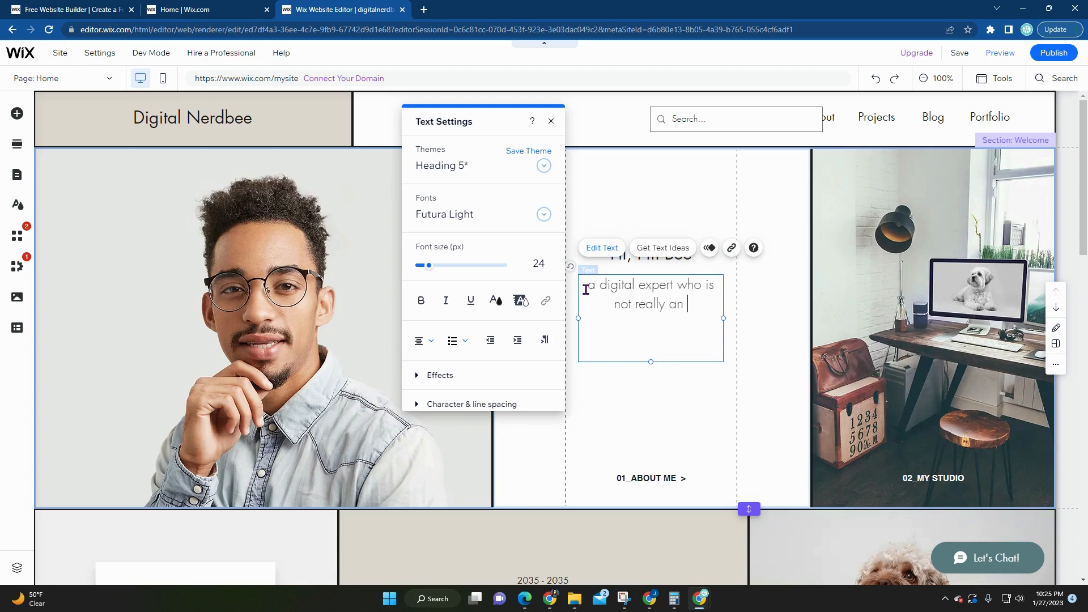
pyautogui.write('expert but loves ')
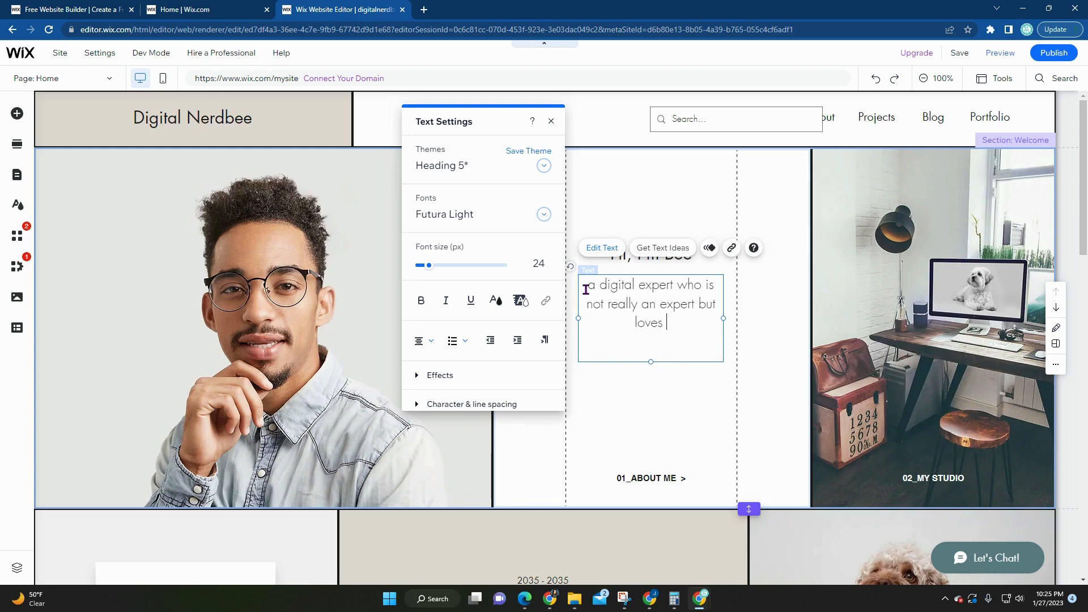
pyautogui.write('to share my know')
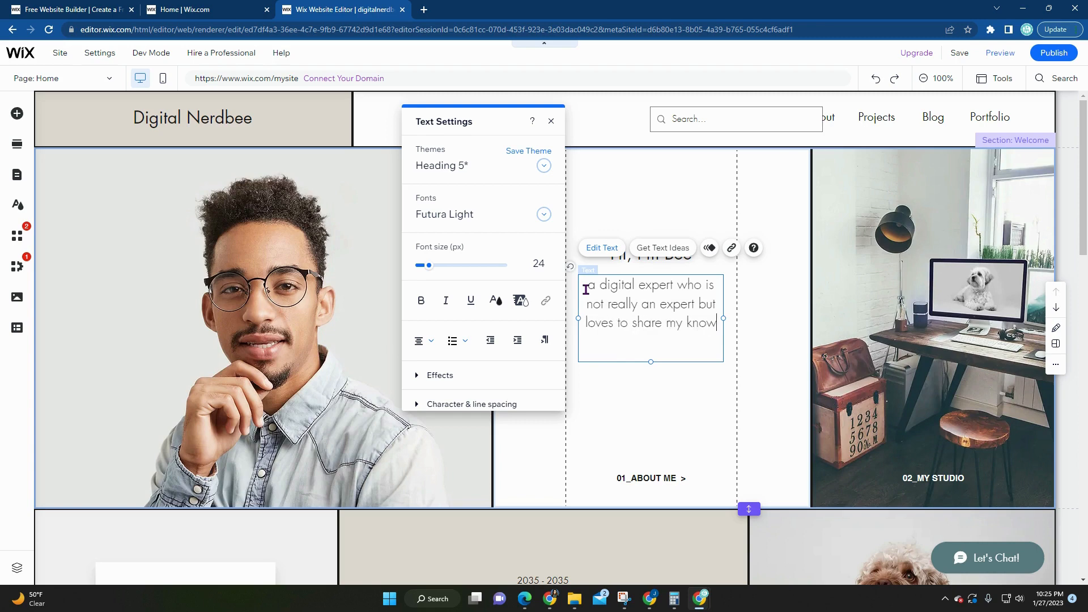
pyautogui.write('ledge')
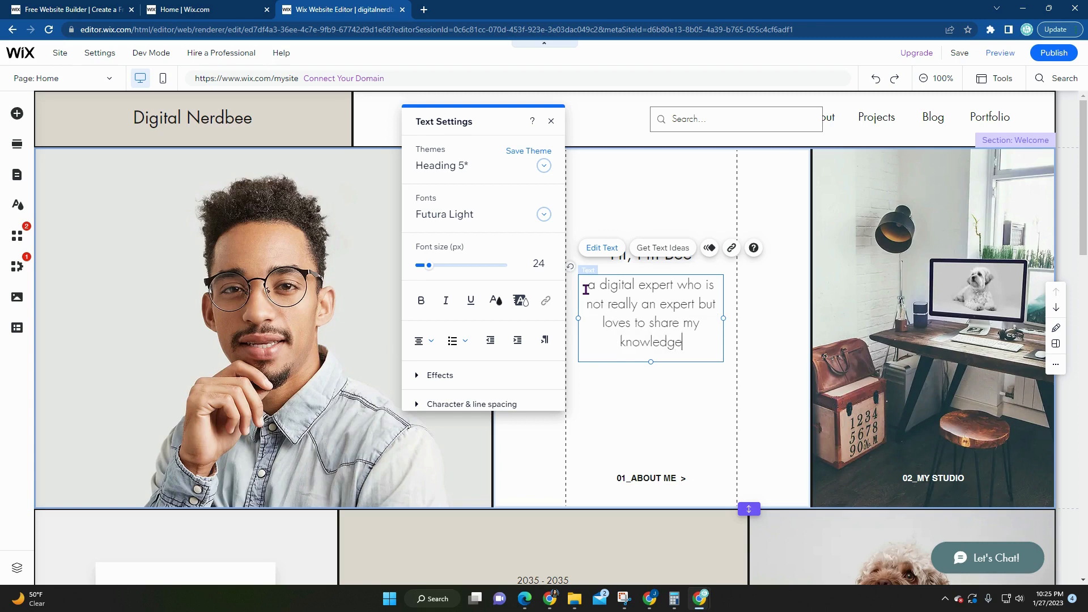
pyautogui.write(' with the world.')
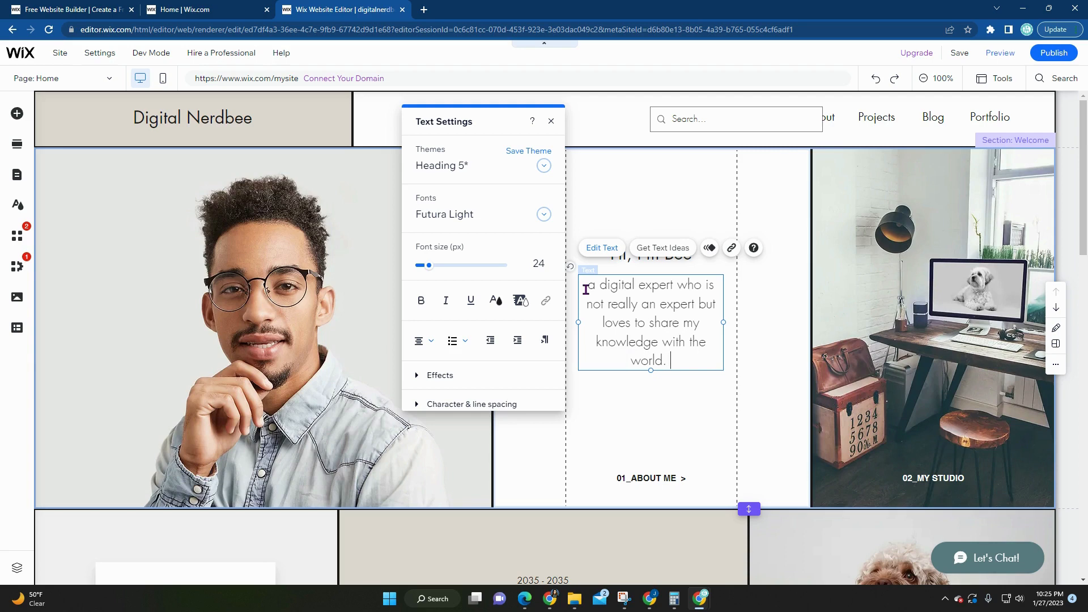
pyautogui.write(' :')
pyautogui.write('(')
pyautogui.write(')')
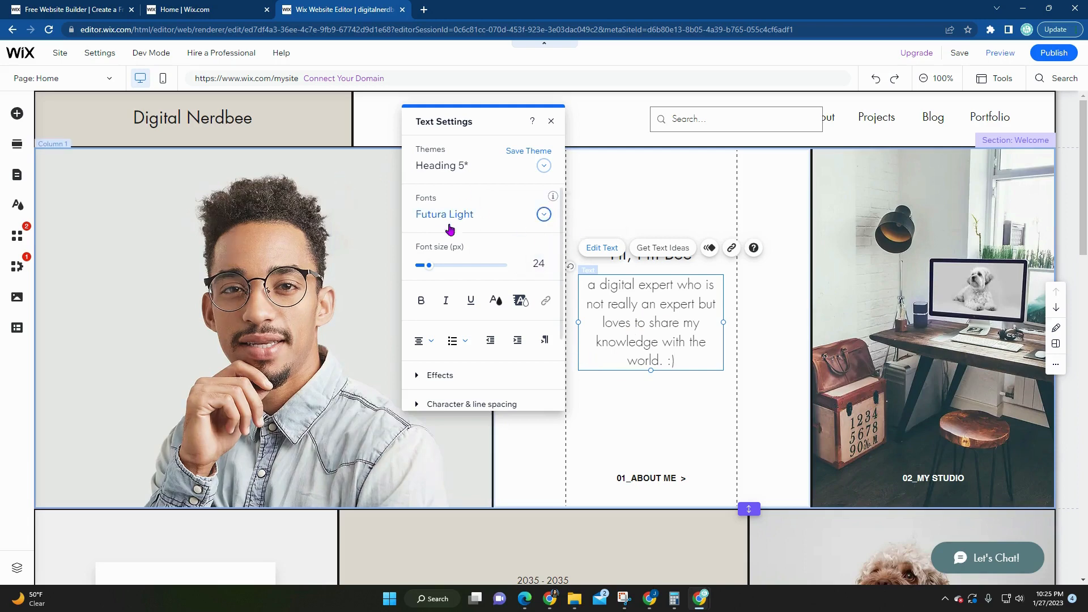
# Try to change the intro paragraph's font to Marck Script without selecting its text.
pyautogui.click(545, 217)
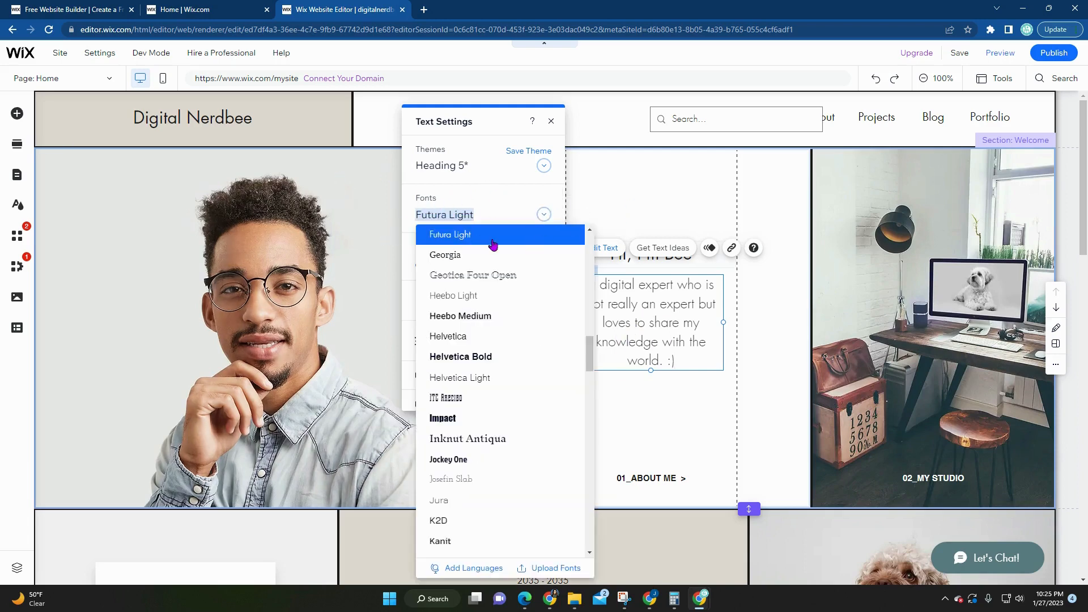
pyautogui.scroll(-8, 476, 340)
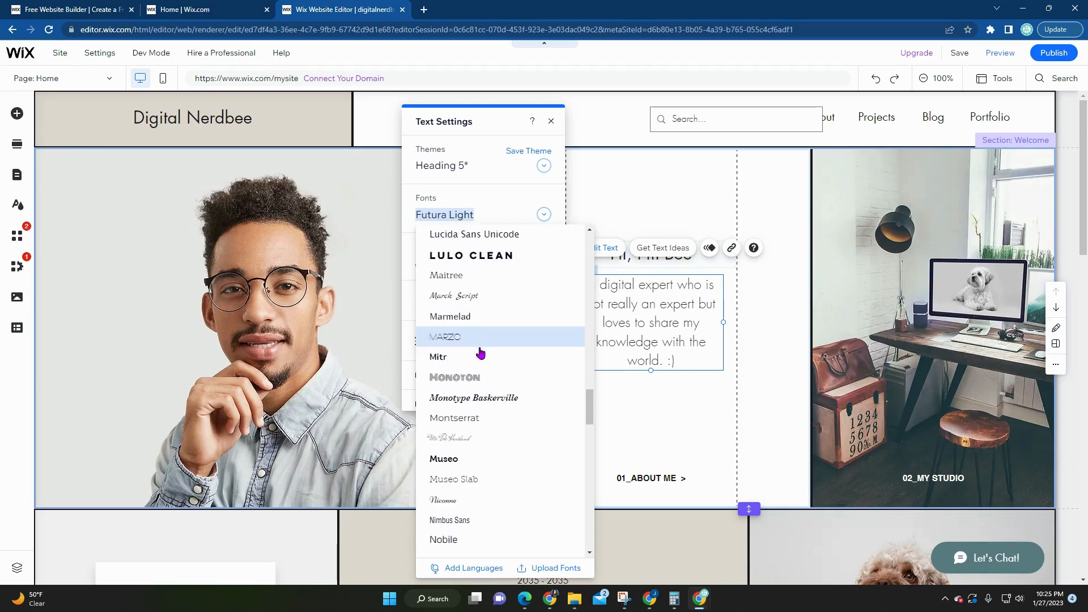
pyautogui.click(475, 296)
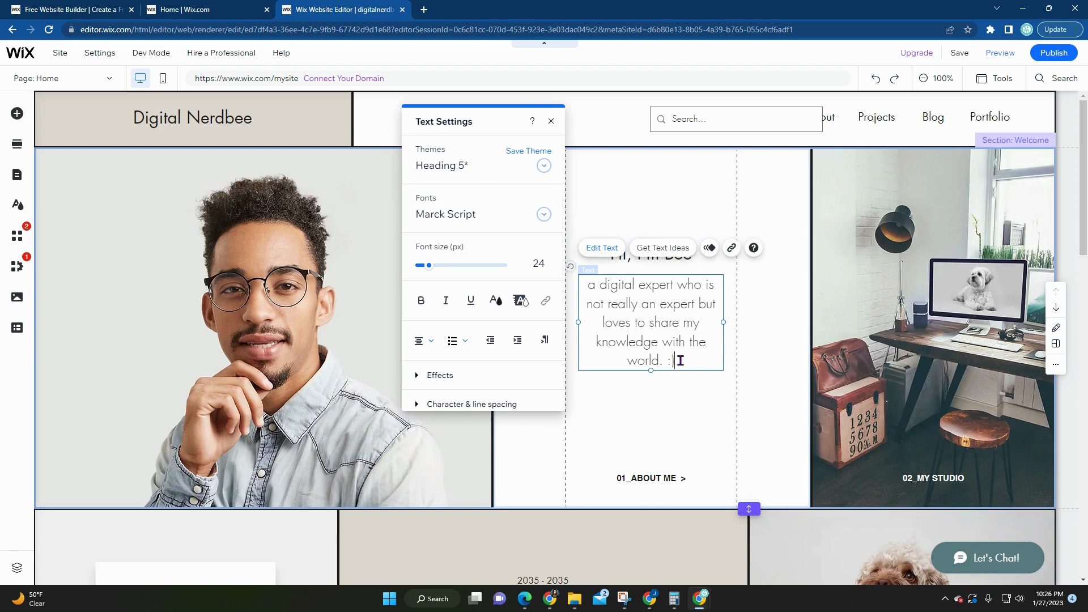
# Select the whole intro paragraph in the welcome section and set its font to Marck Script.
pyautogui.moveTo(680, 360); pyautogui.dragTo(586, 284)
pyautogui.click(543, 215)
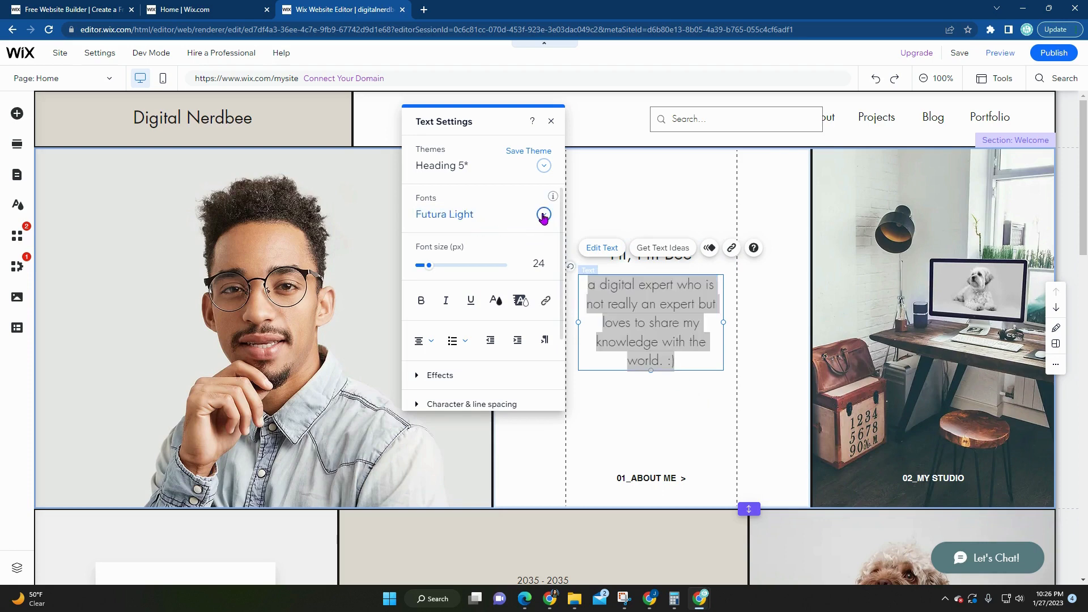
pyautogui.scroll(-1, 484, 421)
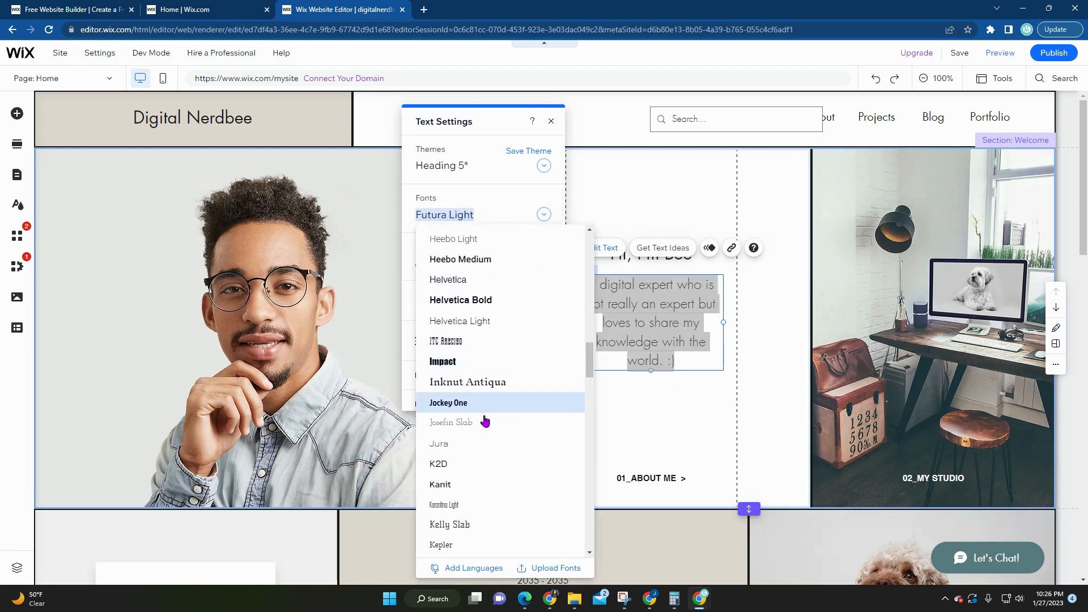
pyautogui.scroll(-5, 485, 421)
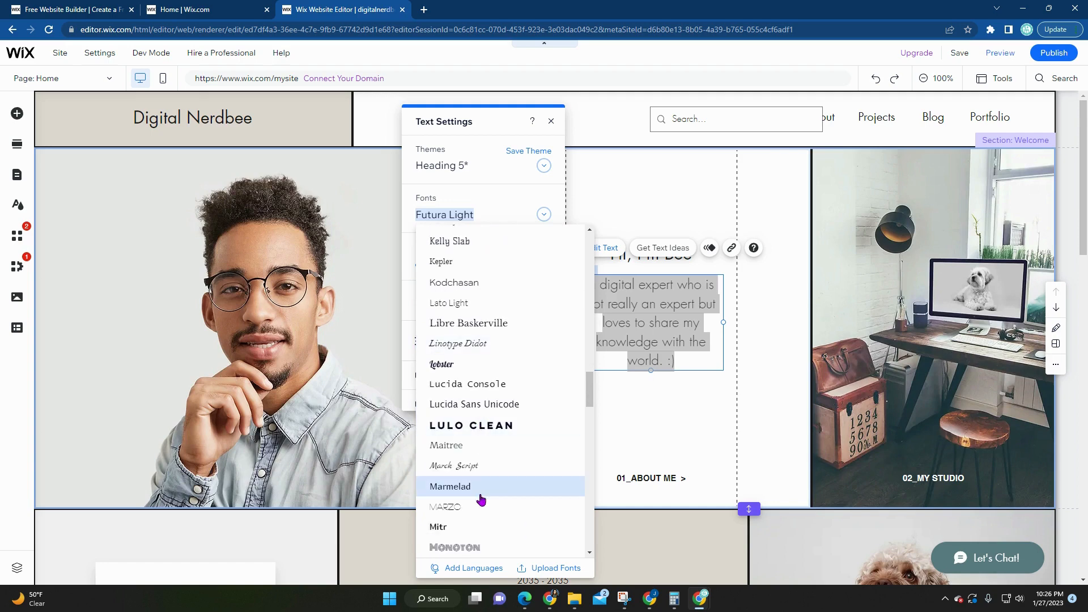
pyautogui.click(481, 469)
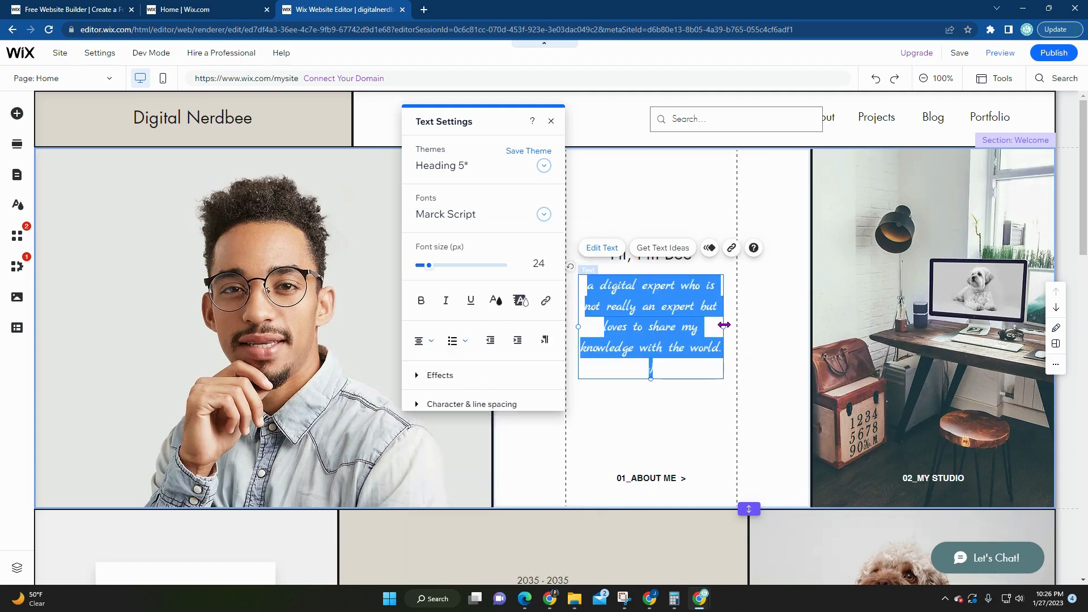
# Set the selected intro paragraph's font size to 25 px and deselect the text.
pyautogui.moveTo(429, 269); pyautogui.dragTo(430, 267)
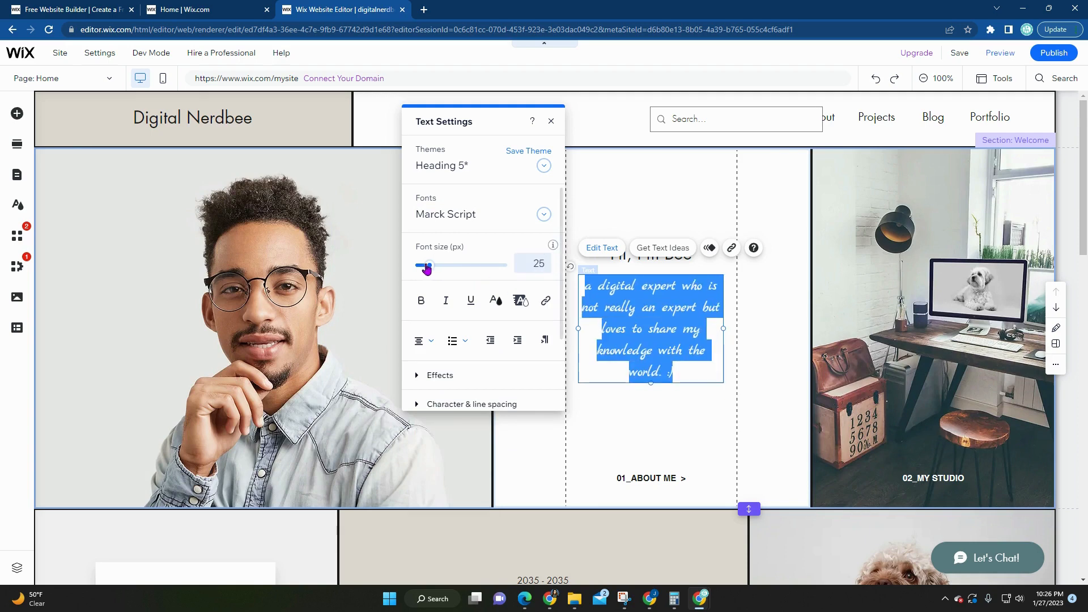
pyautogui.click(660, 418)
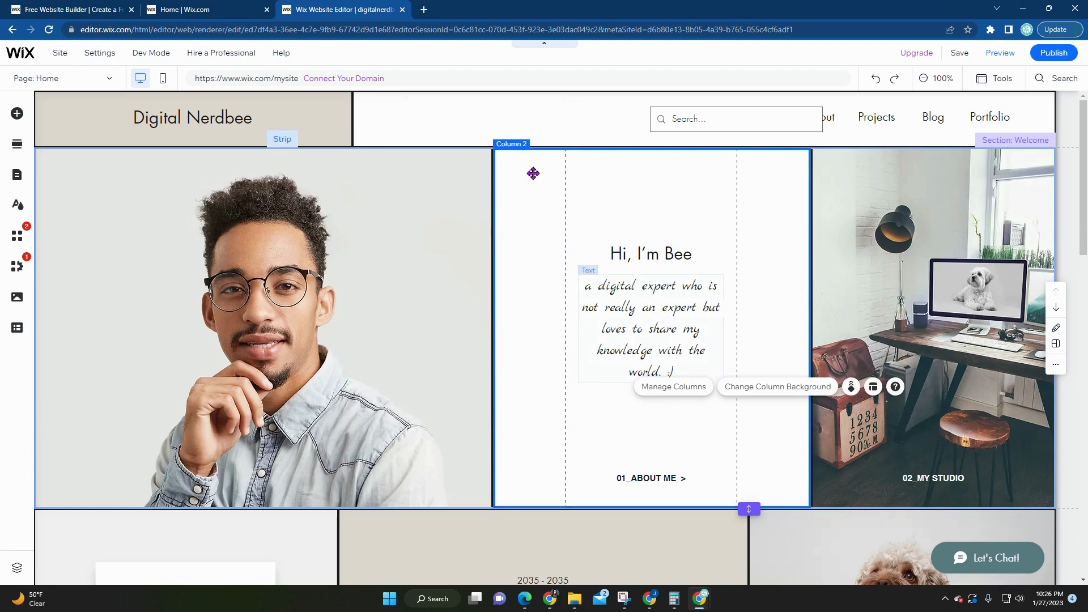
# Select the portrait photo column in the welcome section and open its background options.
pyautogui.click(417, 306)
pyautogui.scroll(-1, 615, 447)
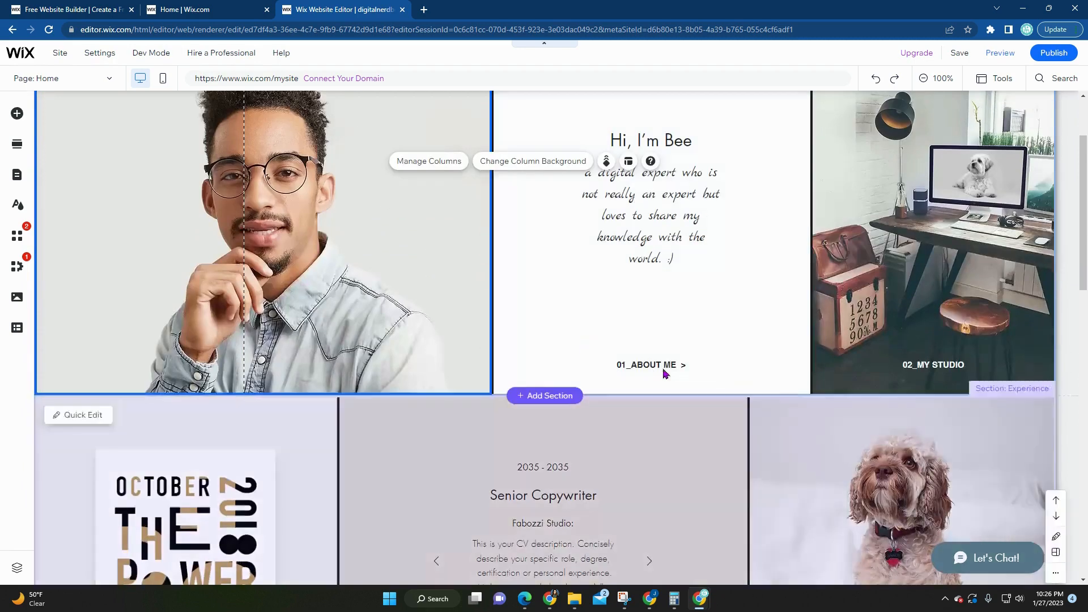
pyautogui.scroll(2, 447, 377)
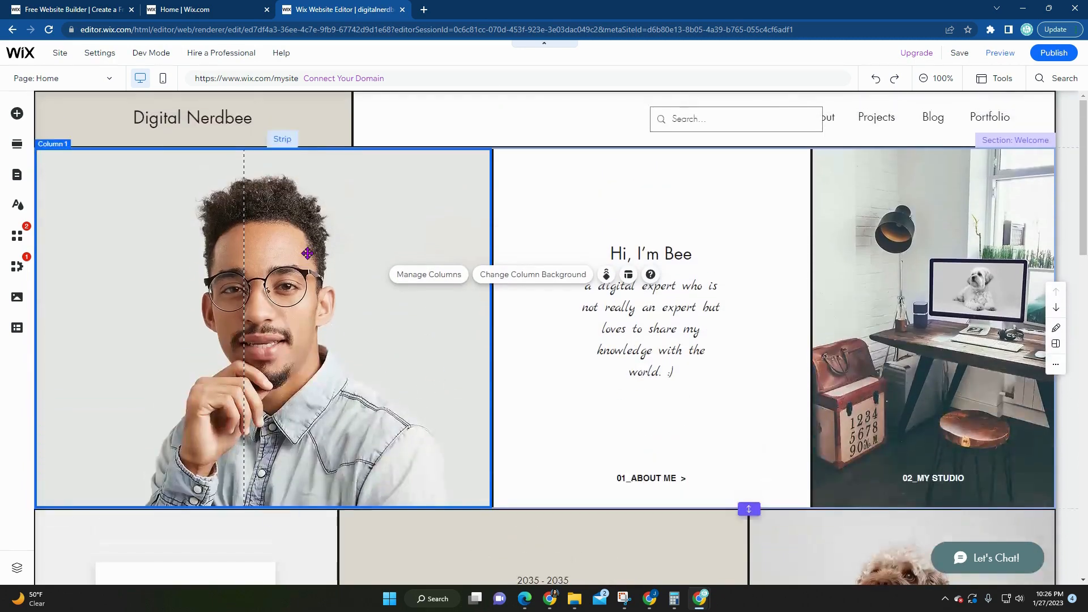
pyautogui.click(307, 253)
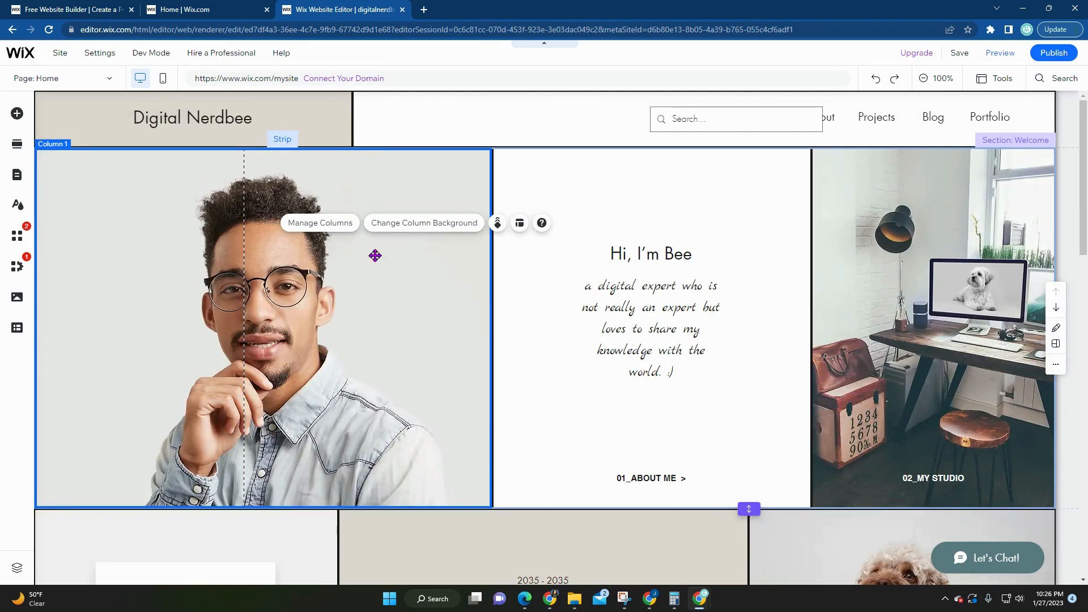
pyautogui.click(419, 229)
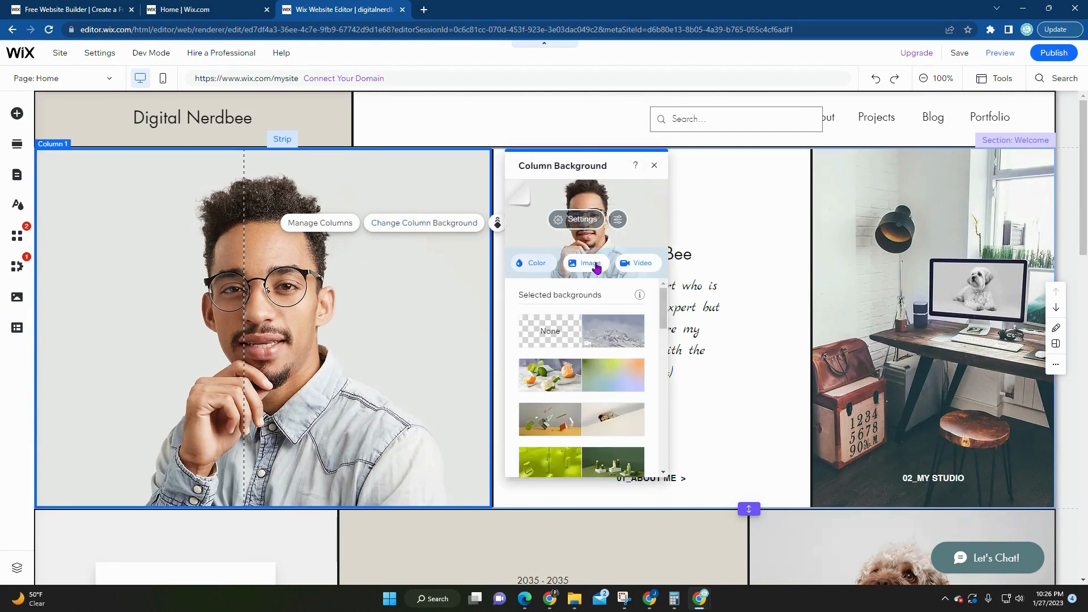
# Browse the suggested column backgrounds and apply the citrus fruit photo to the portrait column.
pyautogui.scroll(-8, 573, 363)
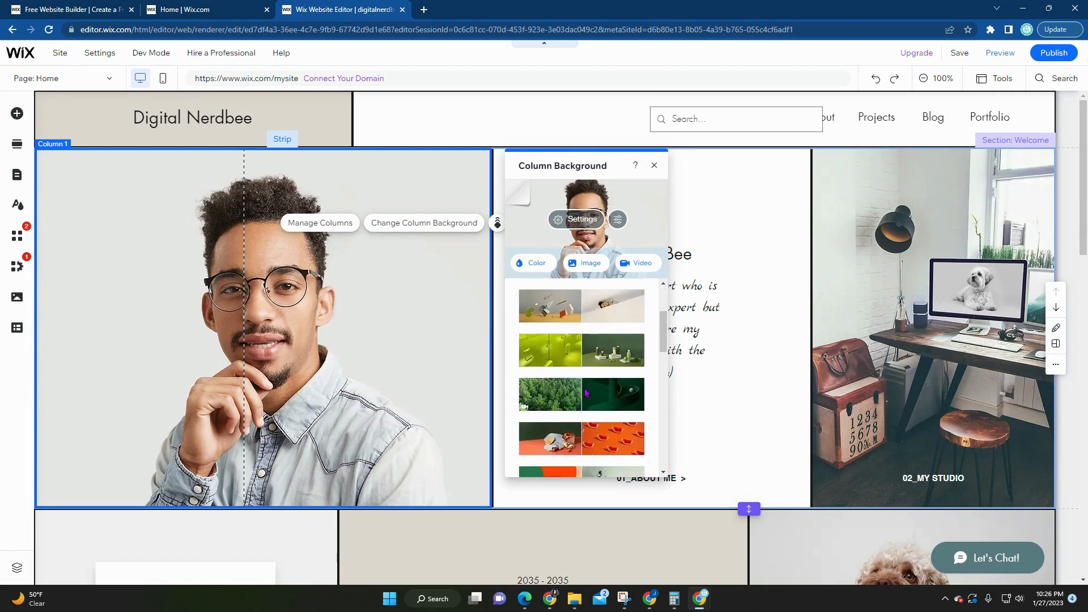
pyautogui.scroll(-4, 589, 449)
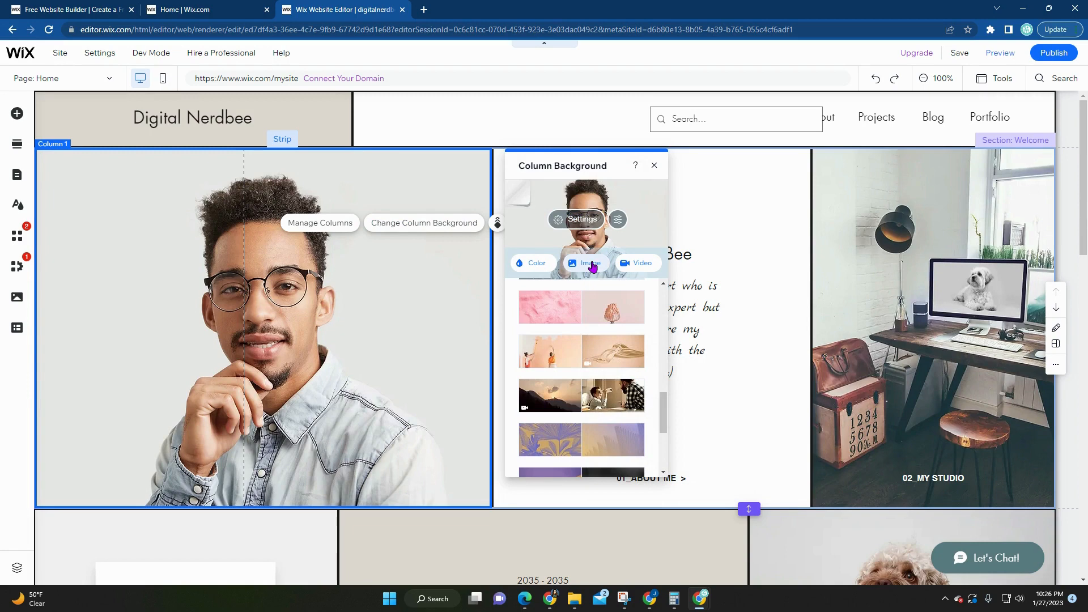
pyautogui.scroll(-3, 572, 425)
pyautogui.scroll(12, 563, 435)
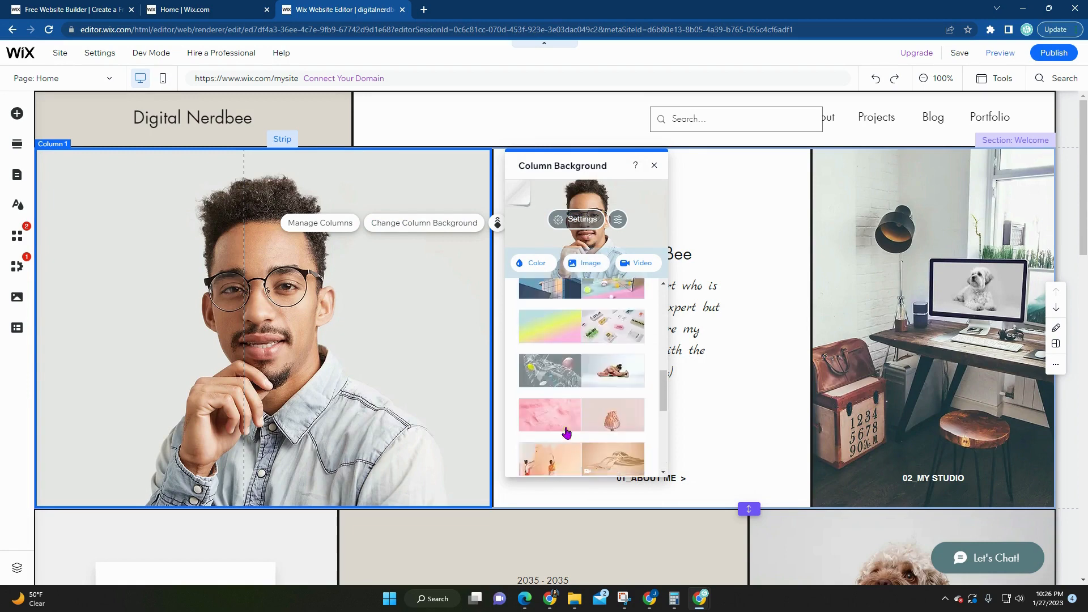
pyautogui.moveTo(576, 424)
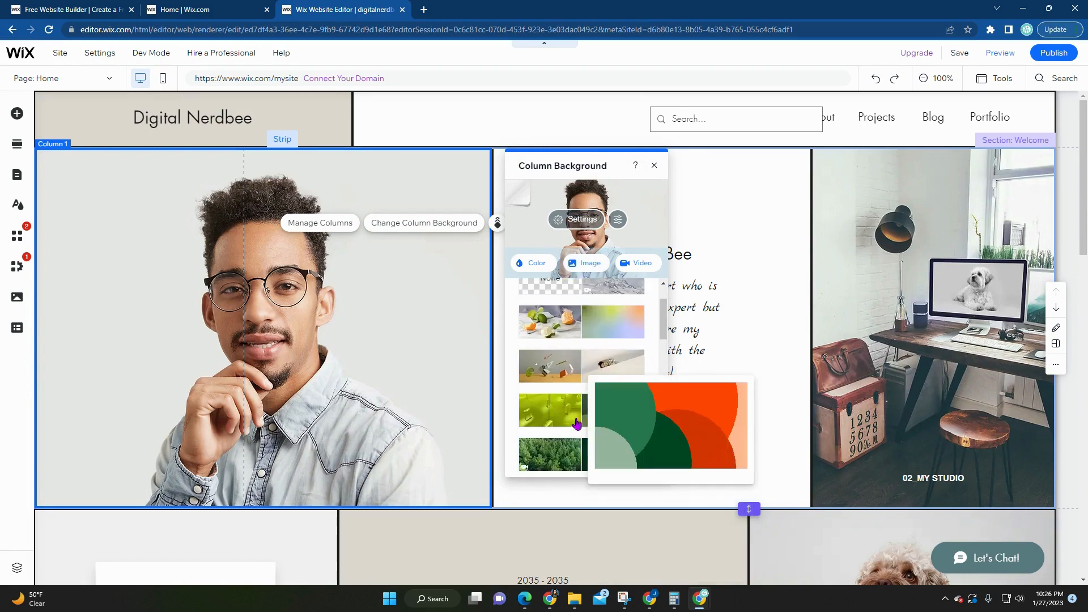
pyautogui.scroll(2, 566, 408)
pyautogui.click(552, 372)
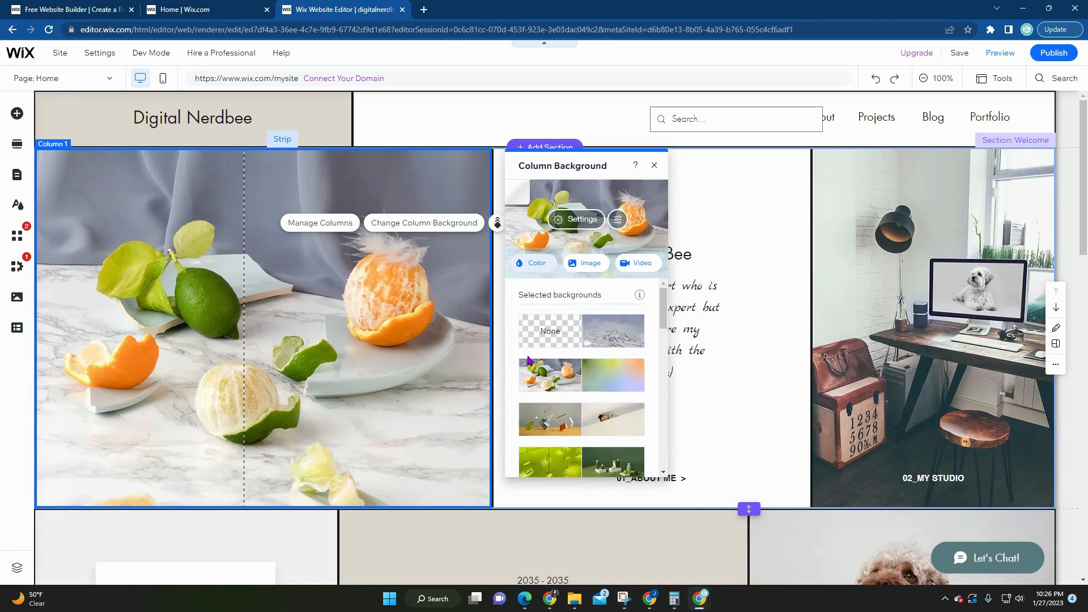
# Set the welcome section's first column background to the Media from Wix photo of a window with blue shutters.
pyautogui.click(588, 264)
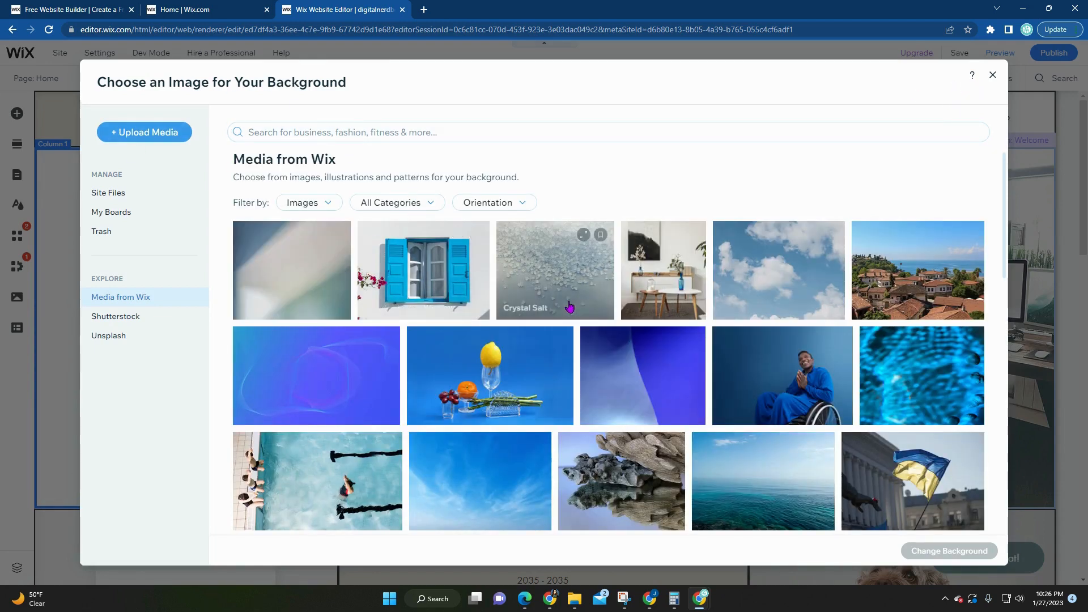
pyautogui.click(431, 293)
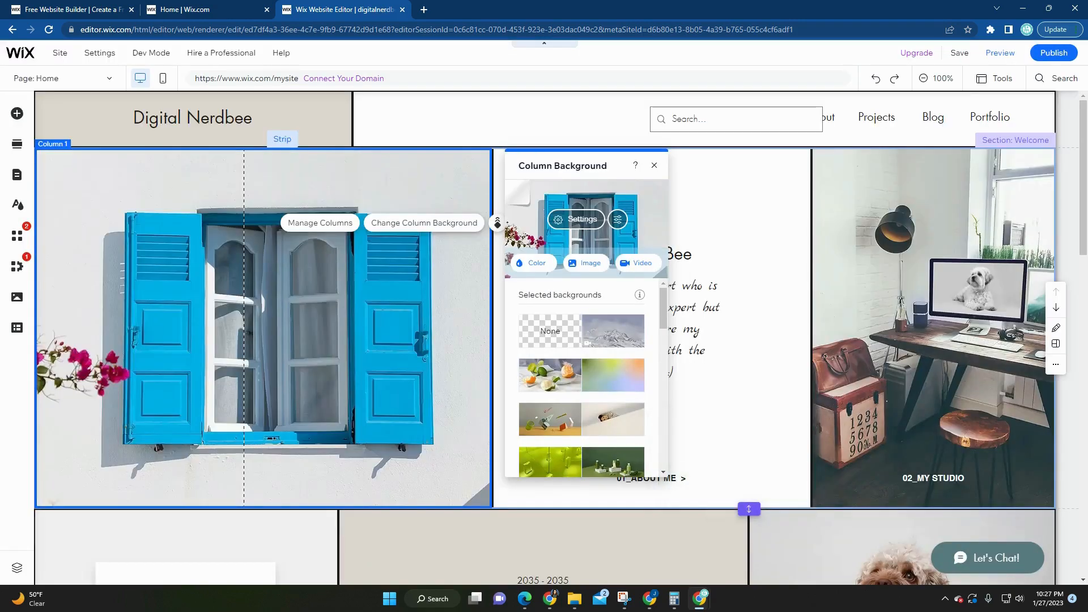
pyautogui.click(28, 452)
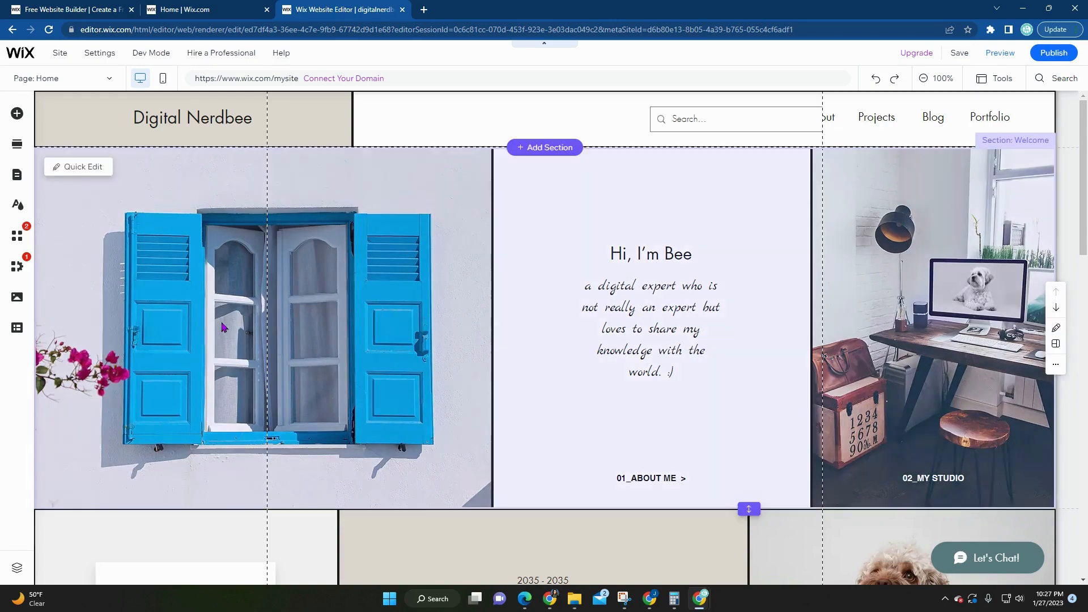
# Look through the home page's experience, education, skills and contact sections for content to customize.
pyautogui.scroll(-4, 737, 329)
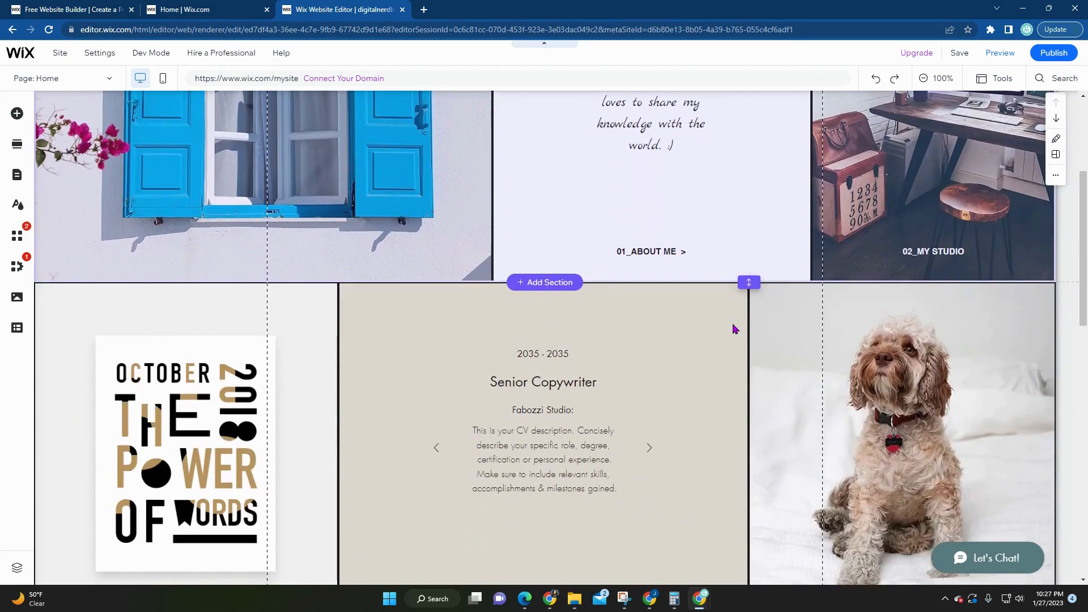
pyautogui.scroll(3, 871, 251)
pyautogui.scroll(-6, 176, 313)
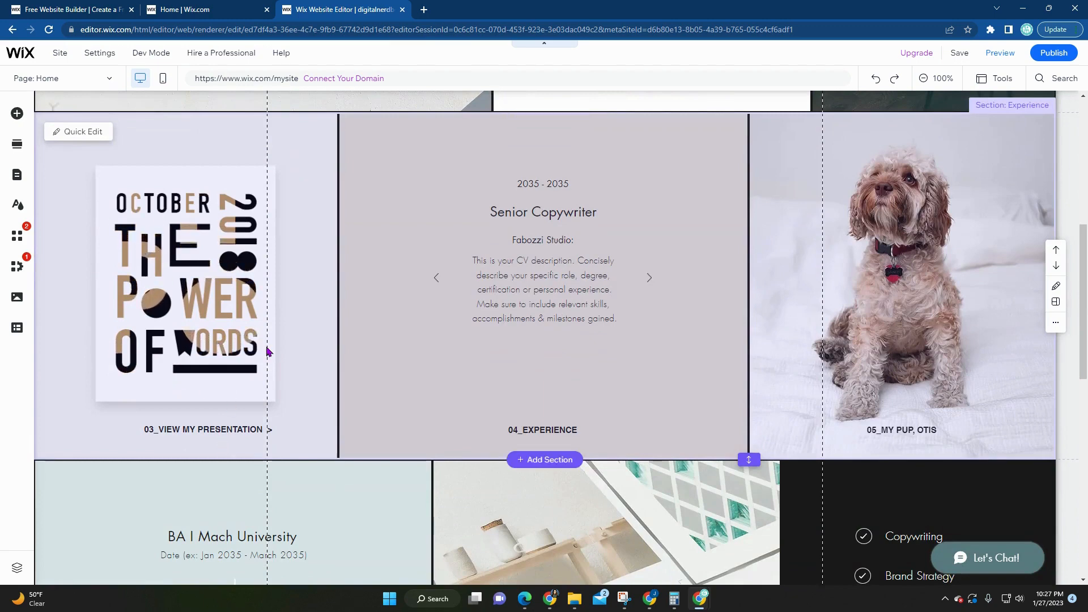
pyautogui.scroll(7, 578, 433)
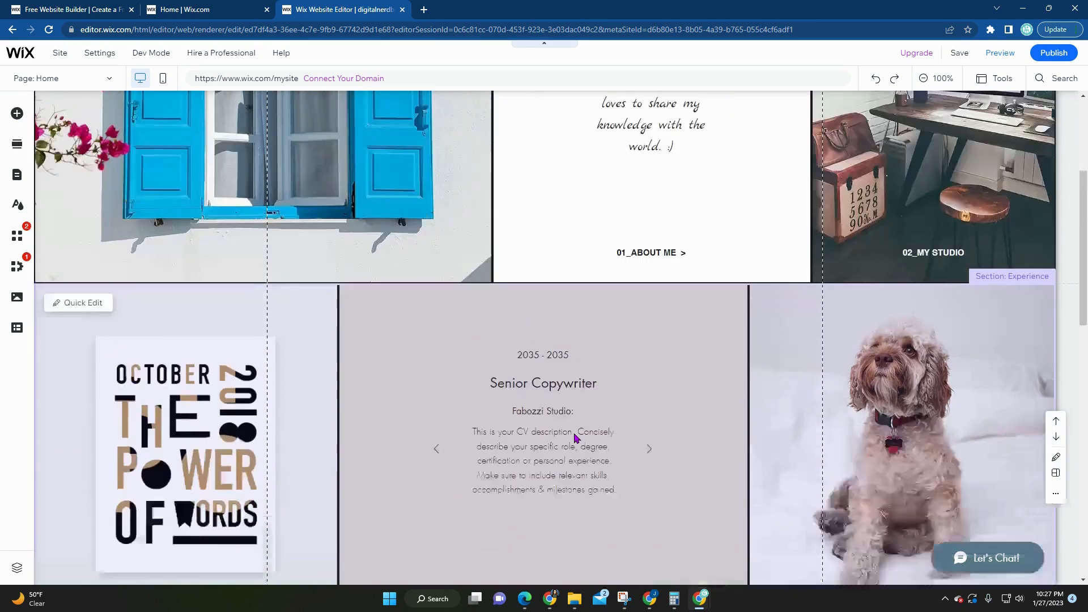
pyautogui.scroll(-15, 576, 438)
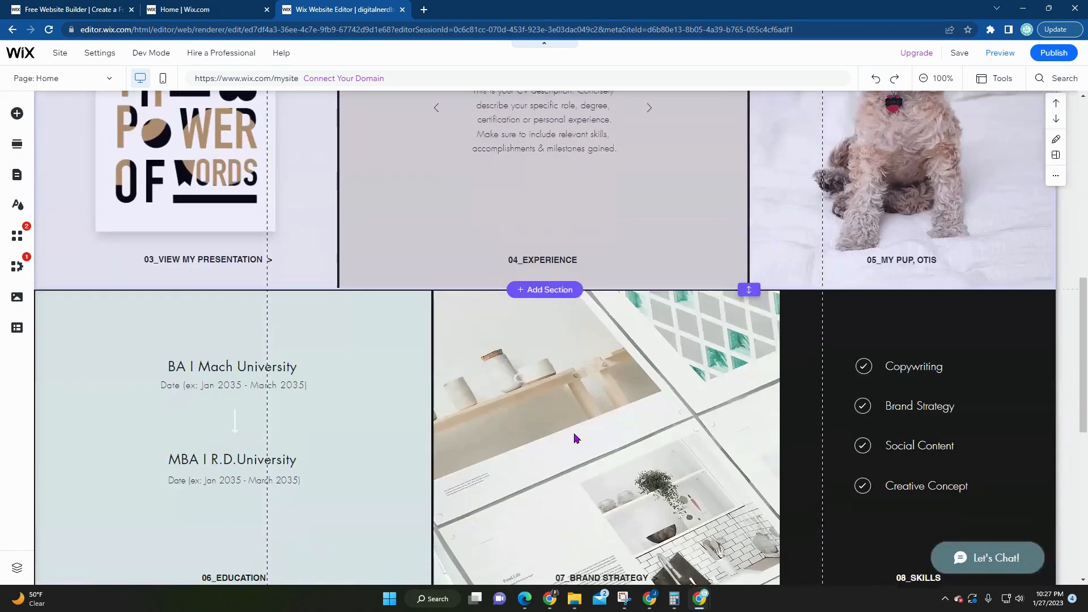
pyautogui.scroll(-3, 577, 437)
pyautogui.scroll(5, 576, 437)
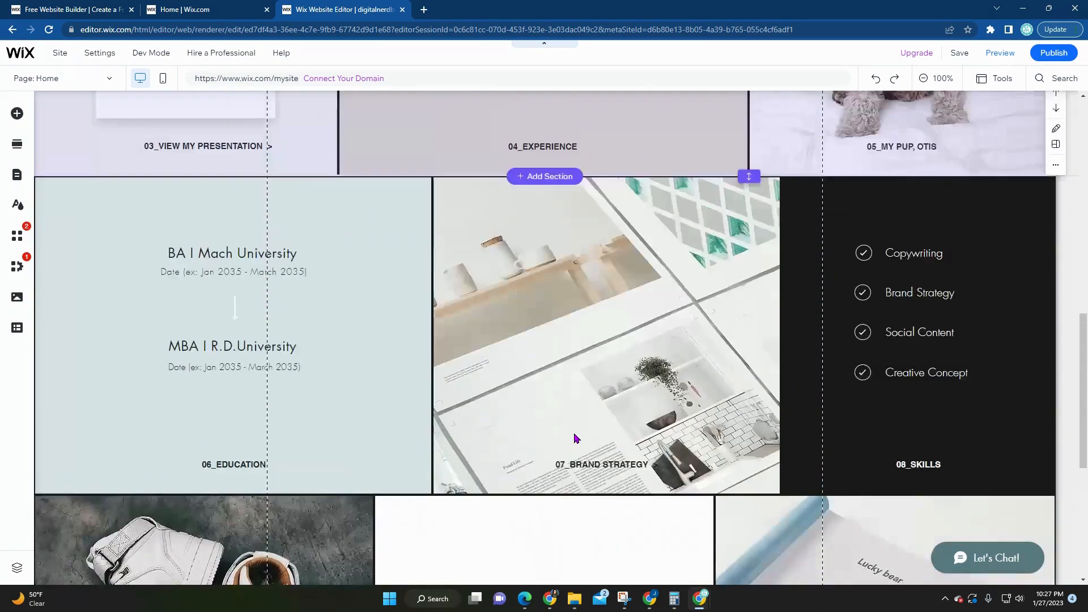
pyautogui.scroll(-4, 398, 396)
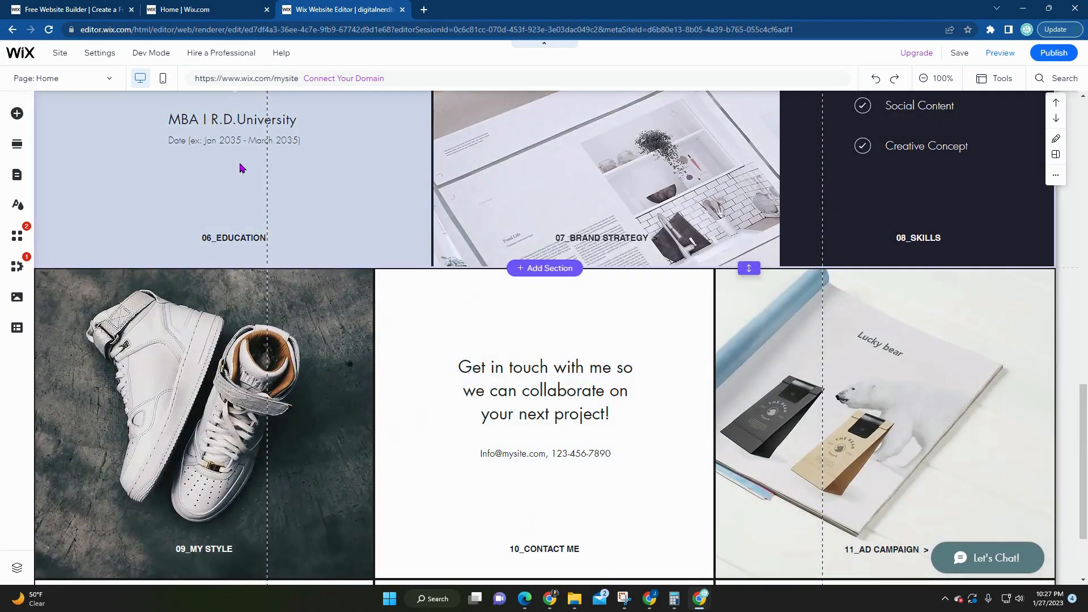
# Recolor the contact section's "Get in touch with me" heading with the blue from the site's custom colors.
pyautogui.scroll(1, 538, 389)
pyautogui.click(516, 429)
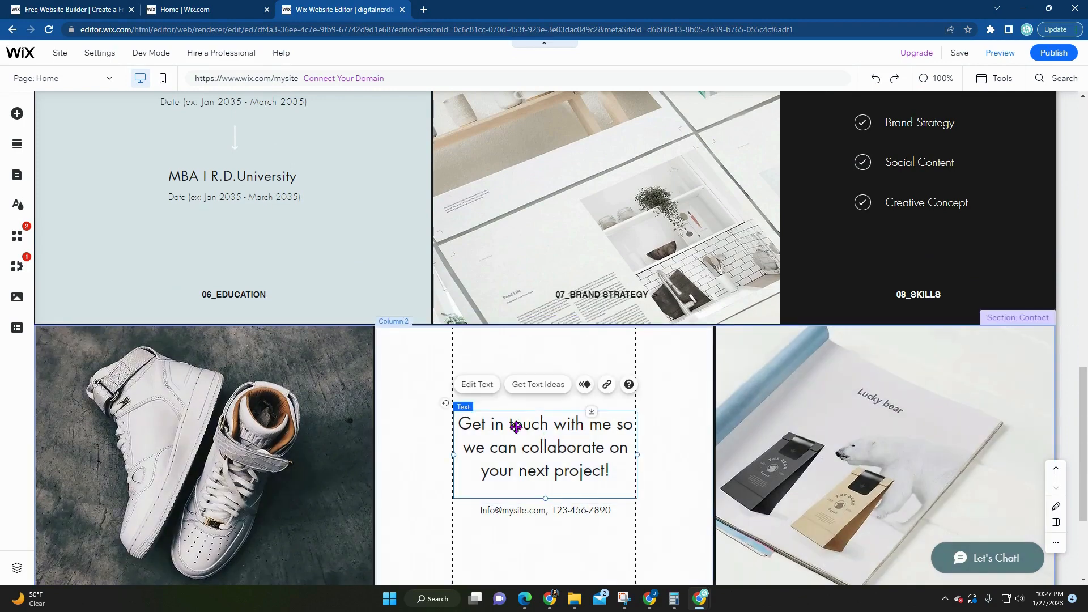
pyautogui.doubleClick(601, 469)
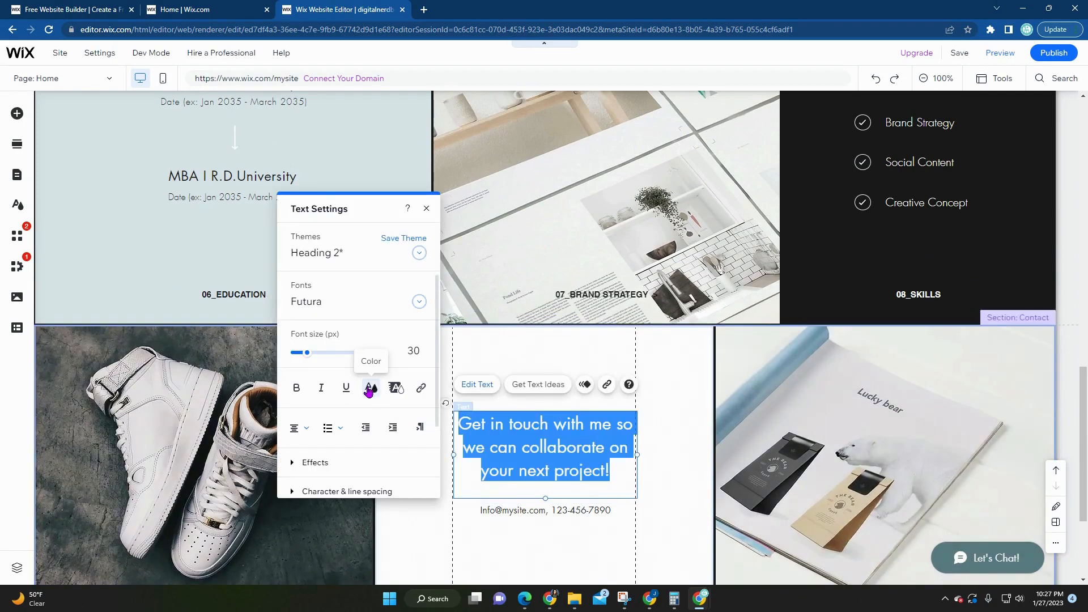
pyautogui.click(370, 390)
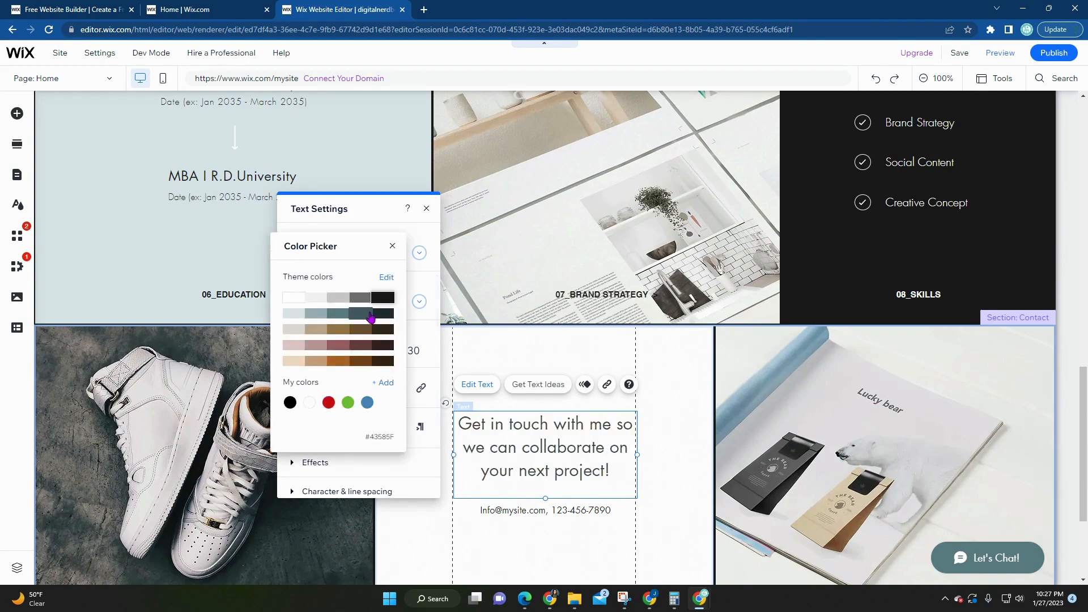
pyautogui.click(367, 403)
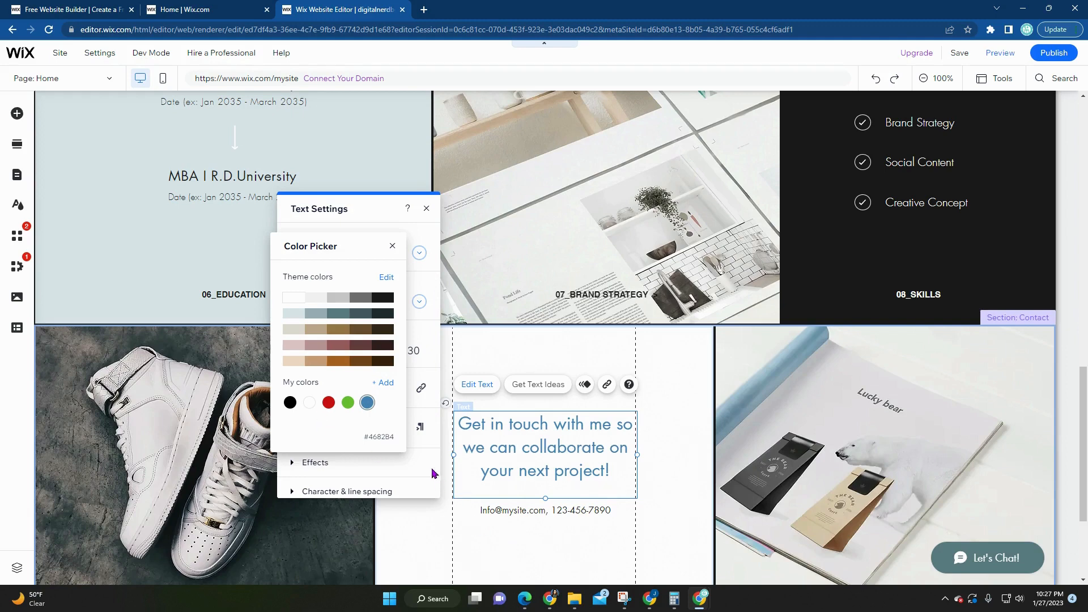
pyautogui.click(434, 473)
# Try the available text effects on the contact heading and apply effect H.
pyautogui.click(293, 463)
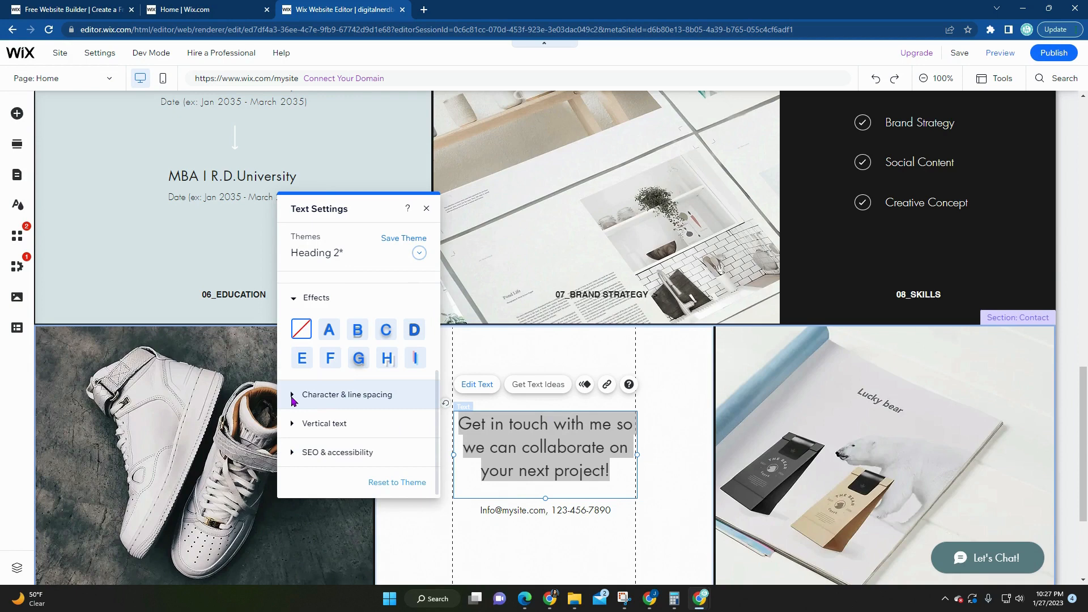
pyautogui.click(355, 331)
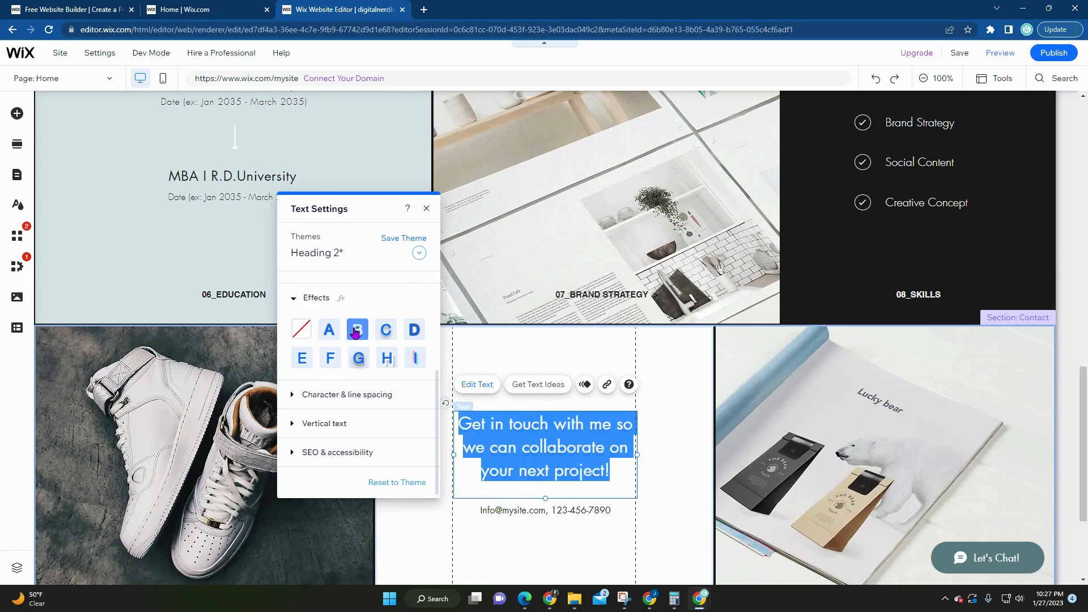
pyautogui.click(385, 330)
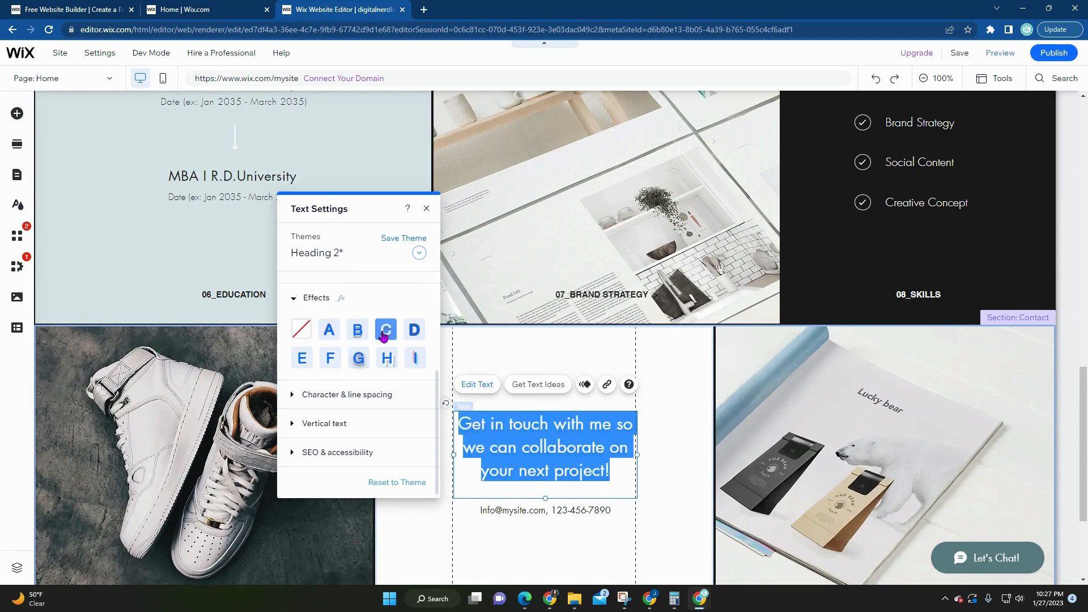
pyautogui.click(410, 333)
pyautogui.click(302, 357)
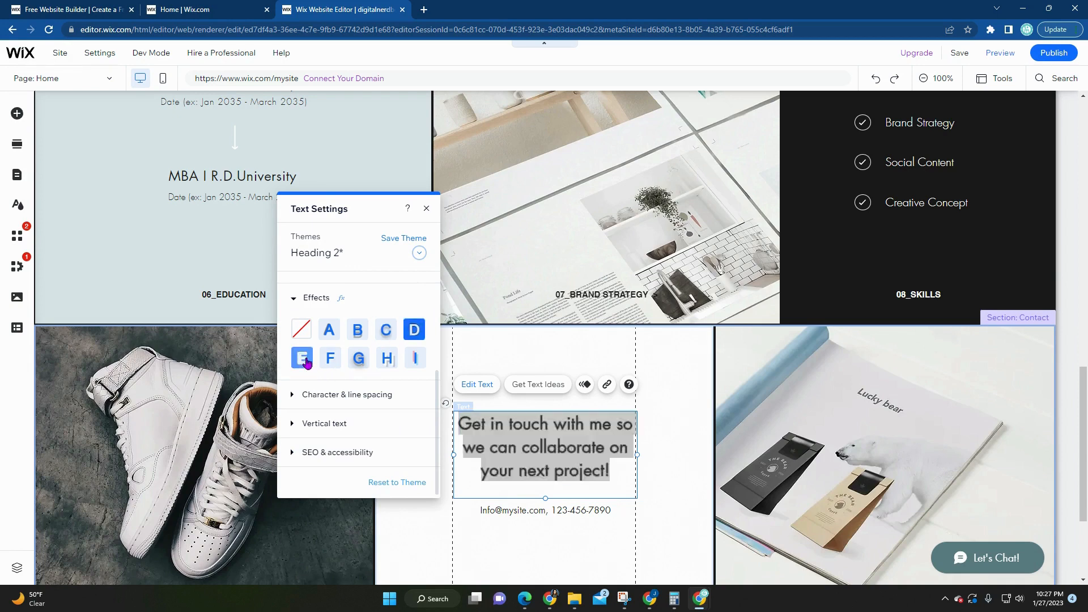
pyautogui.click(330, 358)
pyautogui.click(355, 359)
pyautogui.click(385, 358)
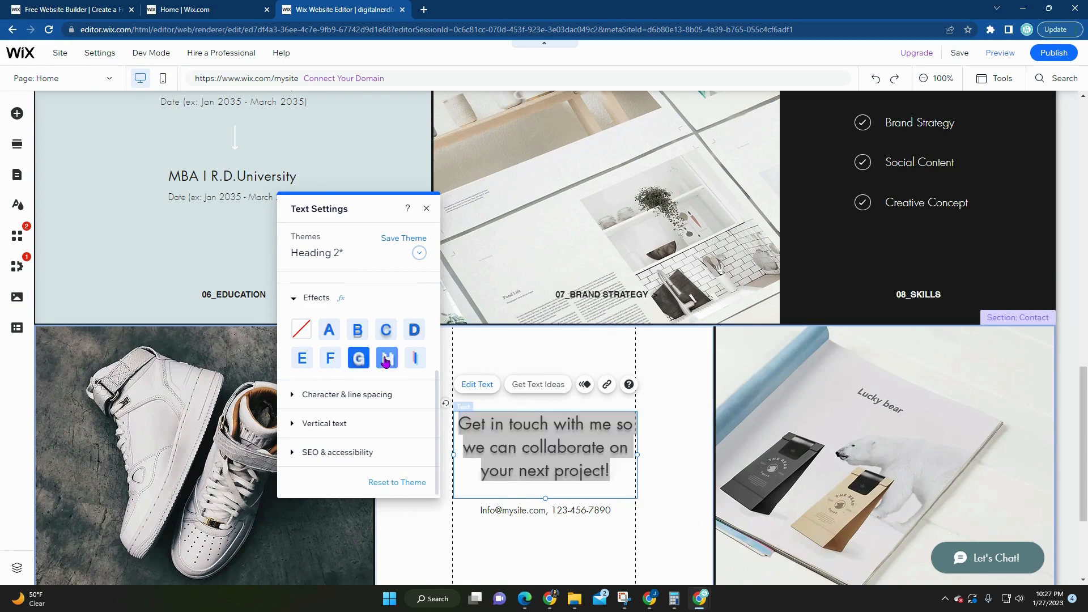
# Examine the contact heading's vertical text and SEO & accessibility options, and close the text settings.
pyautogui.click(389, 424)
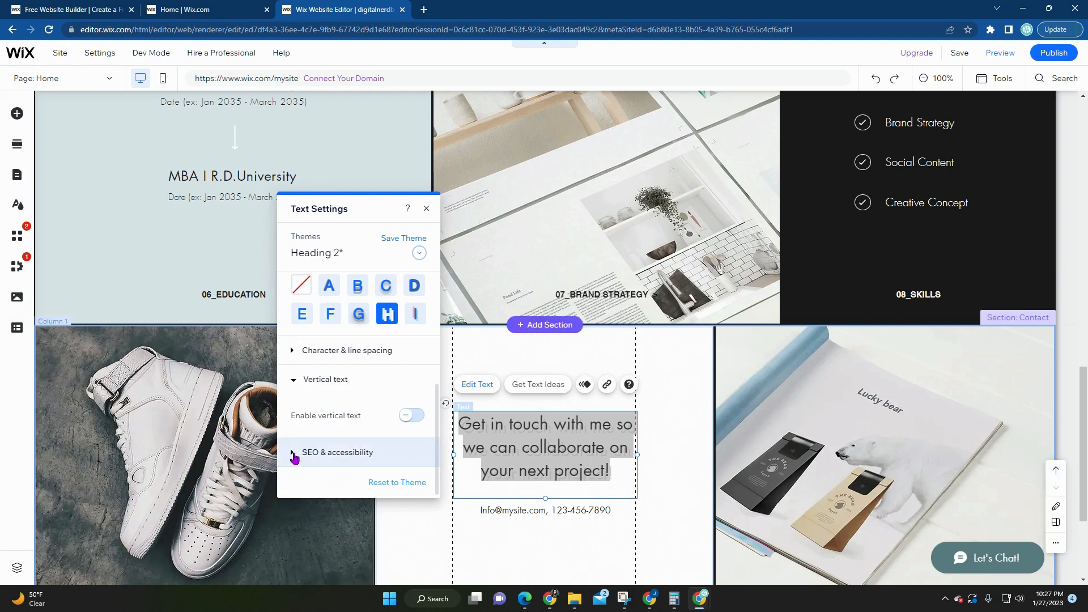
pyautogui.click(294, 453)
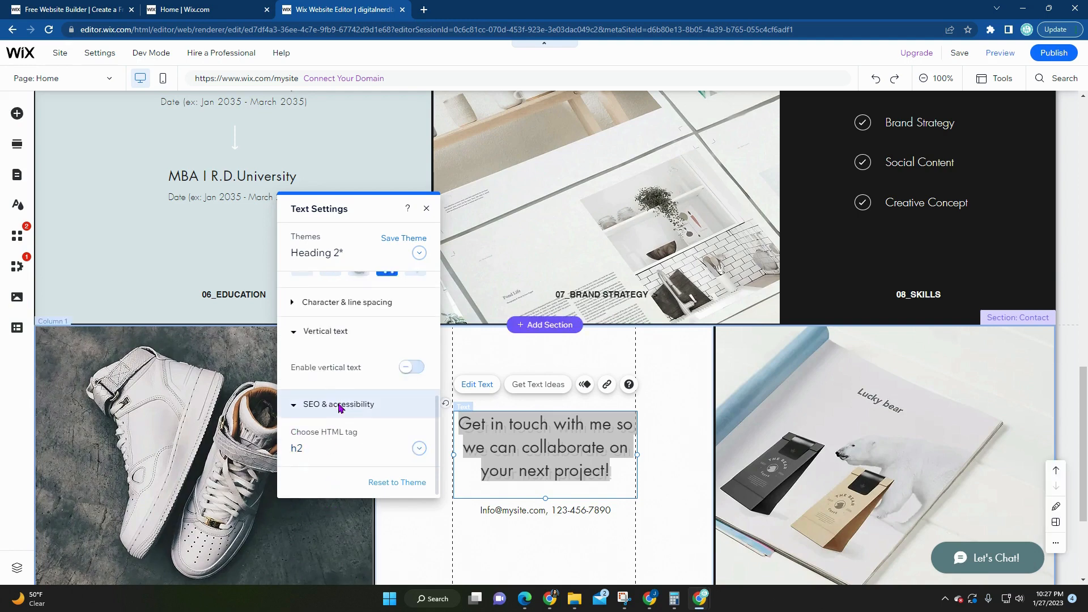
pyautogui.click(426, 208)
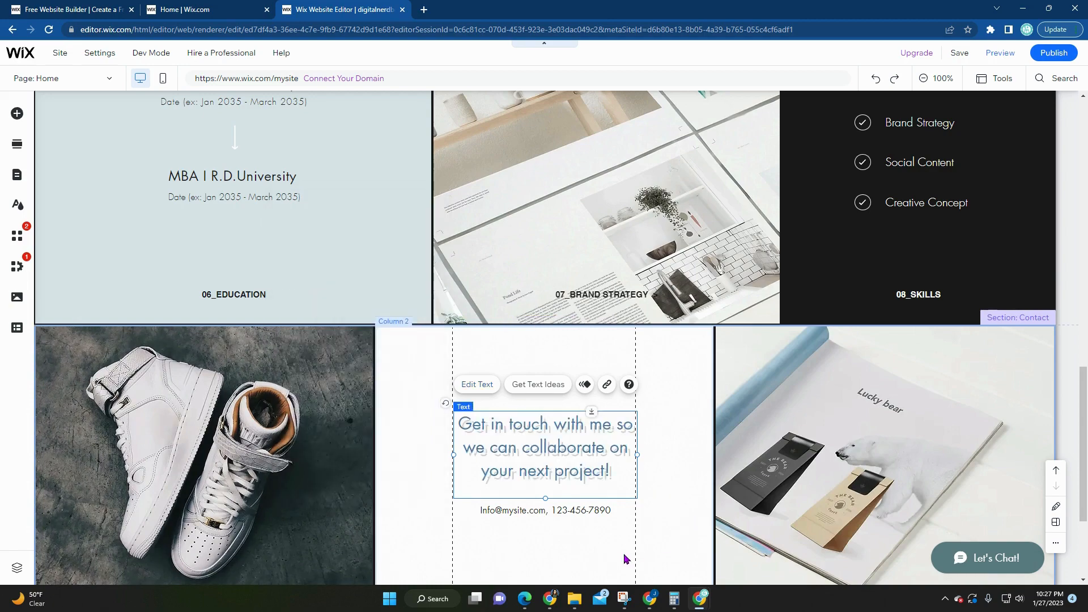
# Check the label and link settings of the Twitter button below the contact section, leaving them unchanged.
pyautogui.click(553, 556)
pyautogui.scroll(-2, 663, 459)
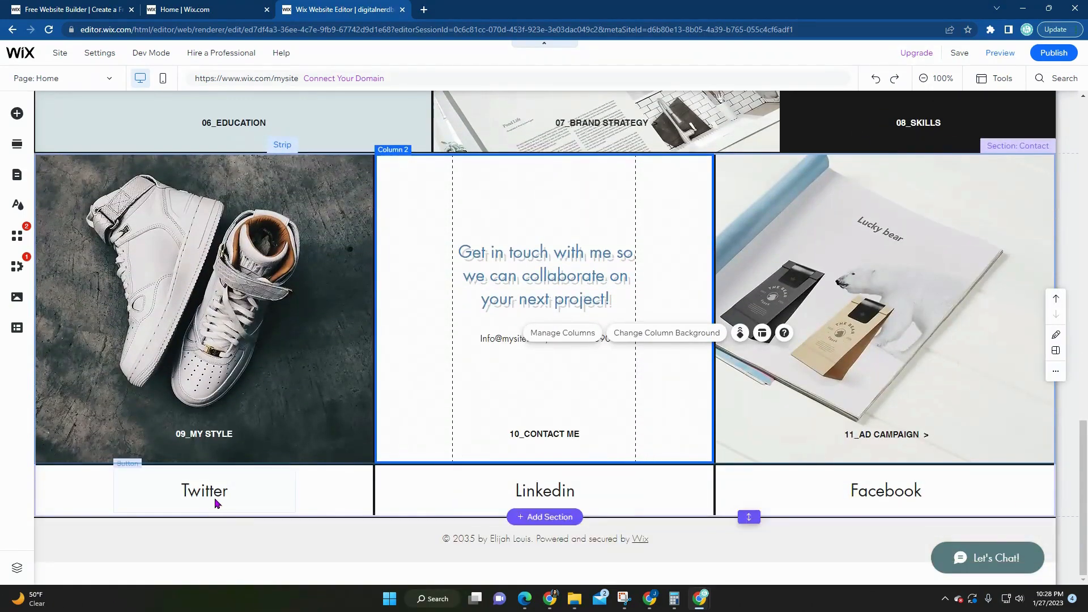
pyautogui.click(211, 496)
pyautogui.doubleClick(211, 496)
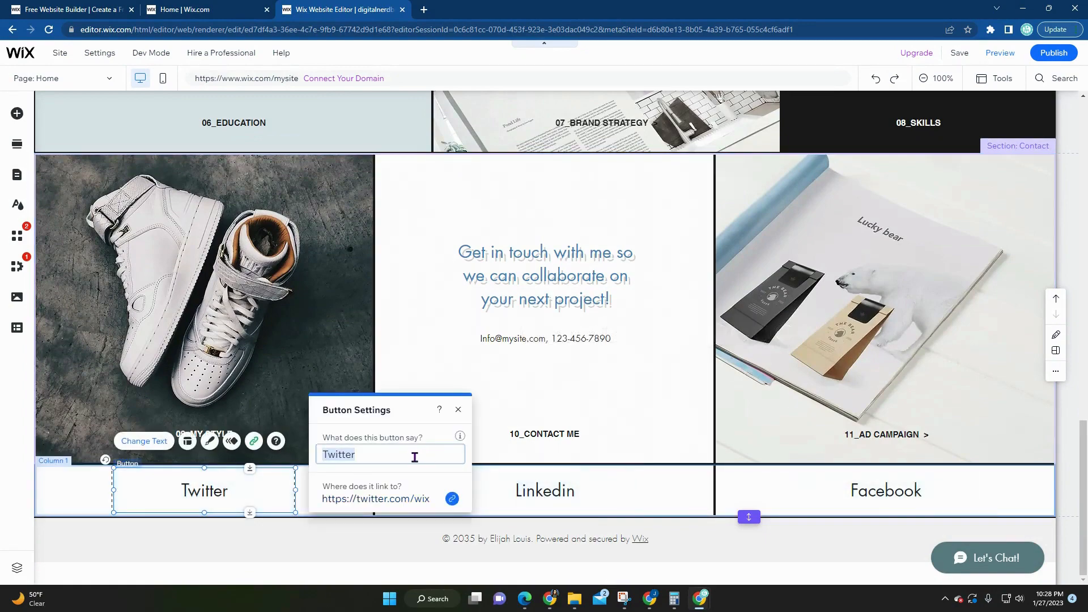
pyautogui.click(350, 546)
pyautogui.scroll(6, 486, 463)
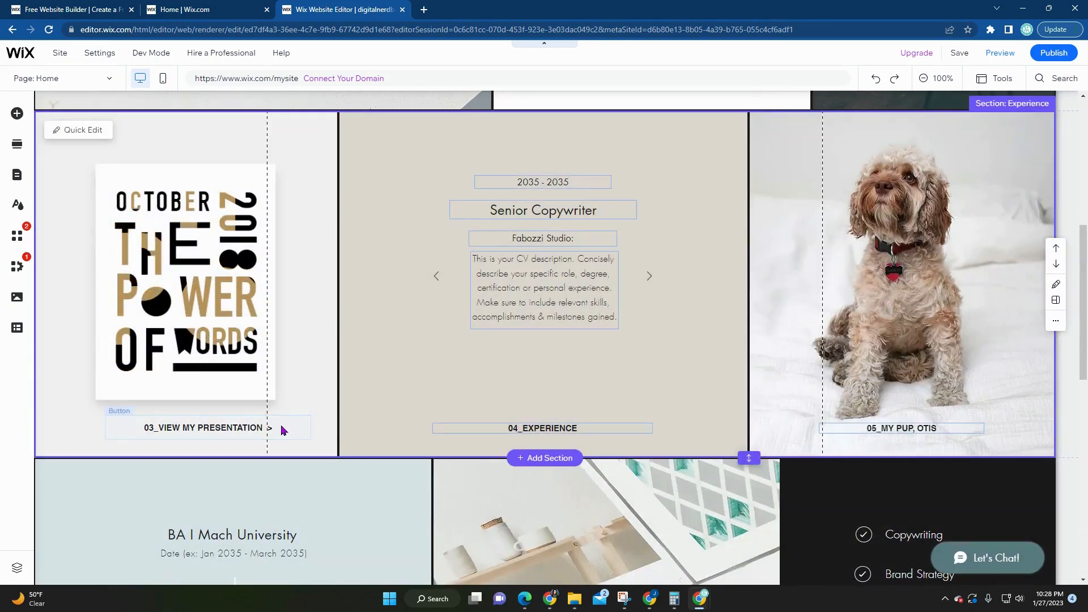
# Move the "03_VIEW MY PRESENTATION" button slightly left and up beneath the poster image, leaving its text and link settings as they are.
pyautogui.doubleClick(283, 429)
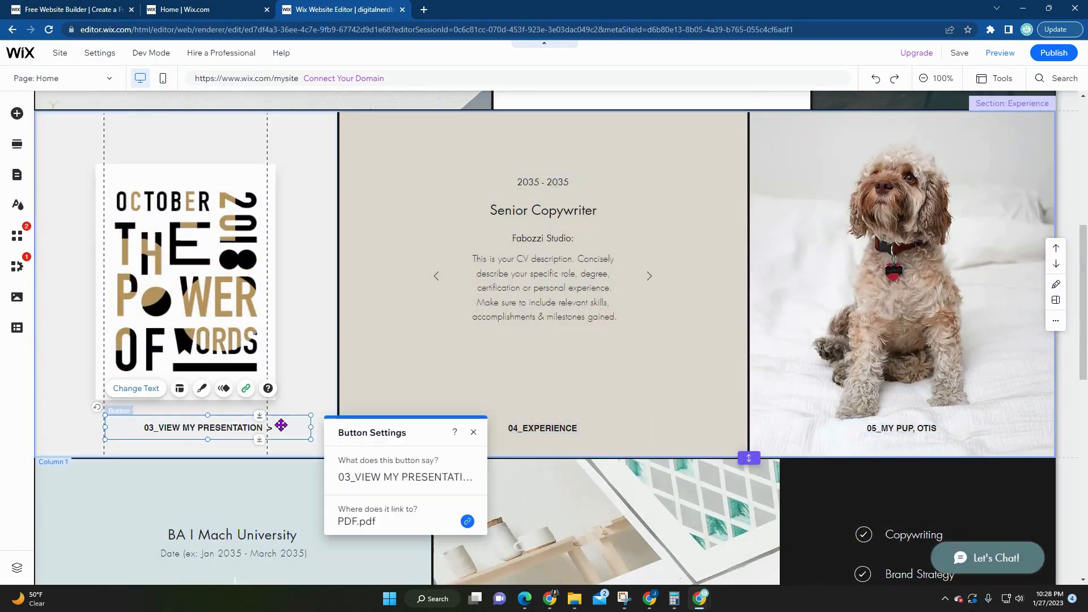
pyautogui.moveTo(140, 427); pyautogui.dragTo(108, 423)
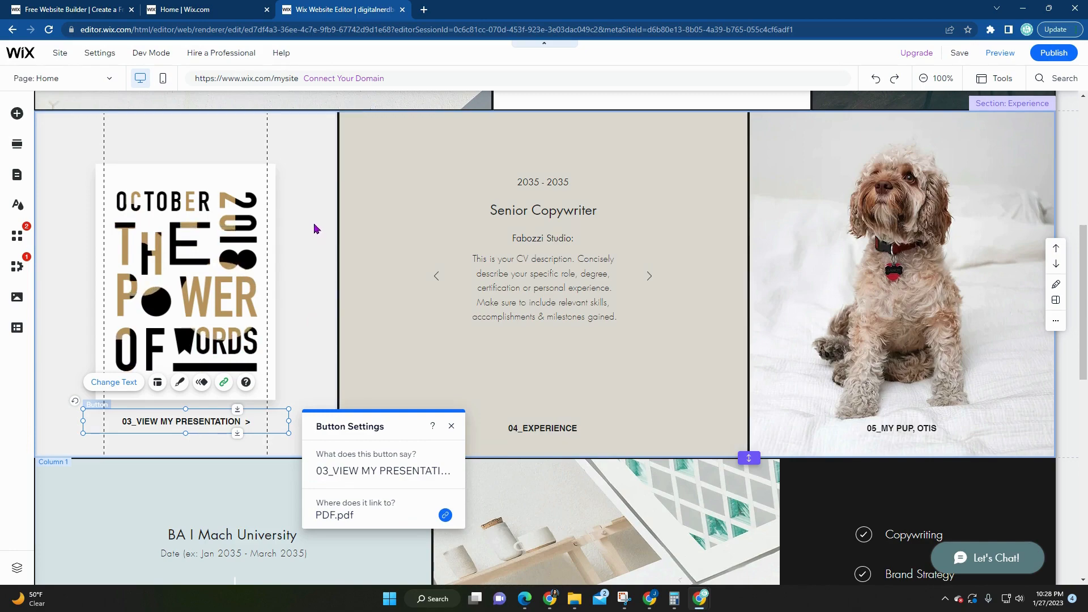
pyautogui.click(394, 358)
# Switch from the Home page to the portfolio's Project pages.
pyautogui.scroll(7, 394, 358)
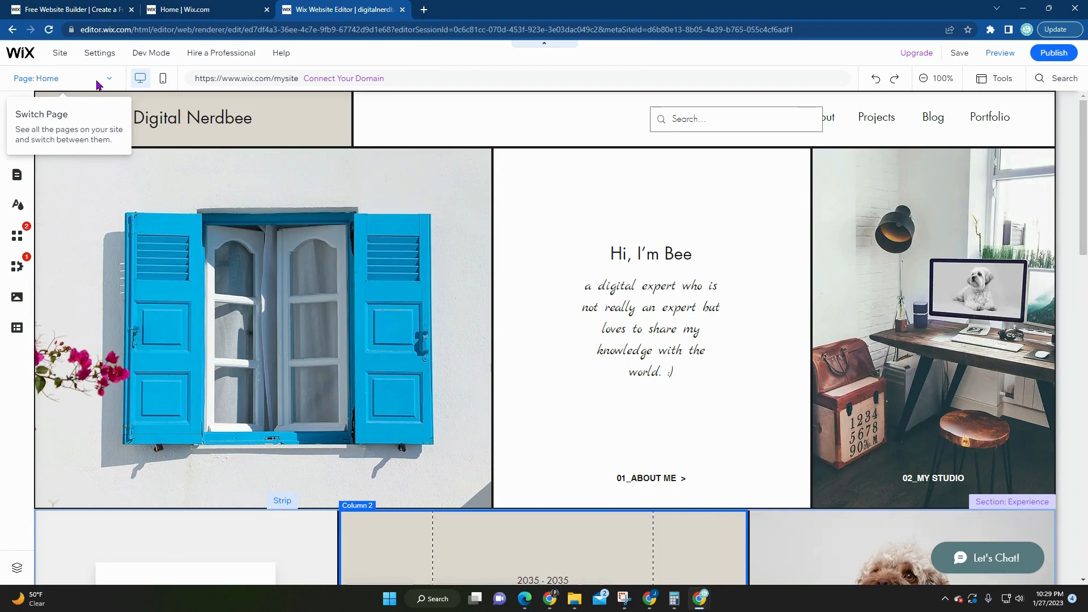
pyautogui.click(97, 85)
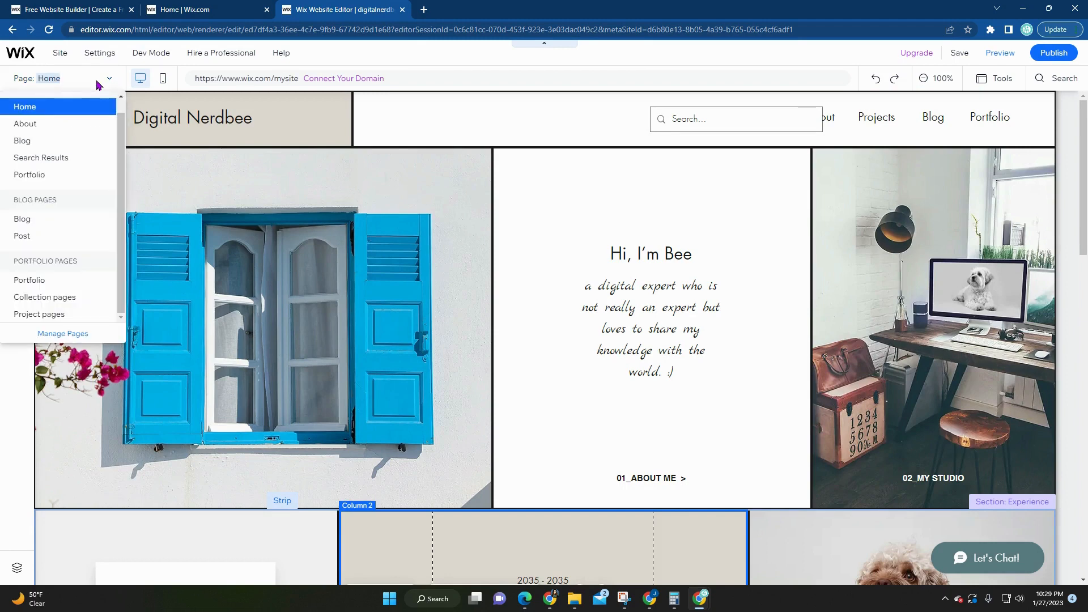
pyautogui.click(56, 319)
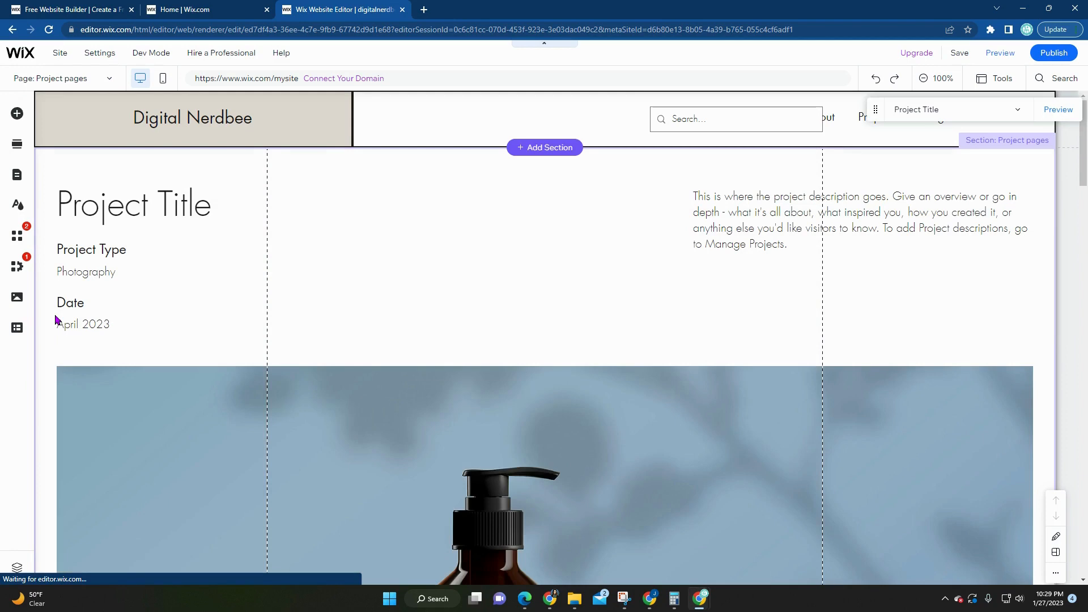
# Examine the project page layout from its title and description through the image gallery to the Previous Project and Next Project links.
pyautogui.scroll(-8, 306, 427)
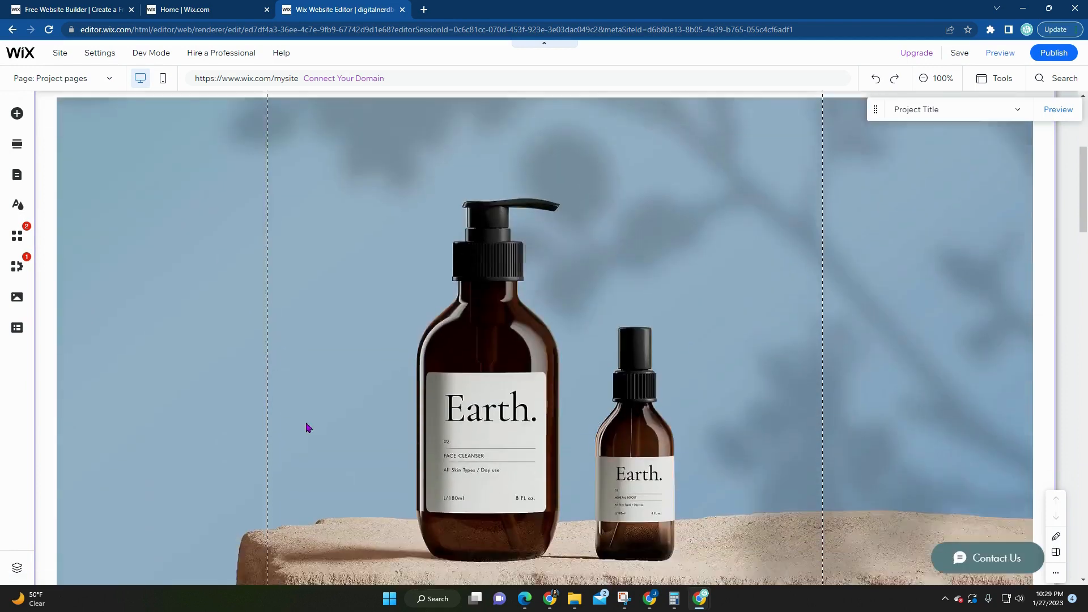
pyautogui.scroll(4, 307, 426)
pyautogui.scroll(-3, 309, 424)
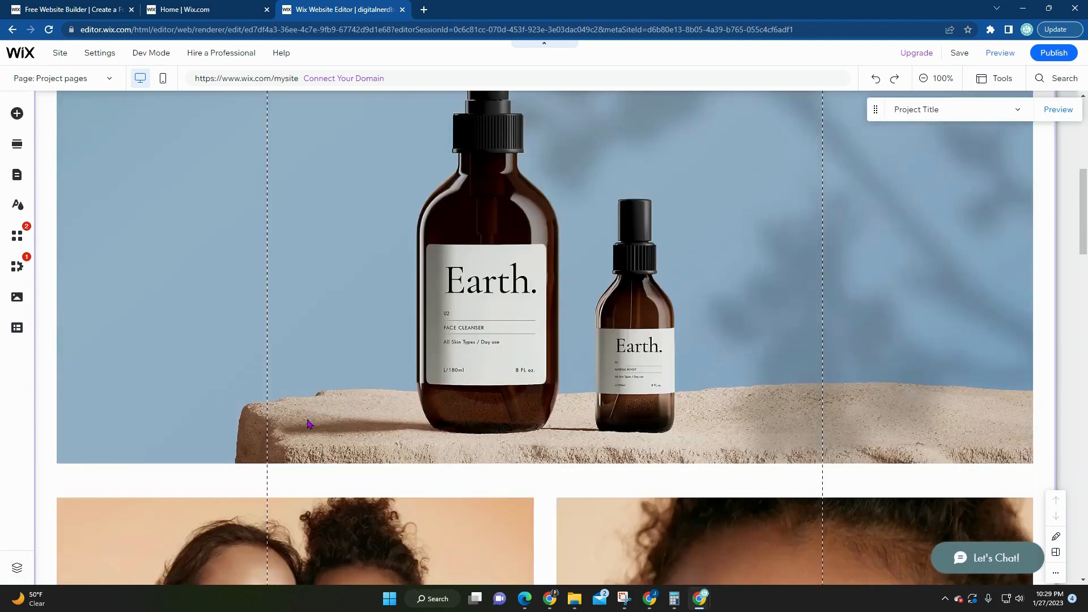
pyautogui.scroll(1, 535, 357)
pyautogui.scroll(-6, 497, 391)
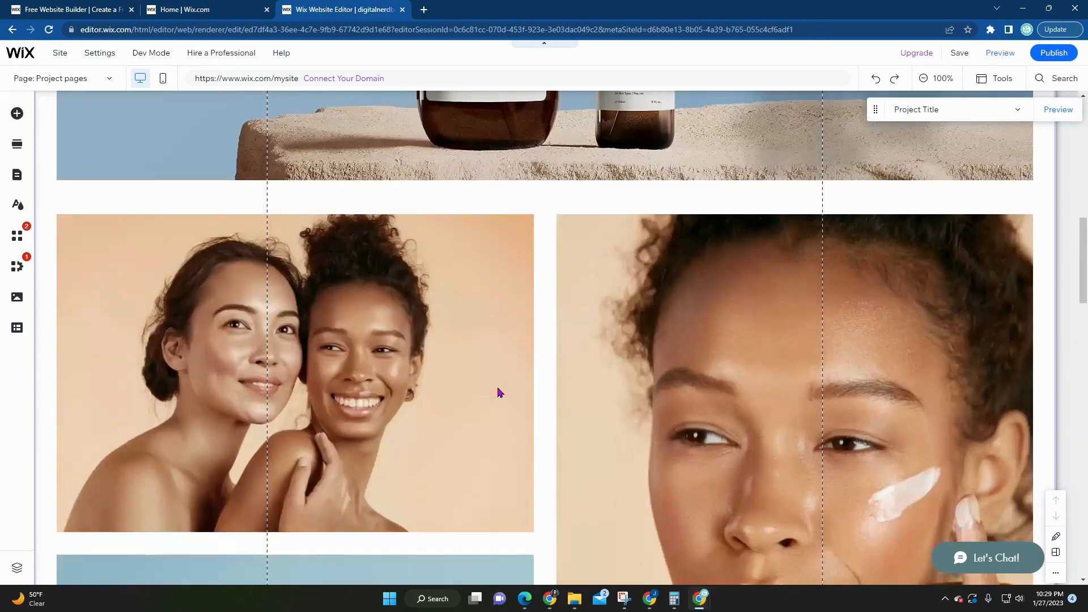
pyautogui.scroll(5, 495, 211)
pyautogui.scroll(-7, 459, 391)
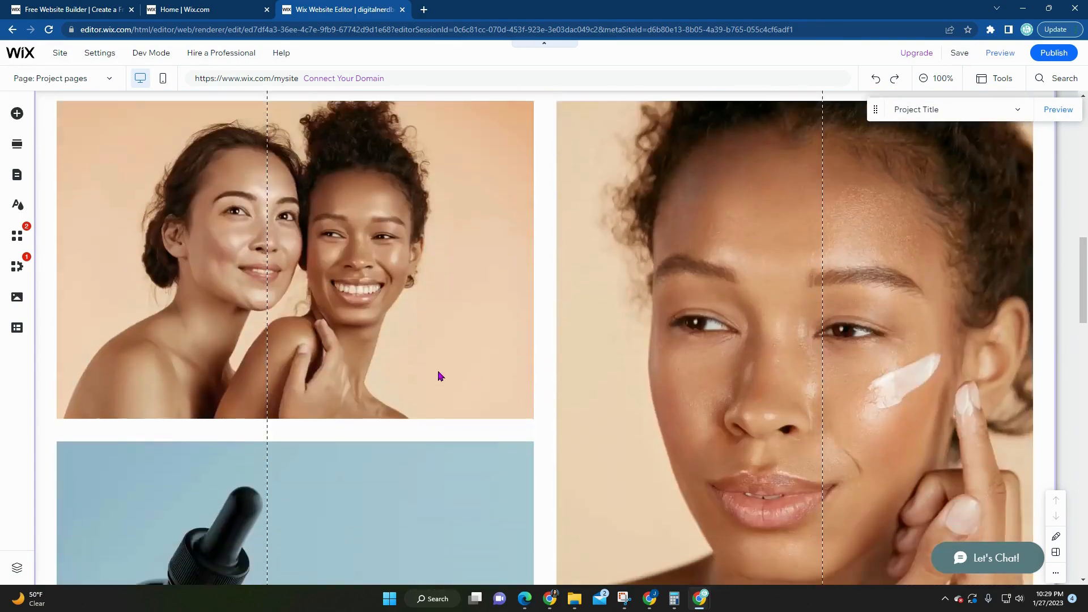
pyautogui.scroll(-10, 440, 375)
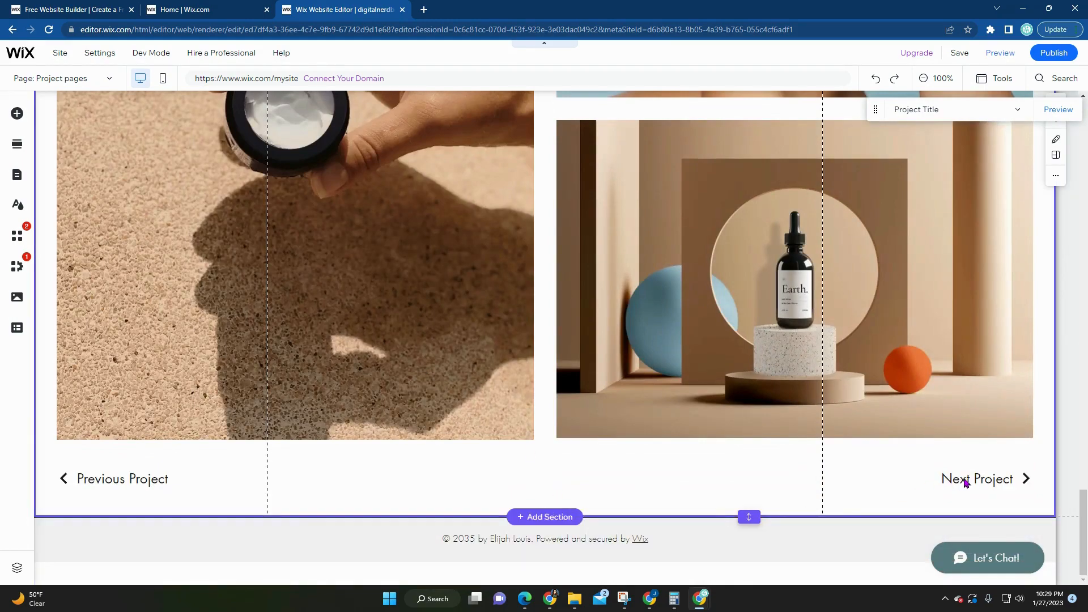
pyautogui.scroll(7, 554, 495)
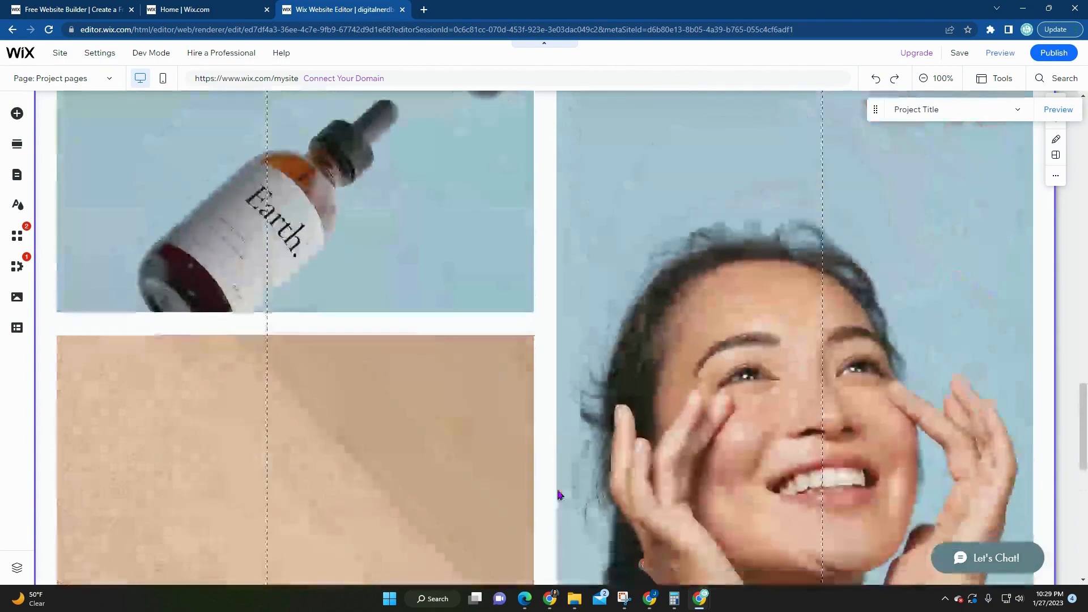
pyautogui.scroll(-7, 560, 494)
pyautogui.click(970, 481)
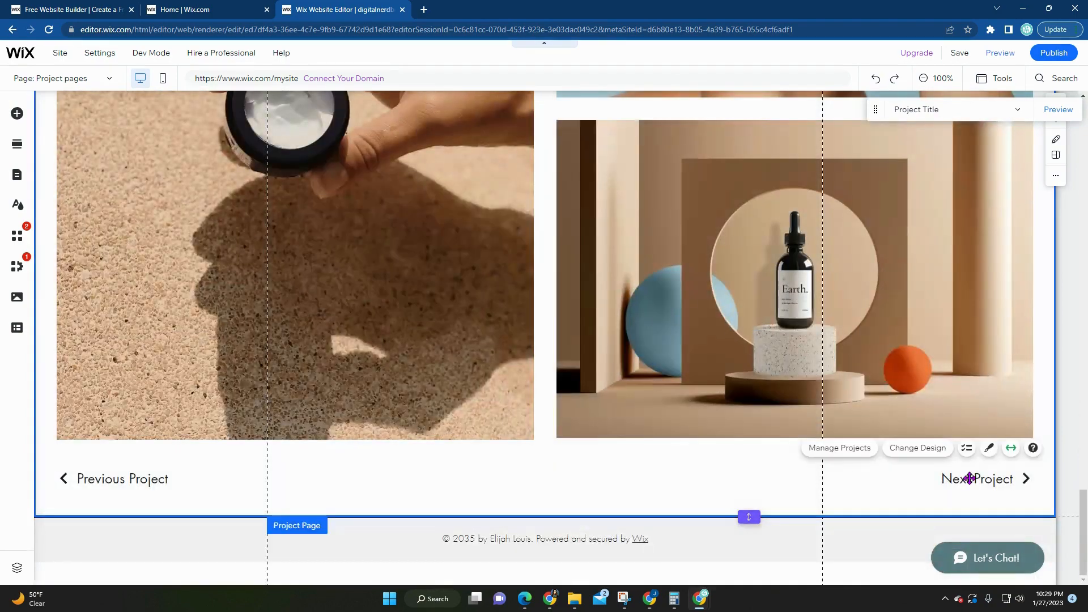
pyautogui.scroll(8, 526, 433)
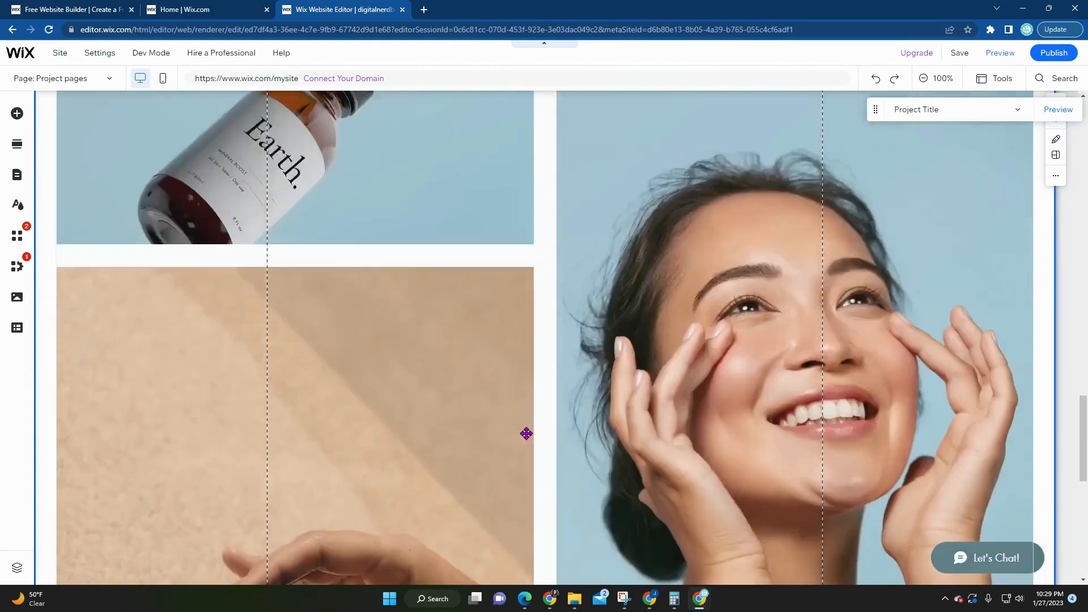
pyautogui.scroll(10, 526, 433)
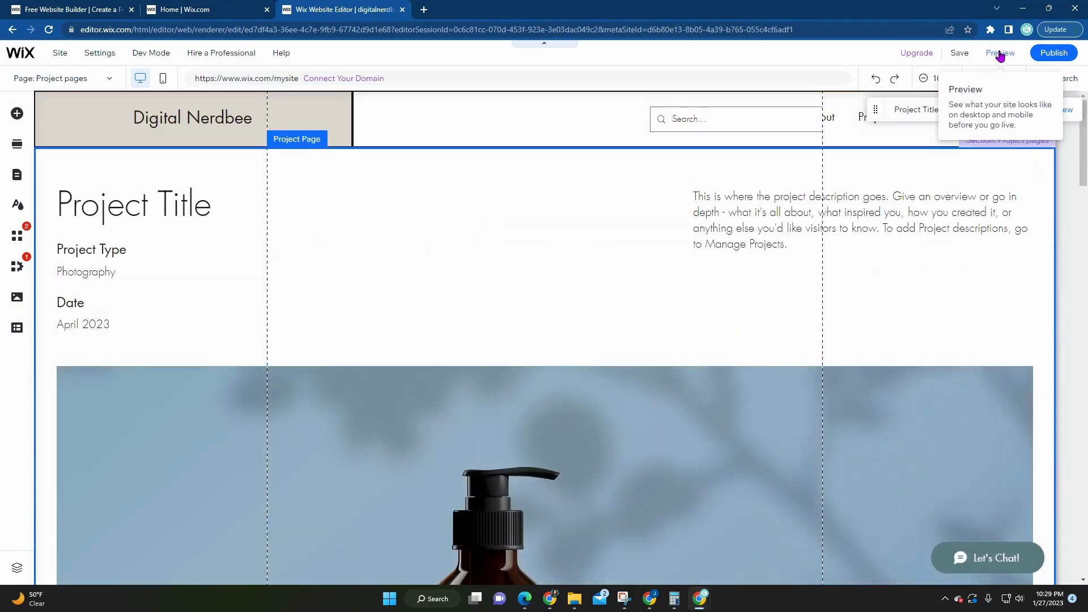
# Preview the project page, look through its gallery, and continue through the next project's images.
pyautogui.click(999, 54)
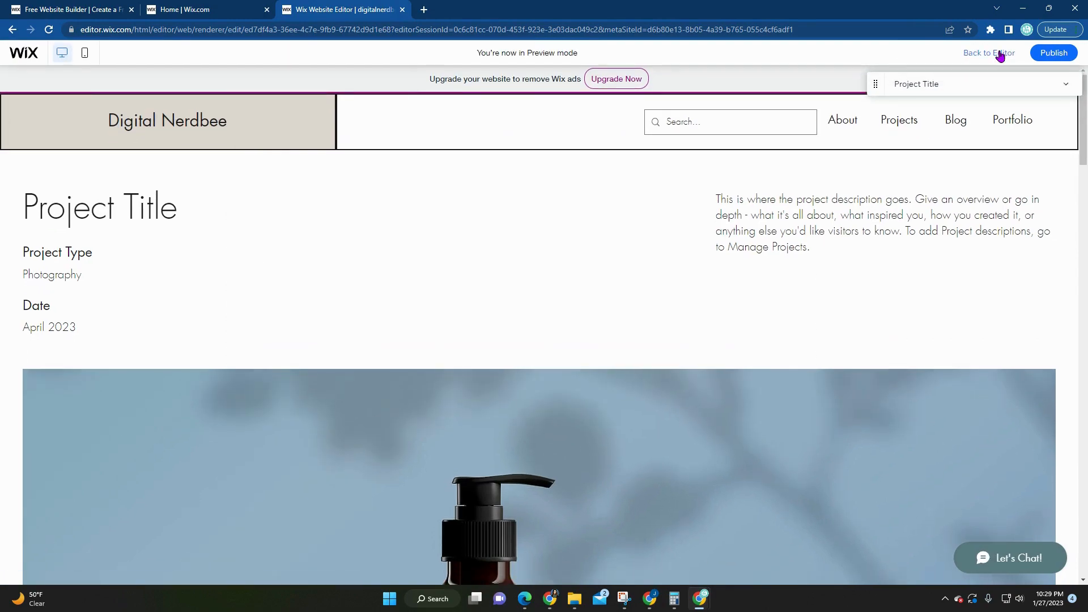
pyautogui.scroll(-15, 483, 394)
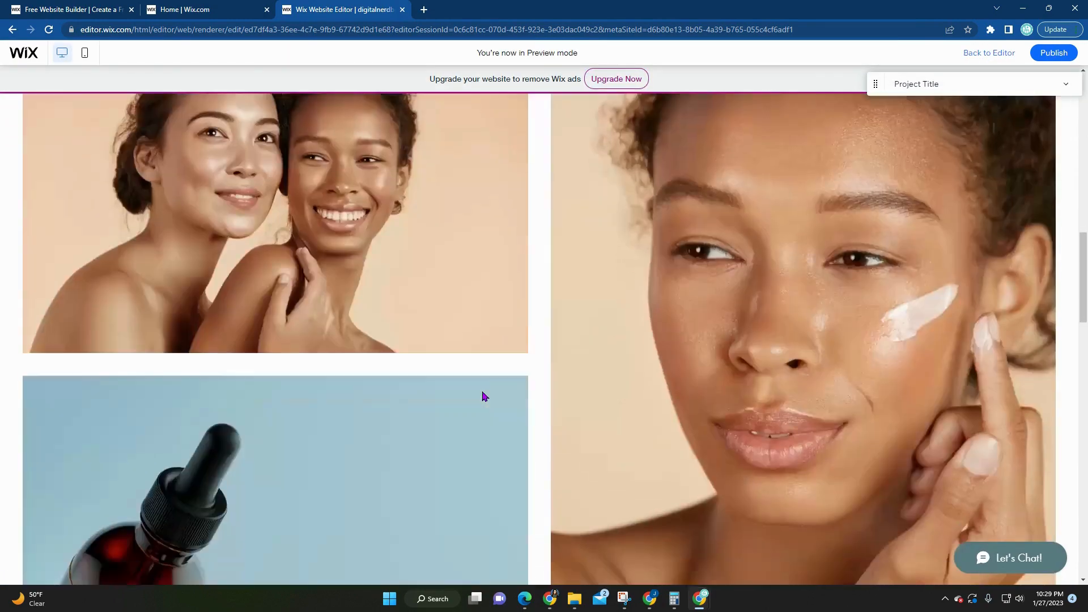
pyautogui.scroll(-10, 483, 394)
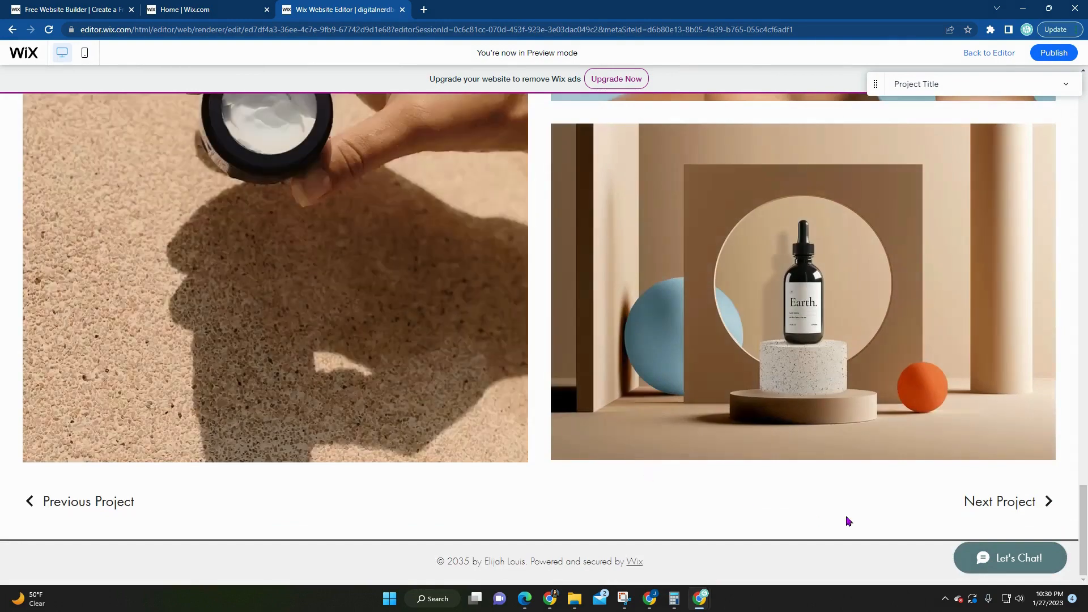
pyautogui.click(985, 503)
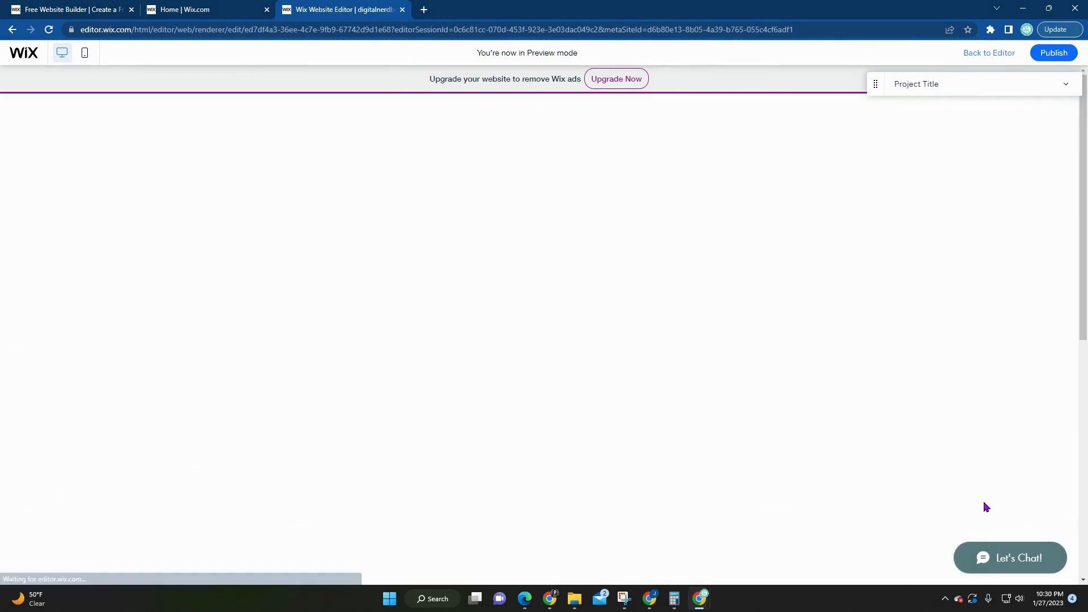
pyautogui.scroll(-5, 880, 479)
pyautogui.scroll(-10, 880, 480)
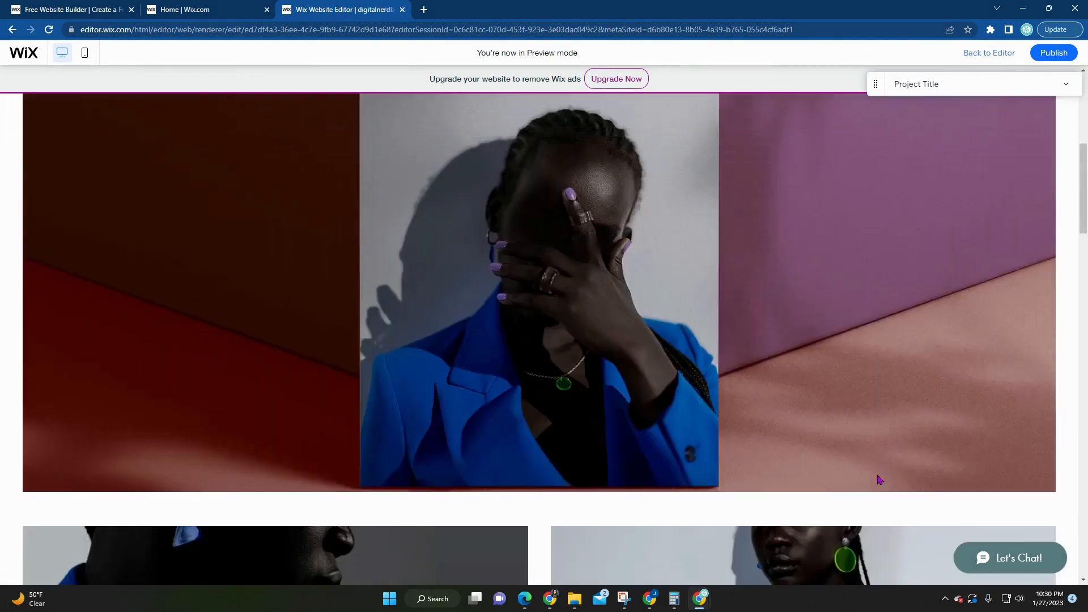
pyautogui.scroll(-2, 868, 484)
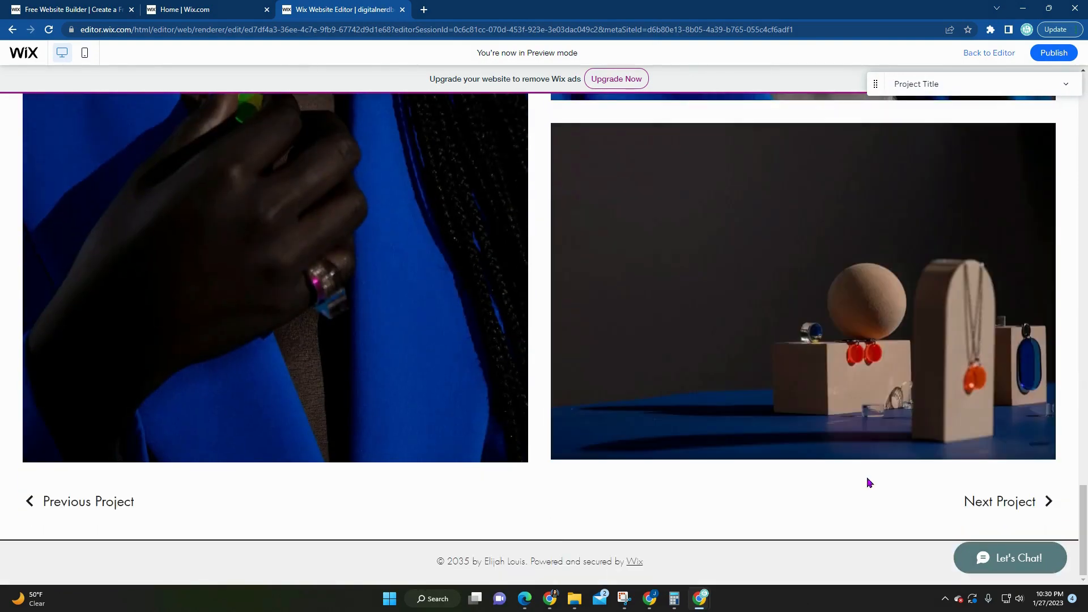
# Go through the remaining sample projects in the preview one after another up to the last, and return to the editor.
pyautogui.click(985, 504)
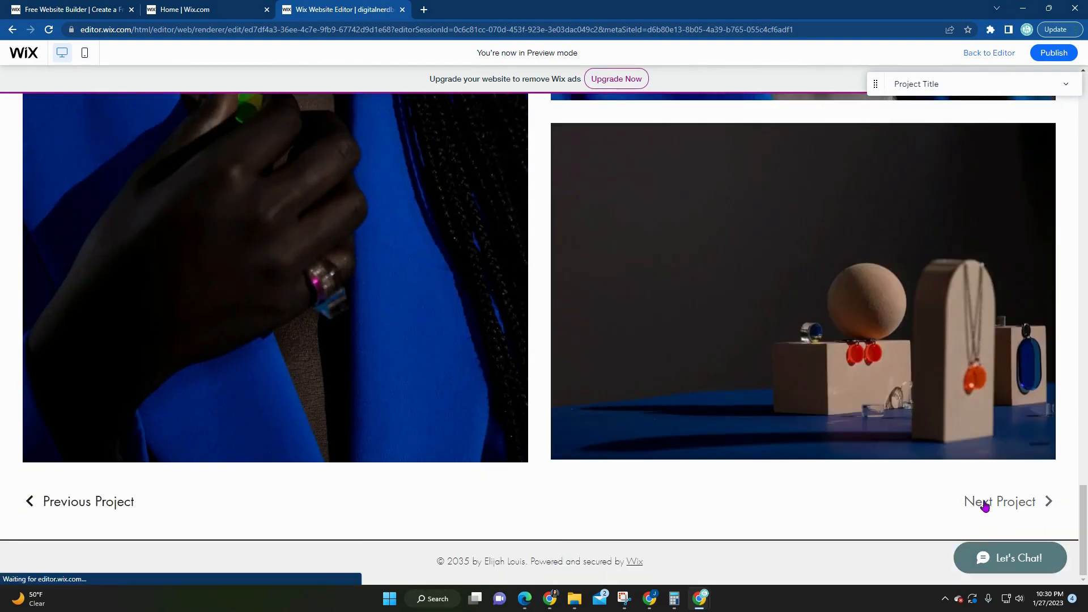
pyautogui.scroll(-4, 975, 500)
pyautogui.scroll(-15, 976, 500)
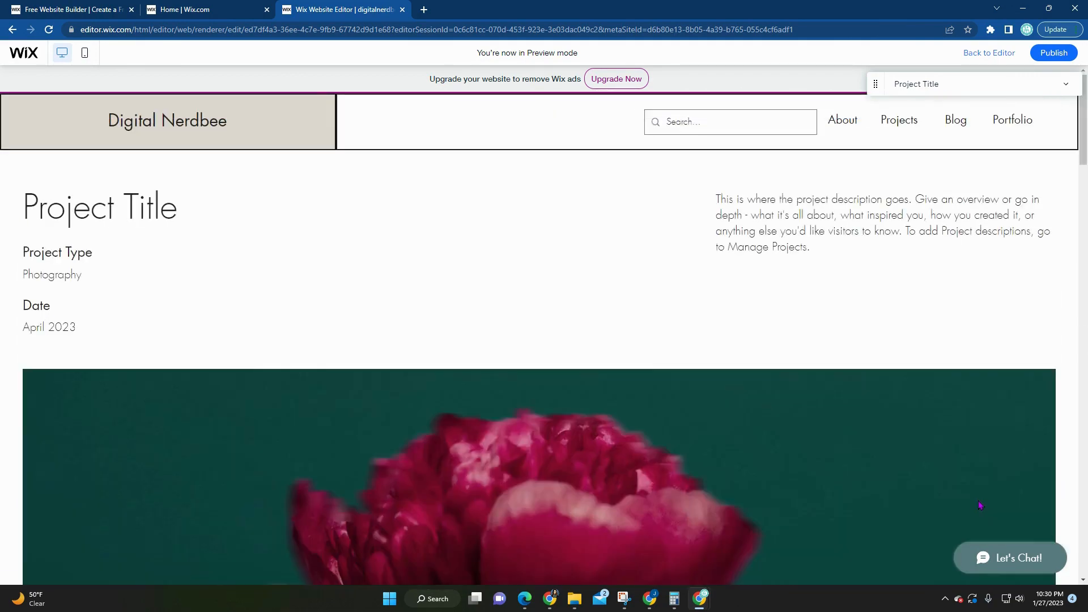
pyautogui.scroll(-8, 976, 503)
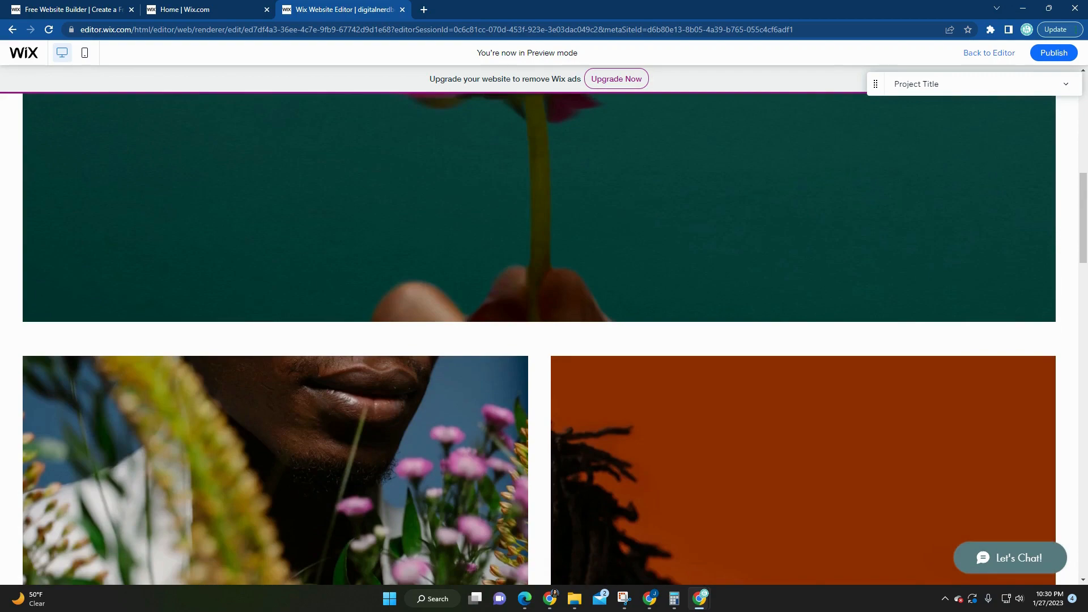
pyautogui.scroll(-10, 595, 522)
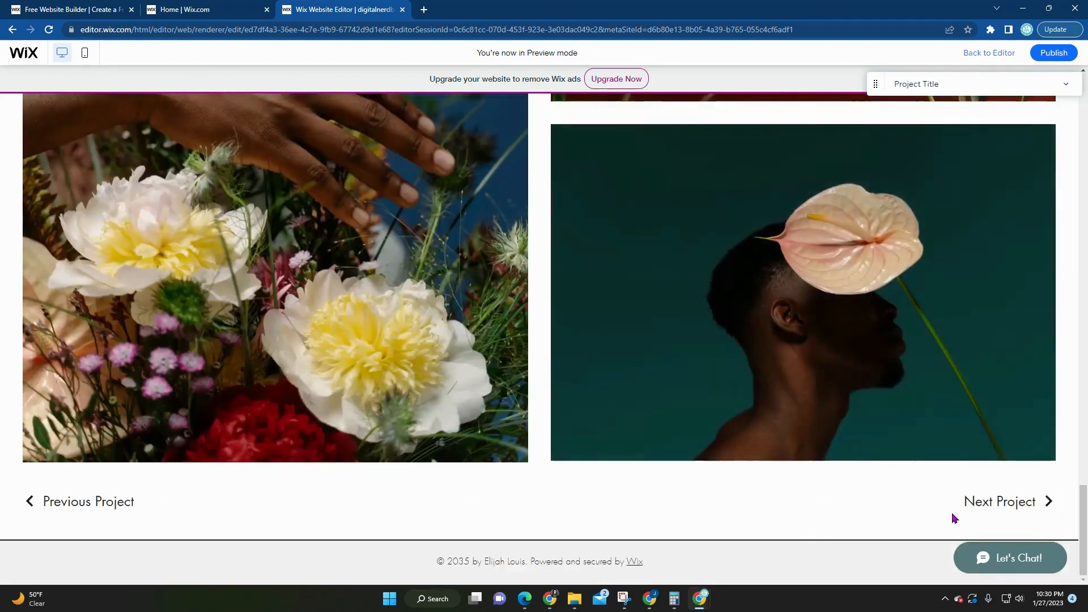
pyautogui.click(979, 505)
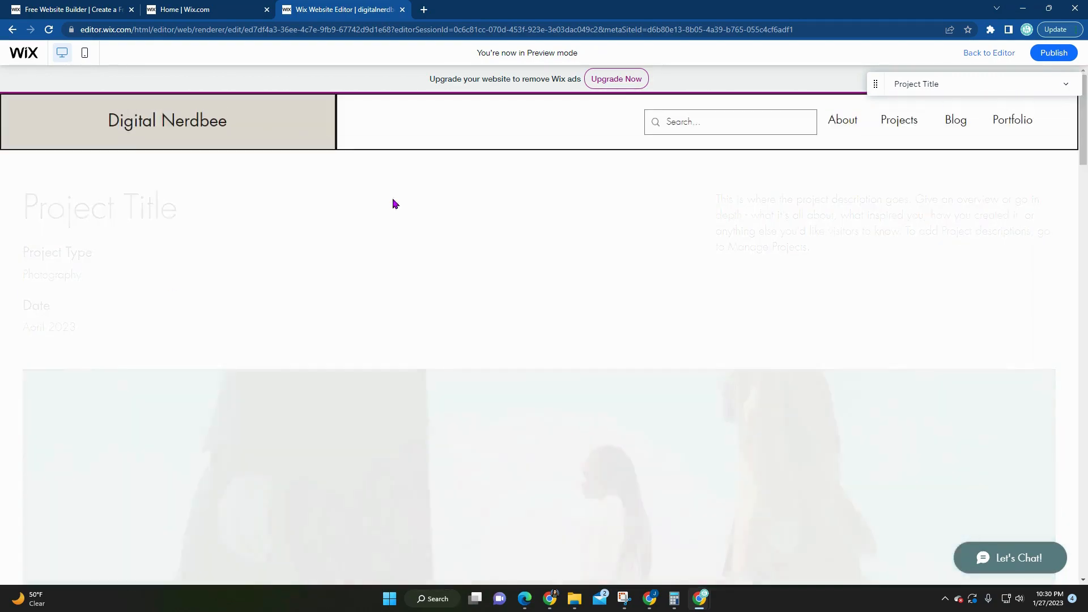
pyautogui.scroll(-15, 278, 471)
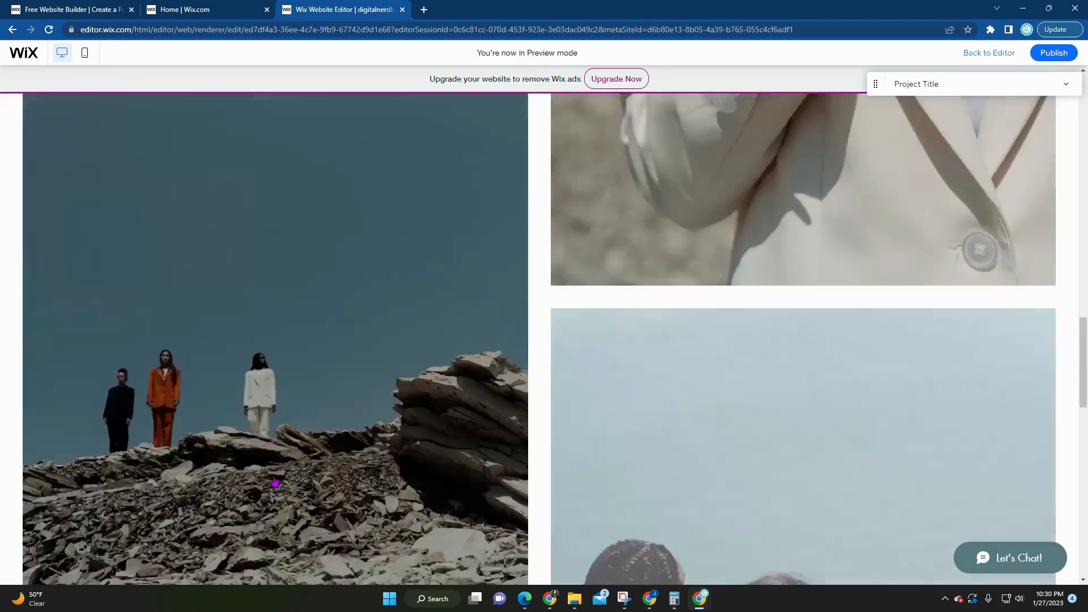
pyautogui.scroll(-8, 278, 479)
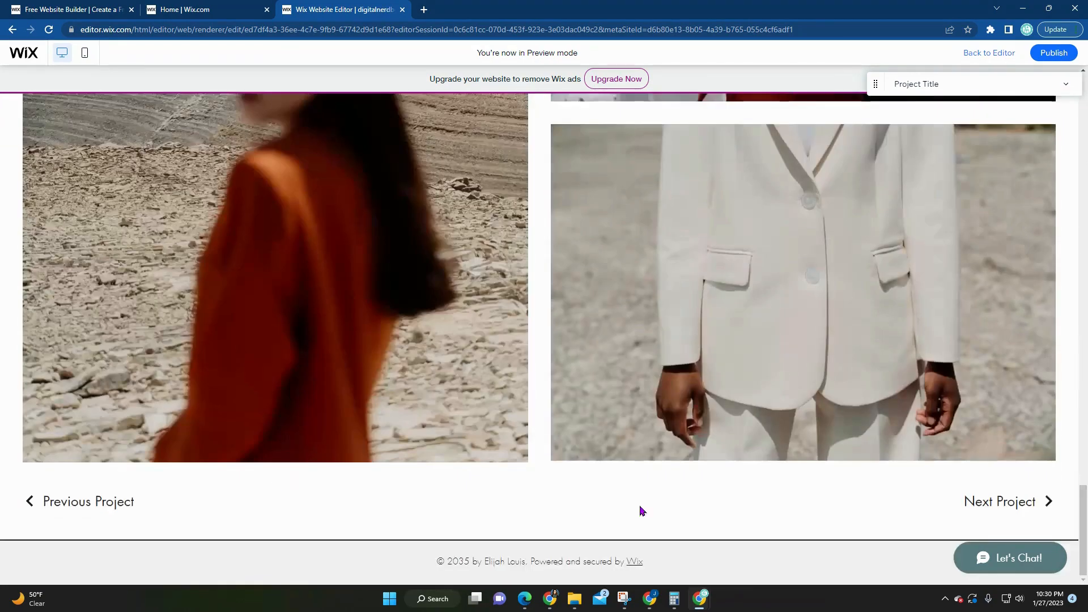
pyautogui.click(1022, 508)
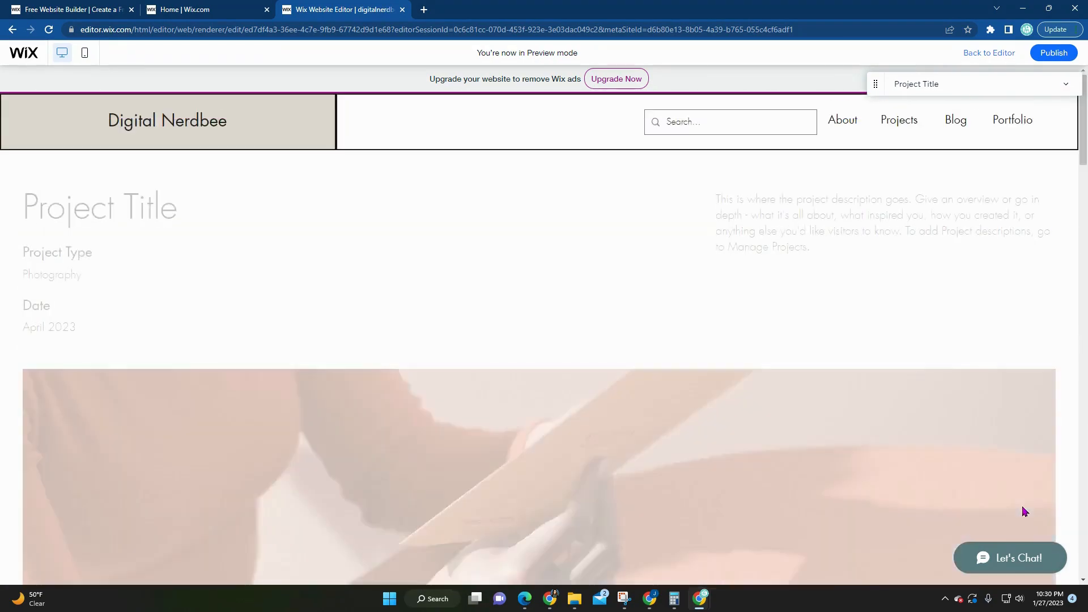
pyautogui.scroll(-10, 939, 488)
pyautogui.scroll(-20, 939, 489)
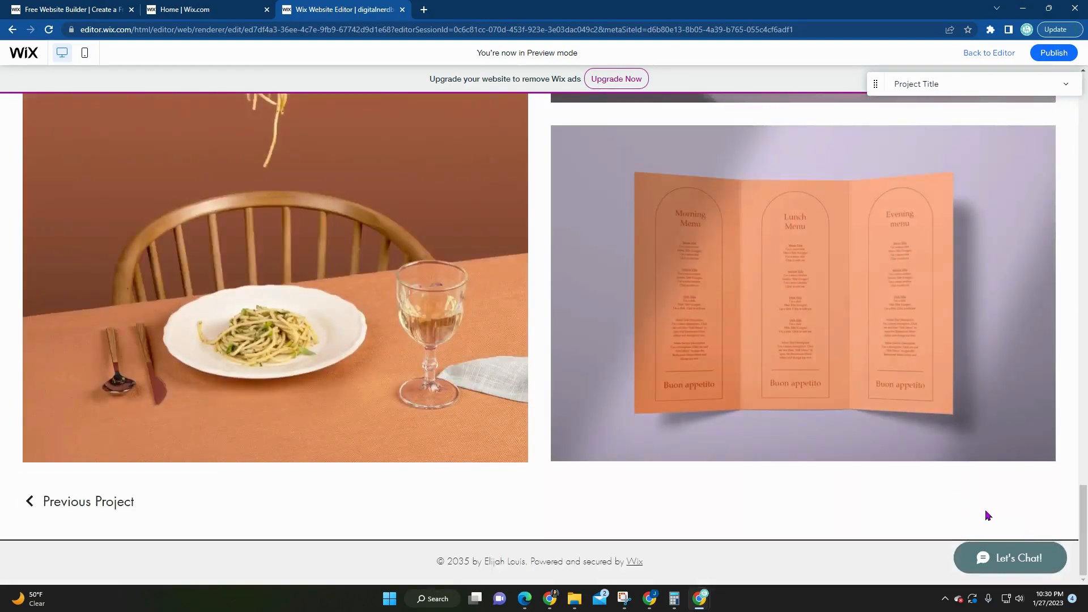
pyautogui.scroll(20, 712, 444)
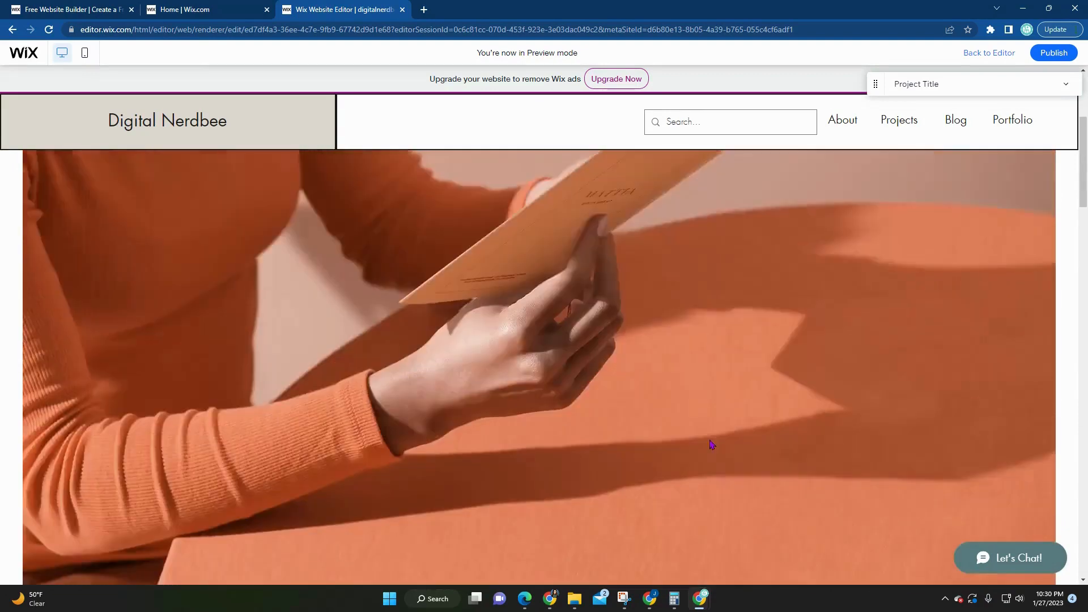
pyautogui.scroll(4, 712, 445)
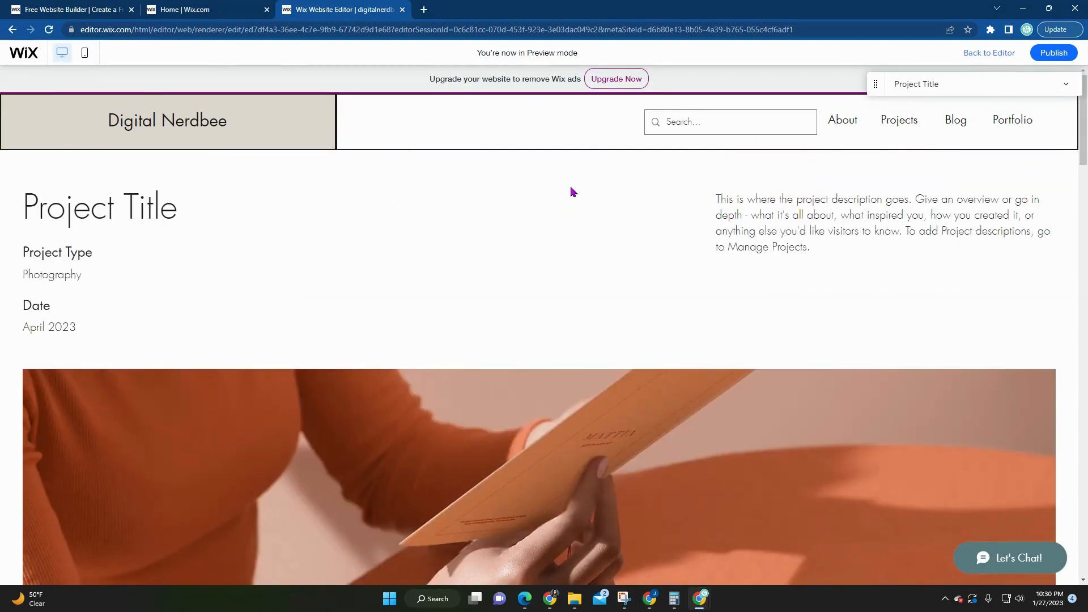
pyautogui.click(986, 54)
pyautogui.click(986, 54)
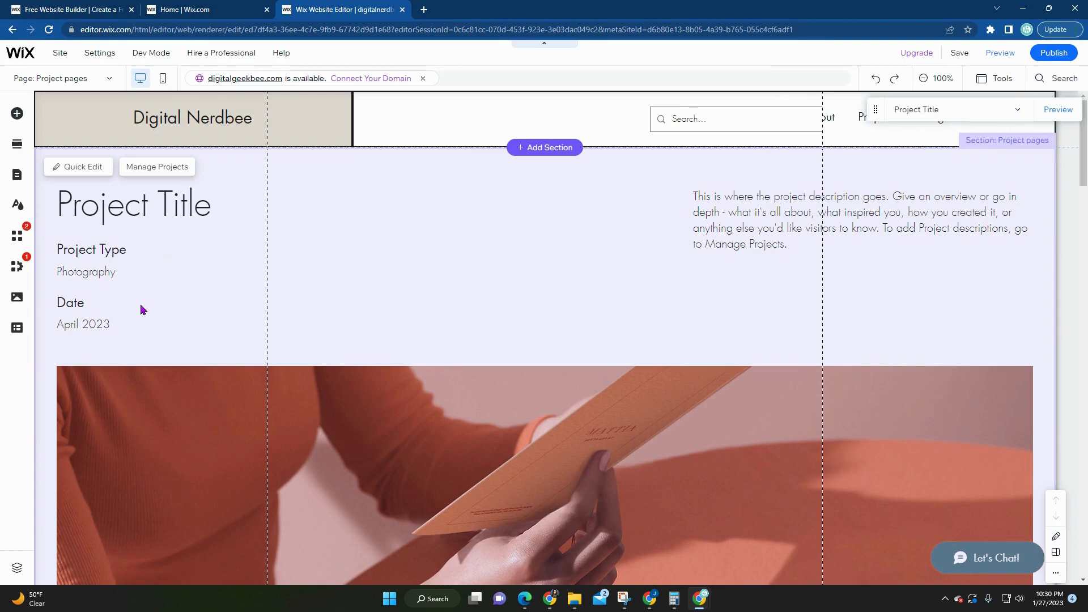
# Select the project page element and open its project management dashboard.
pyautogui.click(201, 274)
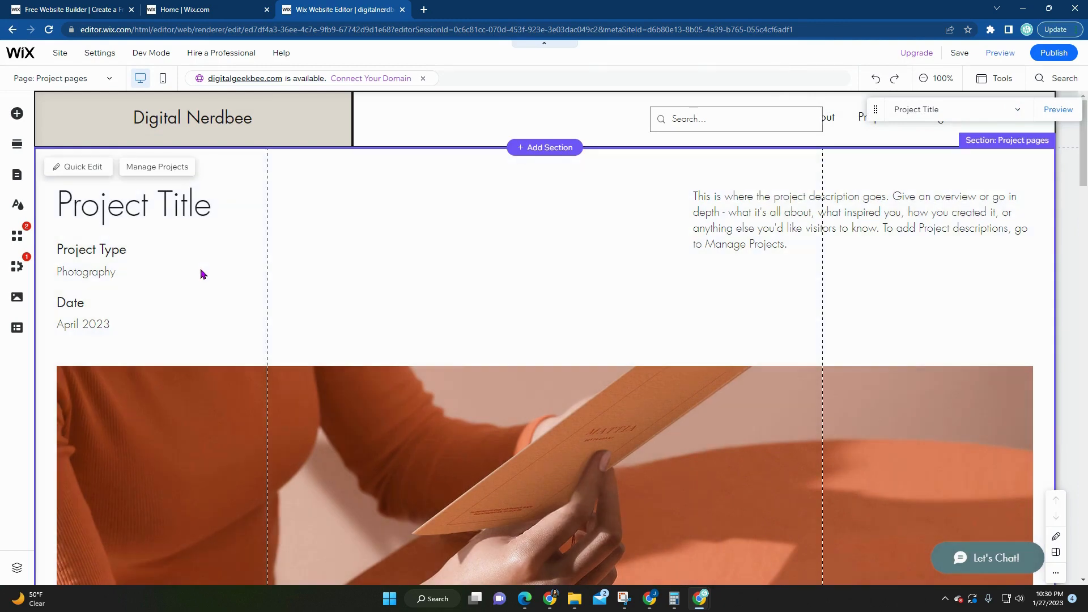
pyautogui.scroll(-2, 203, 274)
pyautogui.click(200, 270)
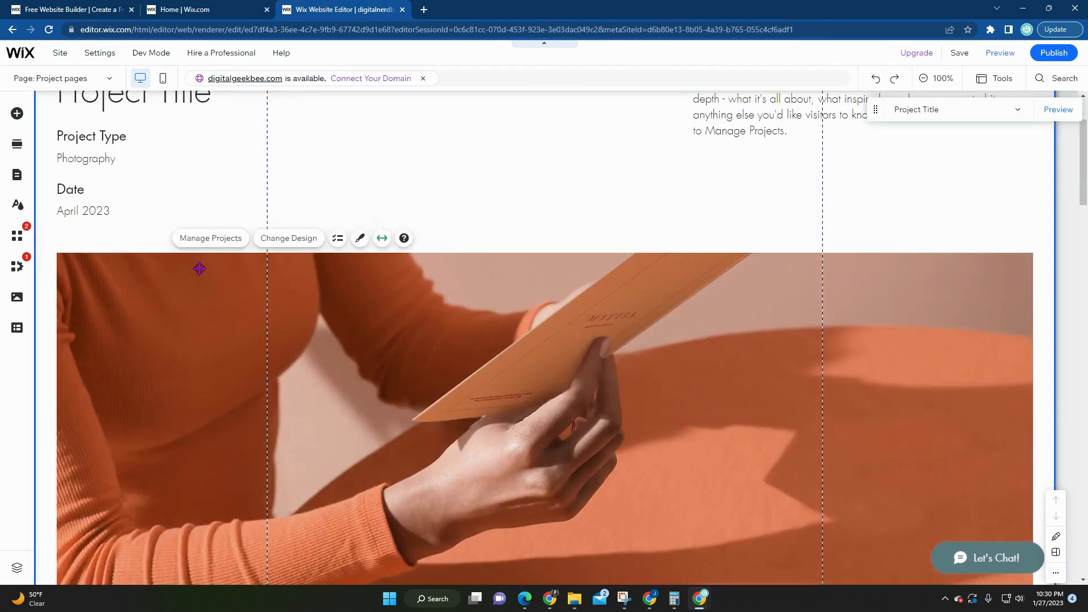
pyautogui.click(192, 239)
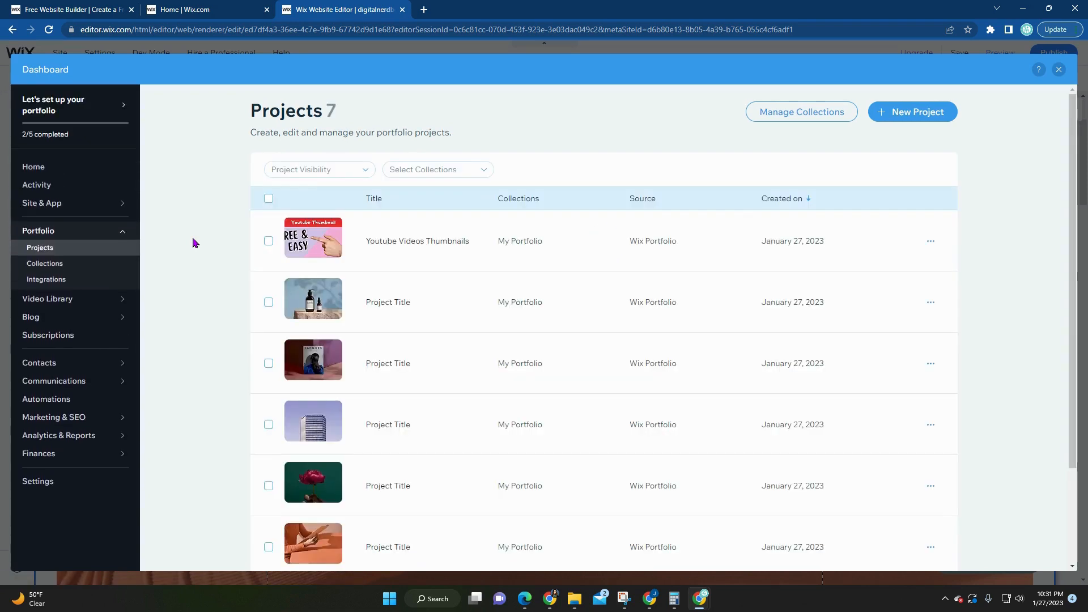
# Set the Youtube Videos Thumbnails project to be shown in the portfolio.
pyautogui.click(268, 241)
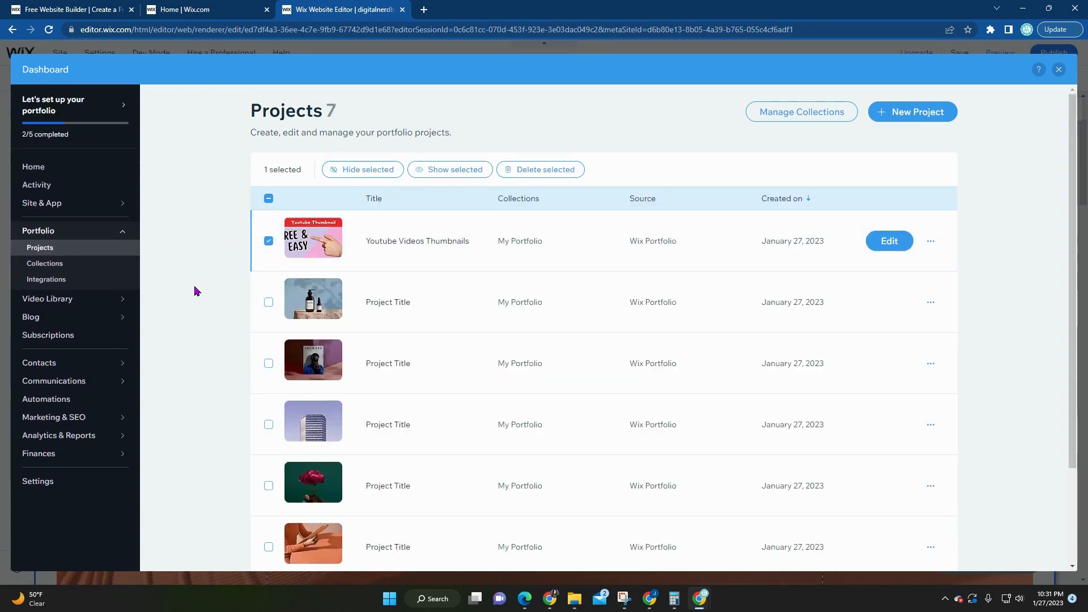
pyautogui.click(460, 169)
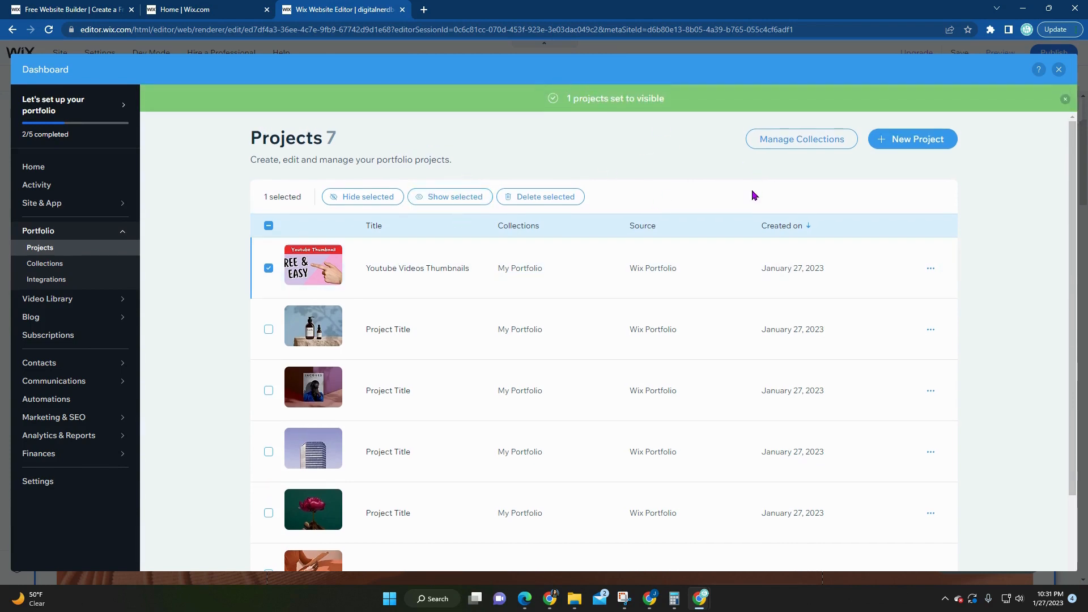
# Select the six sample projects titled Project Title, leaving out Youtube Videos Thumbnails, and delete them.
pyautogui.scroll(-3, 253, 340)
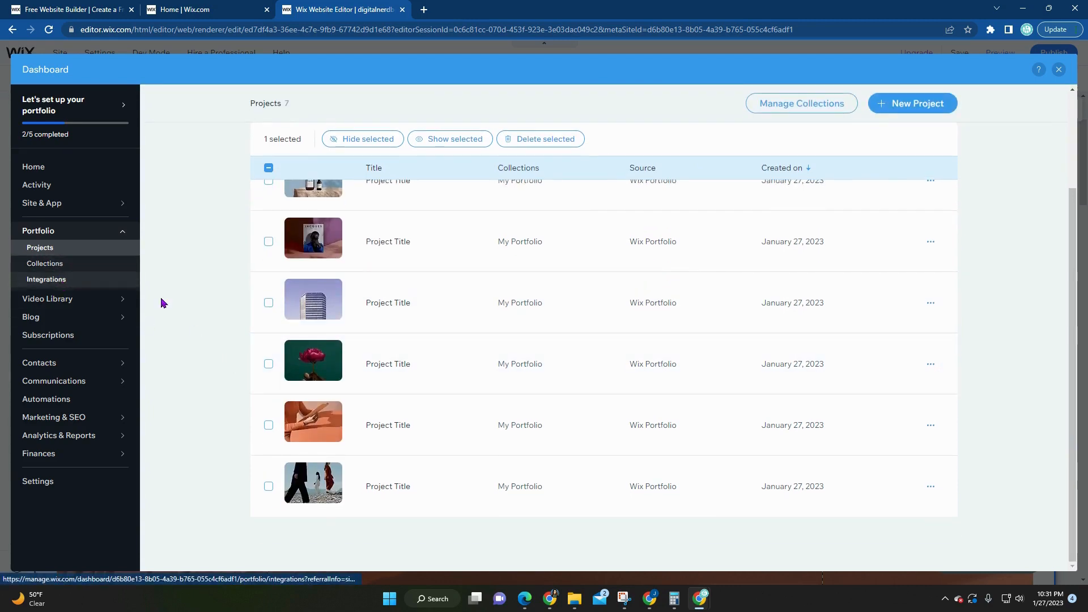
pyautogui.click(269, 241)
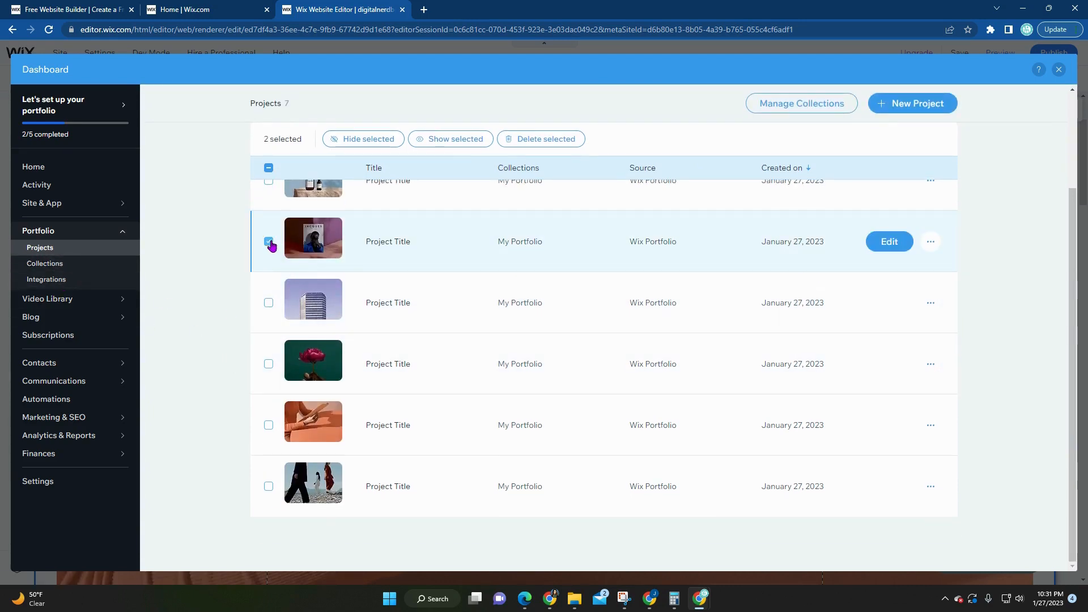
pyautogui.scroll(3, 267, 243)
pyautogui.click(268, 241)
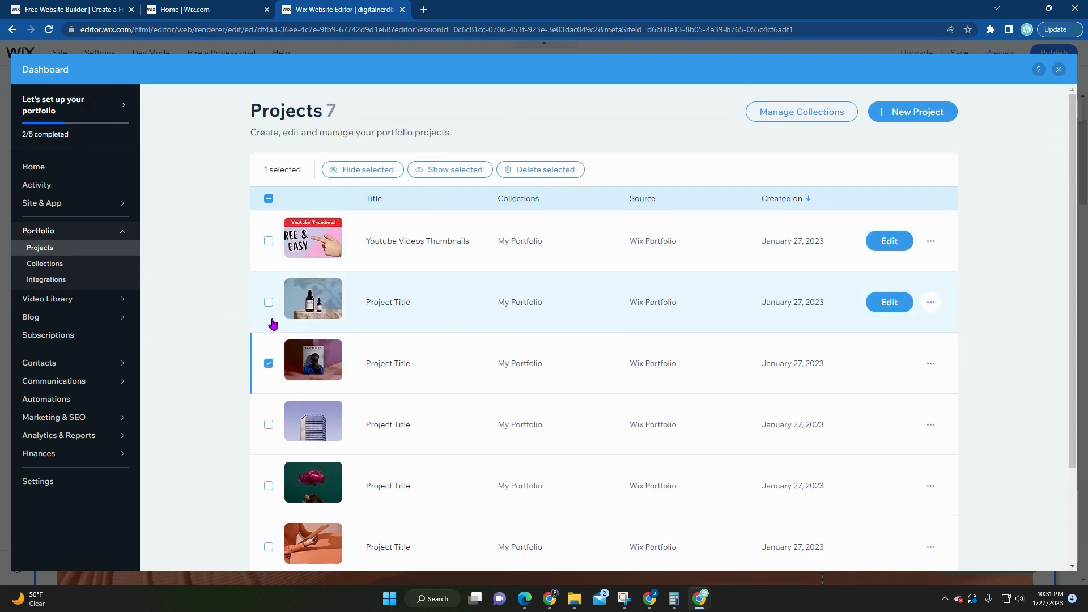
pyautogui.click(268, 302)
pyautogui.click(268, 425)
pyautogui.scroll(-2, 270, 427)
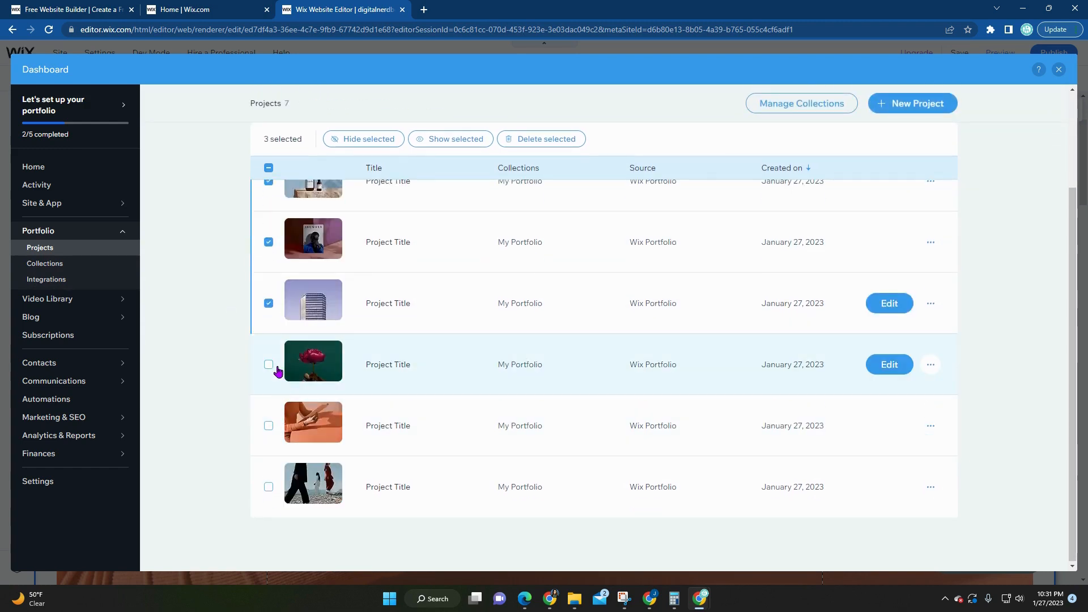
pyautogui.click(268, 426)
pyautogui.click(268, 486)
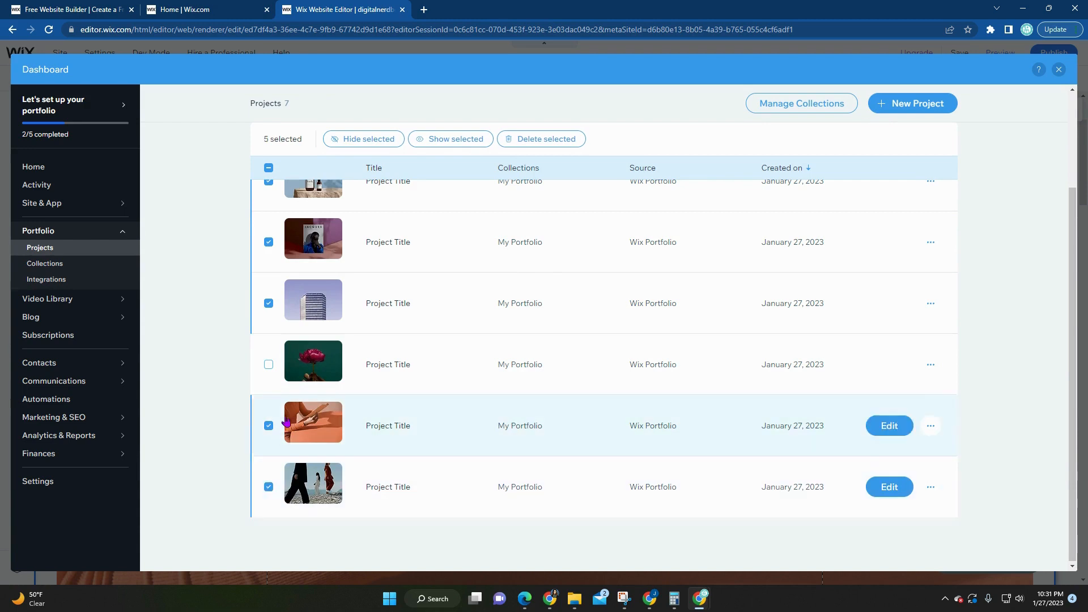
pyautogui.click(267, 366)
pyautogui.scroll(2, 419, 357)
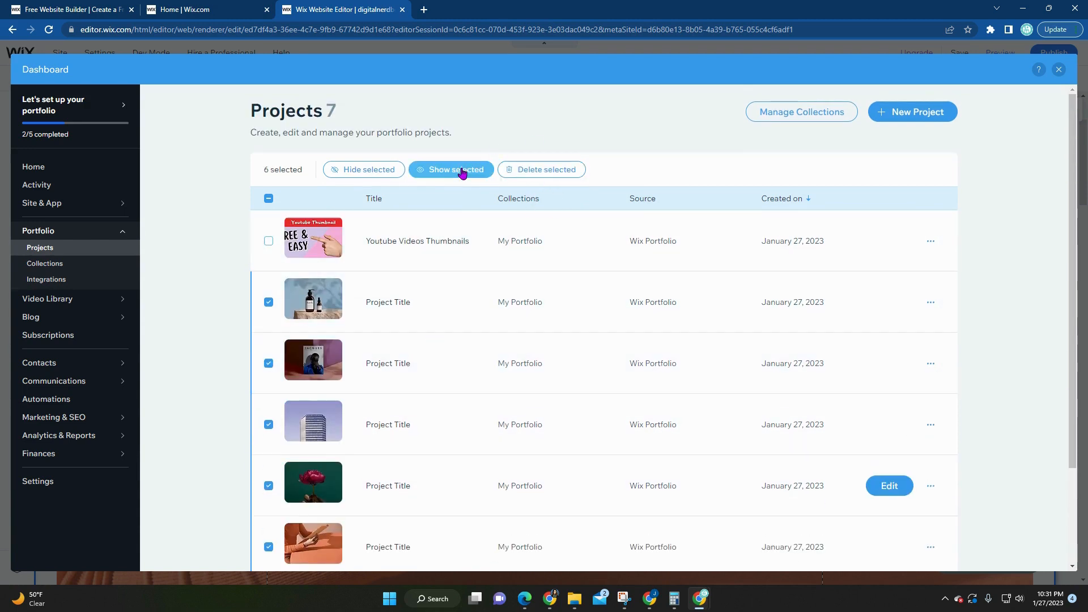
pyautogui.click(547, 171)
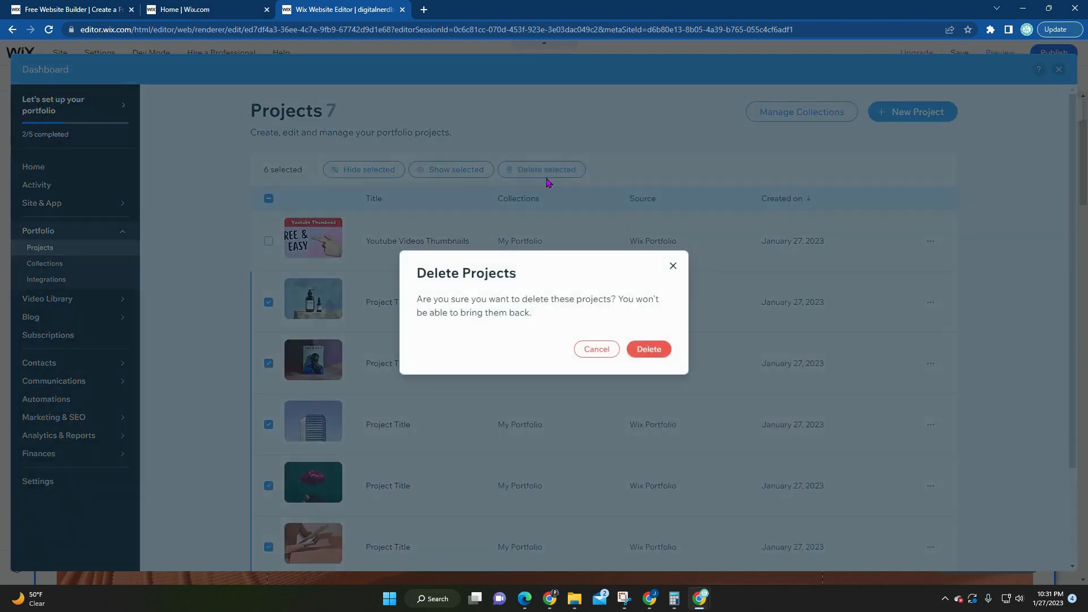
pyautogui.click(649, 351)
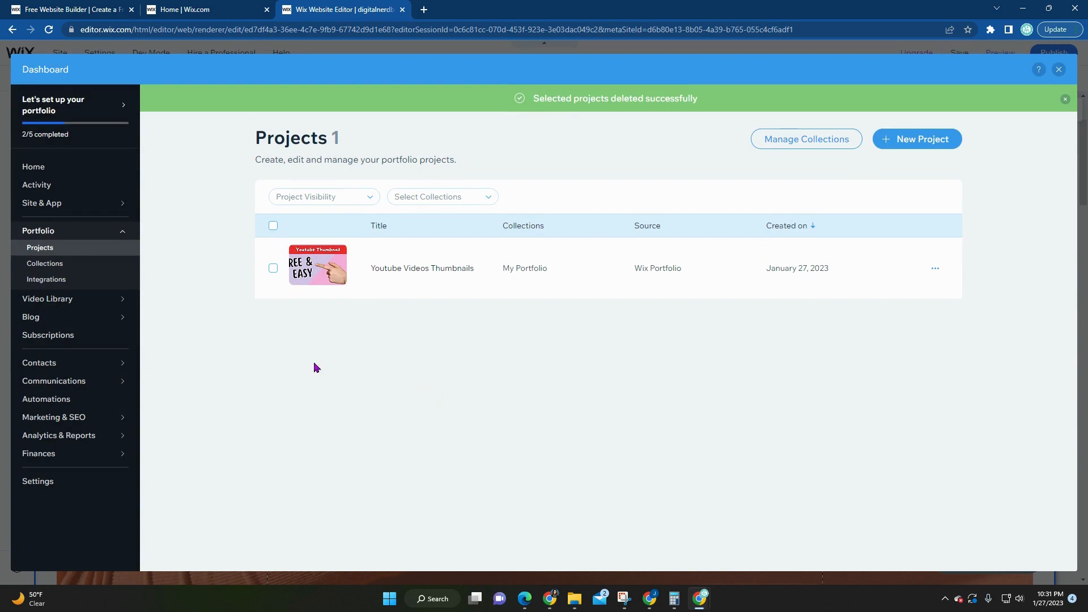
# Open the My Portfolio collection and review its name, description, cover image and included projects.
pyautogui.click(42, 264)
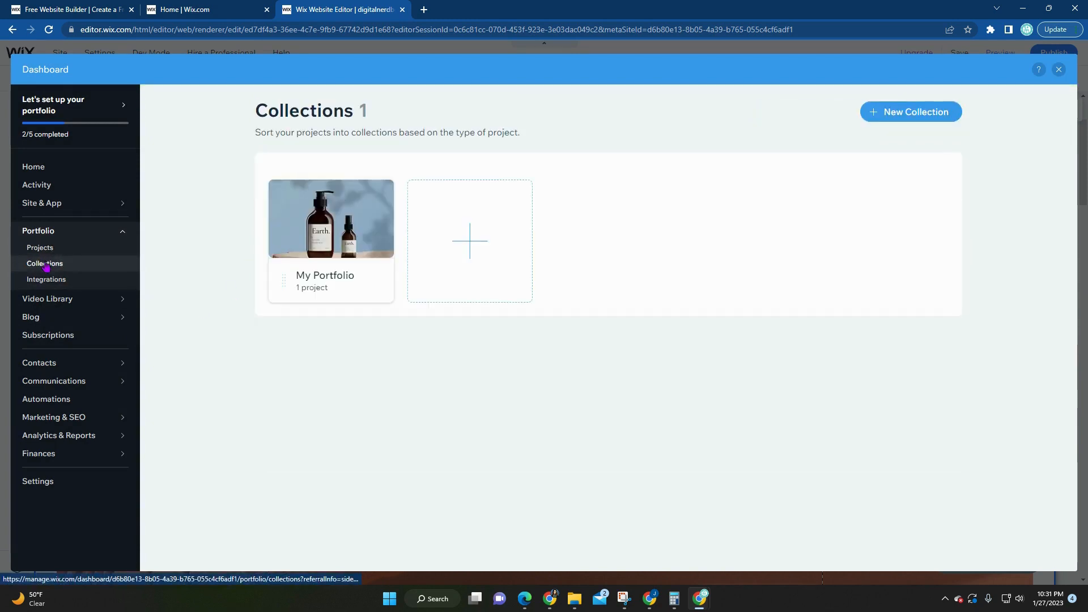
pyautogui.moveTo(371, 253)
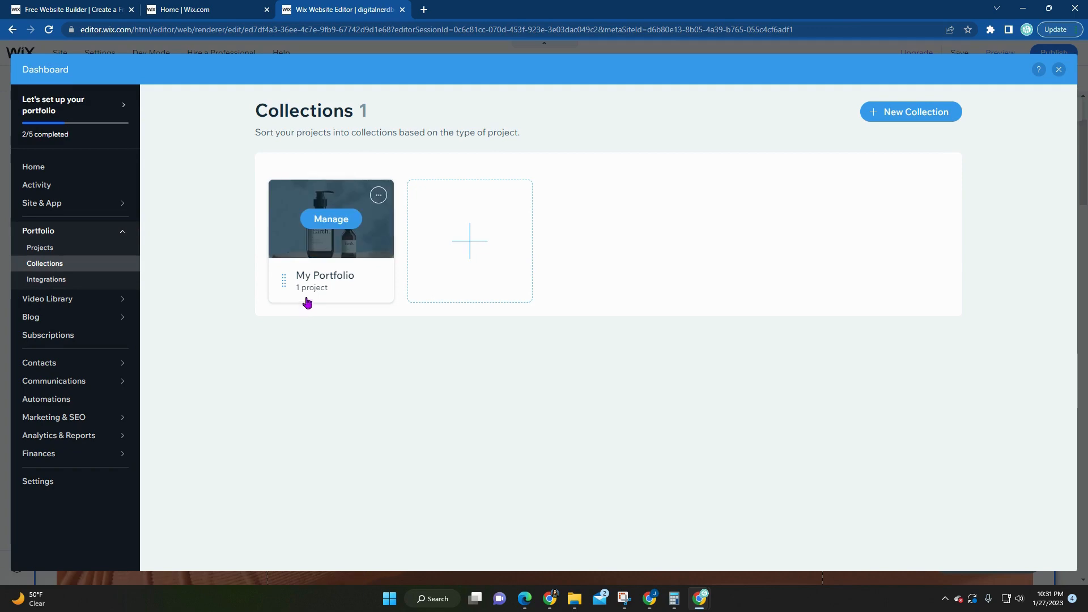
pyautogui.click(336, 220)
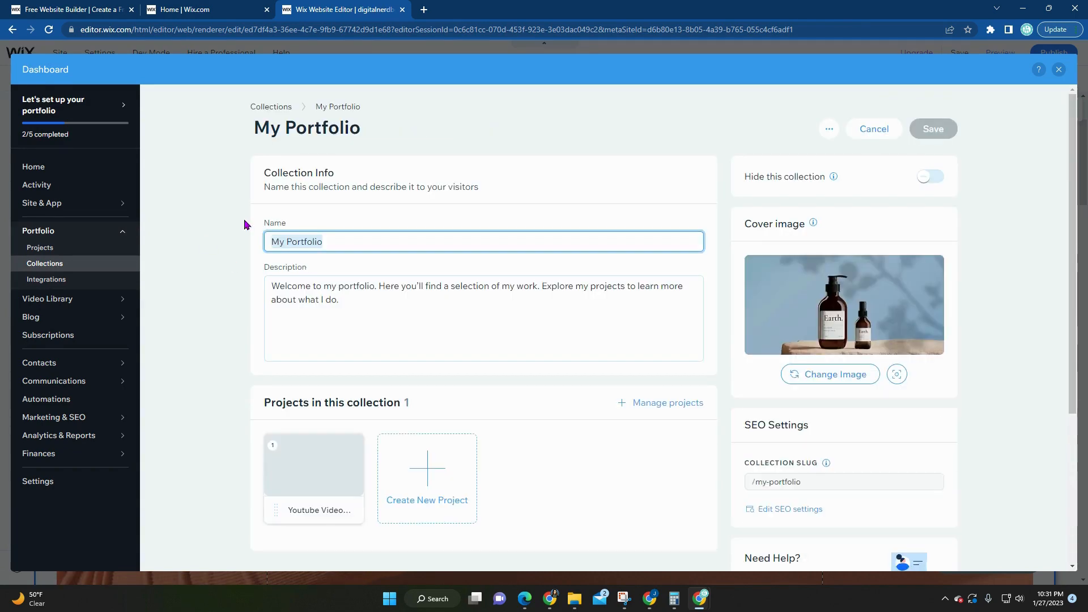
pyautogui.scroll(-2, 224, 380)
pyautogui.scroll(-1, 224, 381)
pyautogui.scroll(3, 223, 381)
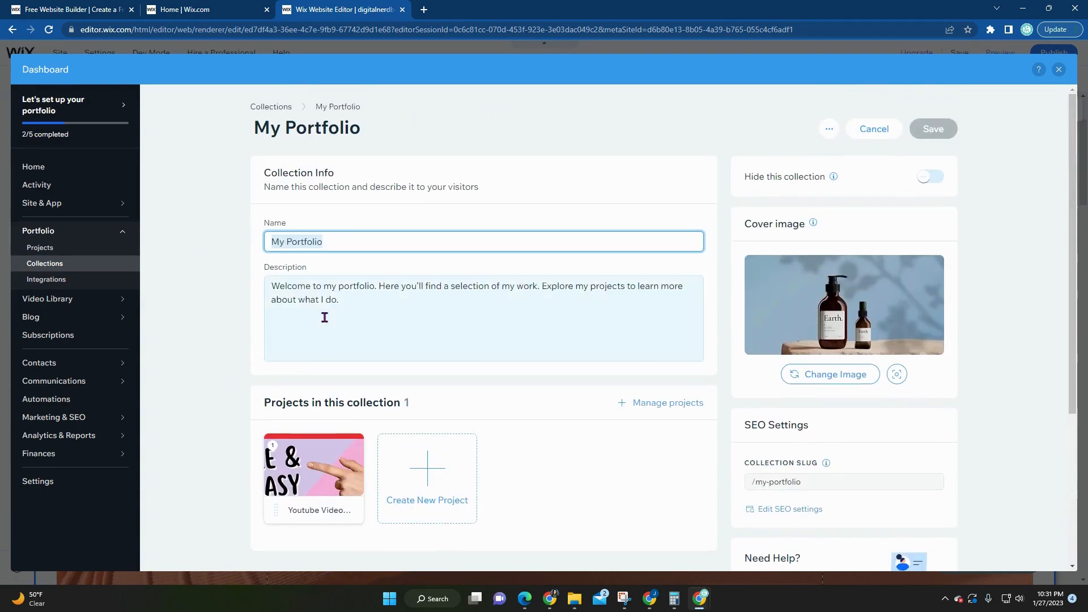
pyautogui.scroll(-3, 336, 359)
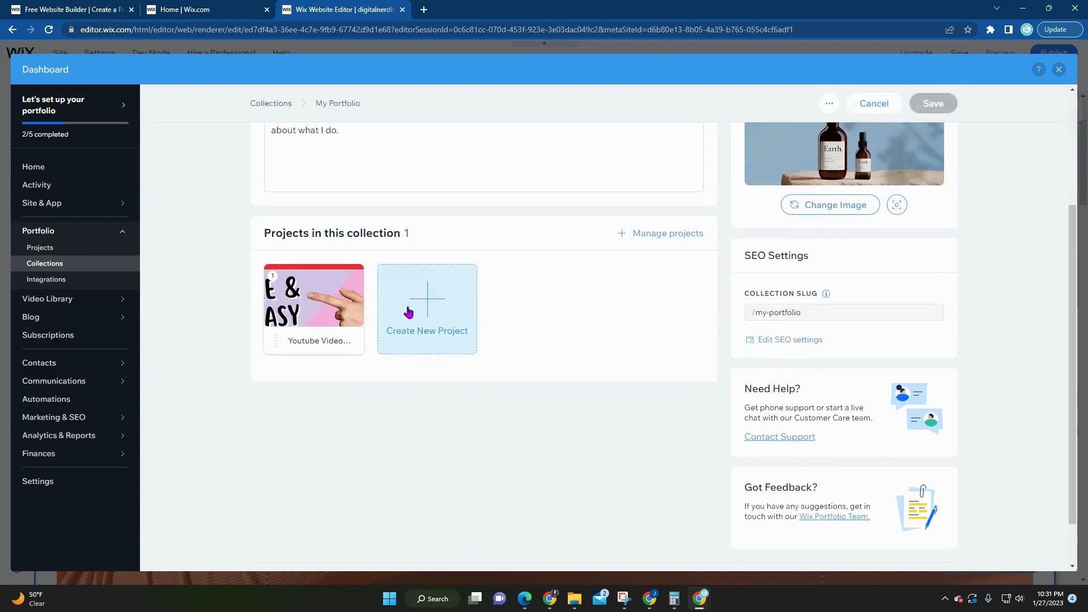
pyautogui.scroll(3, 330, 404)
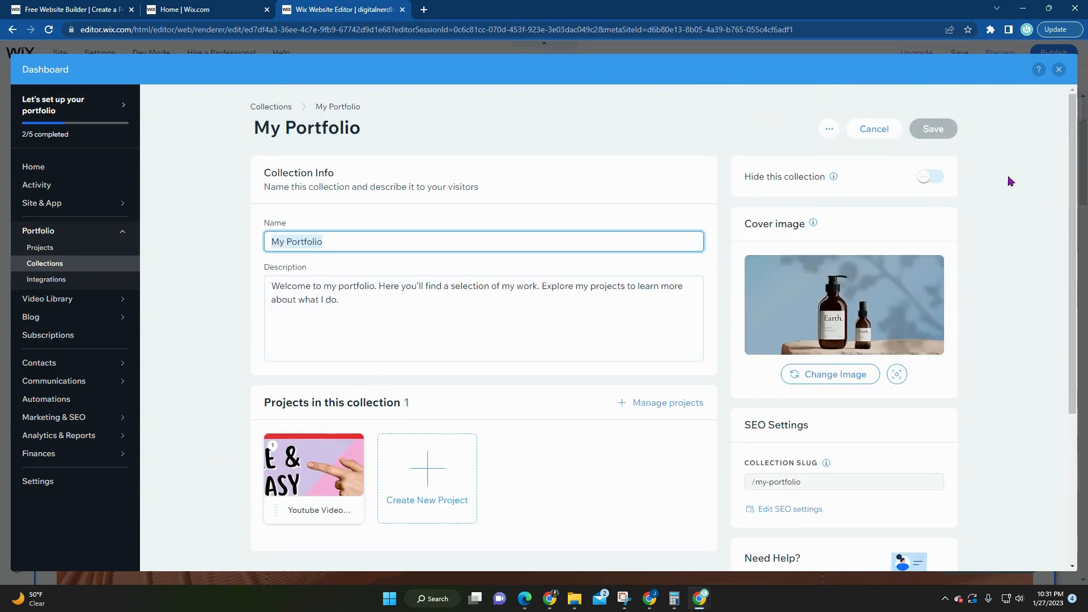
# Start the Design your website task from the dashboard home, and close the dashboard to return to the project page.
pyautogui.click(69, 172)
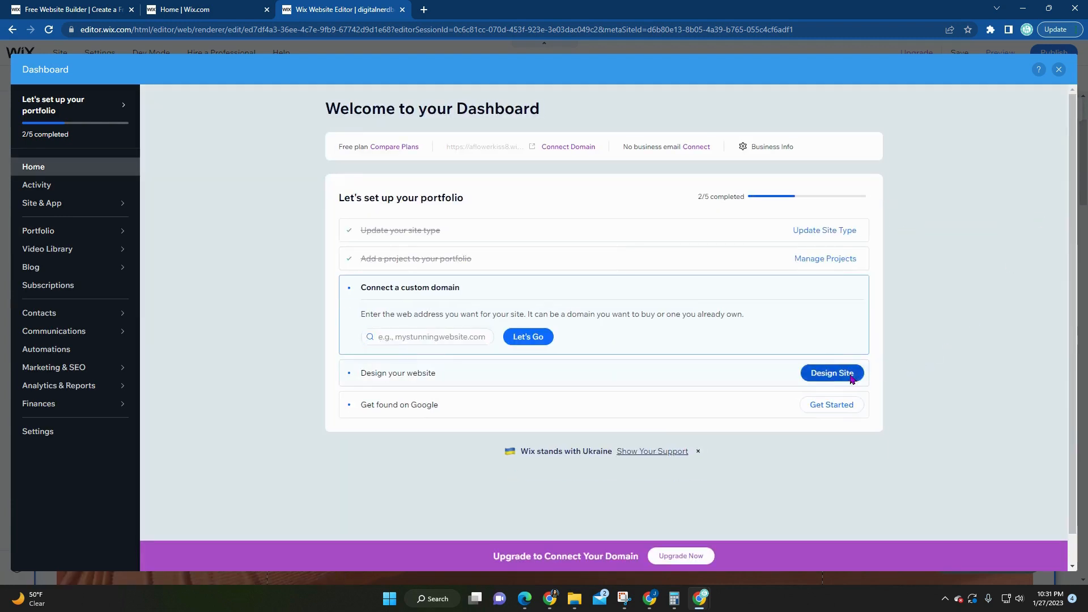
pyautogui.click(831, 372)
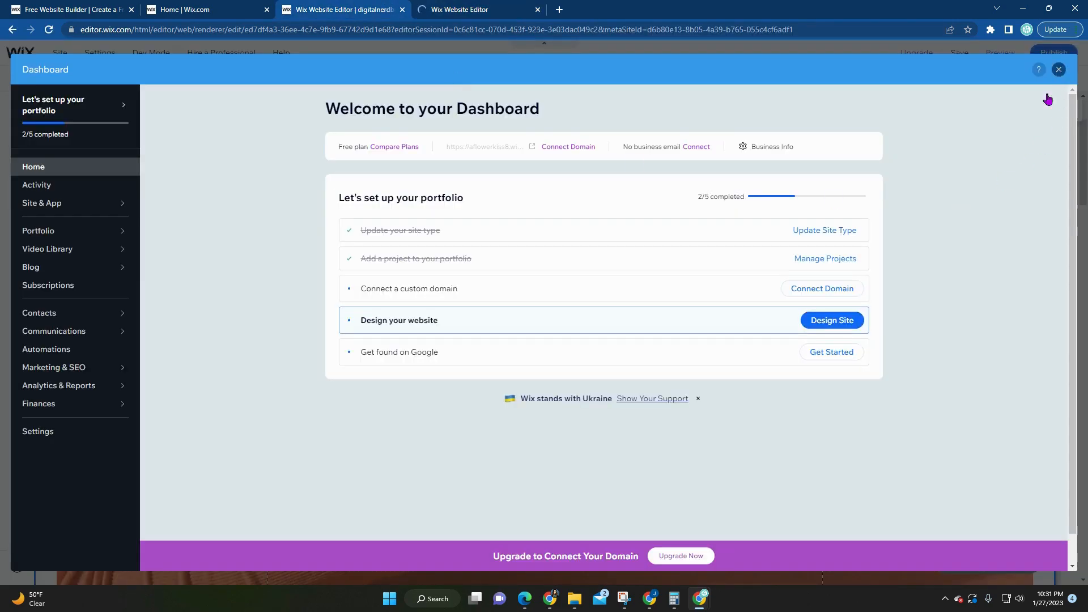
pyautogui.click(1058, 69)
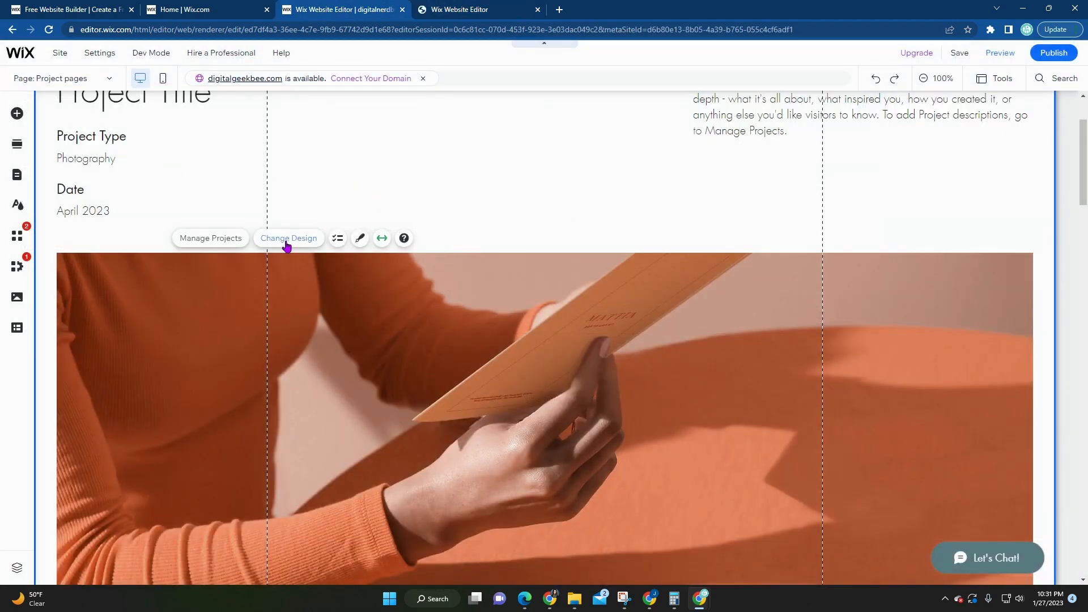
# Browse the project page design presets and try the layout with the text beside a large cover image.
pyautogui.click(288, 239)
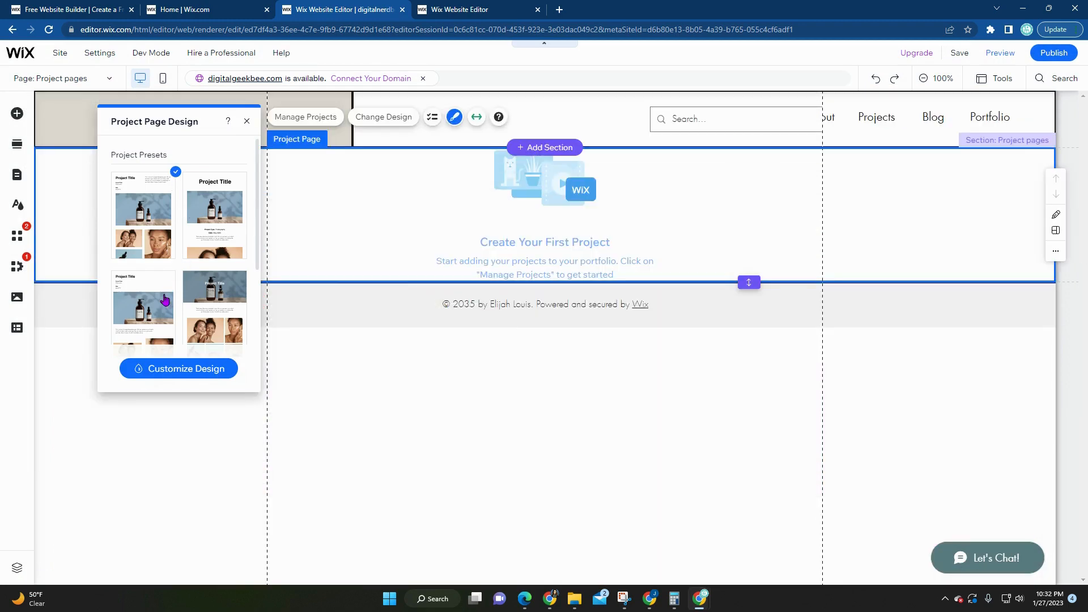
pyautogui.scroll(-3, 165, 300)
pyautogui.scroll(3, 165, 301)
pyautogui.scroll(-1, 215, 326)
pyautogui.scroll(-2, 150, 308)
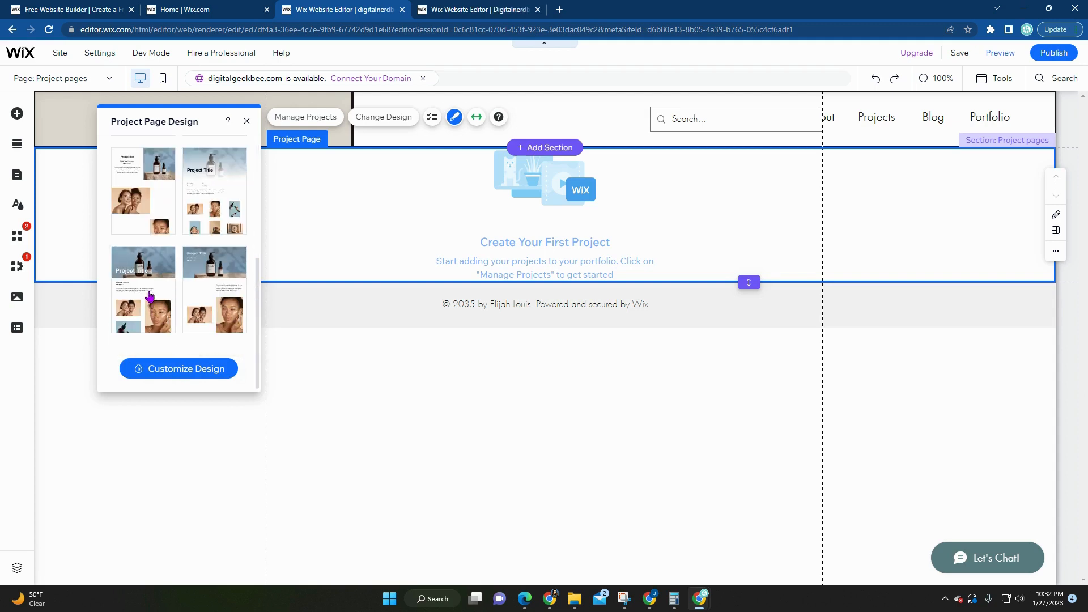
pyautogui.scroll(3, 165, 282)
pyautogui.scroll(-2, 166, 279)
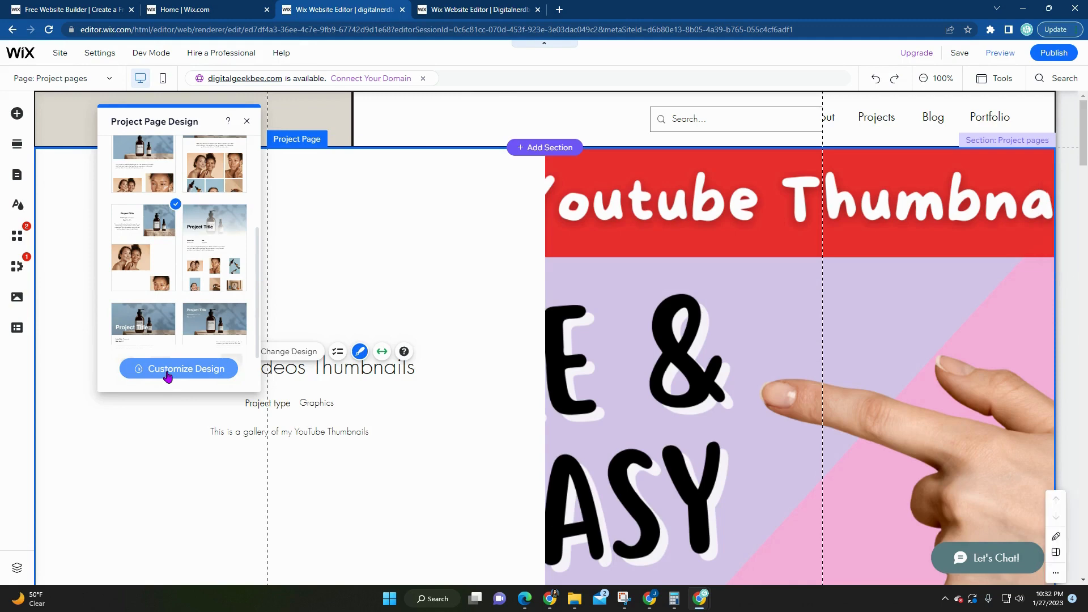
# Look through the remaining presets, reapply the first one with the title above the cover image, and close the design settings.
pyautogui.scroll(-1, 202, 264)
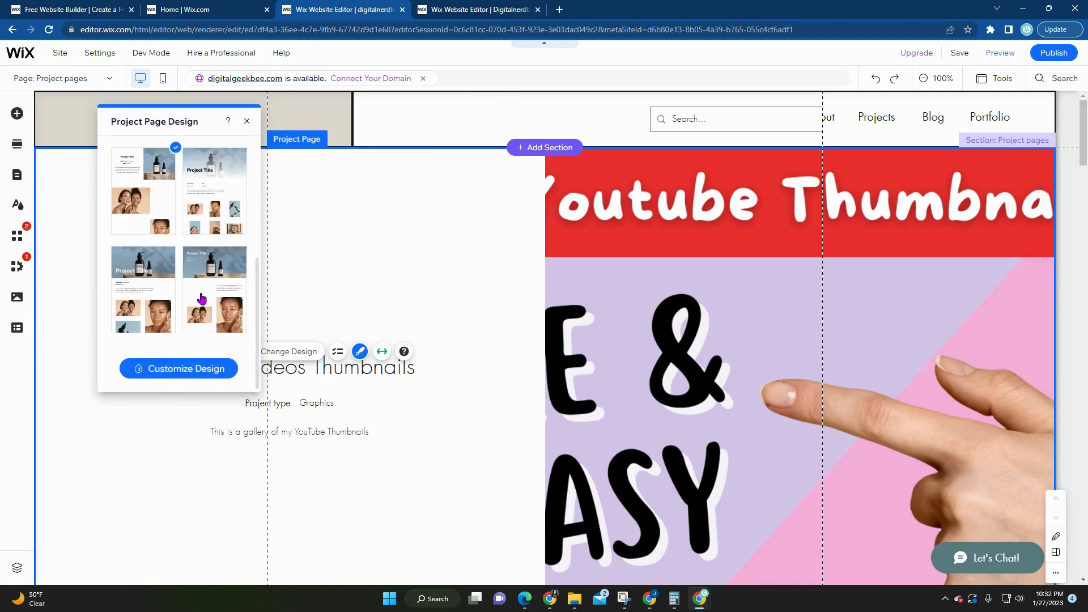
pyautogui.scroll(3, 202, 299)
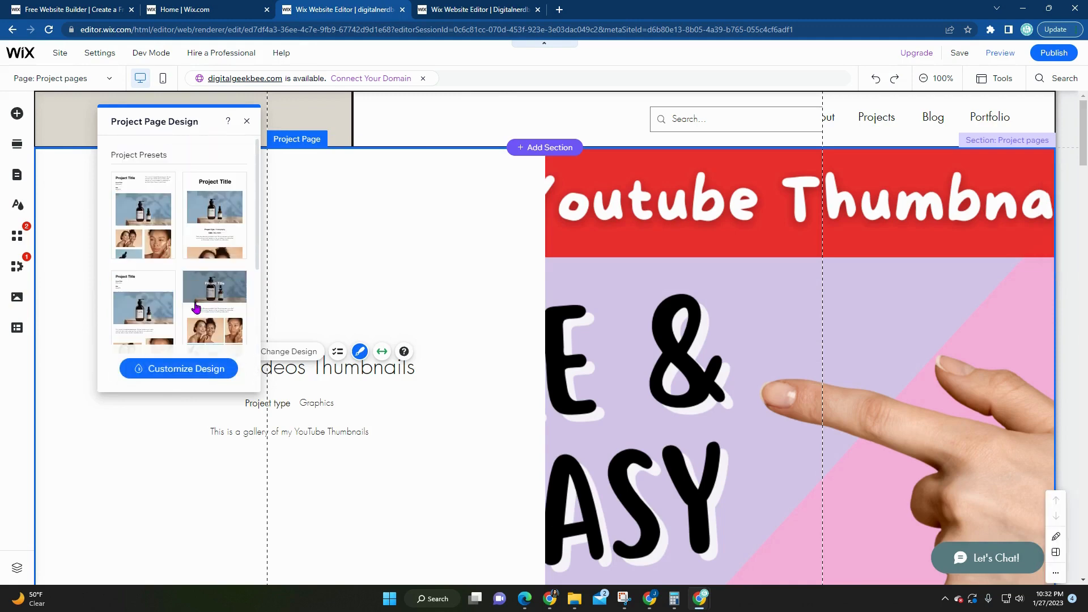
pyautogui.click(149, 207)
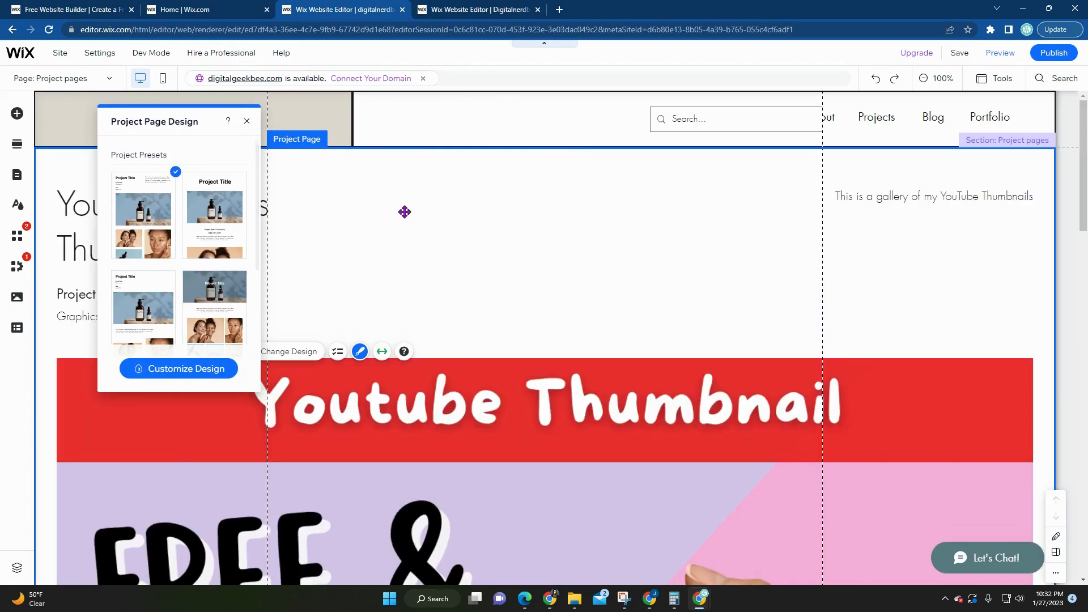
pyautogui.click(247, 121)
# Examine the Youtube Videos Thumbnails project page from its title through the gallery to the project links, and return to its start.
pyautogui.scroll(-15, 591, 273)
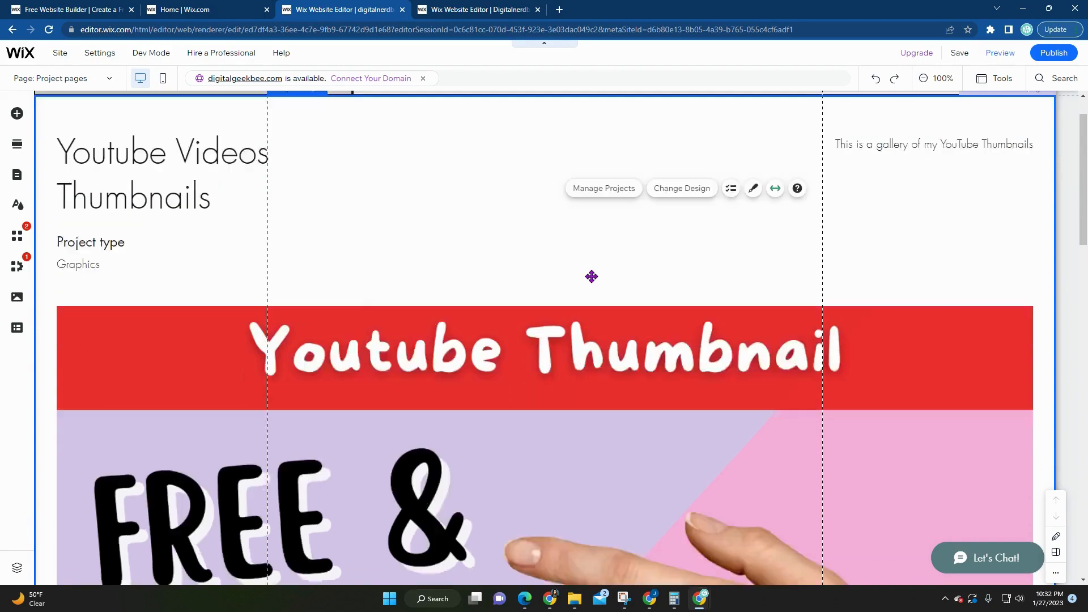
pyautogui.scroll(-10, 556, 280)
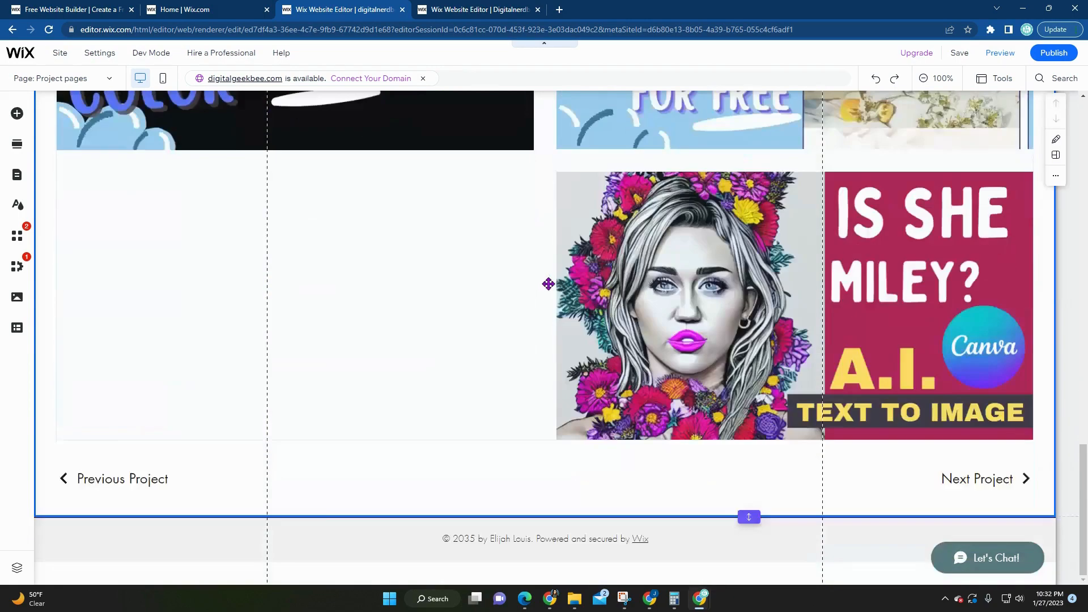
pyautogui.scroll(11, 552, 283)
pyautogui.scroll(15, 500, 401)
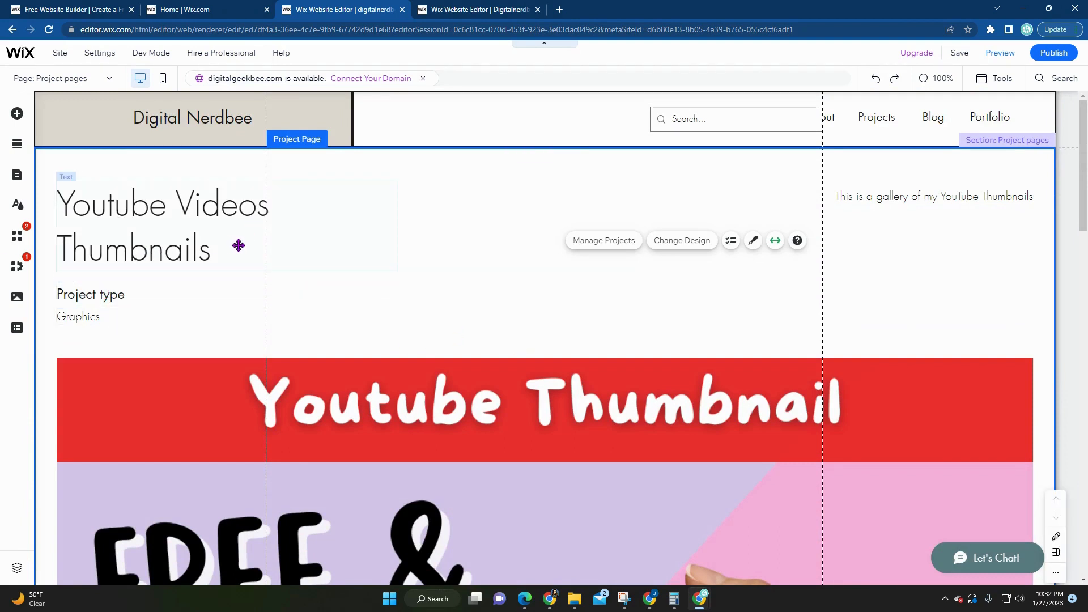
# Select the project description, the project type text and the portfolio gallery in turn to inspect their editing options.
pyautogui.click(878, 199)
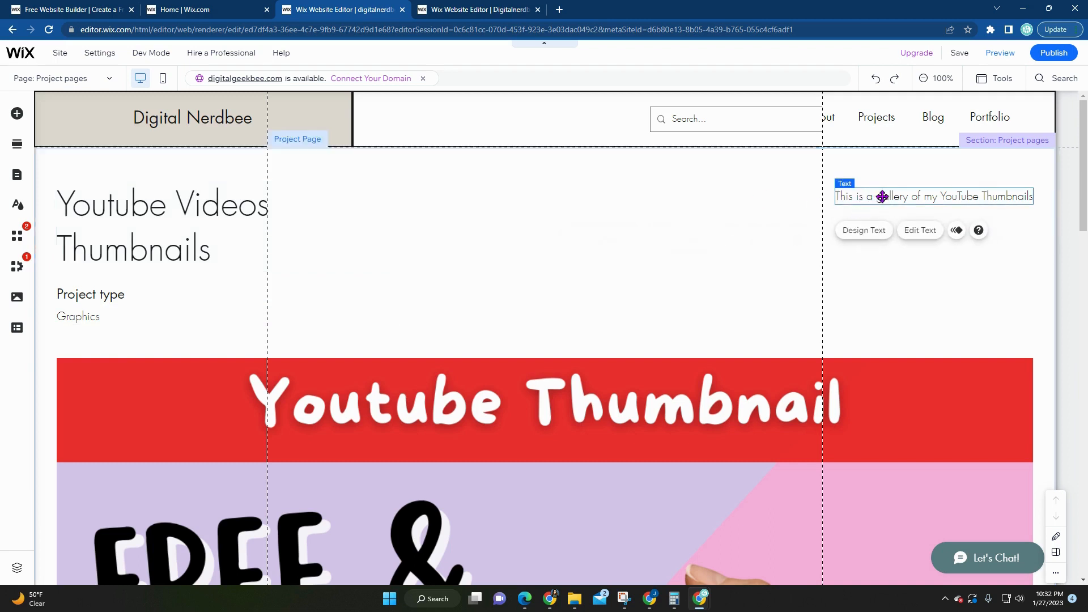
pyautogui.click(89, 319)
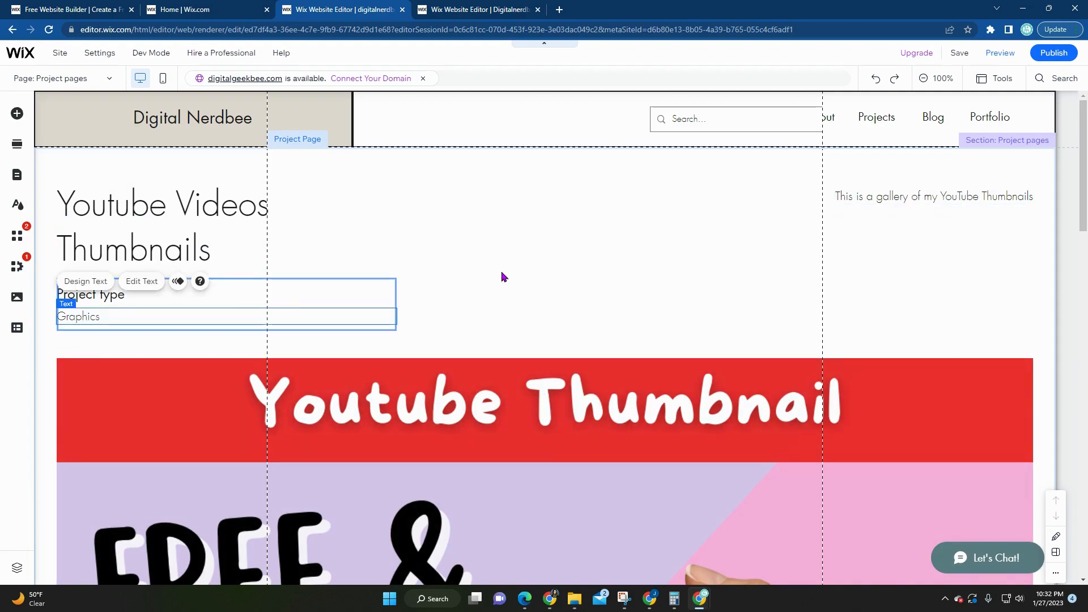
pyautogui.scroll(-20, 507, 406)
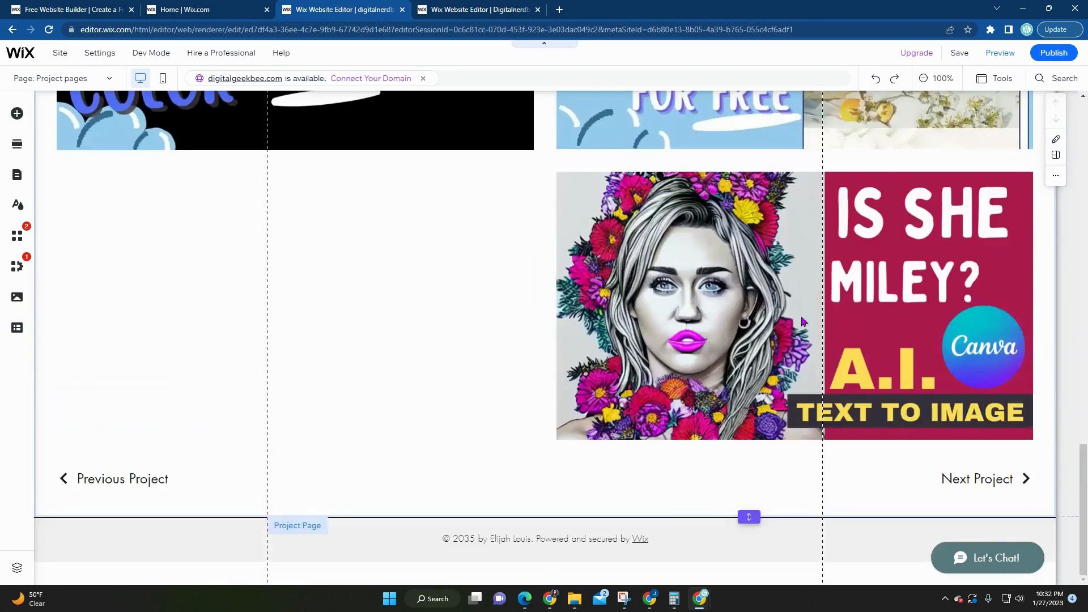
pyautogui.click(782, 286)
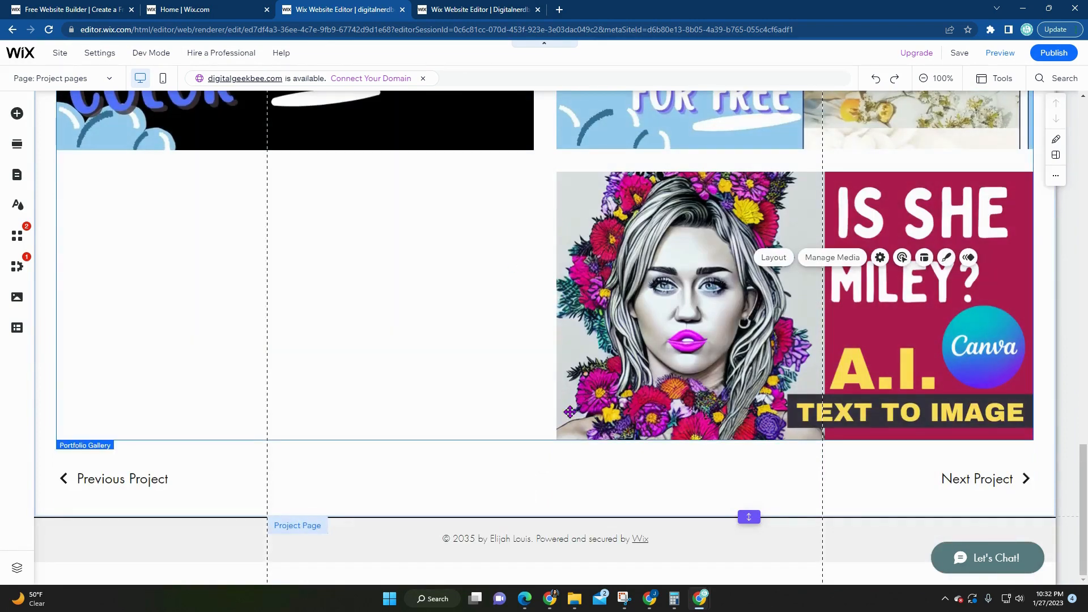
pyautogui.click(524, 480)
# Return to the start of the project page, switch to the Portfolio site page and look over its contents.
pyautogui.scroll(12, 408, 443)
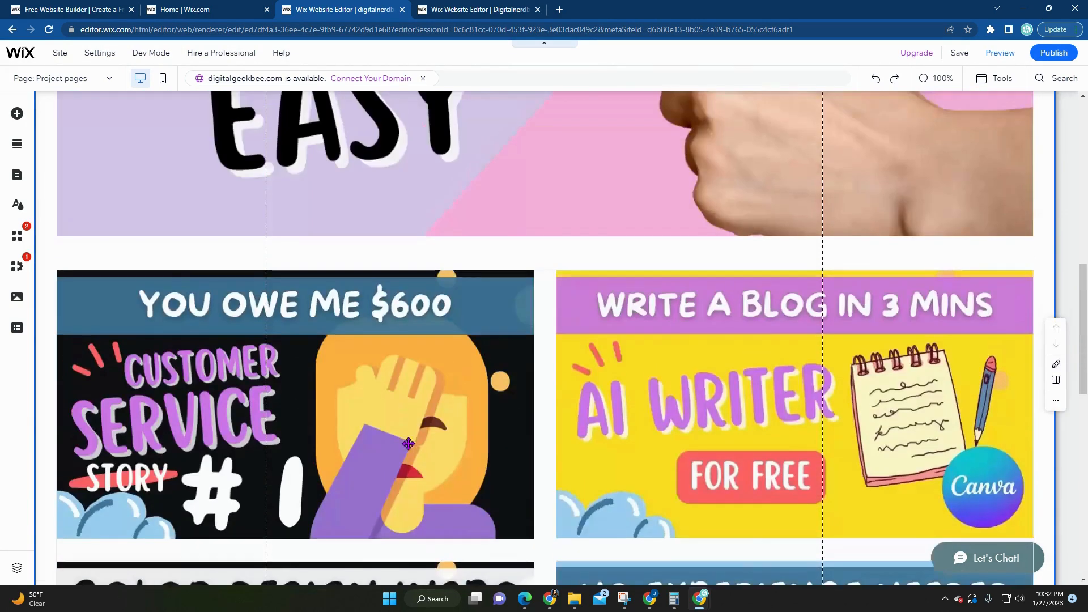
pyautogui.scroll(5, 408, 444)
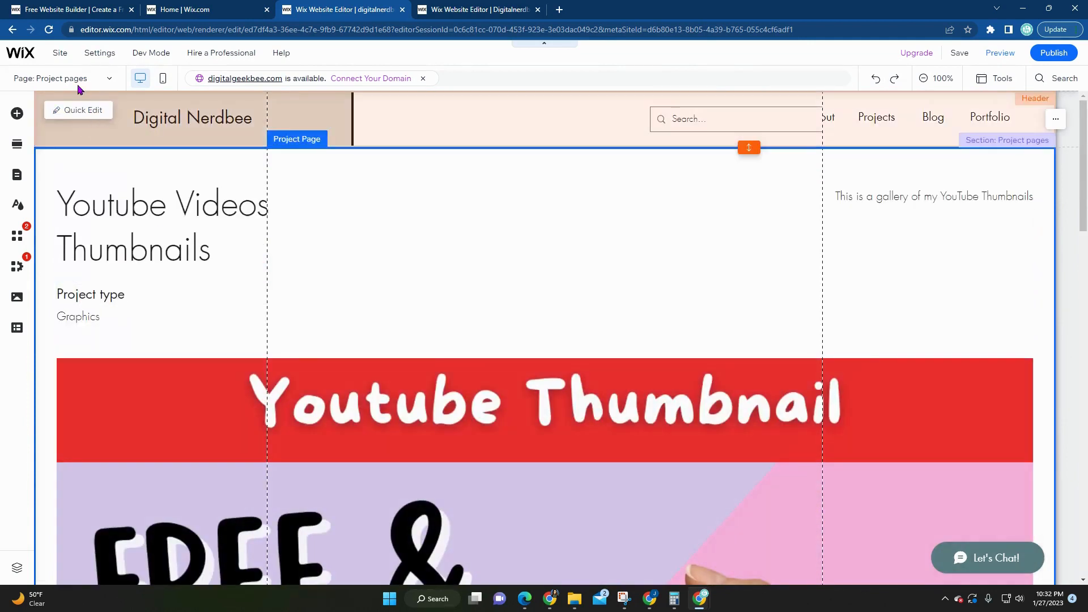
pyautogui.click(81, 83)
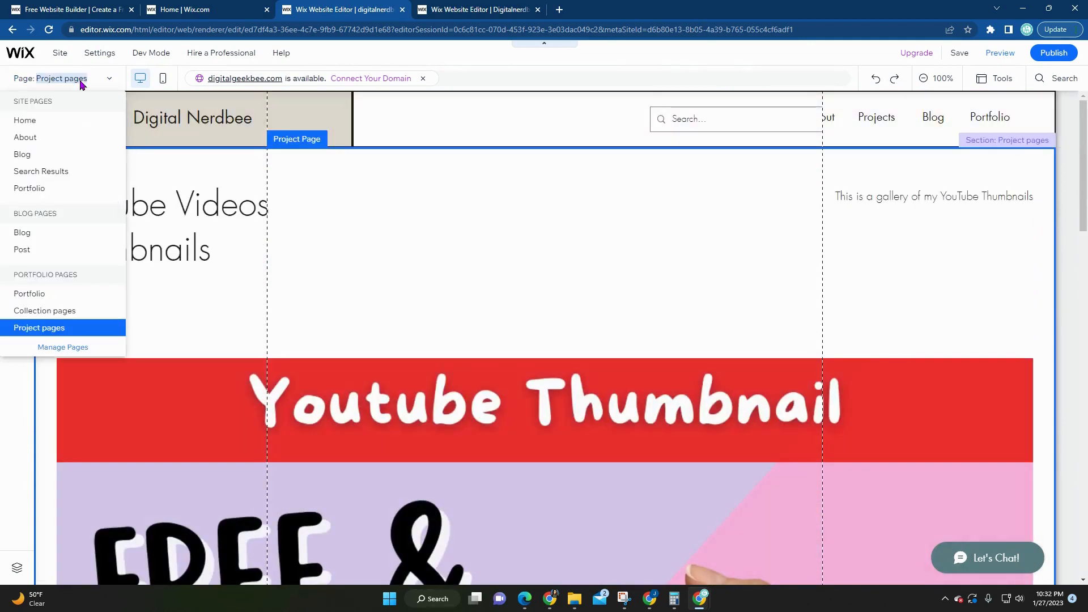
pyautogui.click(42, 190)
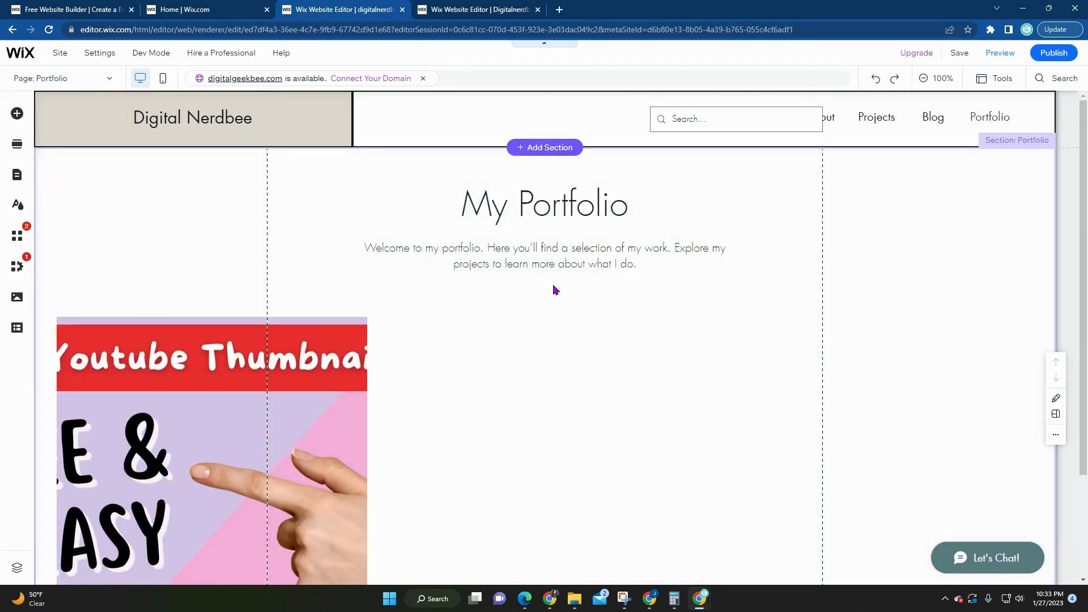
pyautogui.scroll(-3, 476, 410)
pyautogui.scroll(3, 468, 389)
# Open the quick edit options of the My Portfolio section and check both its content and layout settings.
pyautogui.click(364, 330)
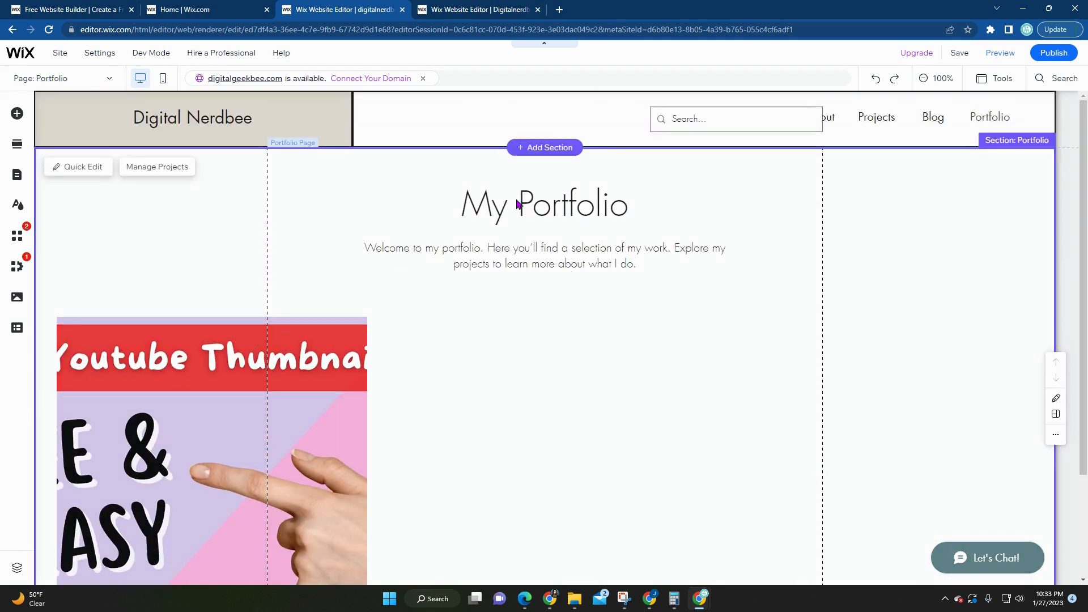
pyautogui.click(81, 171)
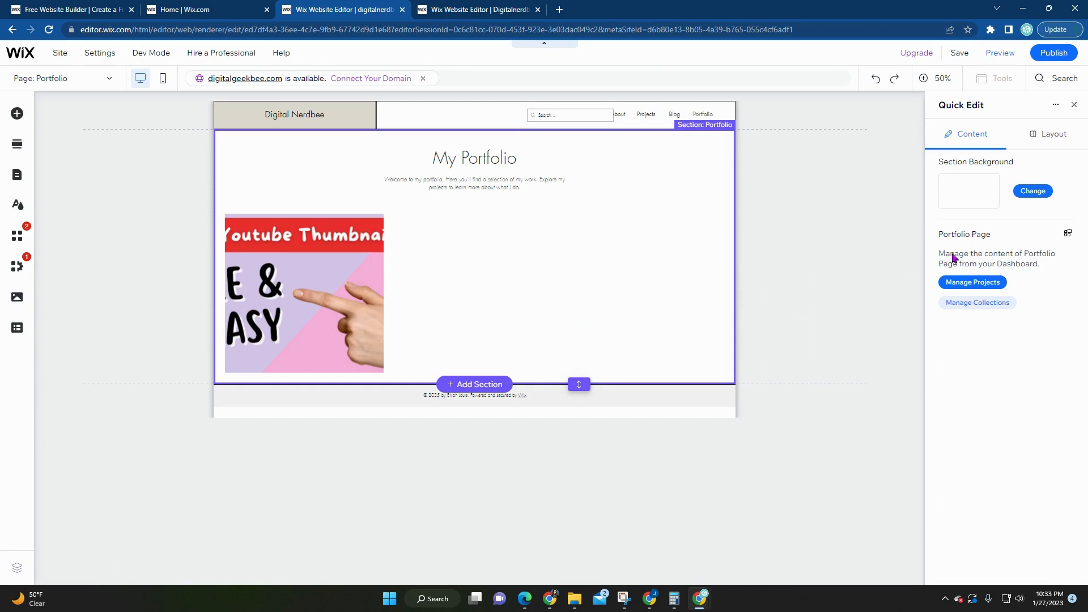
pyautogui.click(1043, 134)
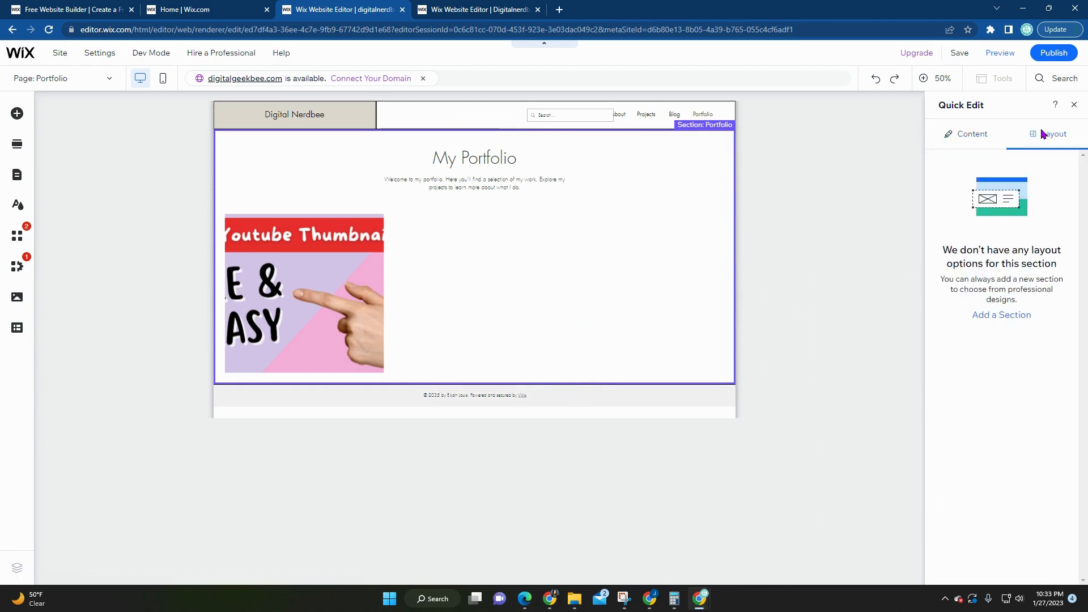
pyautogui.click(977, 134)
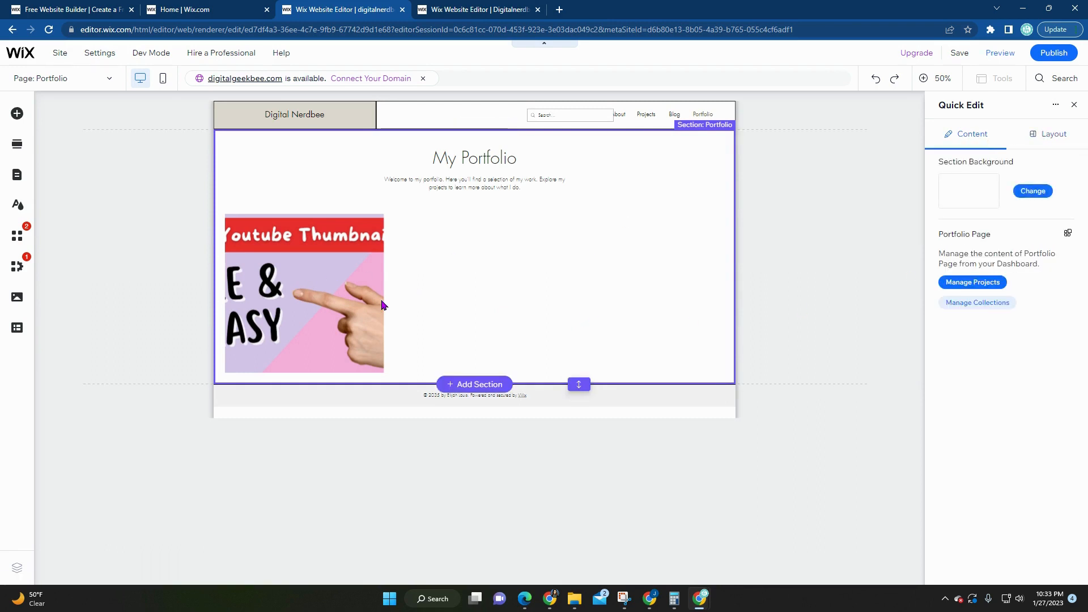
# Open the Blog page and add the "STAY IN THE KNOW" subscribe section with the cactus background above the posts.
pyautogui.click(72, 81)
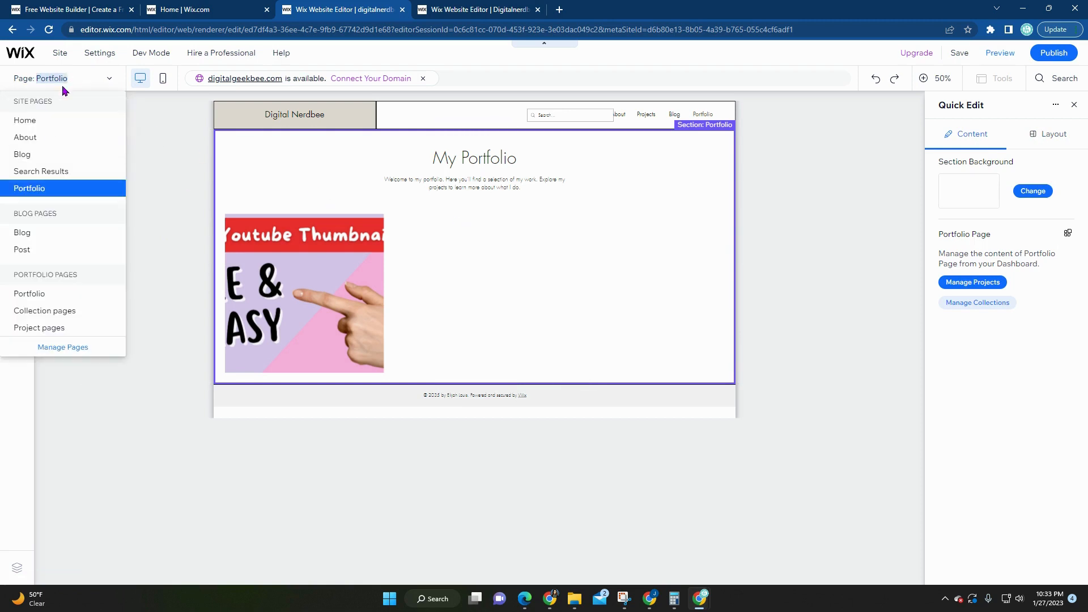
pyautogui.click(57, 236)
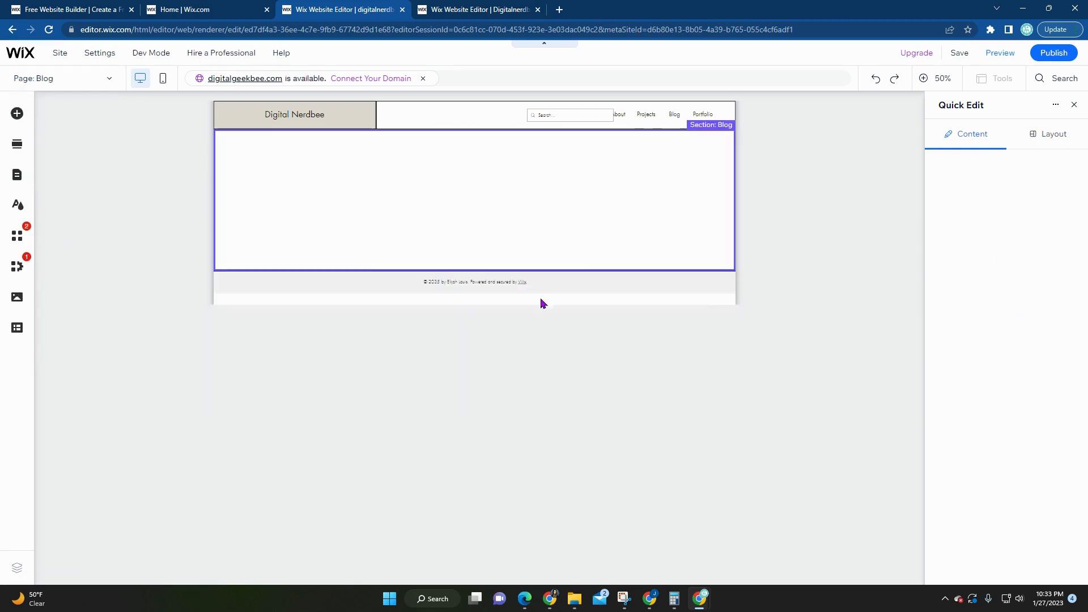
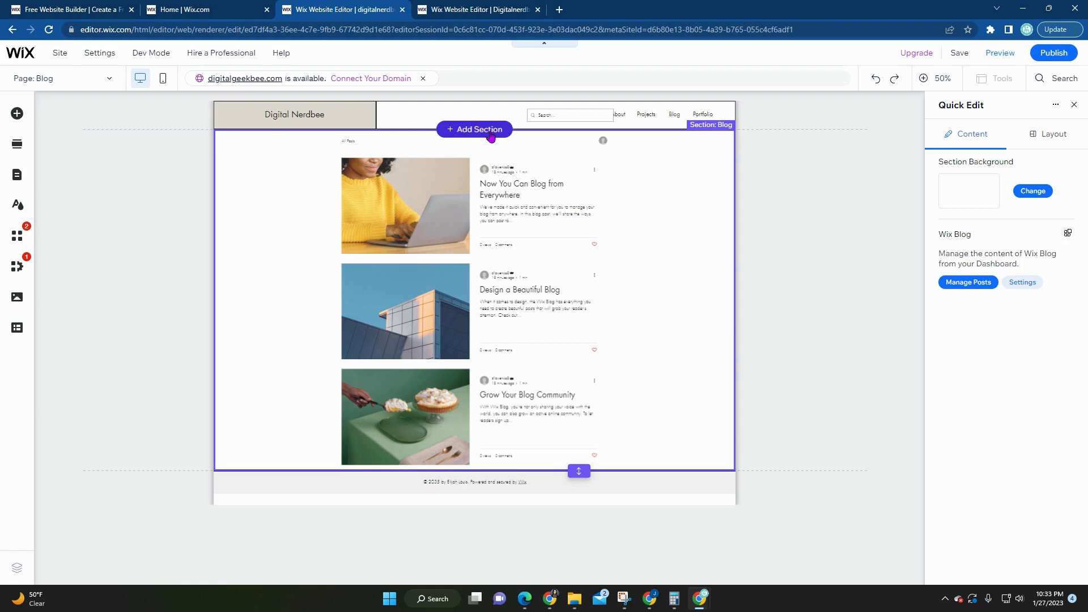
pyautogui.click(491, 137)
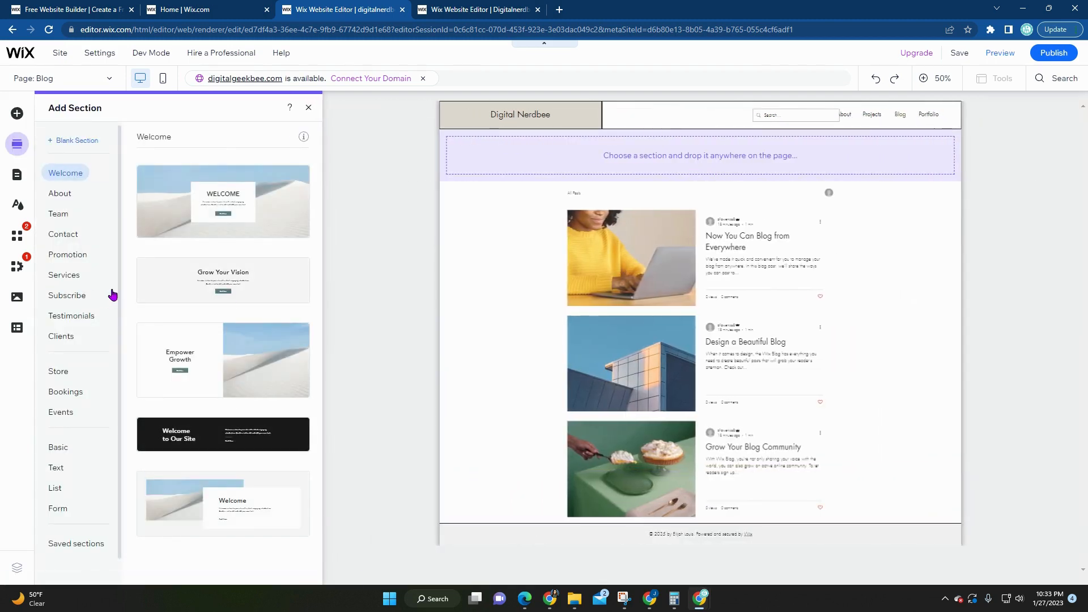
pyautogui.click(64, 298)
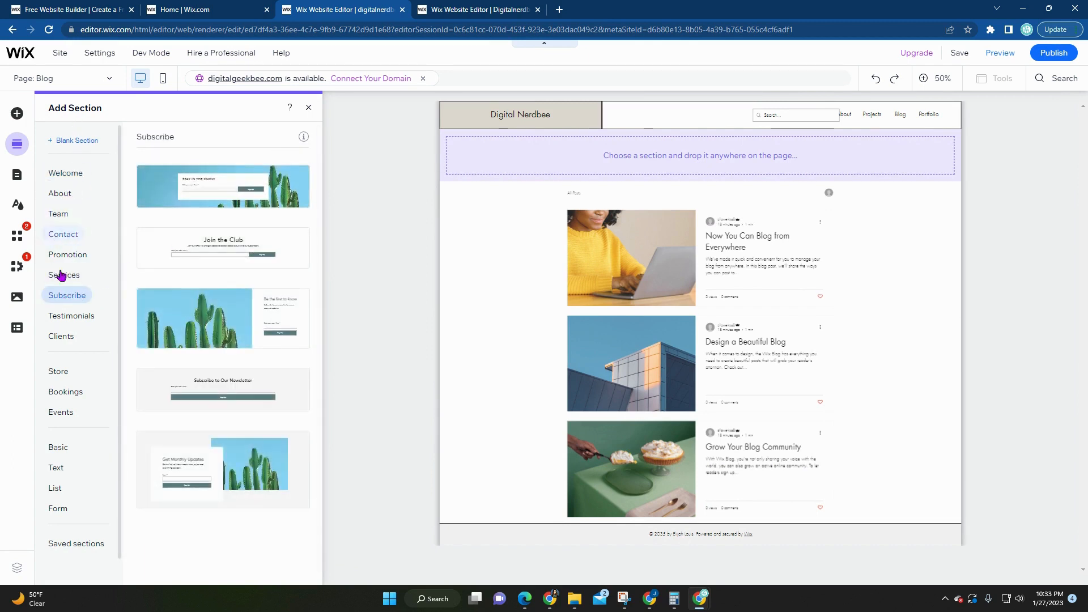
pyautogui.click(228, 181)
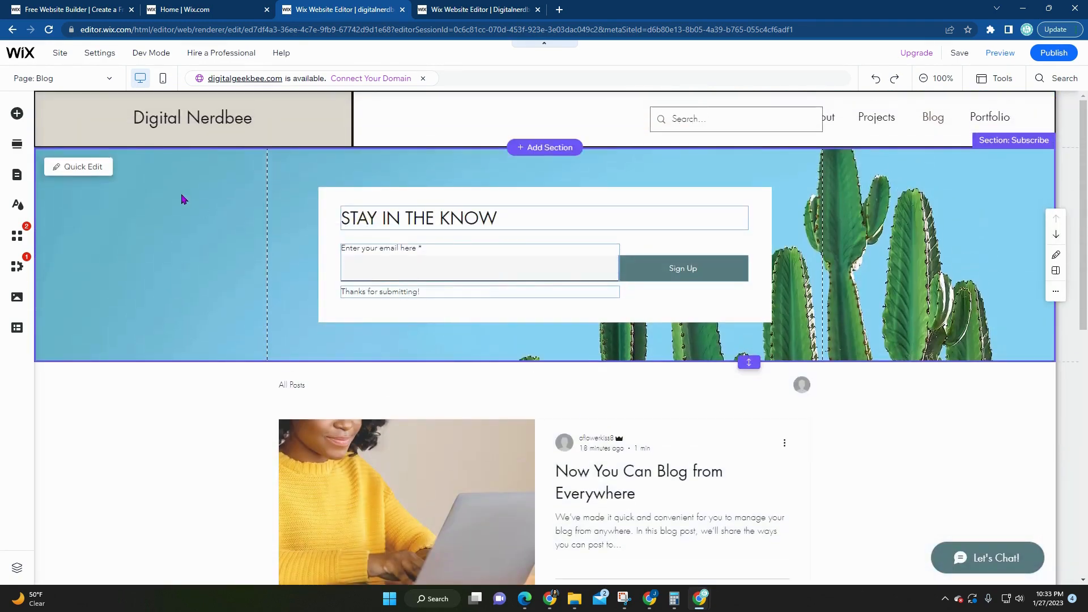
# Browse the addable element categories, including buttons, boxes, galleries, video, payments, store, community, bookings and contact forms, and close the list.
pyautogui.click(17, 114)
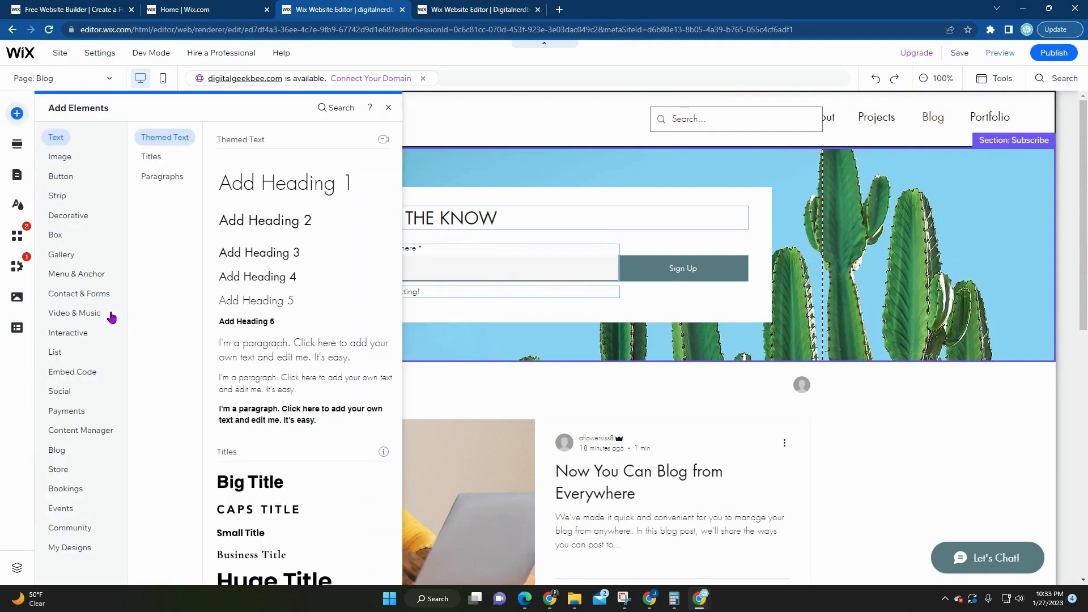
pyautogui.click(61, 177)
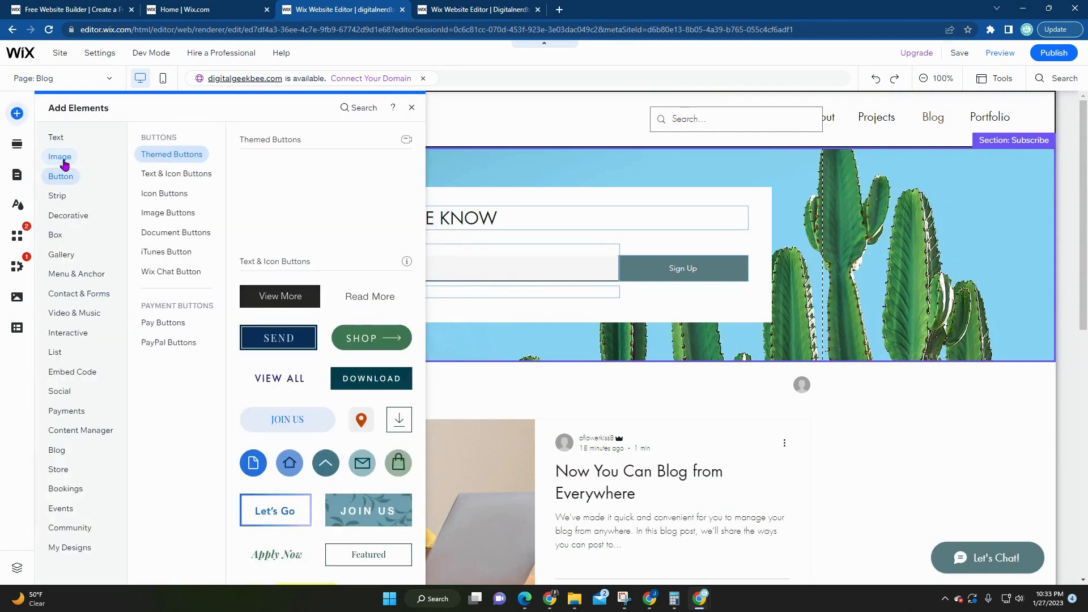
pyautogui.click(62, 159)
pyautogui.click(56, 237)
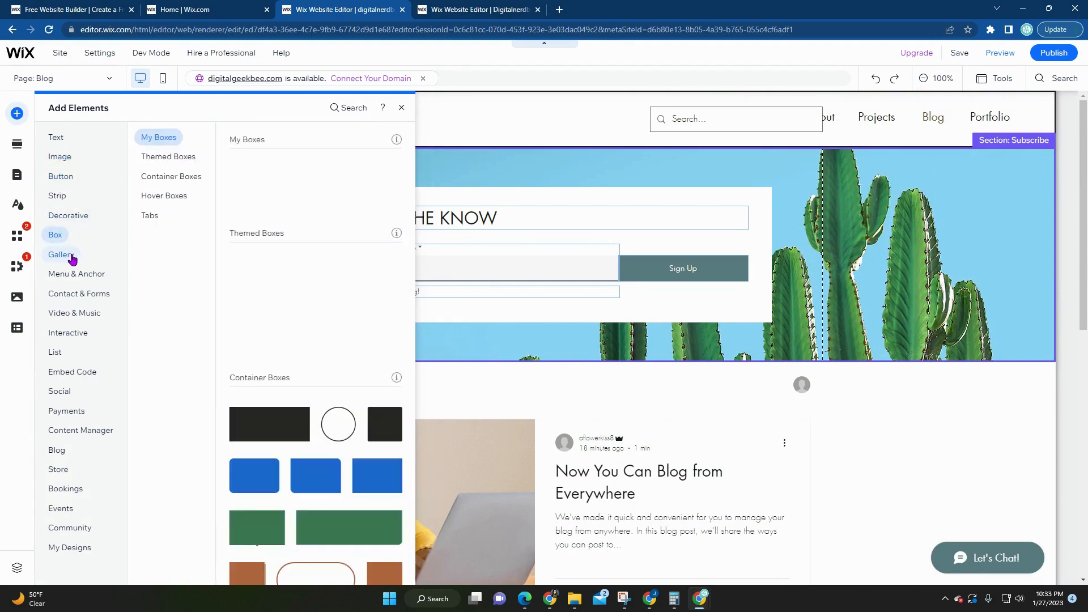
pyautogui.click(72, 258)
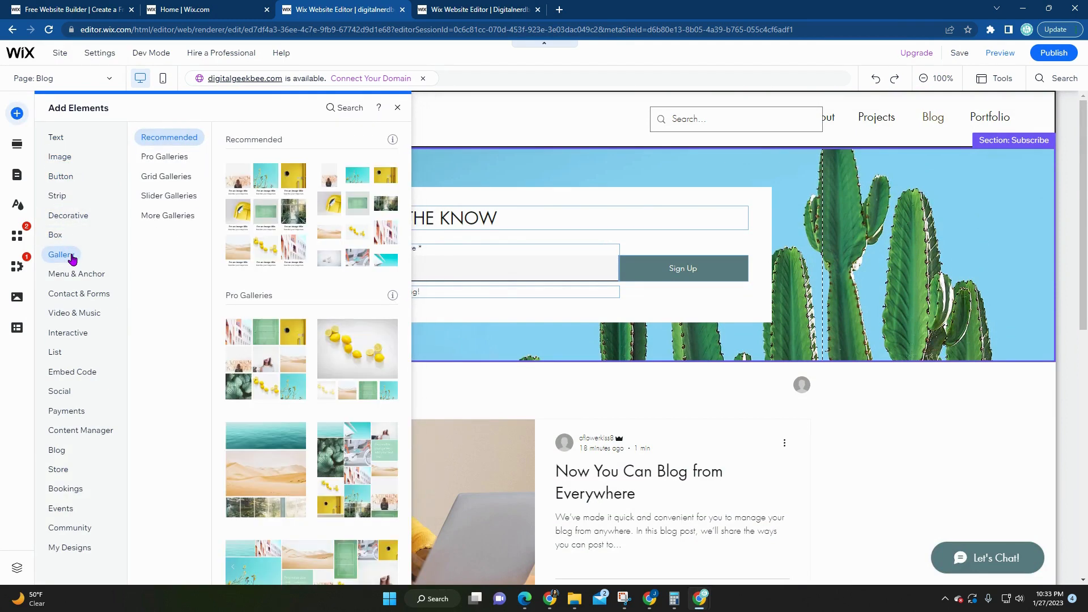
pyautogui.click(75, 277)
pyautogui.click(78, 313)
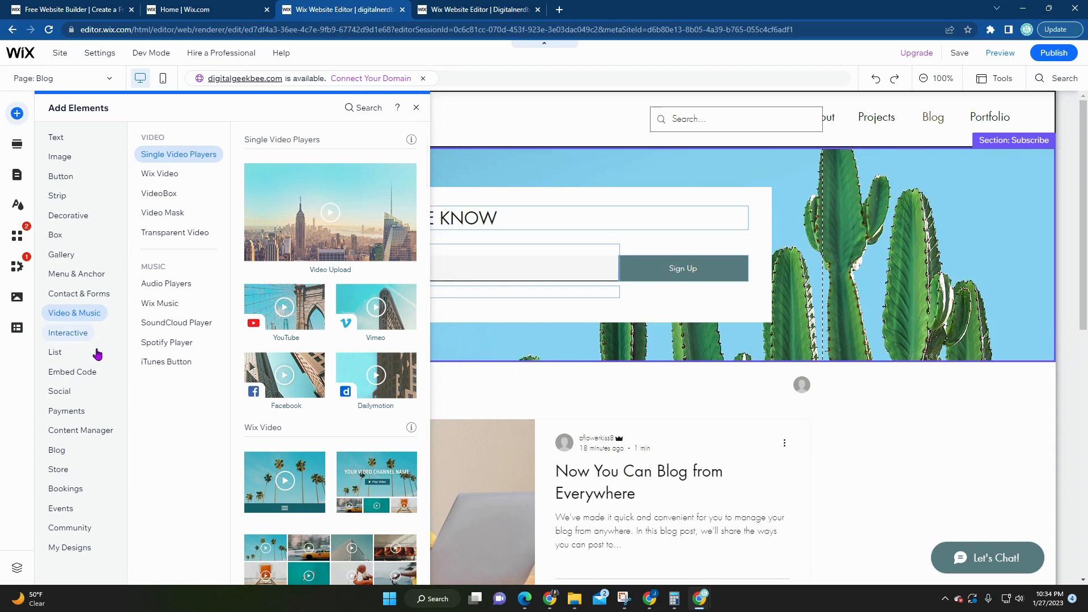
pyautogui.moveTo(63, 370)
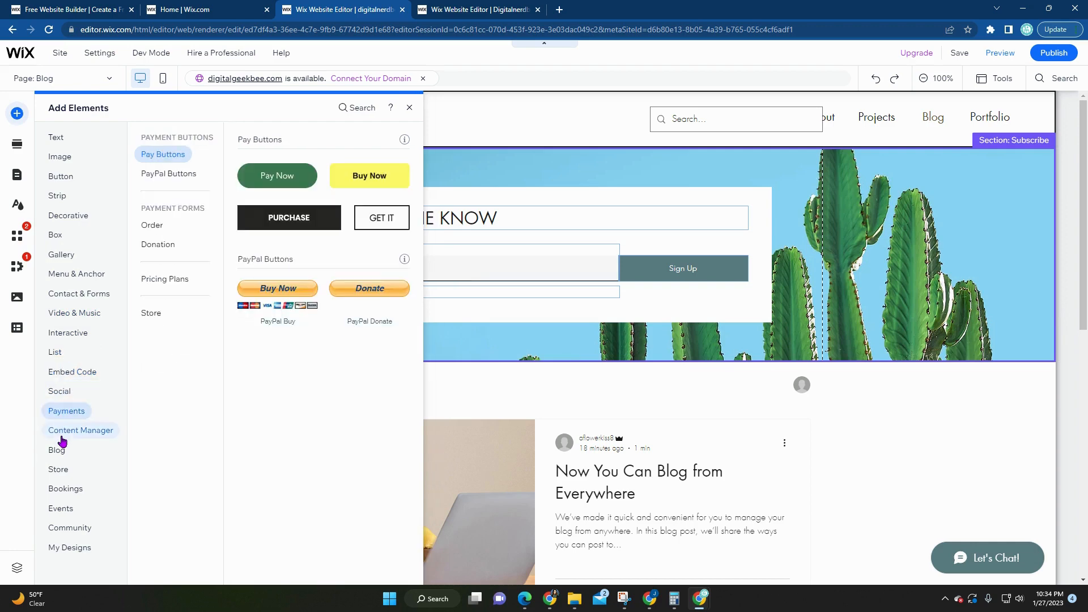
pyautogui.scroll(-4, 1069, 274)
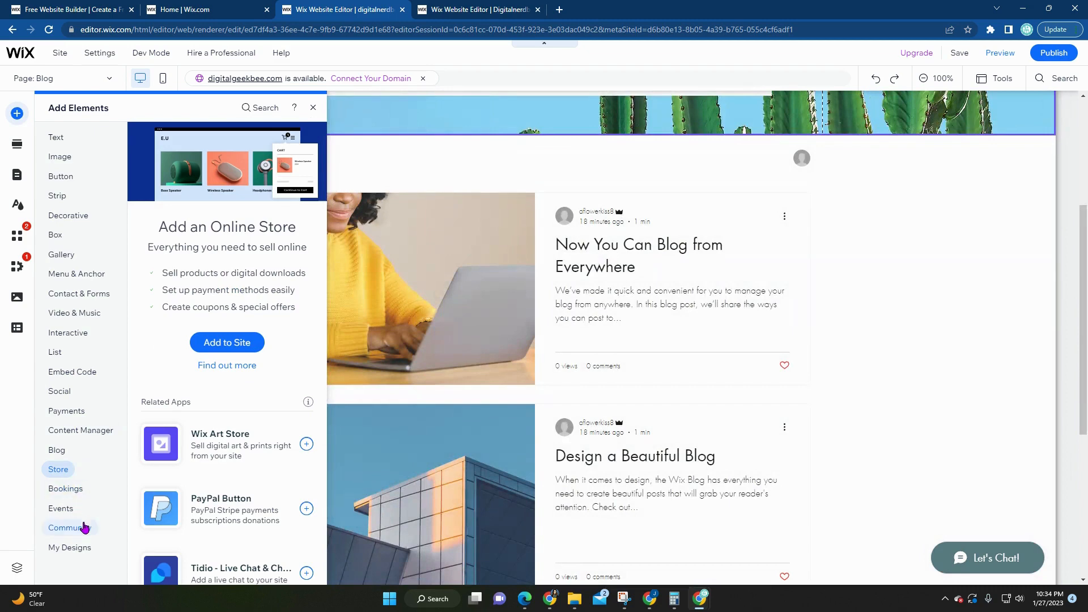
pyautogui.moveTo(83, 527)
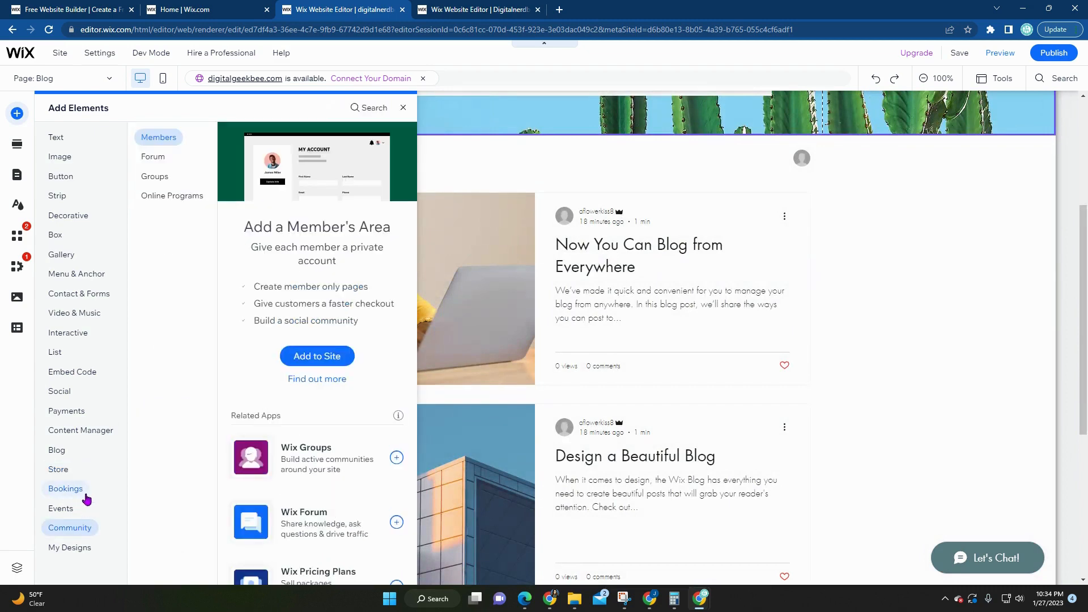
pyautogui.moveTo(87, 498)
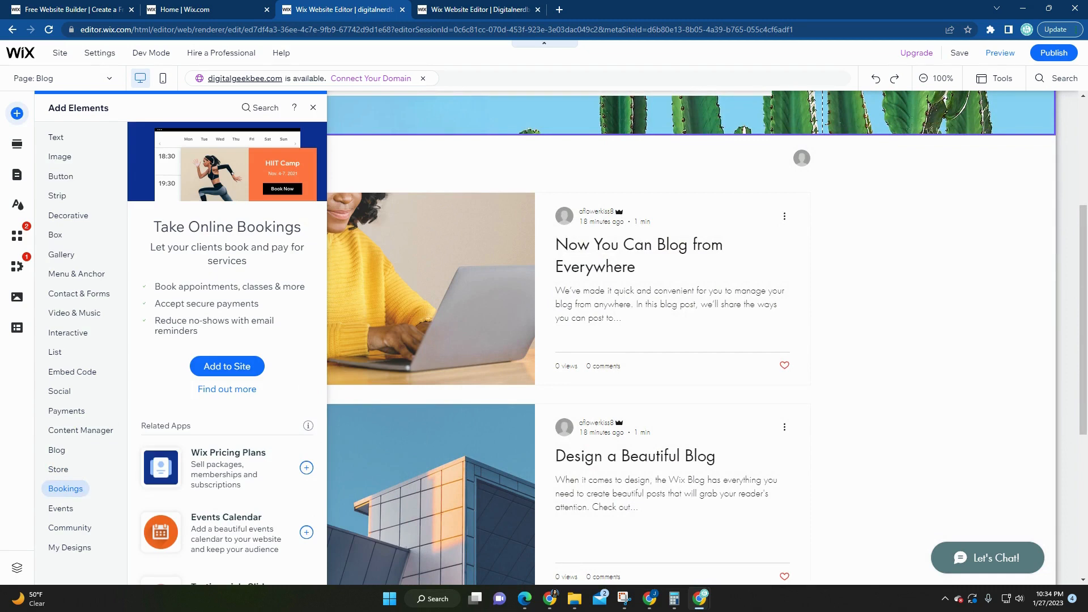
pyautogui.moveTo(80, 293)
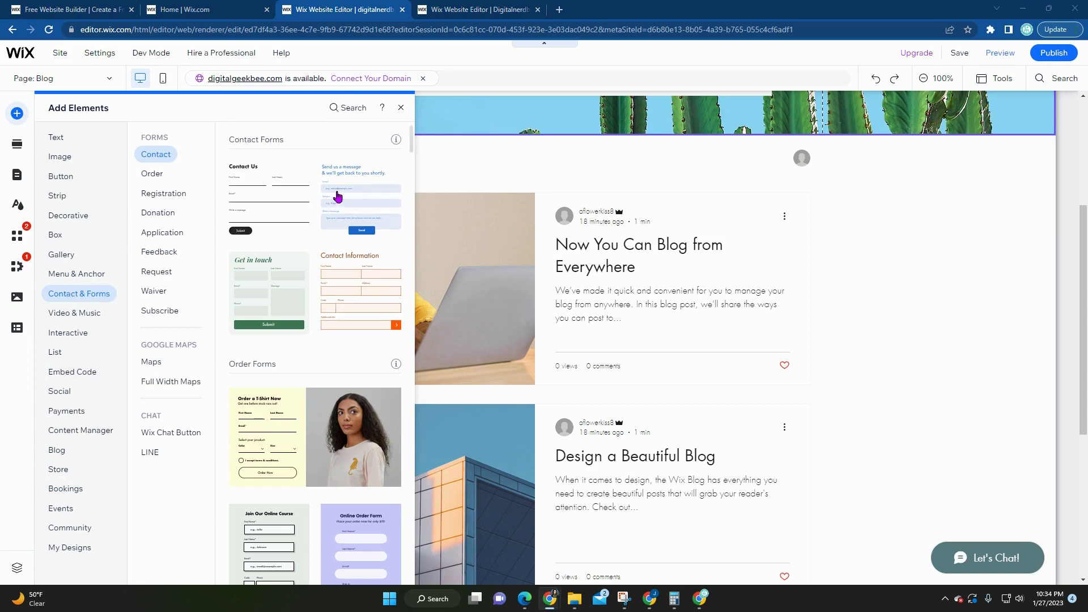
pyautogui.click(401, 107)
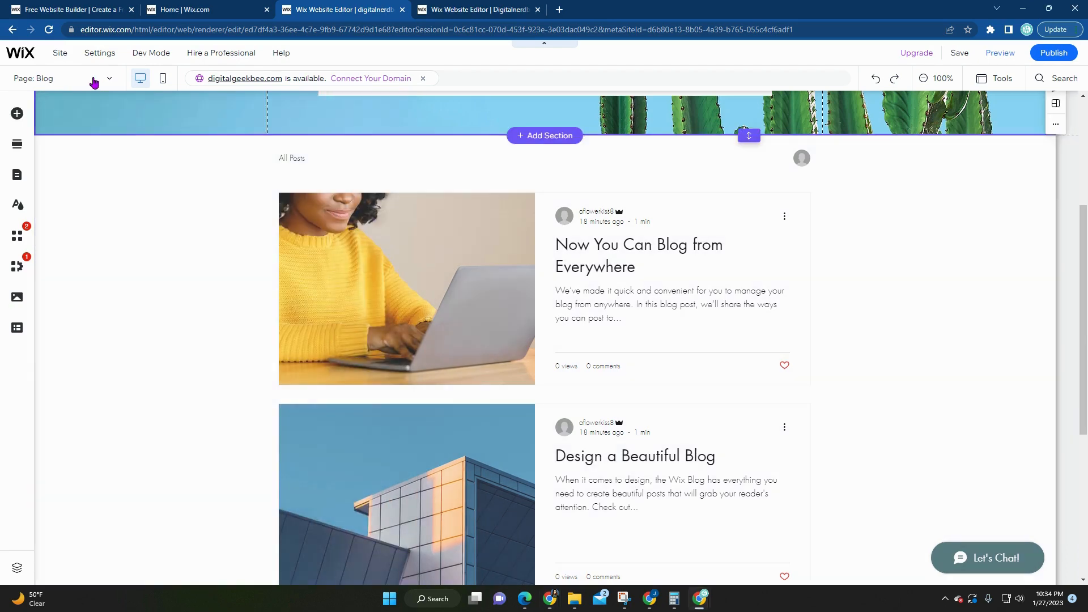
# Open the About page and examine it from the introduction through the latest projects to the contact details and footer.
pyautogui.click(94, 83)
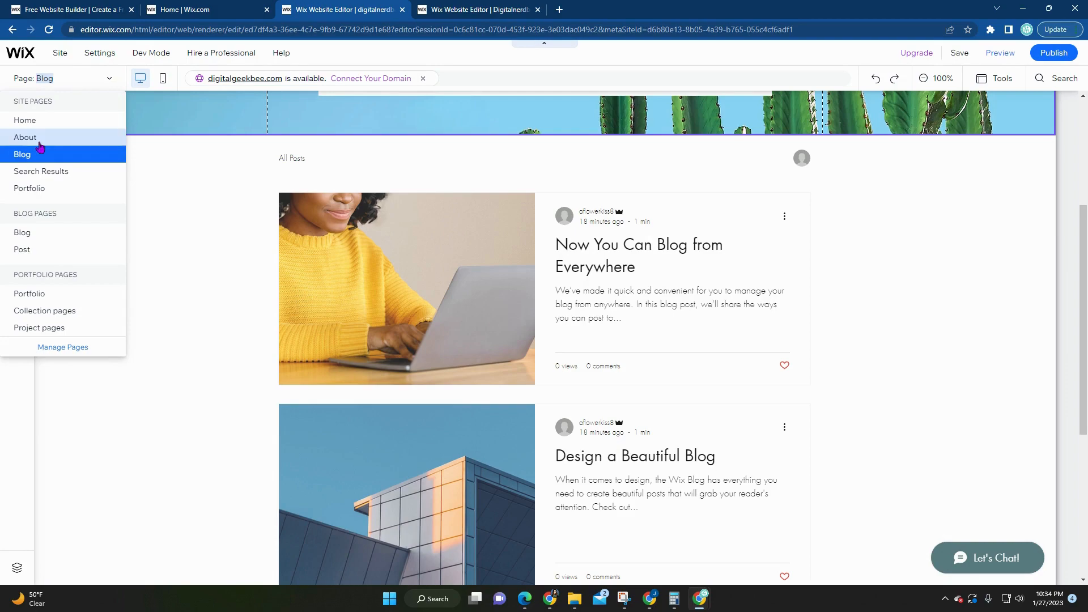
pyautogui.click(42, 136)
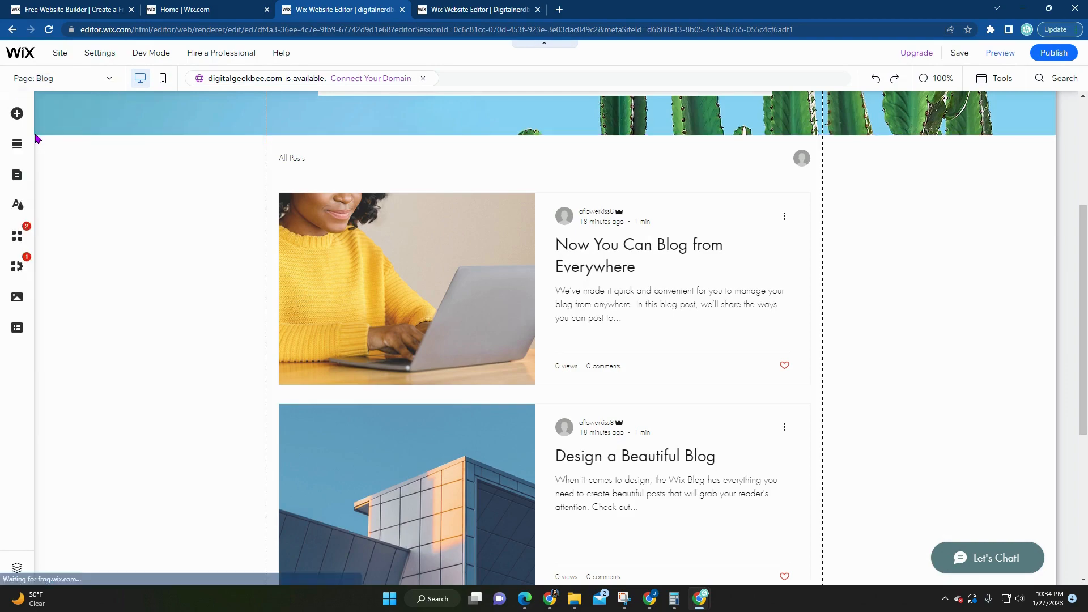
pyautogui.scroll(-6, 433, 505)
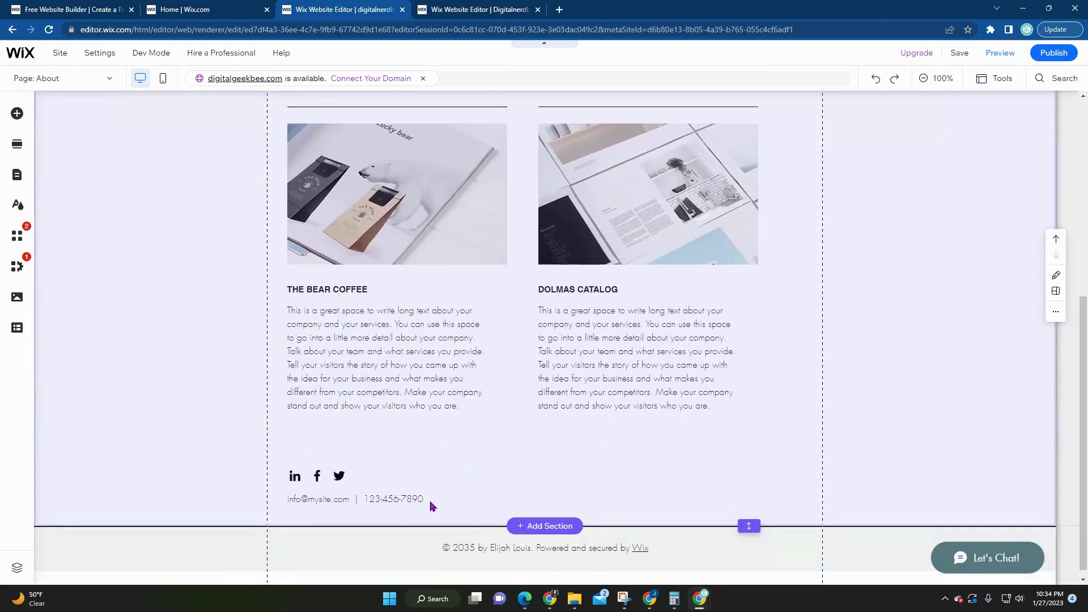
pyautogui.scroll(6, 568, 475)
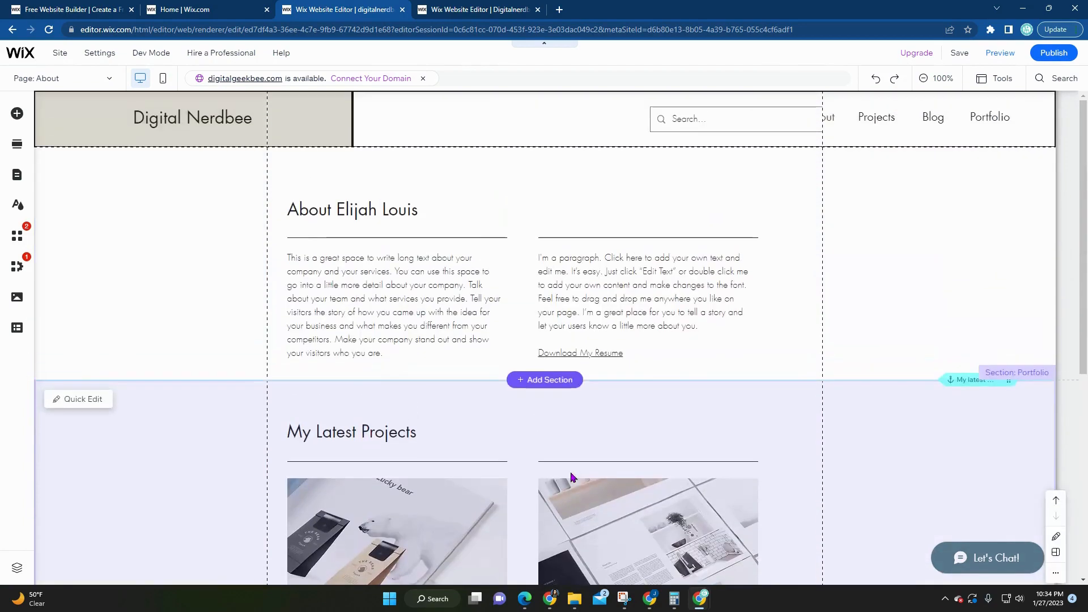
pyautogui.scroll(-5, 573, 478)
pyautogui.scroll(3, 571, 477)
pyautogui.scroll(-4, 539, 418)
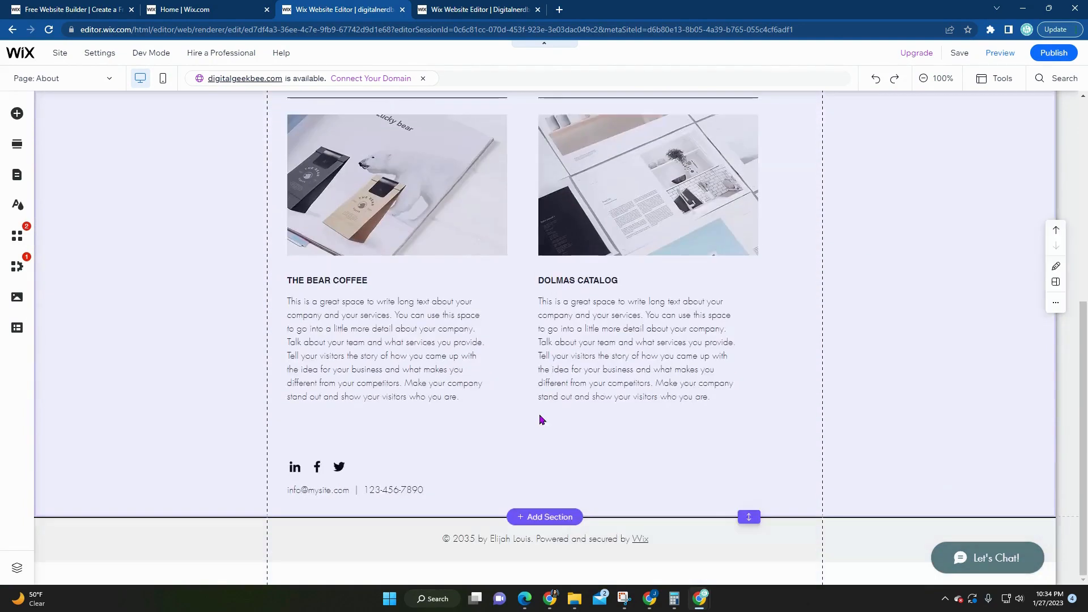
pyautogui.scroll(5, 574, 293)
pyautogui.scroll(-5, 556, 430)
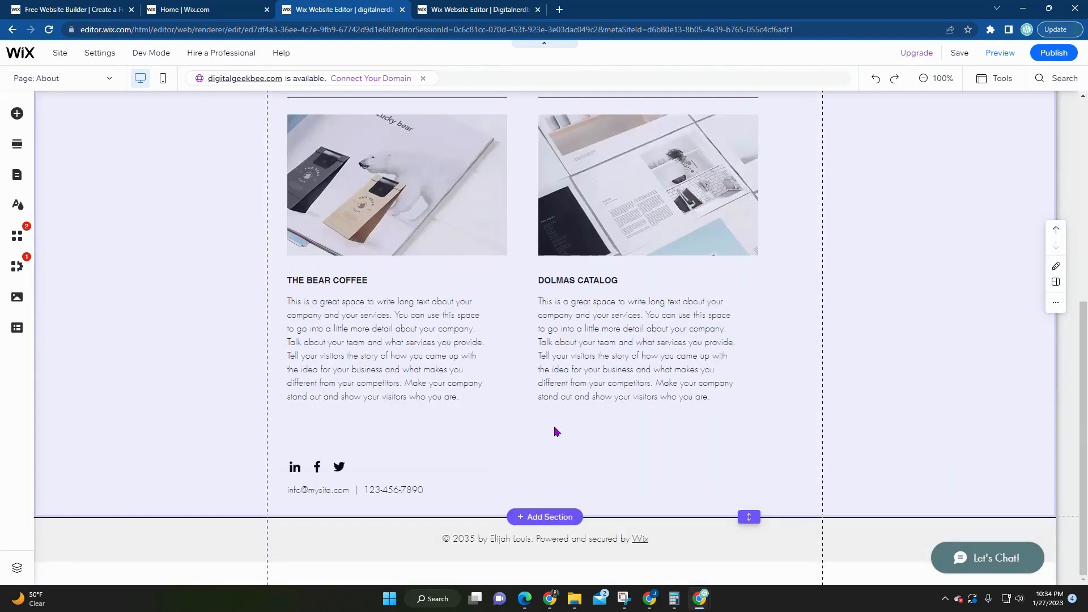
# Add the "Leave us a message and we'll get back to you." form section above the footer of the About page.
pyautogui.click(541, 517)
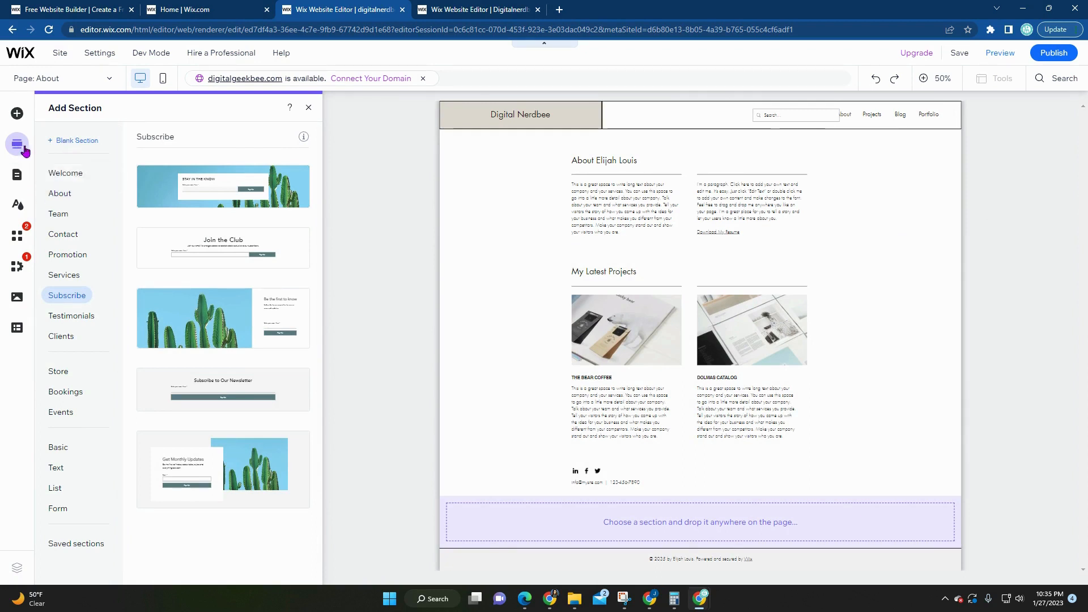
pyautogui.scroll(-1, 81, 345)
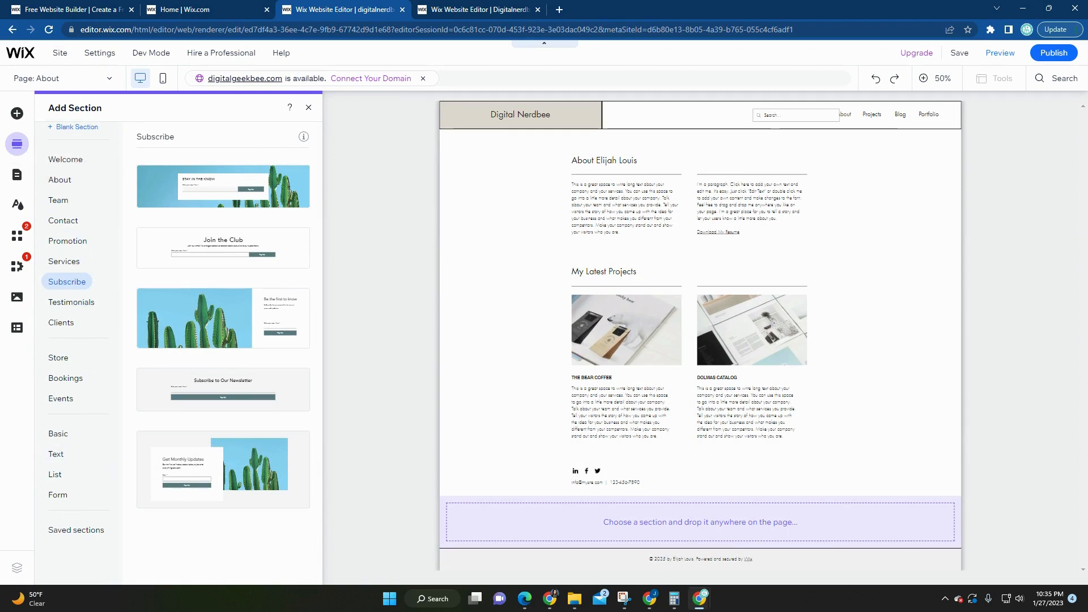
pyautogui.click(61, 496)
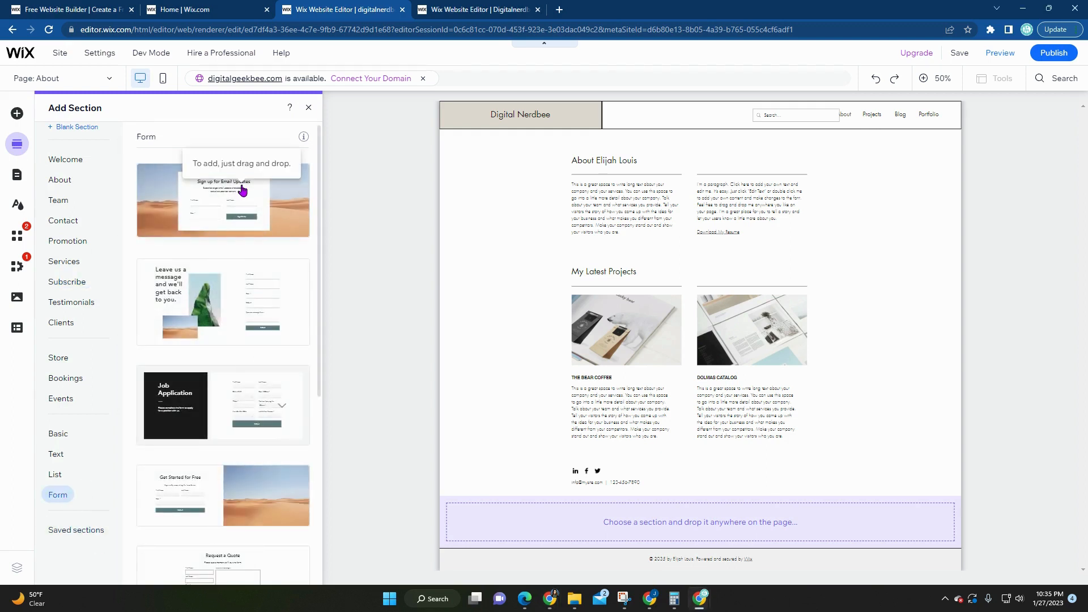
pyautogui.moveTo(187, 300); pyautogui.dragTo(643, 523)
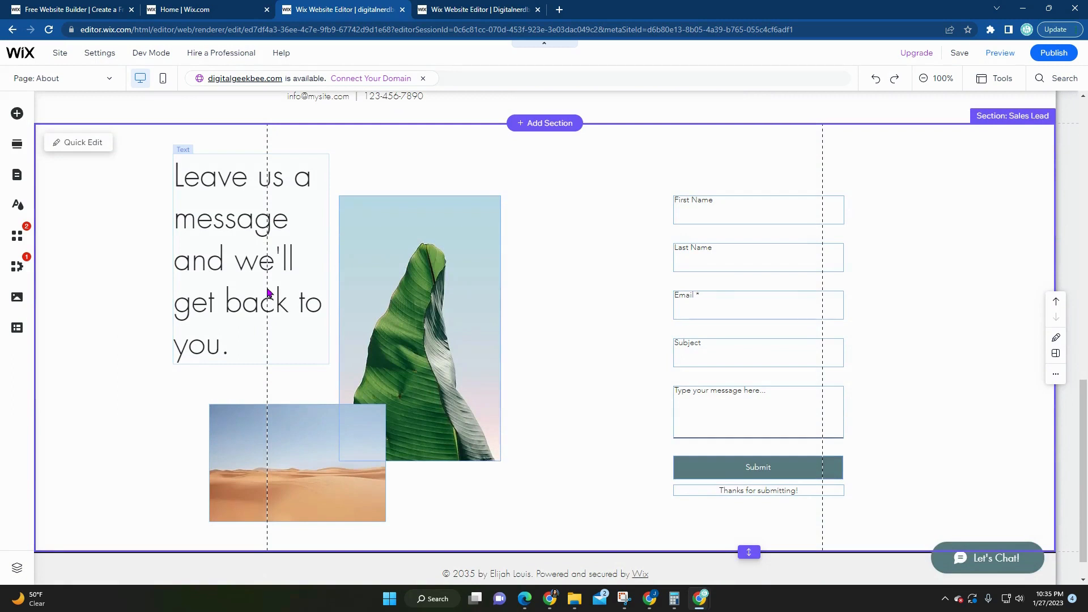
# Replace the heading text of the contact form section with "Let's Connect.".
pyautogui.click(269, 293)
pyautogui.click(263, 344)
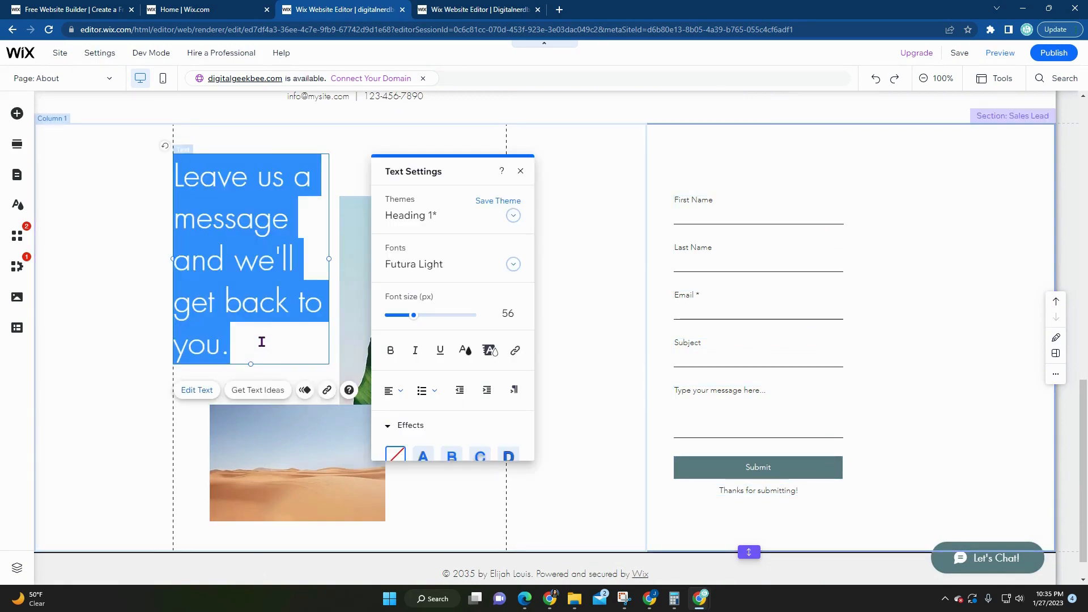
pyautogui.press('BackSpace')
pyautogui.write("Let's Conne")
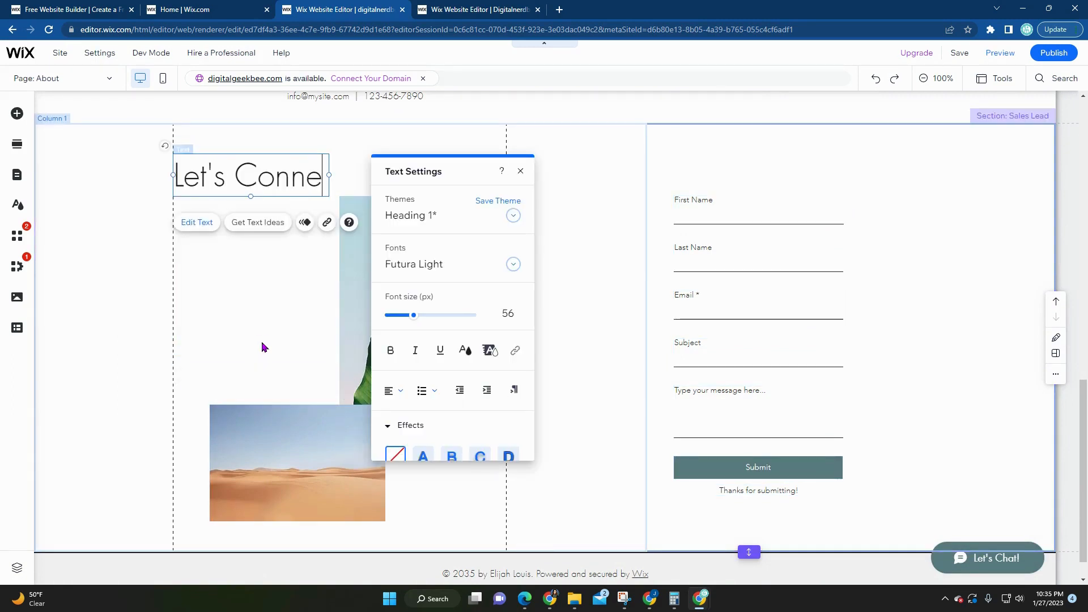
pyautogui.write('ct.')
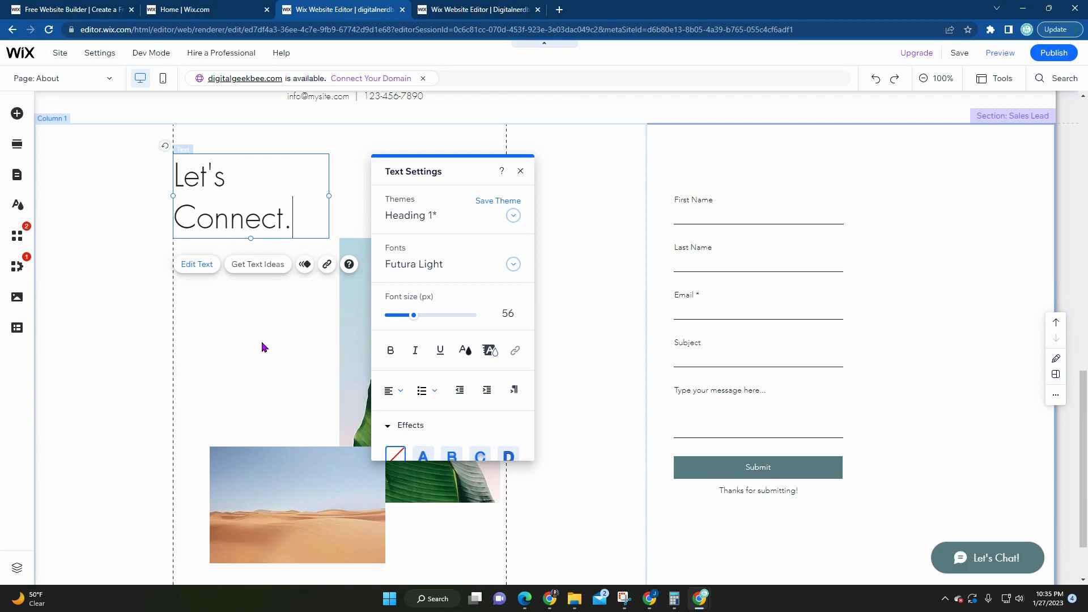
pyautogui.click(587, 276)
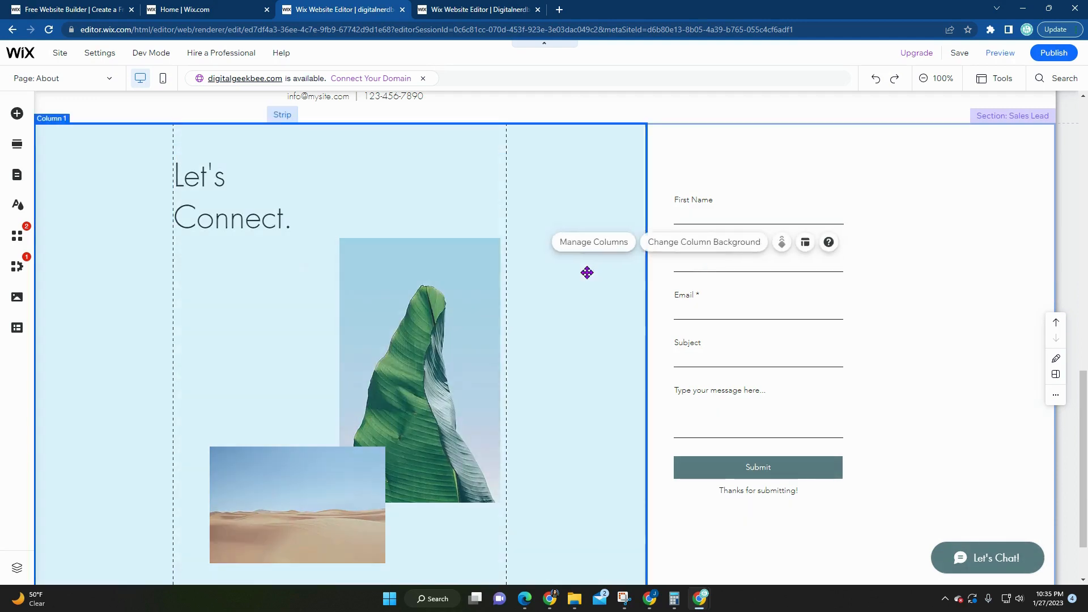
# Open the contact form's settings and set its success message to "Thanks for submitting! You are super amazing!".
pyautogui.click(749, 312)
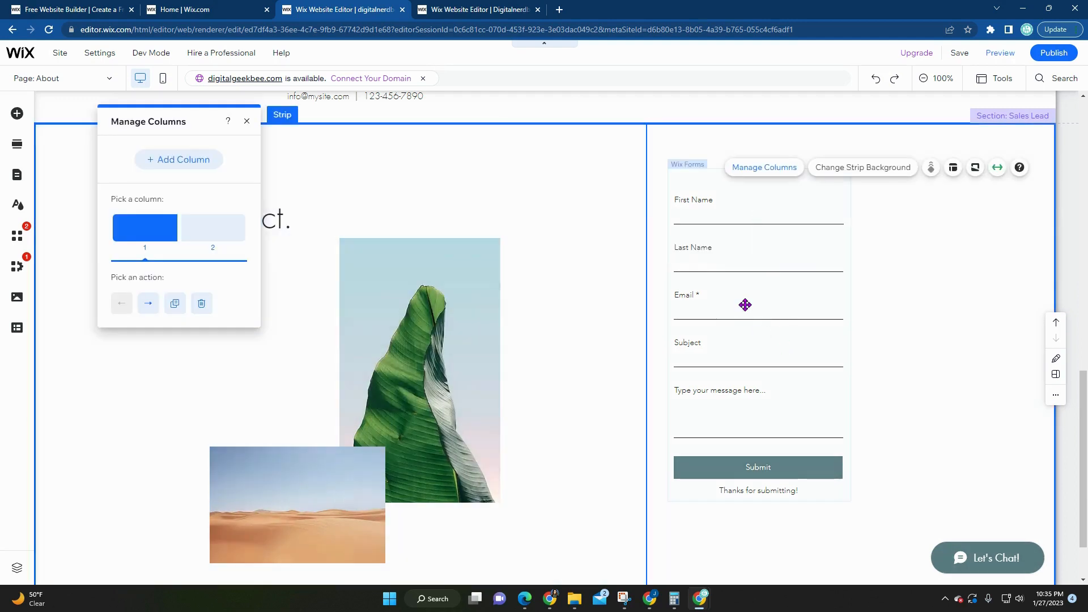
pyautogui.click(745, 304)
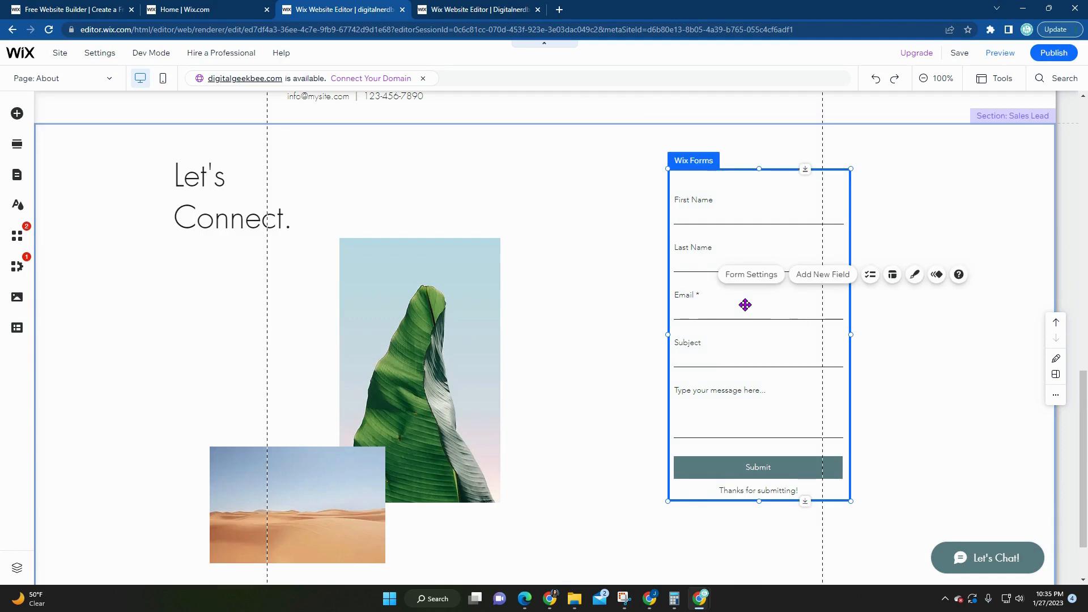
pyautogui.click(752, 276)
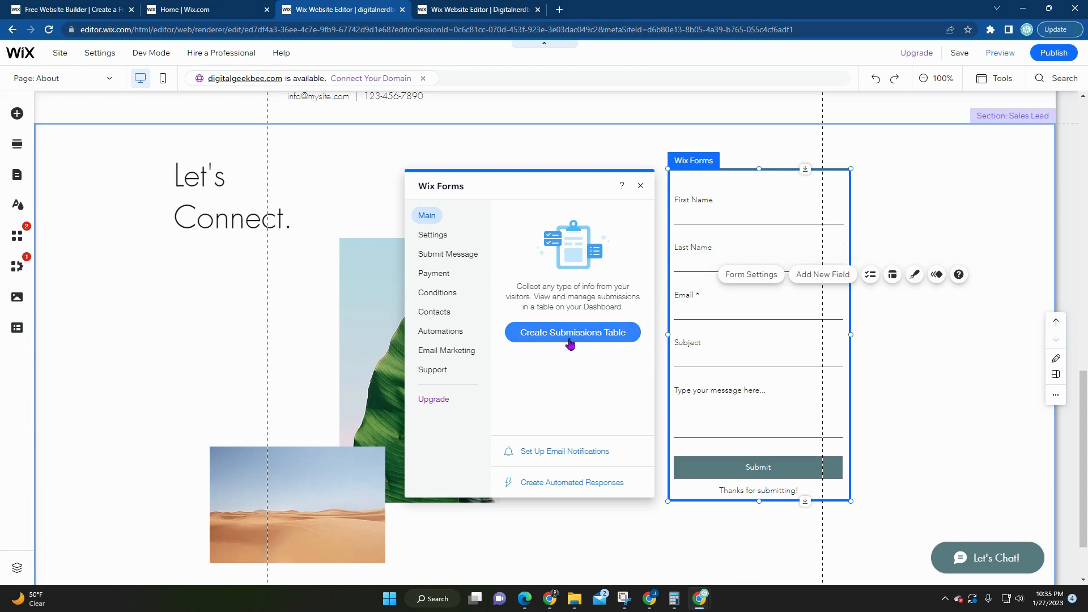
pyautogui.click(431, 238)
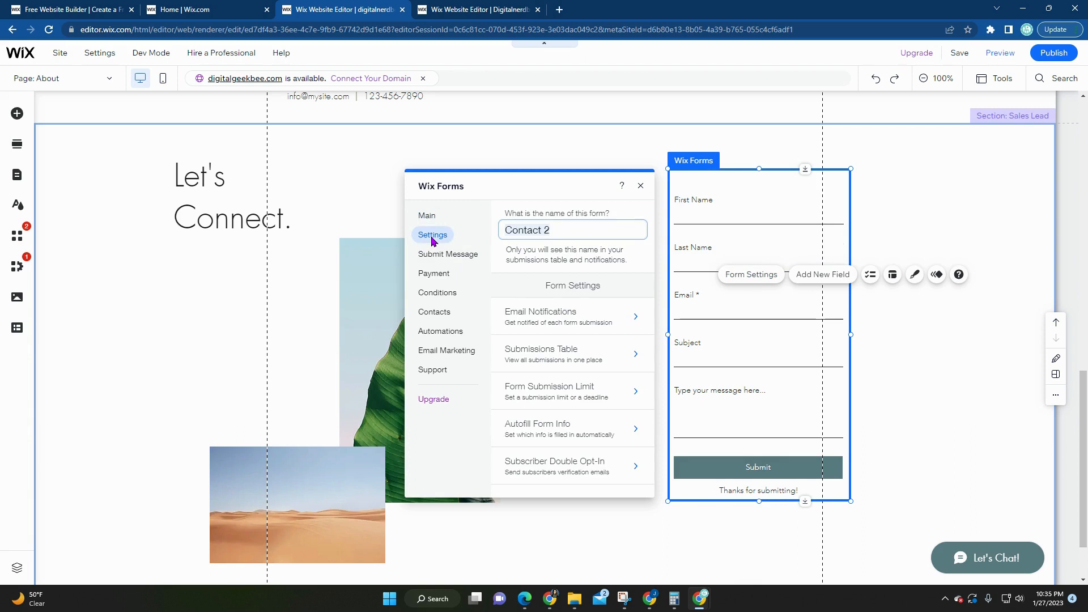
pyautogui.click(445, 253)
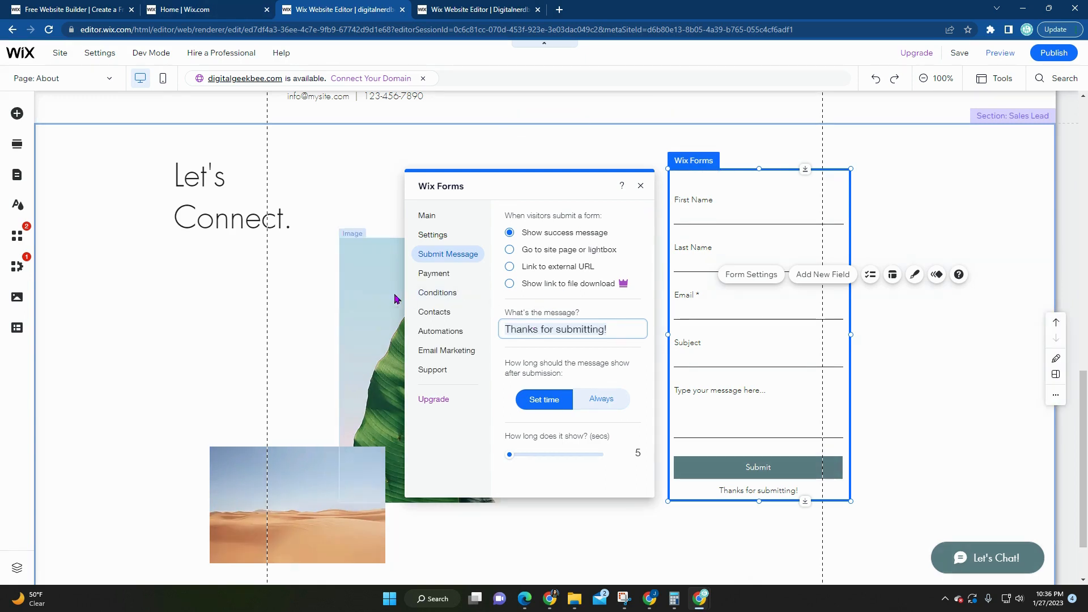
pyautogui.click(619, 330)
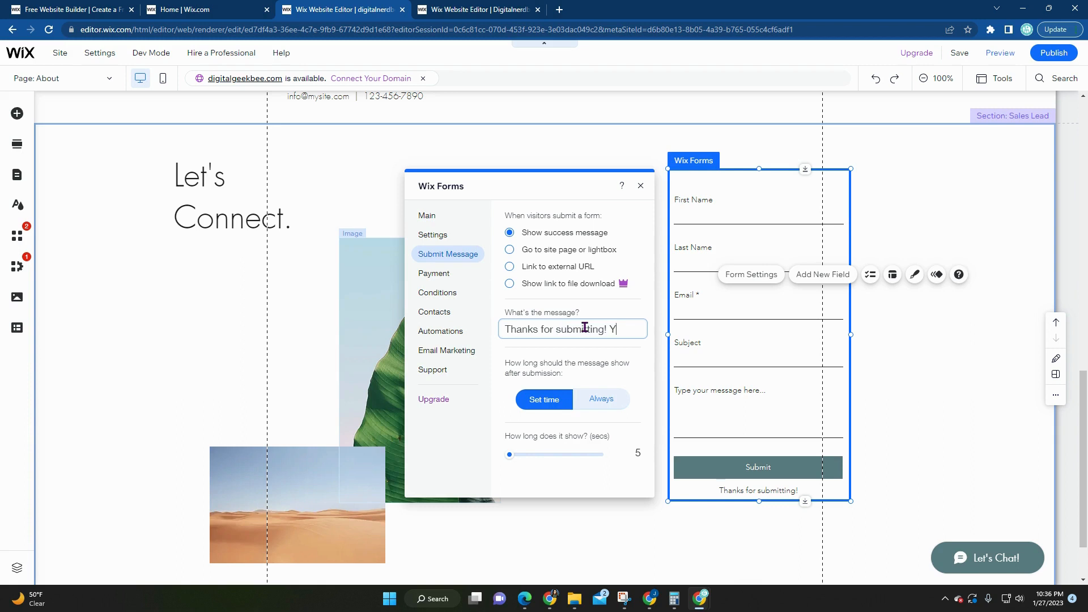
pyautogui.write('You are')
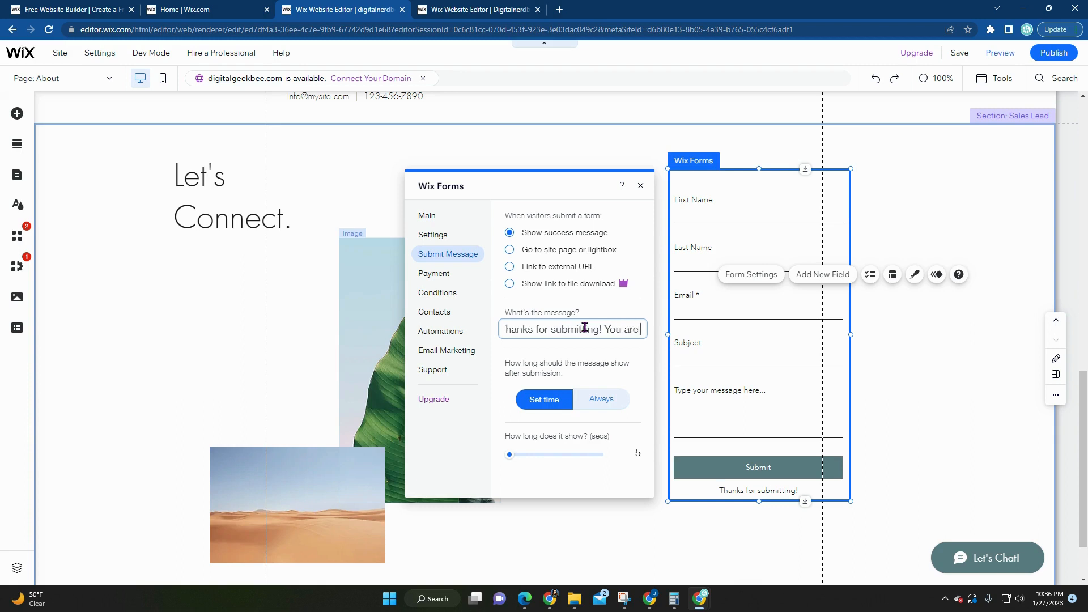
pyautogui.write(' super')
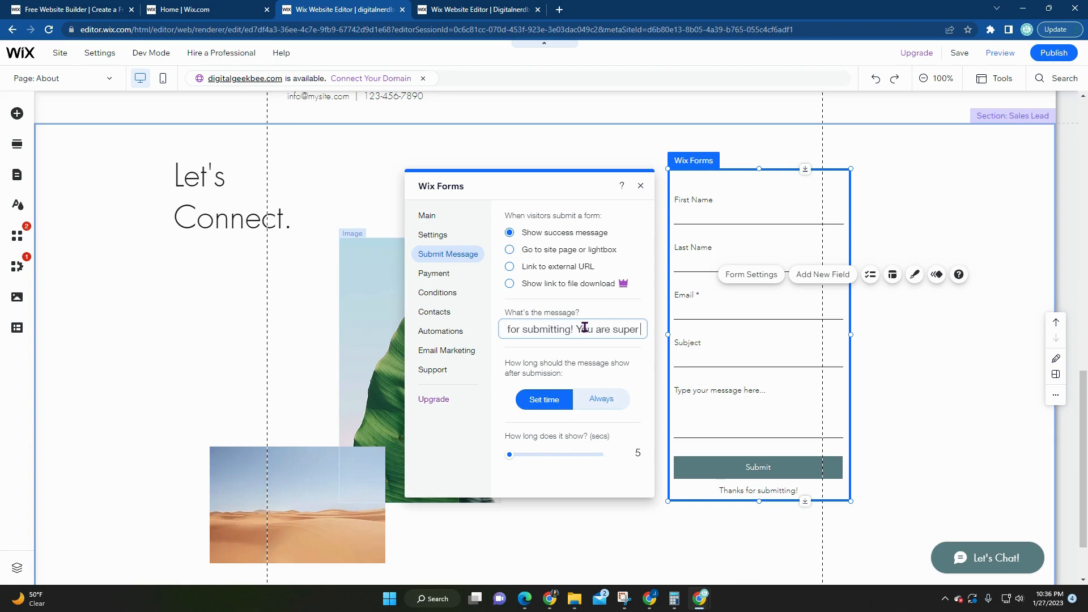
pyautogui.write(' amazing!')
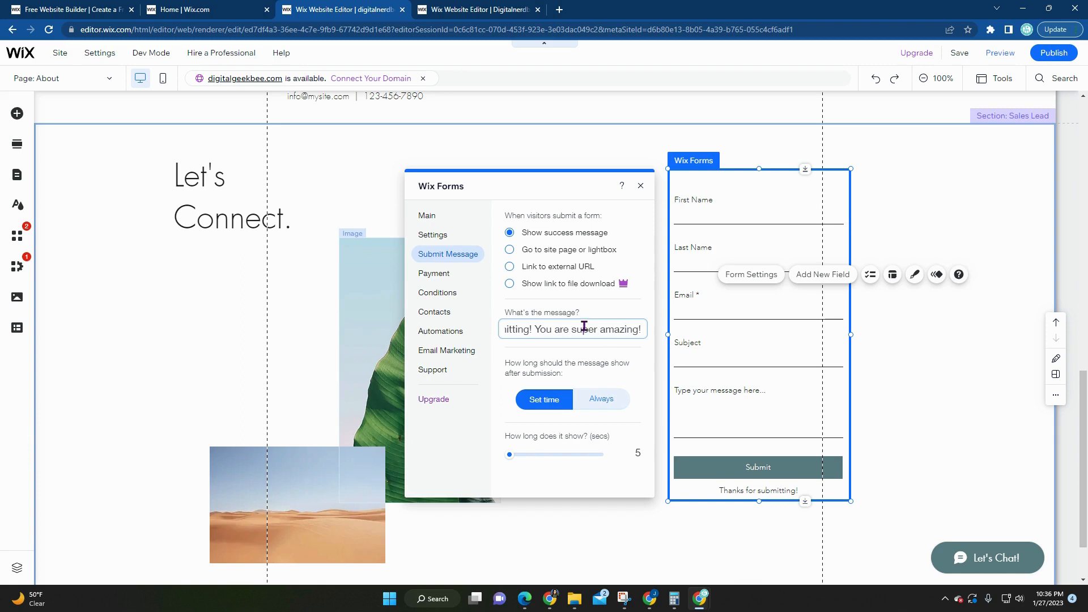
# Look through the form's conditions, contacts, automations, email marketing and support settings, and return to the main settings.
pyautogui.click(437, 293)
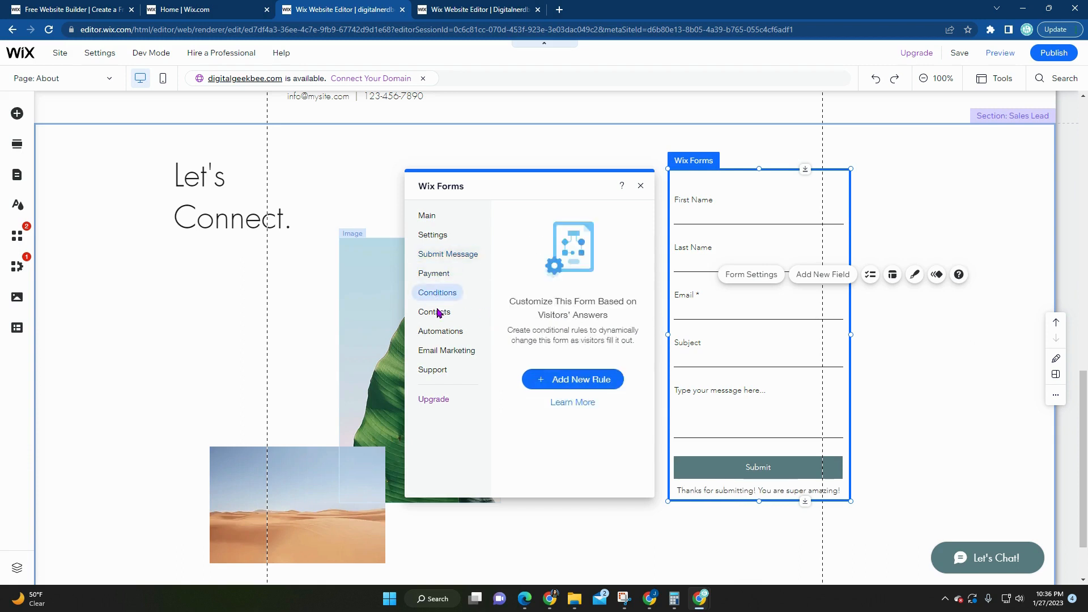
pyautogui.click(434, 312)
pyautogui.click(436, 337)
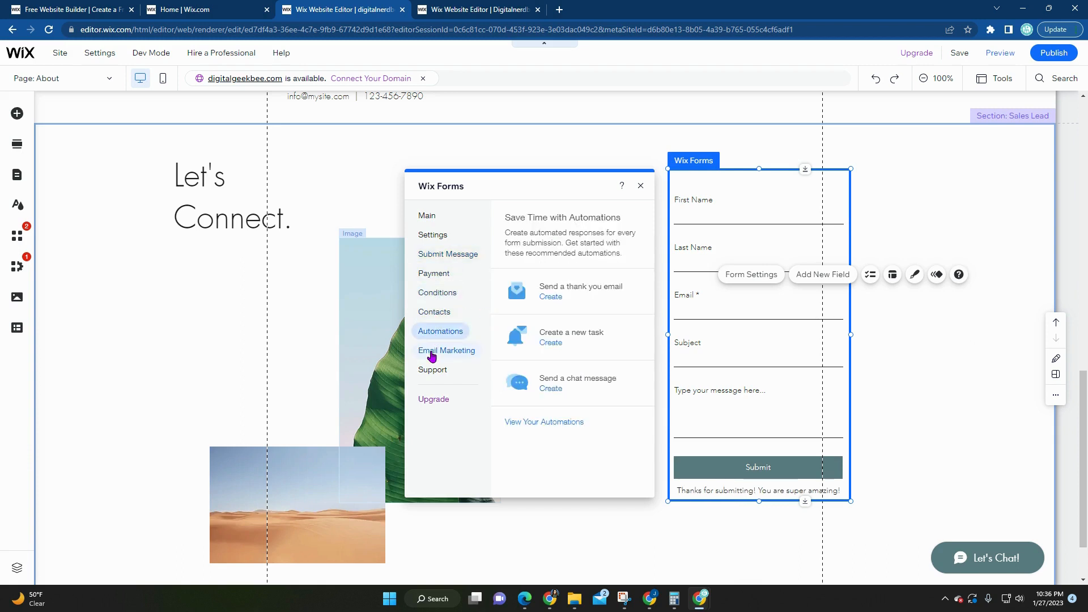
pyautogui.click(431, 355)
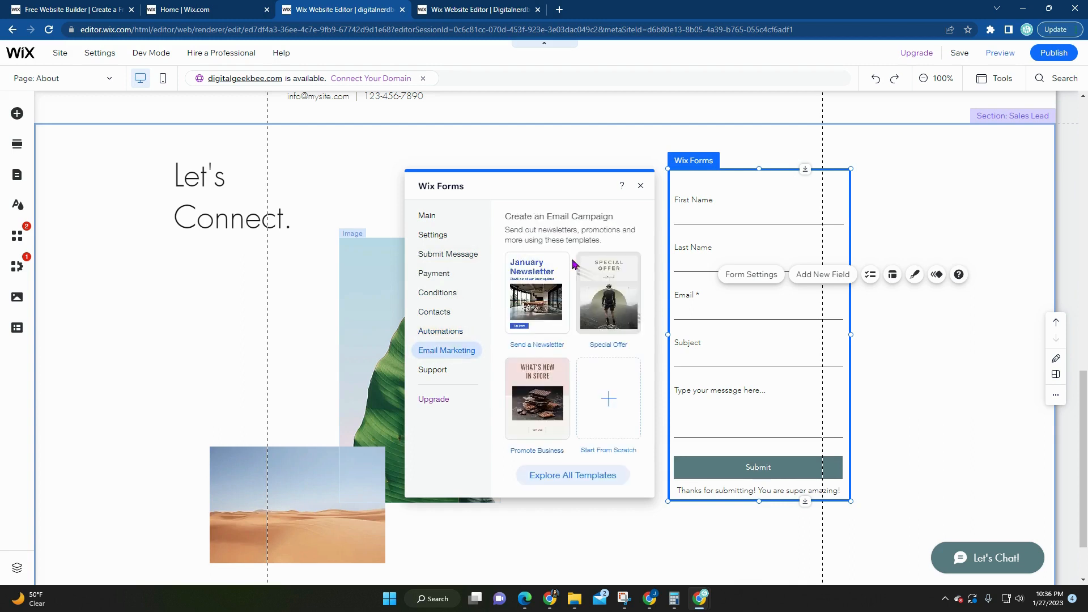
pyautogui.click(432, 380)
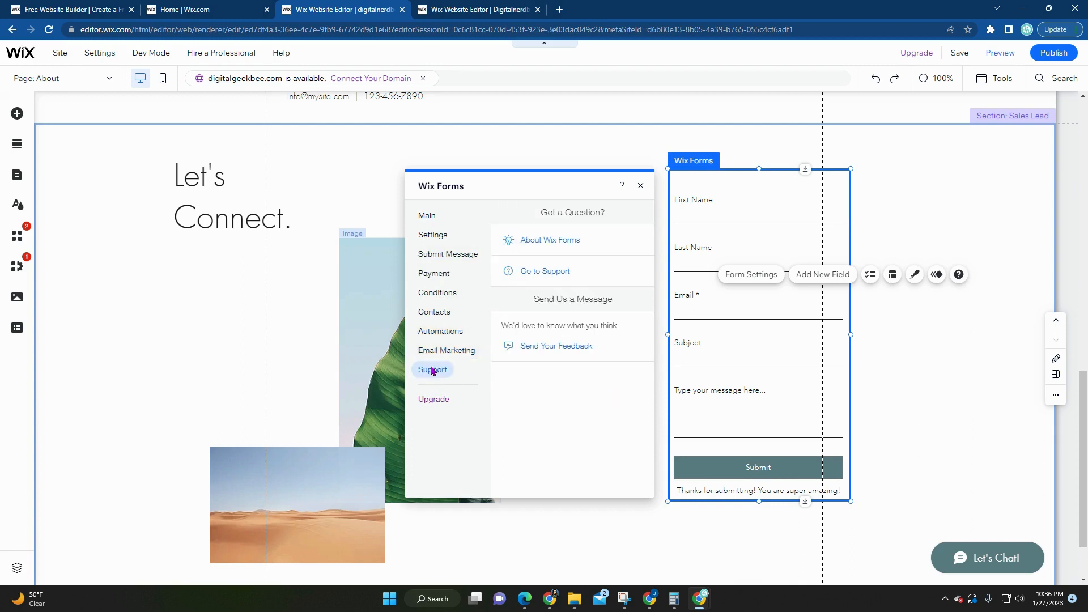
pyautogui.click(430, 220)
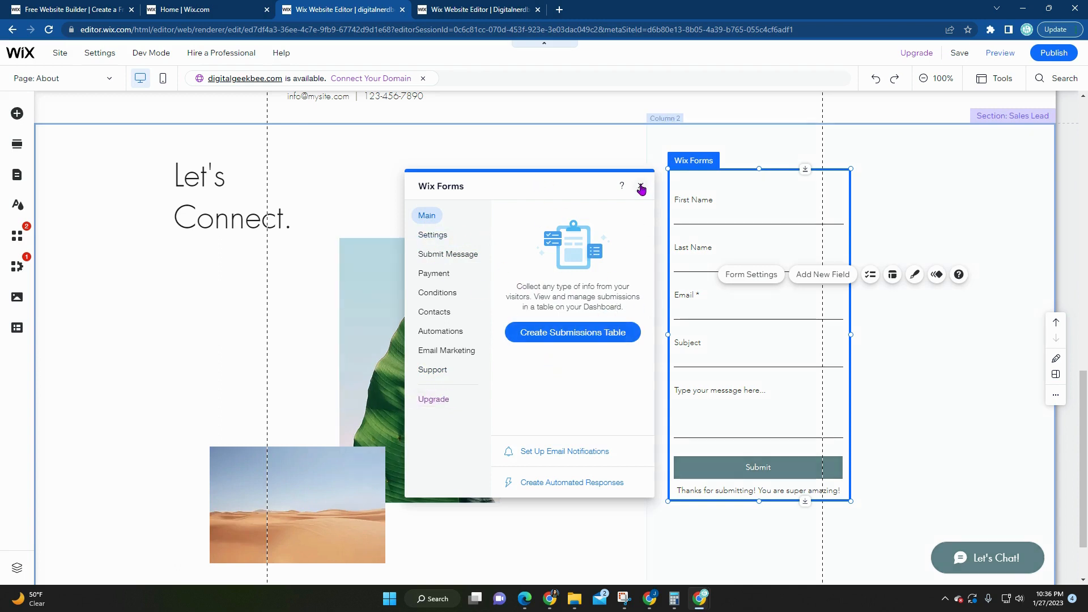
# Add Phone and Birthday contact fields to the form.
pyautogui.click(830, 277)
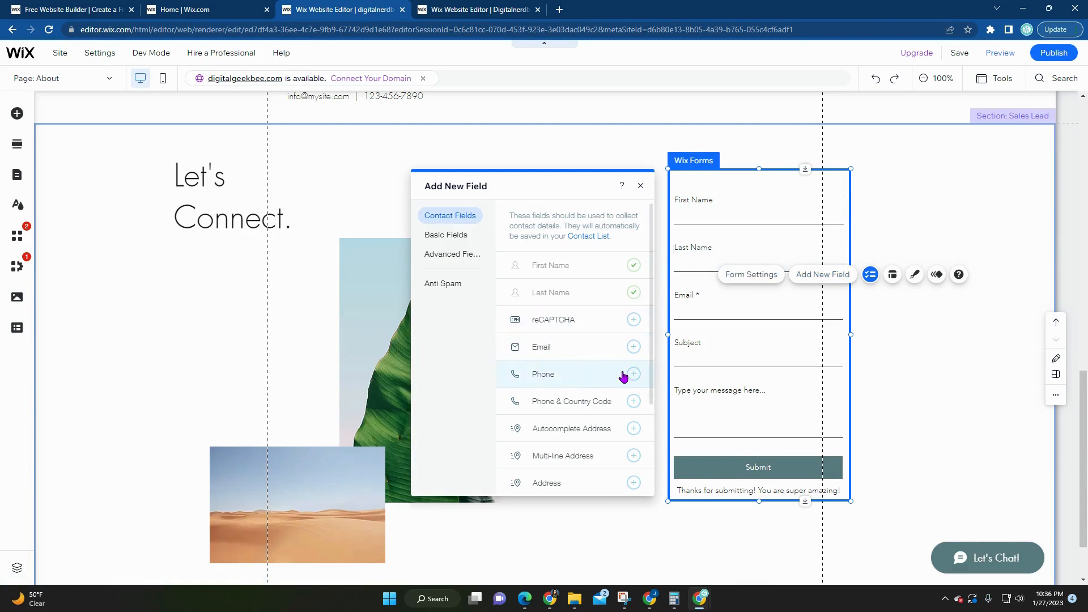
pyautogui.click(633, 375)
pyautogui.scroll(-2, 568, 447)
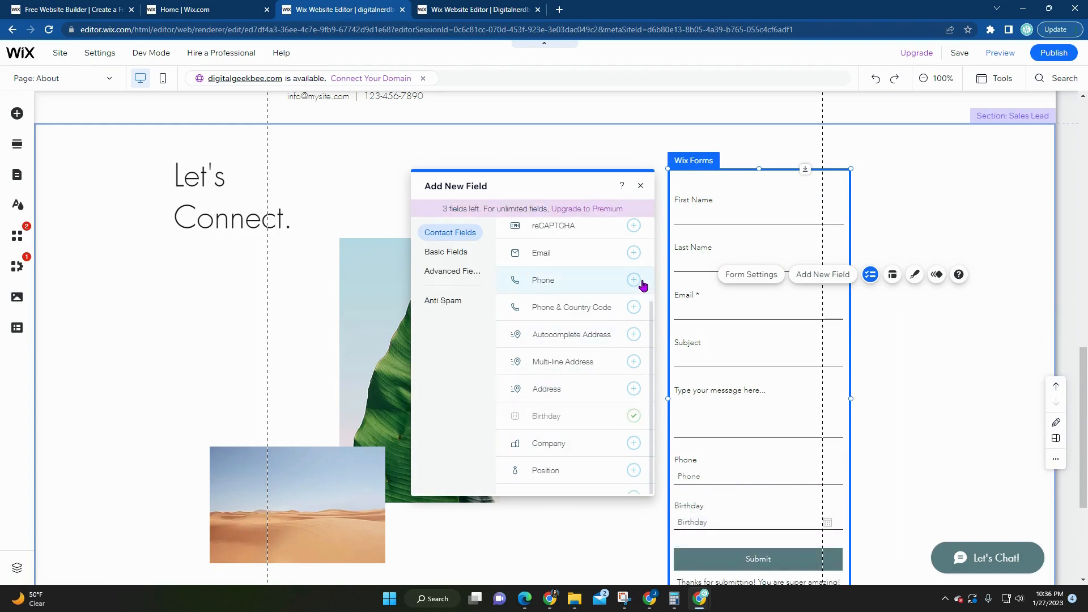
# Move the form slightly up and closer to the leaf image, and look over the remaining contact fields available.
pyautogui.moveTo(723, 477); pyautogui.dragTo(679, 446)
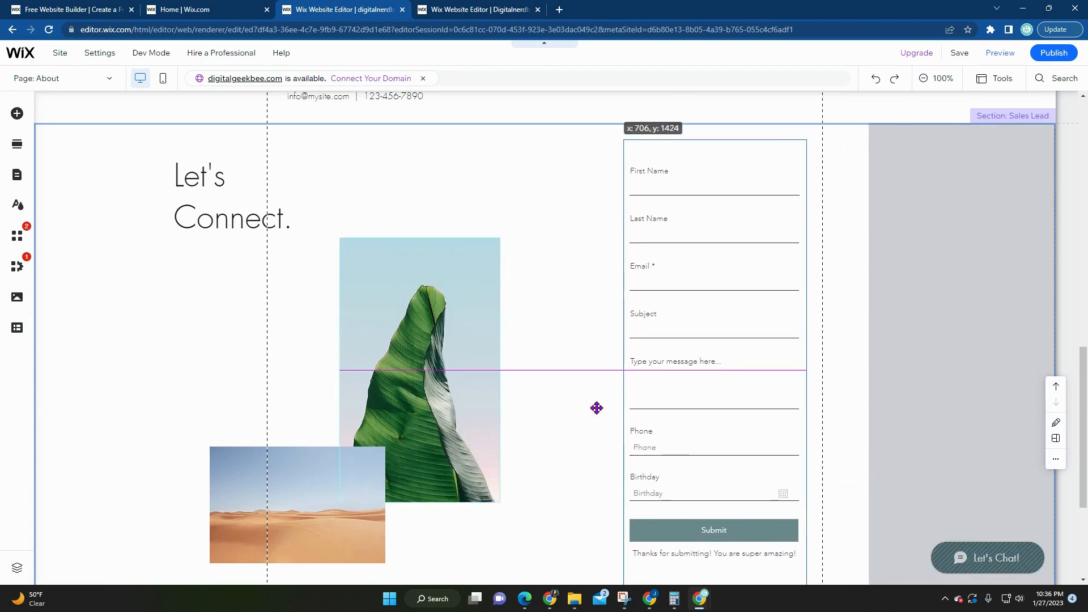
pyautogui.moveTo(711, 389); pyautogui.dragTo(697, 395)
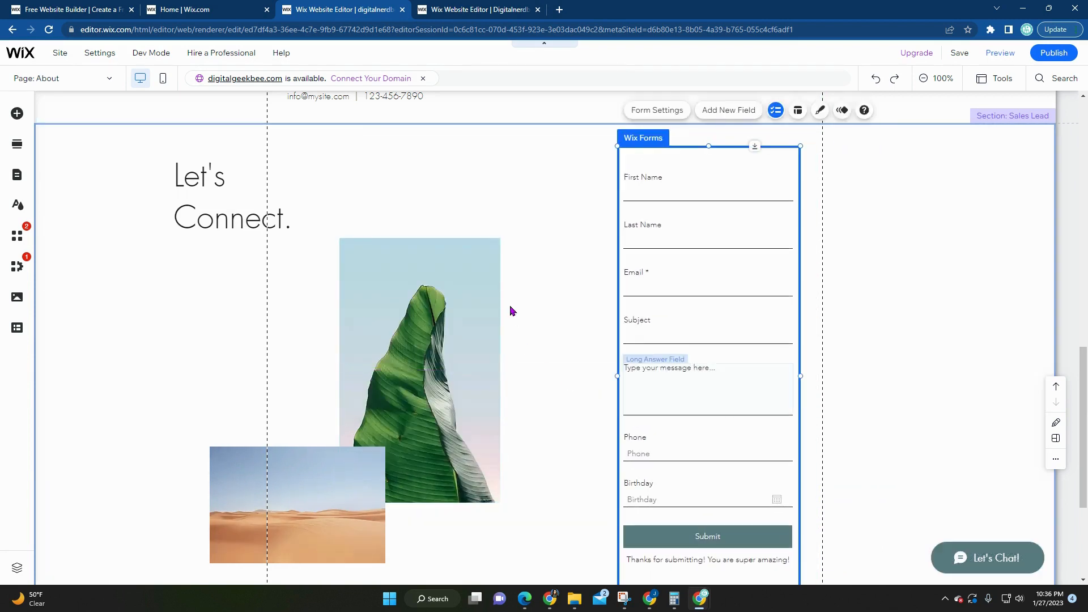
pyautogui.scroll(2, 559, 365)
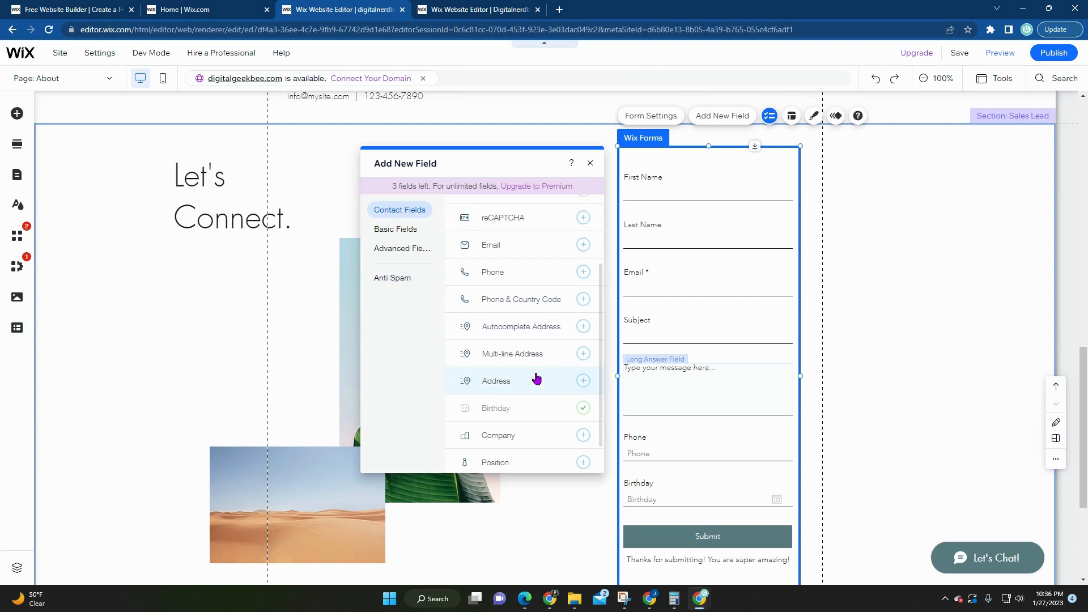
pyautogui.scroll(-2, 536, 375)
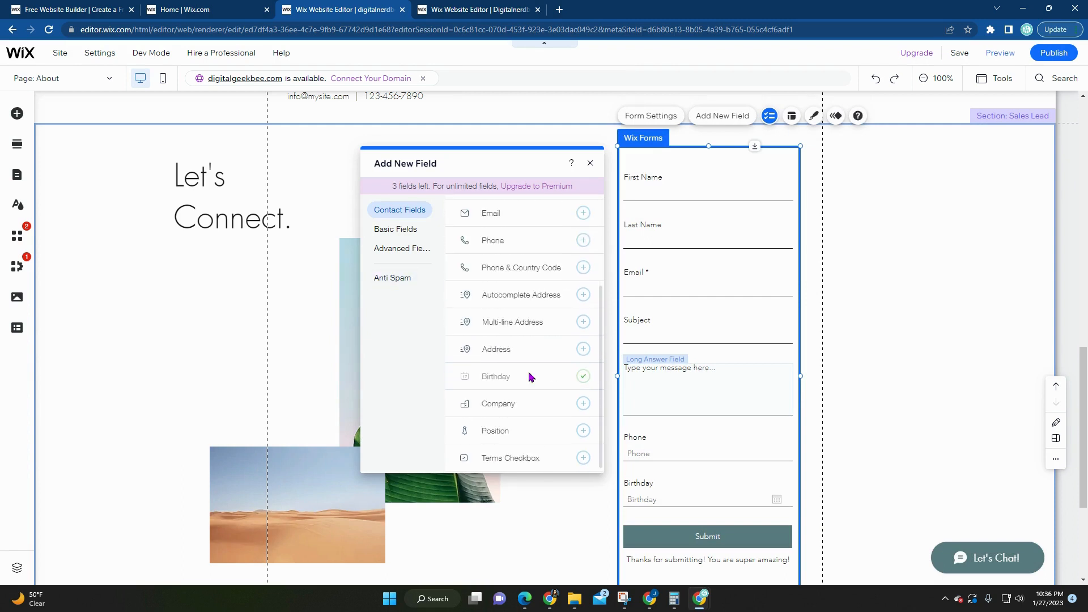
# Adjust the form layout's field title padding and leave it at 0 px.
pyautogui.click(791, 117)
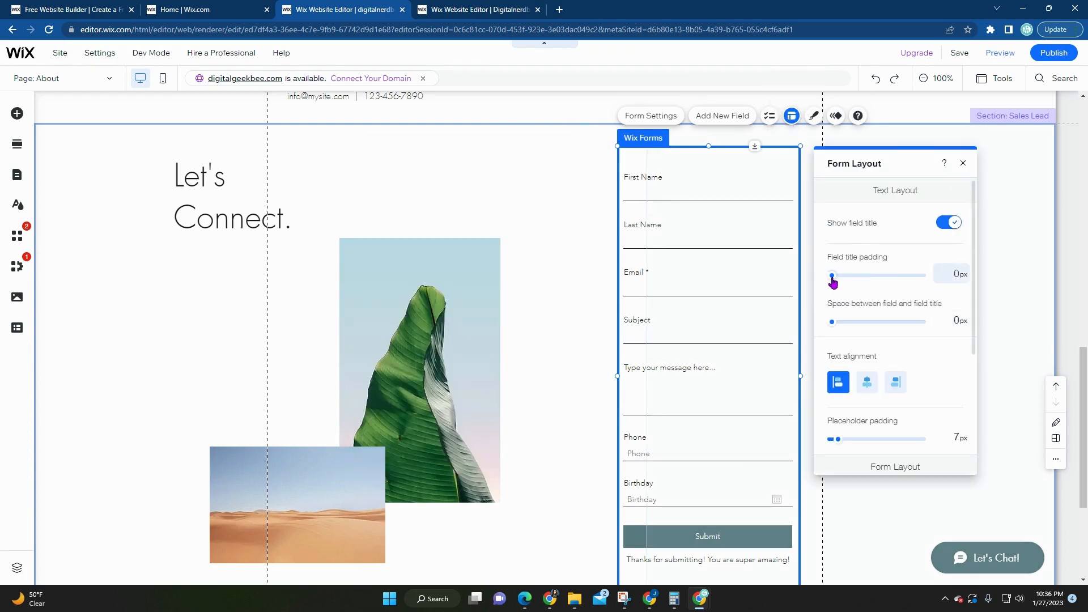
pyautogui.moveTo(831, 276); pyautogui.dragTo(818, 324)
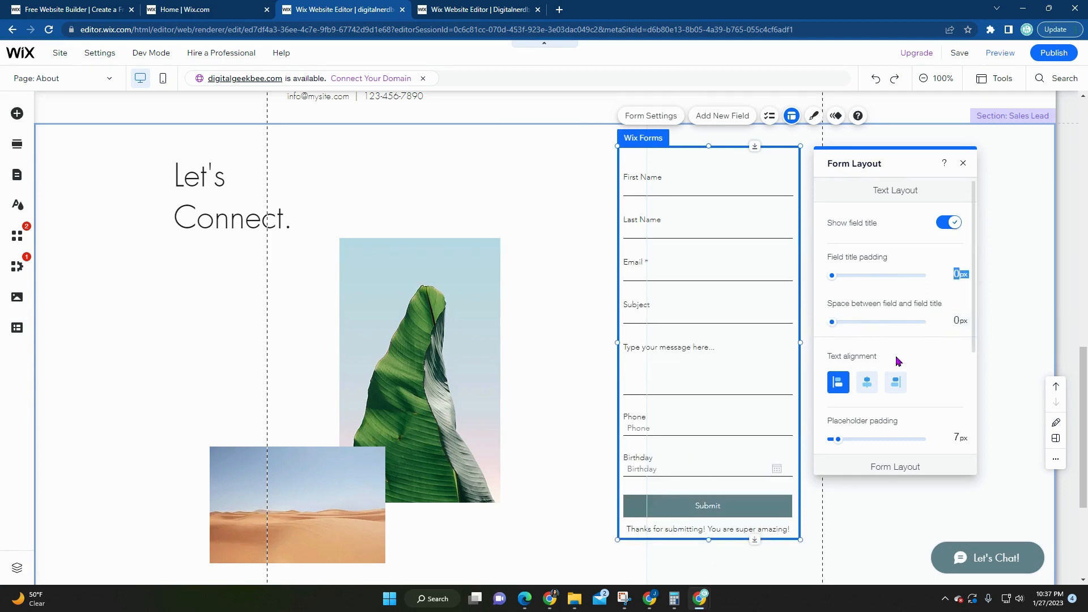
# Apply the purple filled-field design to the form and widen its frame leftward to the edge of the leaf image.
pyautogui.click(812, 117)
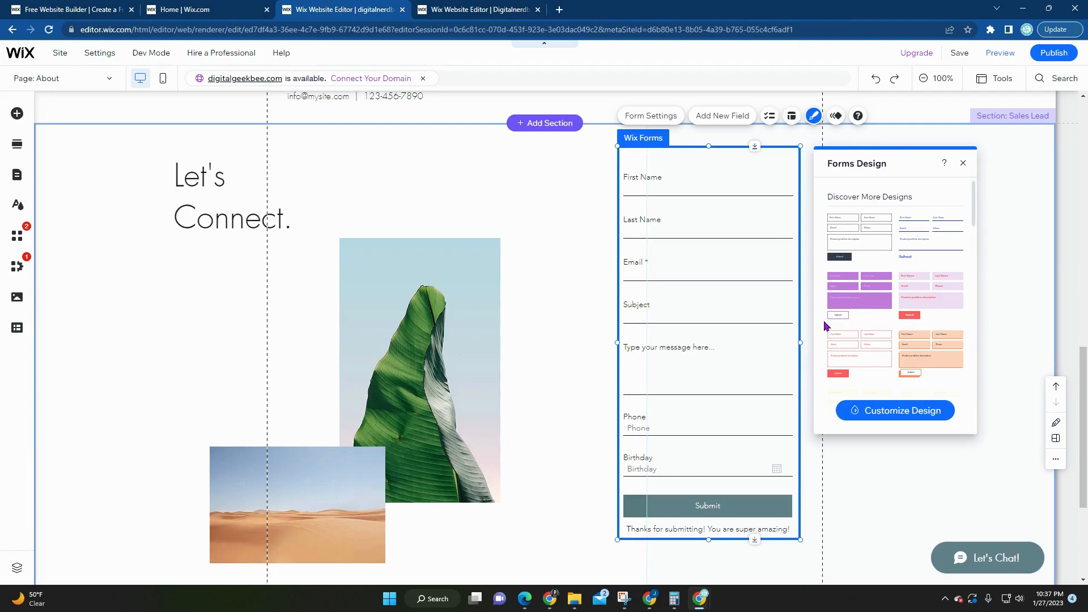
pyautogui.click(861, 293)
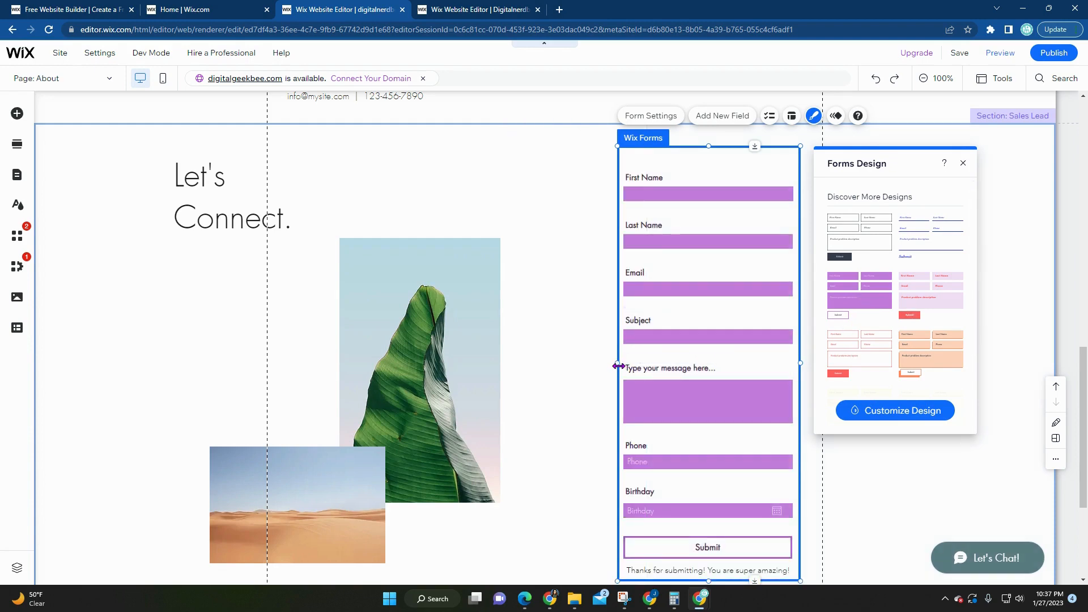
pyautogui.moveTo(594, 362); pyautogui.dragTo(511, 359)
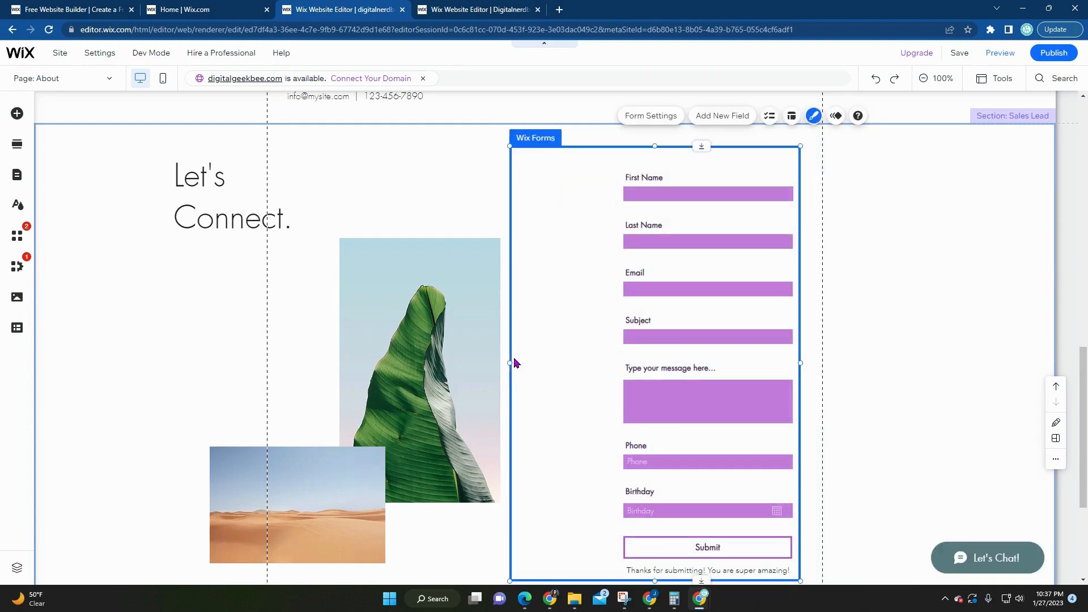
# Try the black underlined form design, and apply the peach filled-field design with the outlined Submit button instead.
pyautogui.scroll(-5, 937, 301)
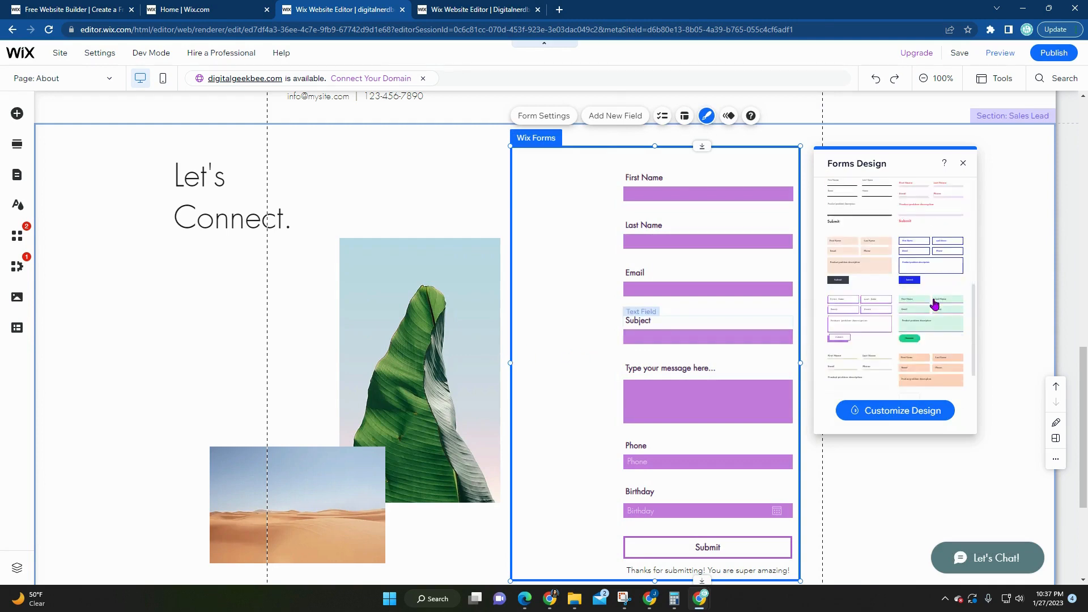
pyautogui.scroll(1, 859, 244)
pyautogui.click(860, 262)
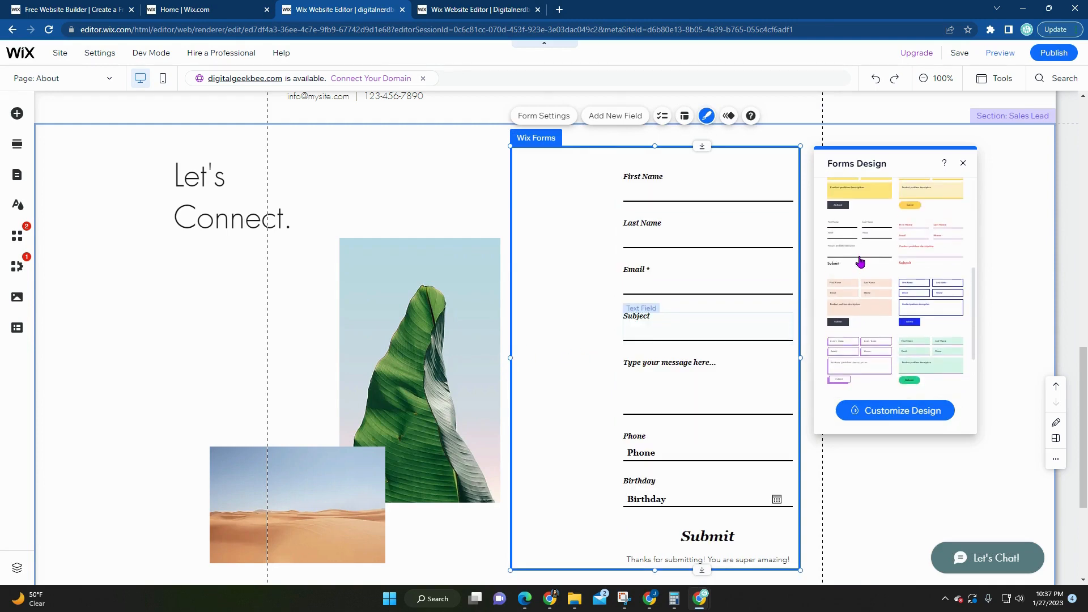
pyautogui.scroll(-3, 895, 289)
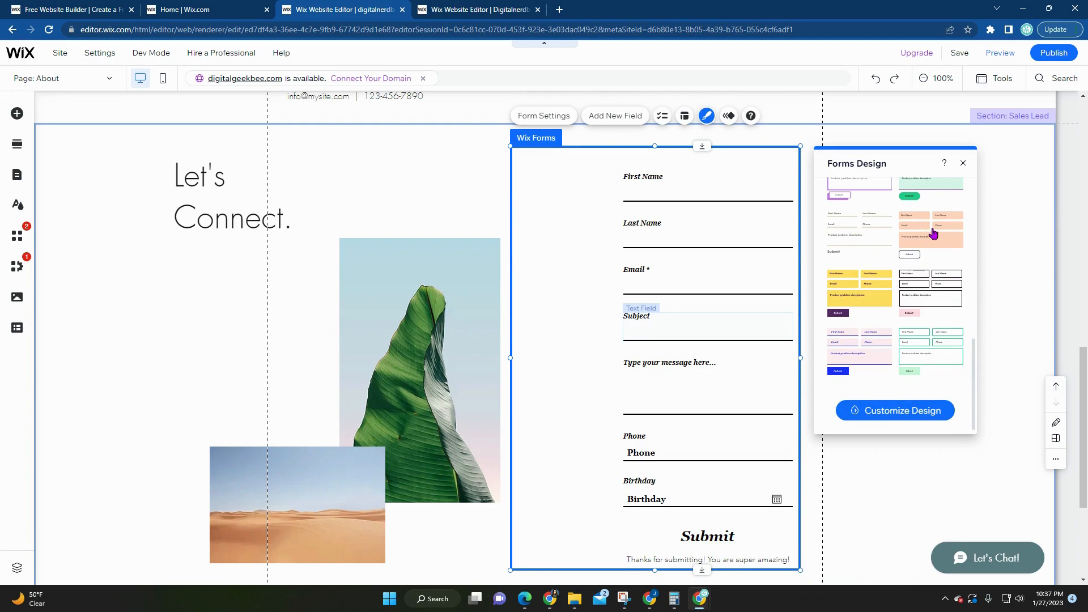
pyautogui.click(933, 234)
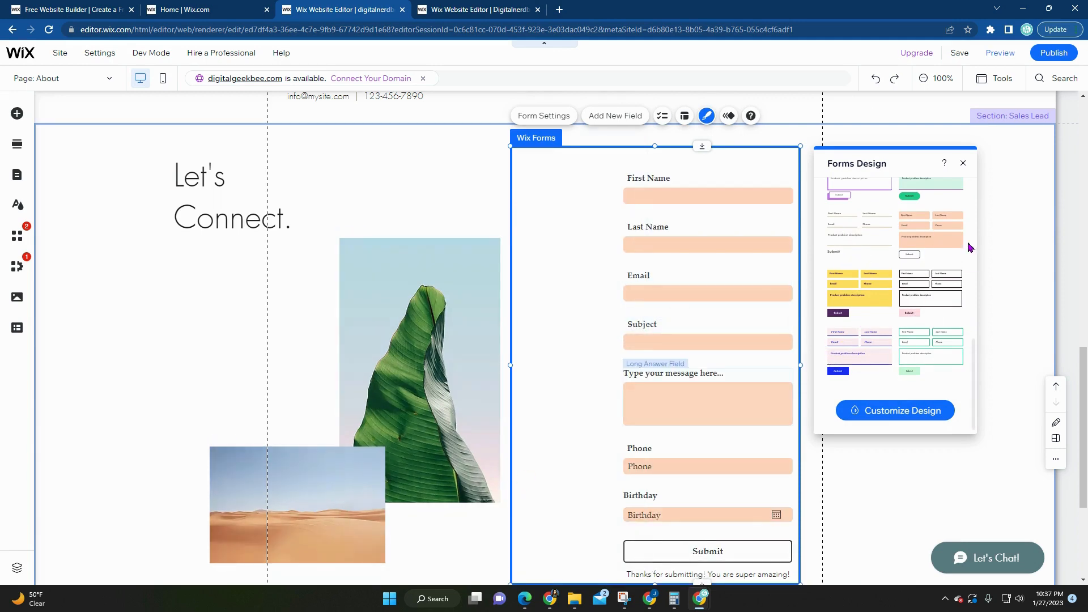
# Look over the contact fields available for the form, and move the Phone field slightly up toward the message box.
pyautogui.click(663, 117)
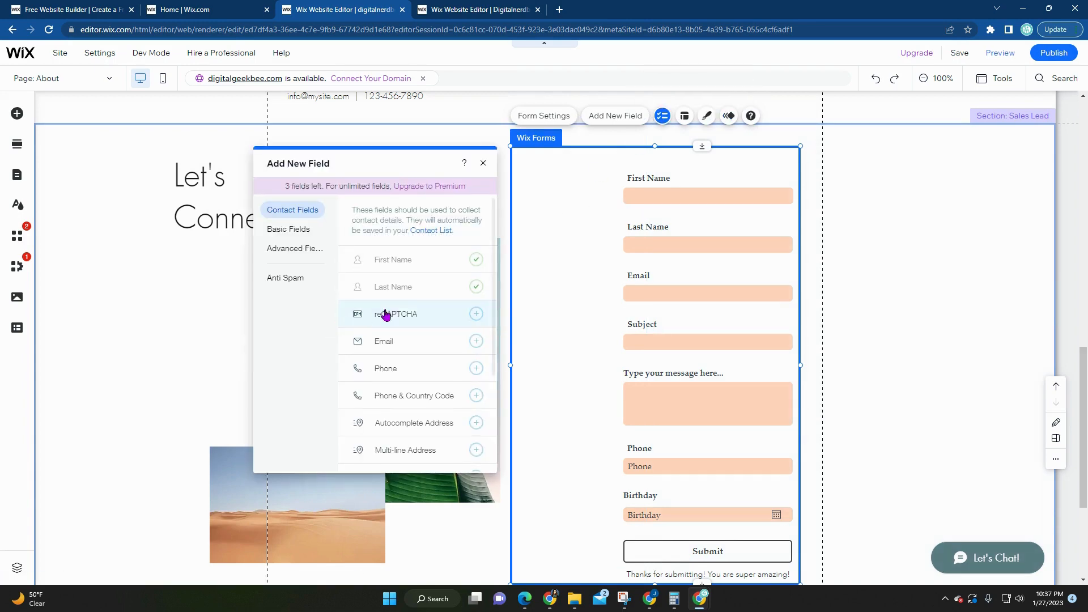
pyautogui.scroll(-2, 423, 313)
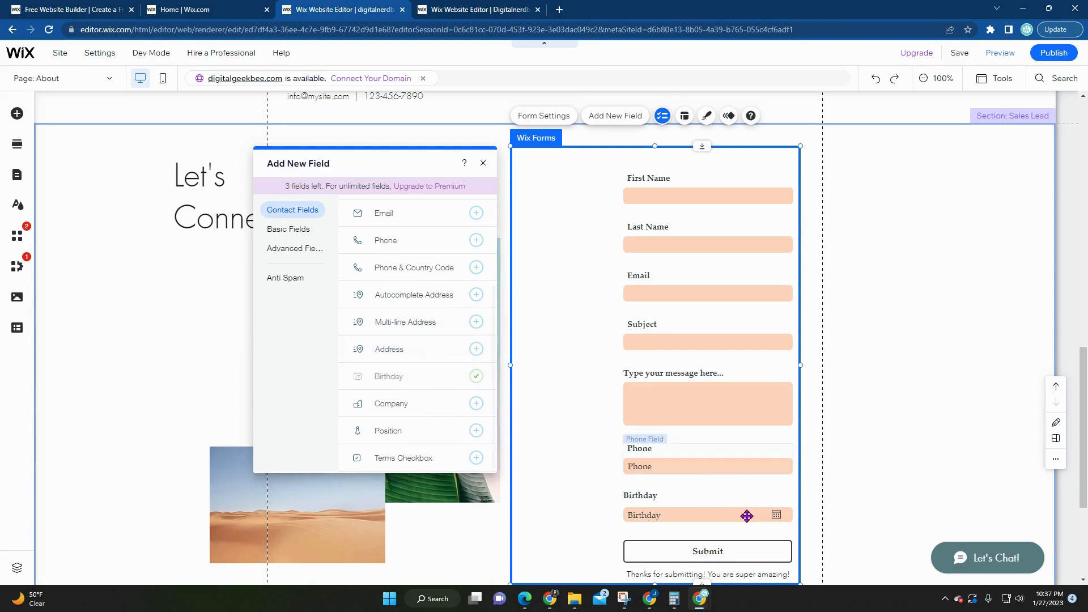
pyautogui.click(733, 467)
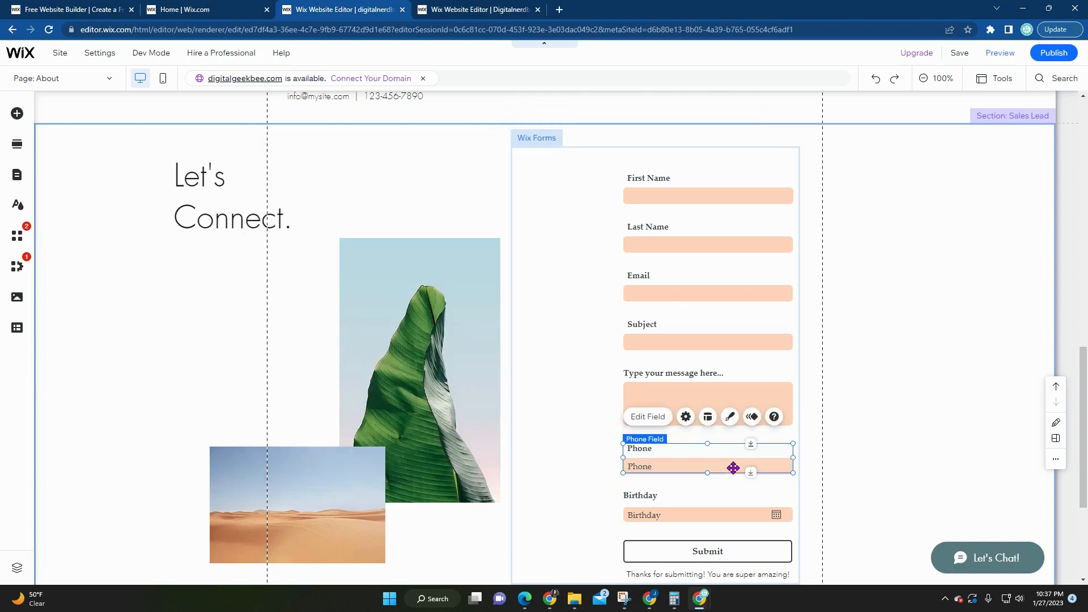
pyautogui.moveTo(689, 463)
pyautogui.mouseDown()
pyautogui.moveTo(682, 311)
pyautogui.moveTo(612, 212)
pyautogui.moveTo(674, 220)
pyautogui.moveTo(690, 318)
pyautogui.moveTo(674, 439)
pyautogui.moveTo(607, 451)
pyautogui.moveTo(676, 451)
pyautogui.mouseUp()
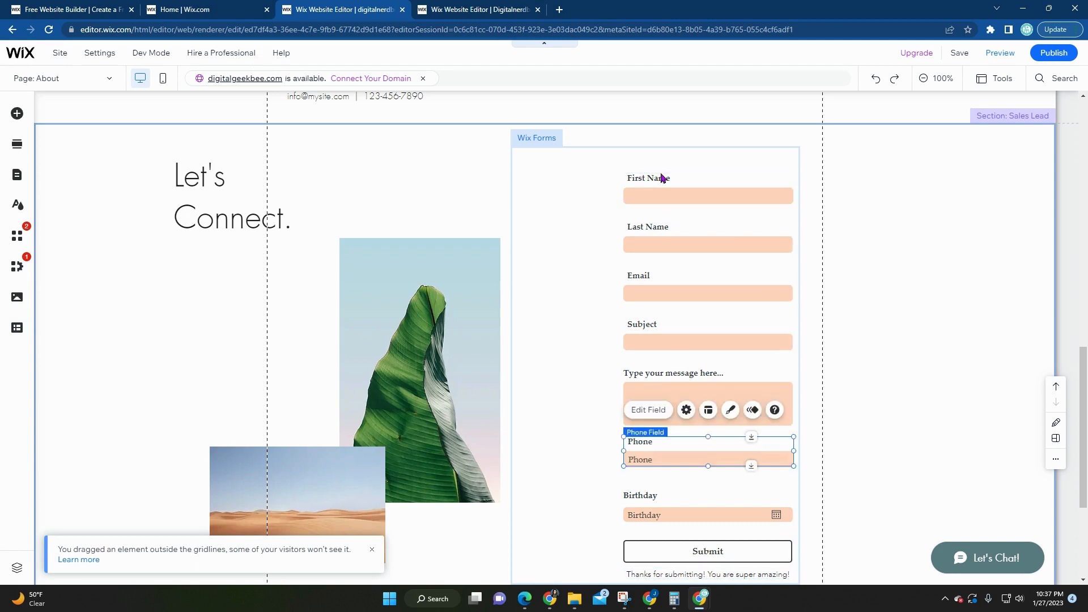
# Widen the First Name, Last Name, Email and Subject fields leftward to near the form frame's left edge.
pyautogui.click(663, 195)
pyautogui.moveTo(623, 185); pyautogui.dragTo(520, 187)
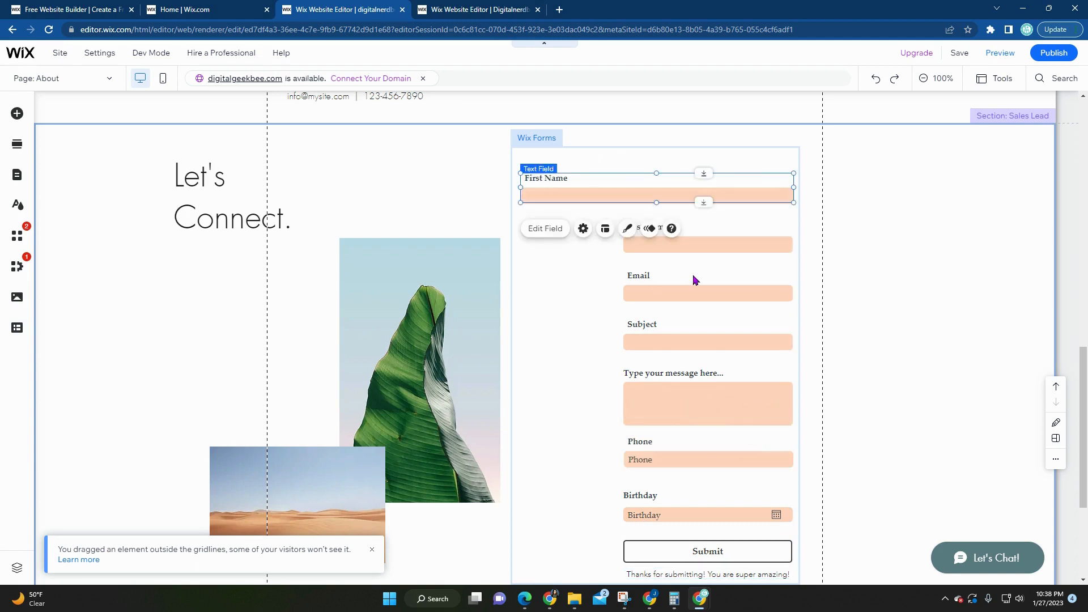
pyautogui.click(687, 244)
pyautogui.moveTo(623, 238); pyautogui.dragTo(525, 240)
pyautogui.click(640, 294)
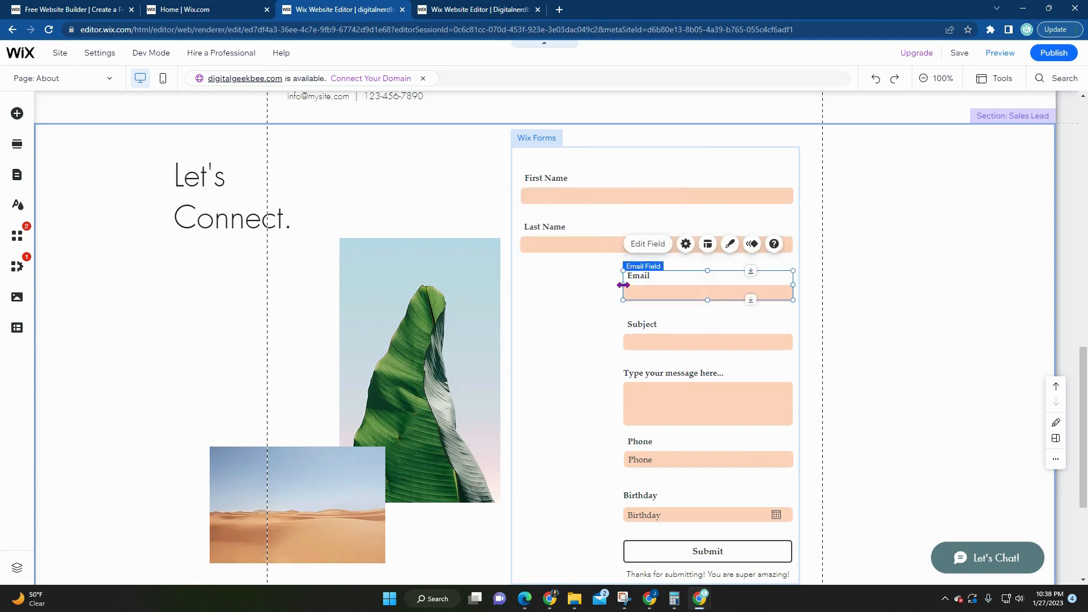
pyautogui.moveTo(623, 284); pyautogui.dragTo(525, 283)
pyautogui.click(660, 341)
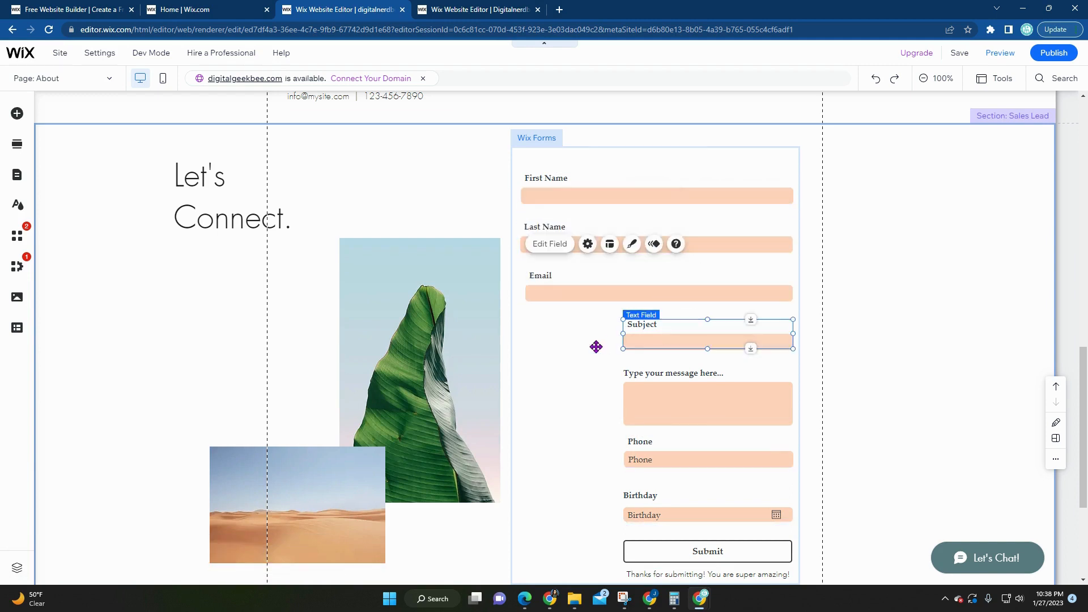
pyautogui.moveTo(623, 334); pyautogui.dragTo(525, 337)
pyautogui.click(742, 293)
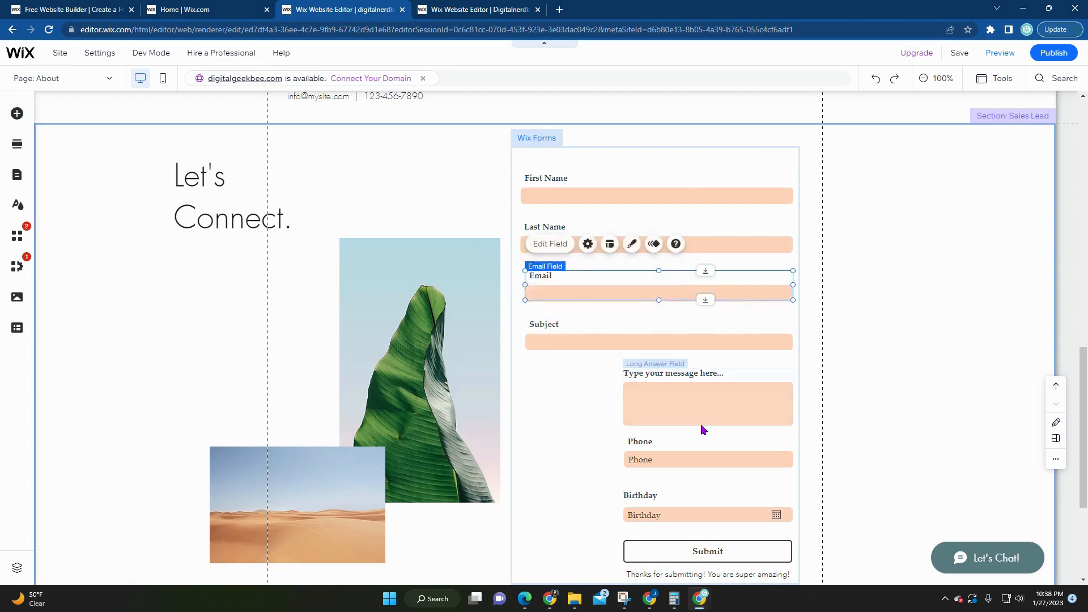
pyautogui.scroll(-4, 702, 430)
pyautogui.scroll(3, 877, 370)
pyautogui.click(876, 370)
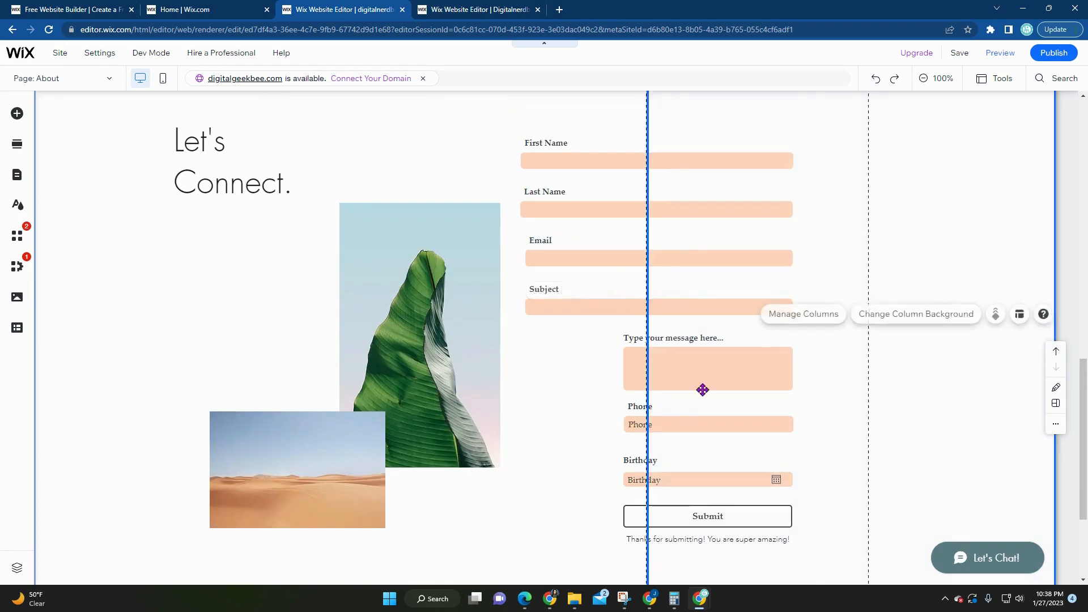
pyautogui.scroll(10, 691, 402)
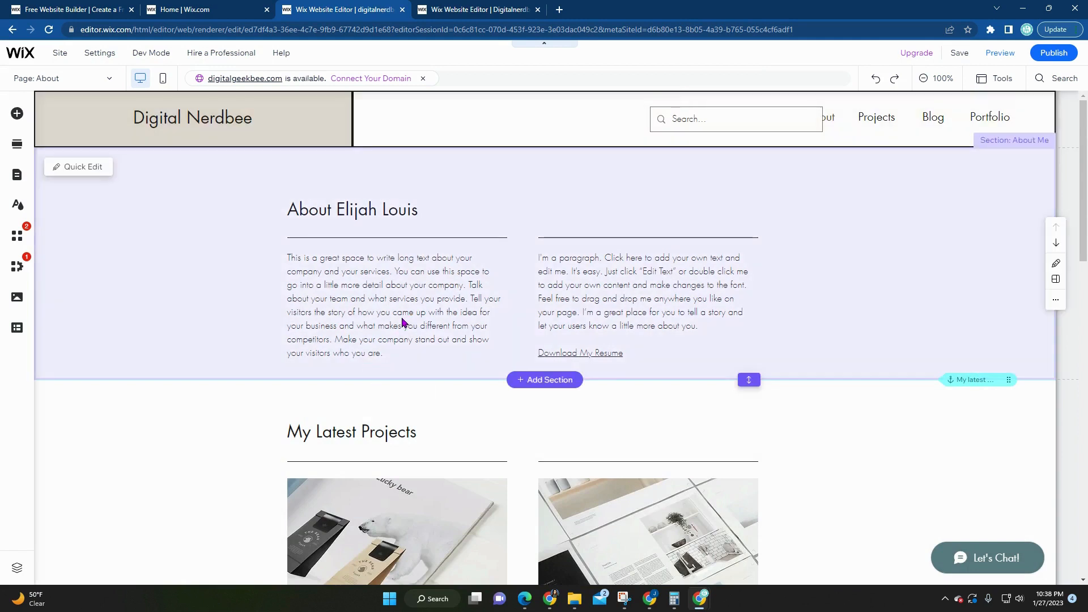
# Switch from the About page to the Home page for editing.
pyautogui.click(21, 208)
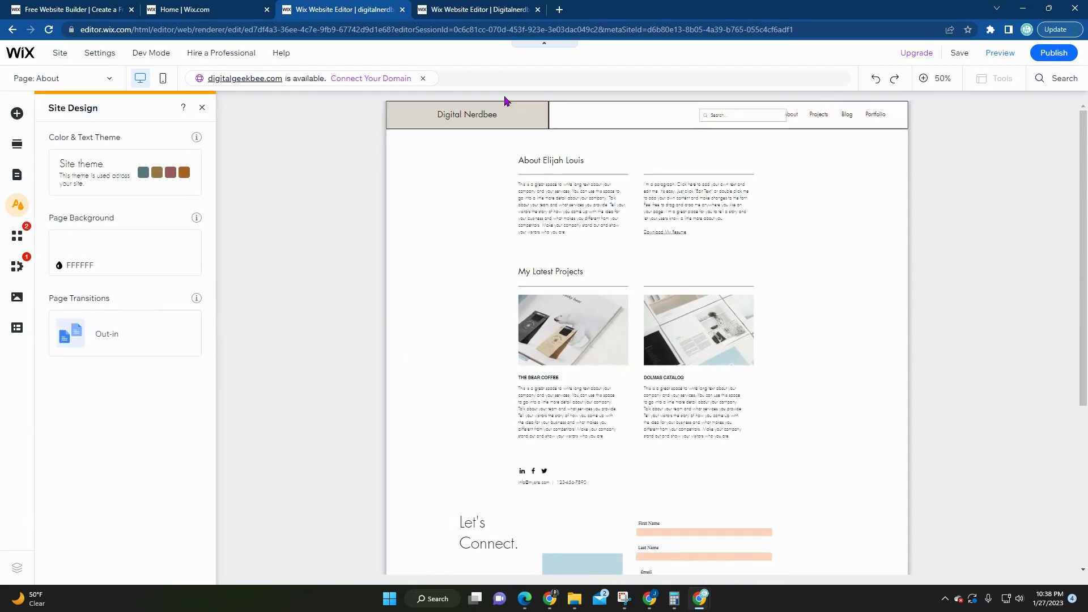
pyautogui.click(96, 84)
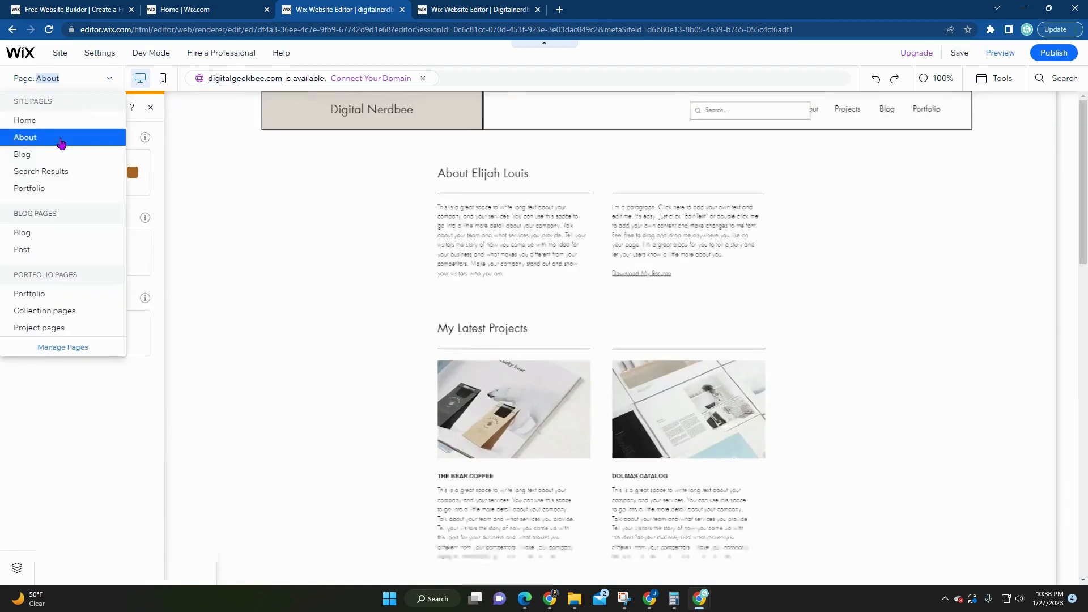
pyautogui.click(57, 131)
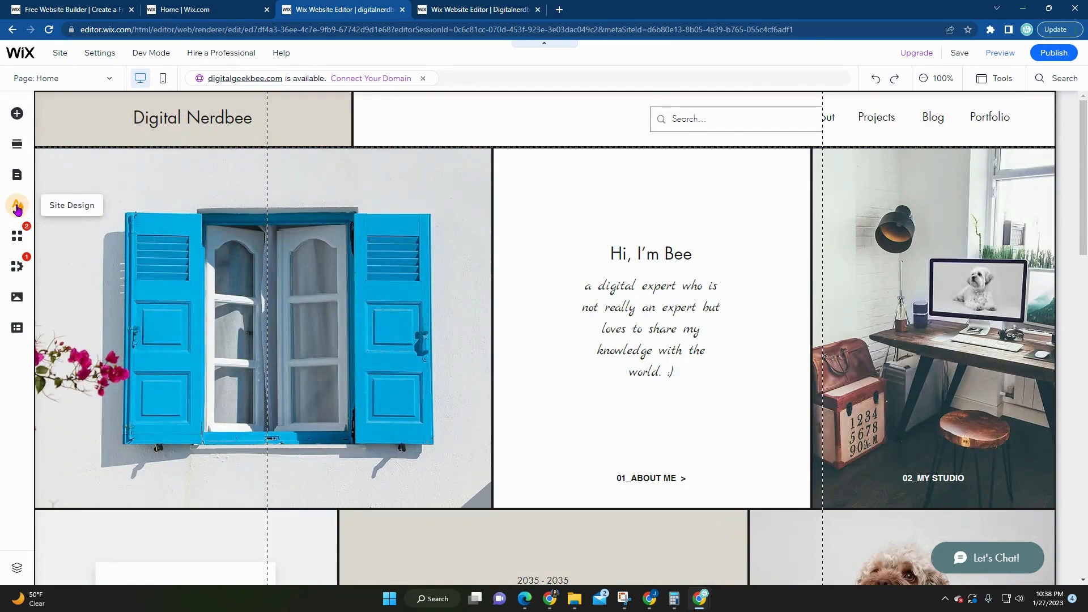
# Try the Savvy color and text theme in the site design, and apply the Laid-back theme instead.
pyautogui.click(17, 207)
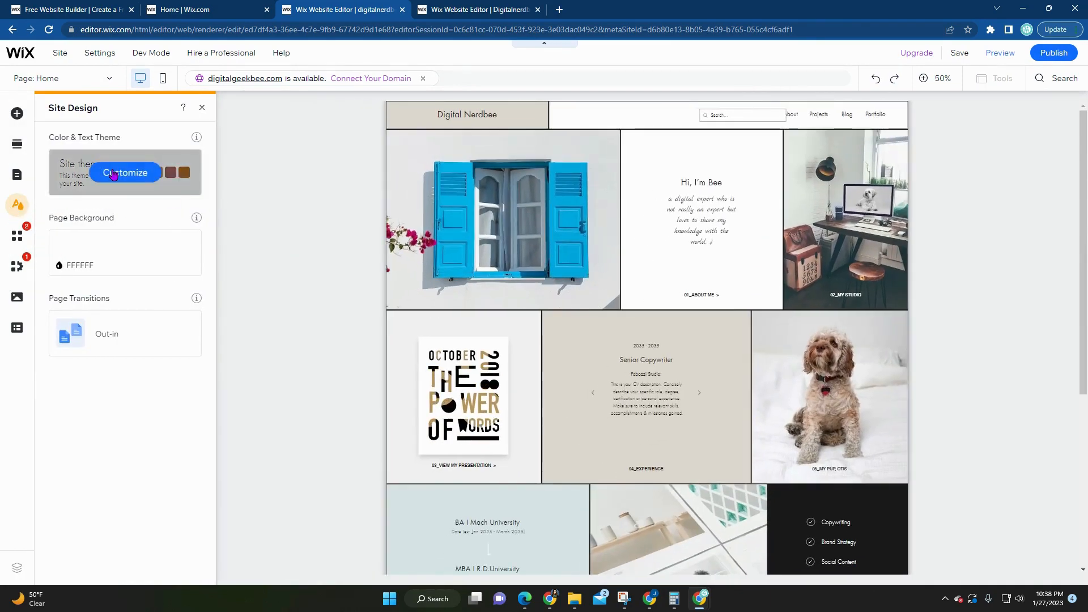
pyautogui.click(126, 170)
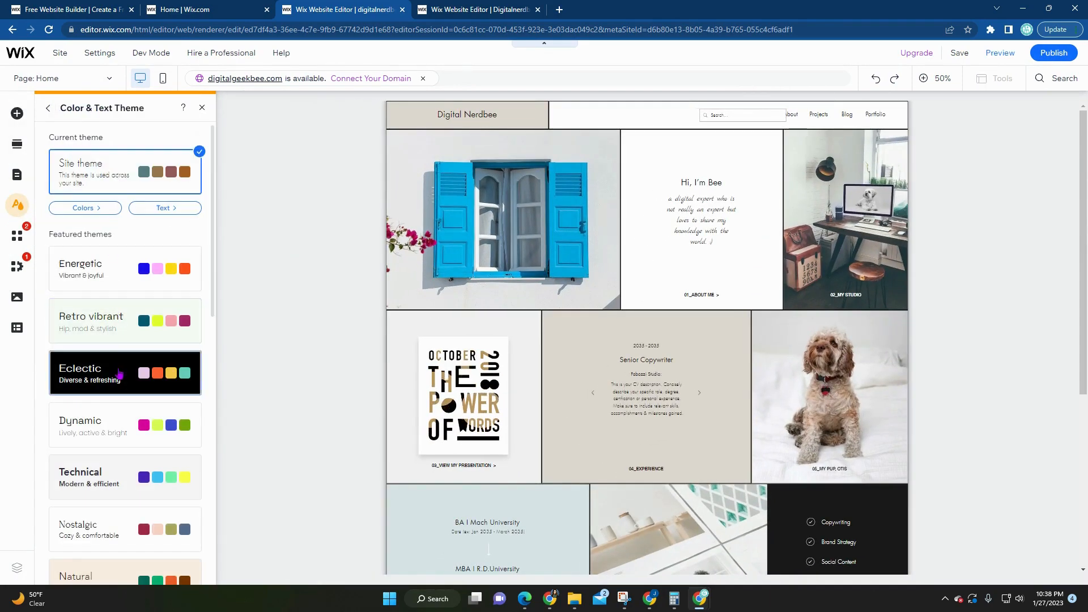
pyautogui.scroll(-4, 116, 340)
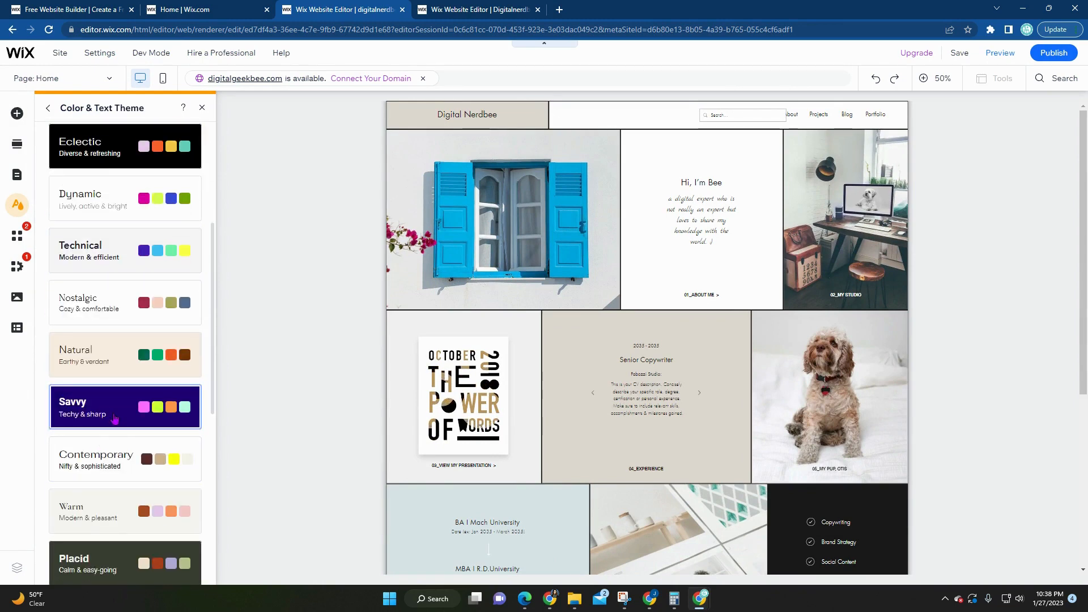
pyautogui.click(115, 419)
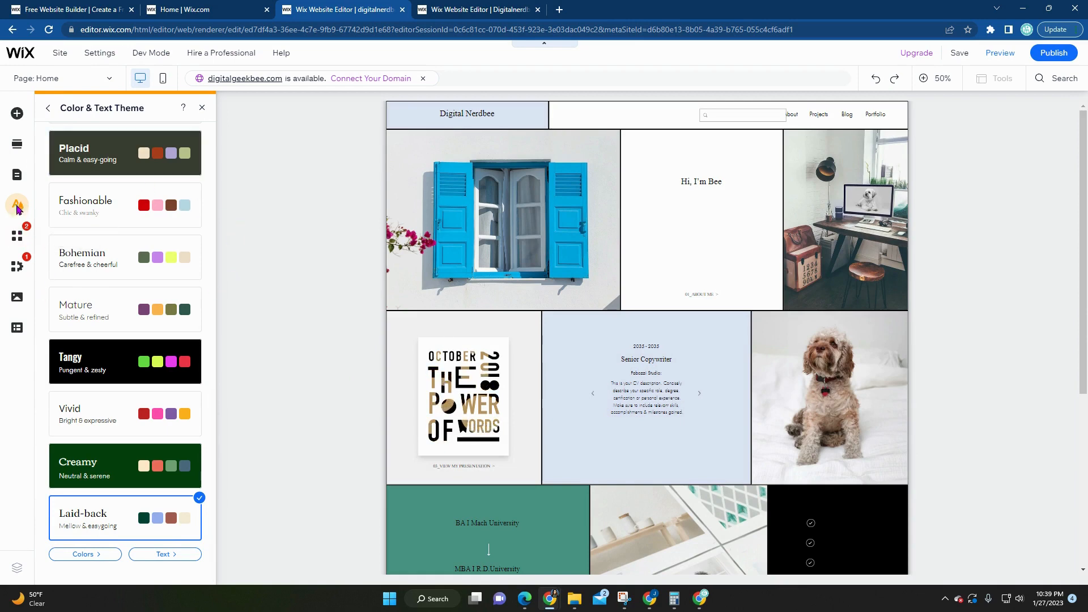
pyautogui.click(48, 108)
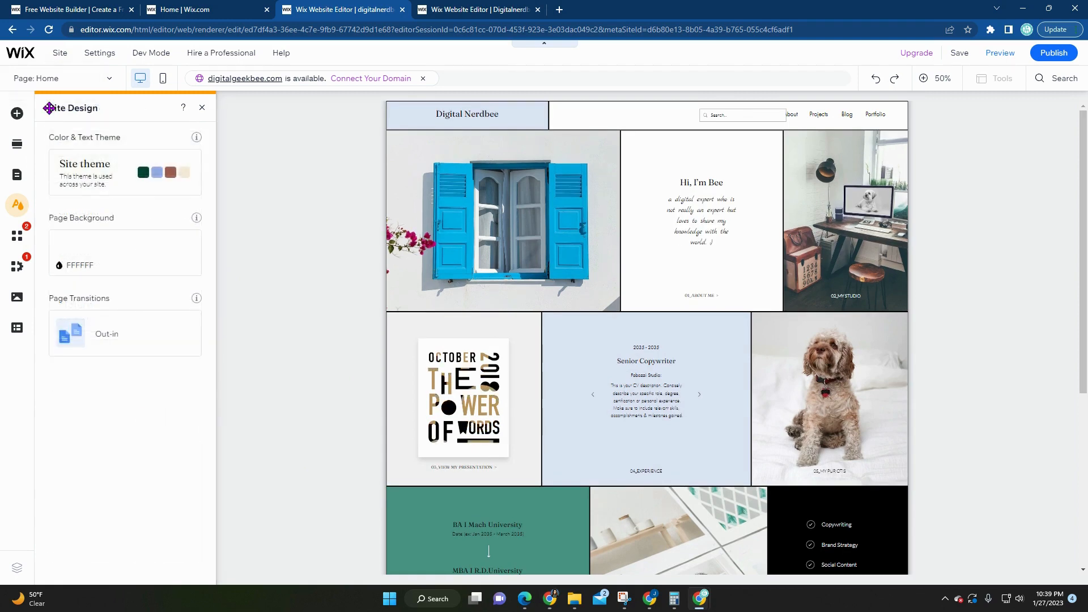
pyautogui.moveTo(108, 251)
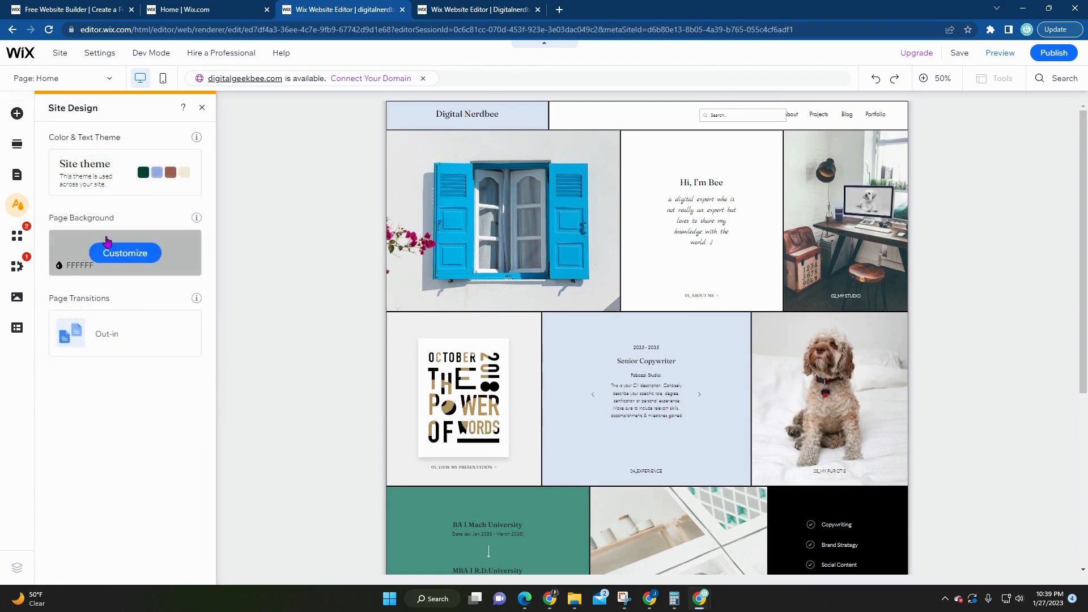
# Browse the Wix App Market's recommended apps, trending apps, business solutions, team picks and Made by Wix apps.
pyautogui.click(19, 237)
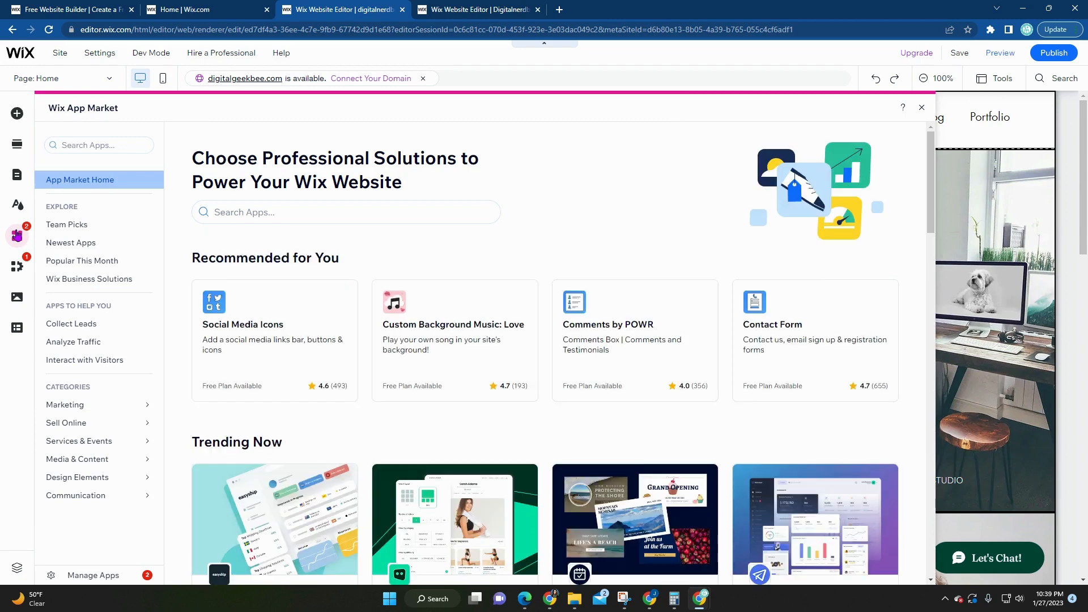
pyautogui.scroll(-2, 305, 245)
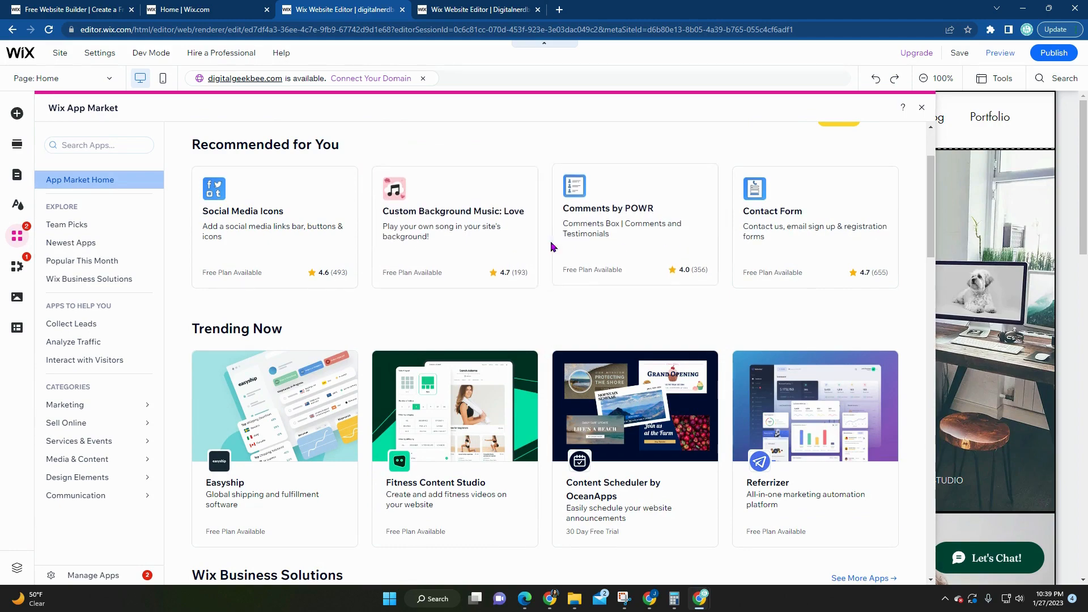
pyautogui.scroll(-3, 612, 192)
pyautogui.scroll(-3, 362, 375)
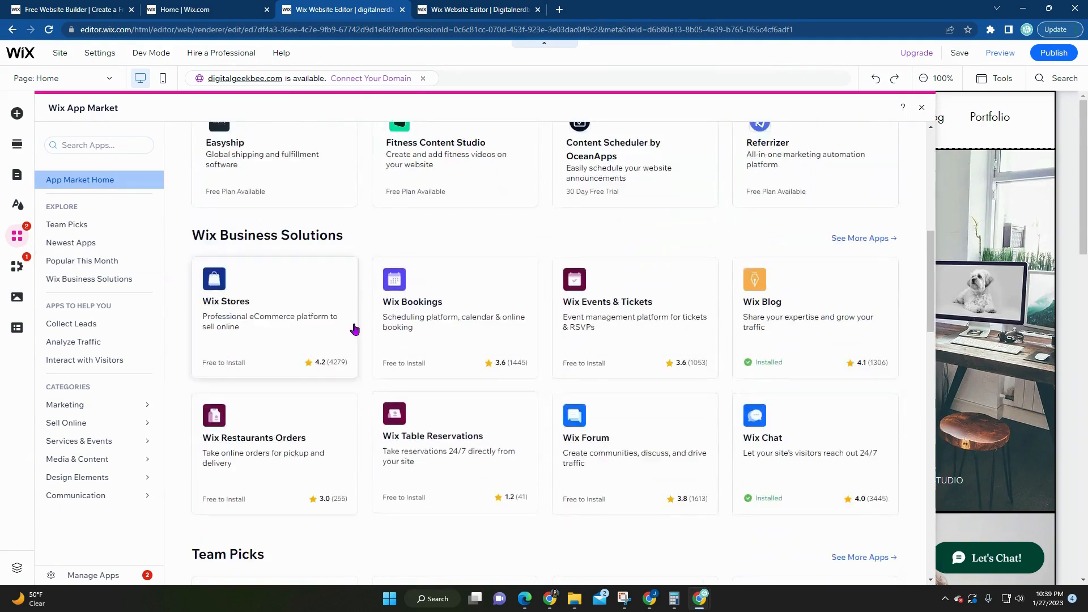
pyautogui.scroll(-6, 277, 451)
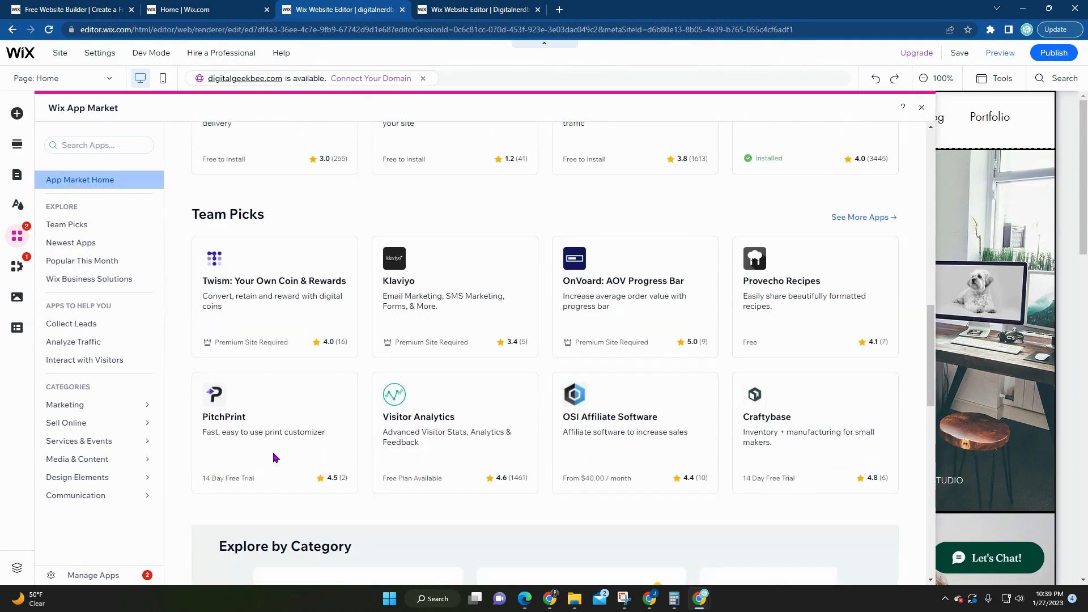
pyautogui.scroll(3, 294, 454)
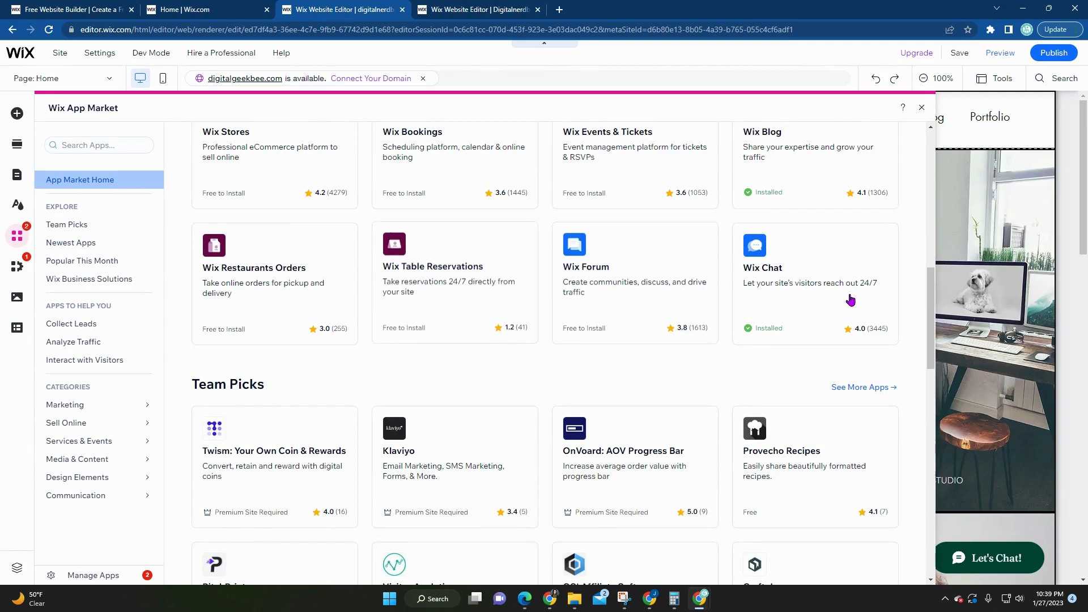
pyautogui.scroll(-4, 389, 442)
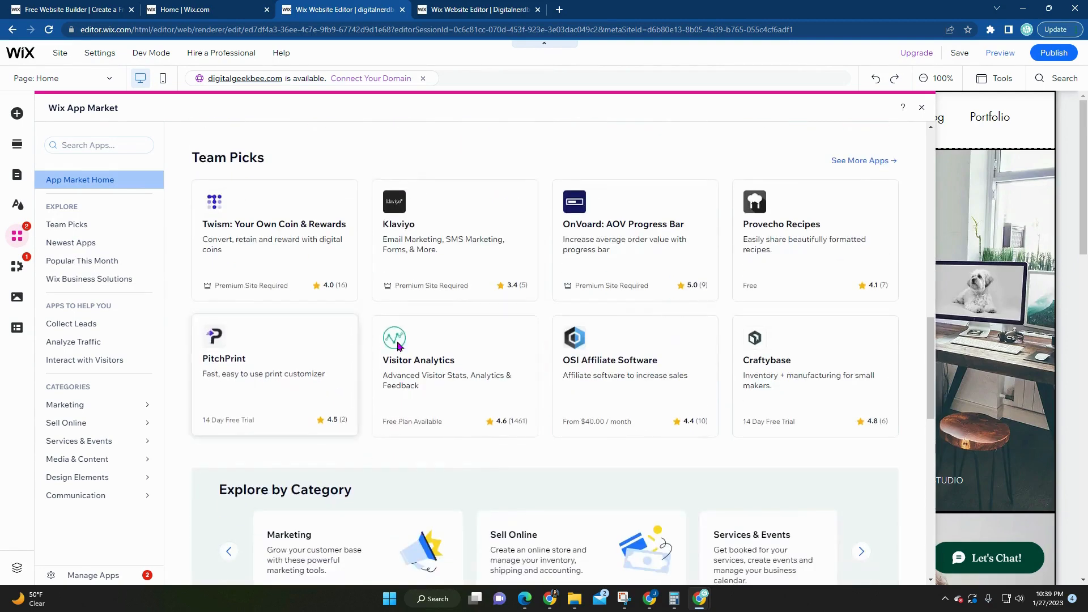
pyautogui.scroll(-7, 385, 396)
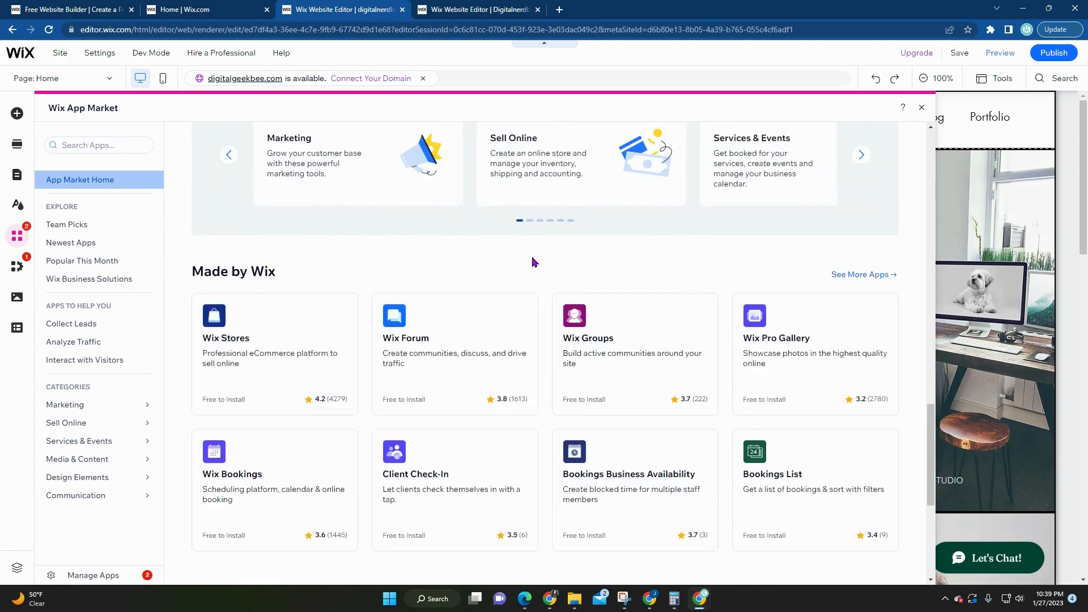
# Review the management options for the site's Wix Blog, Wix Forms & Payments and Wix Video apps.
pyautogui.click(17, 266)
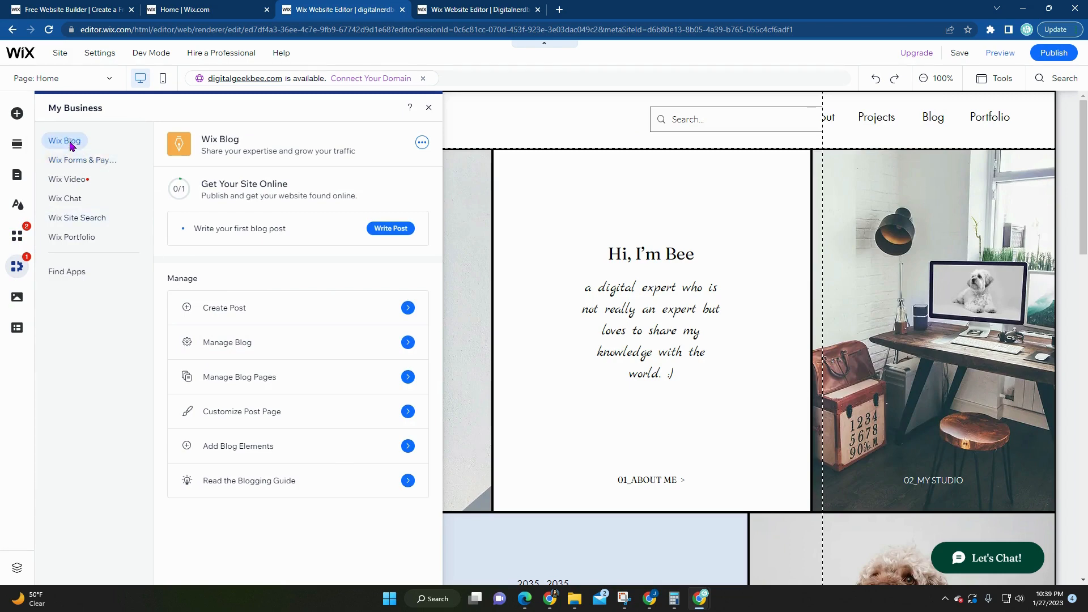
pyautogui.click(421, 144)
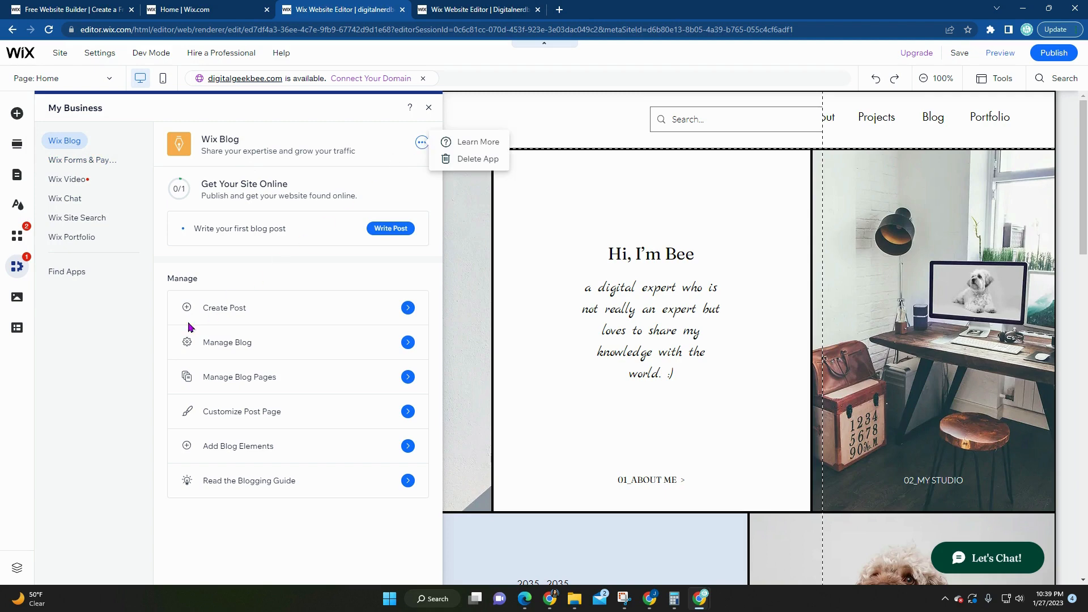
pyautogui.click(93, 350)
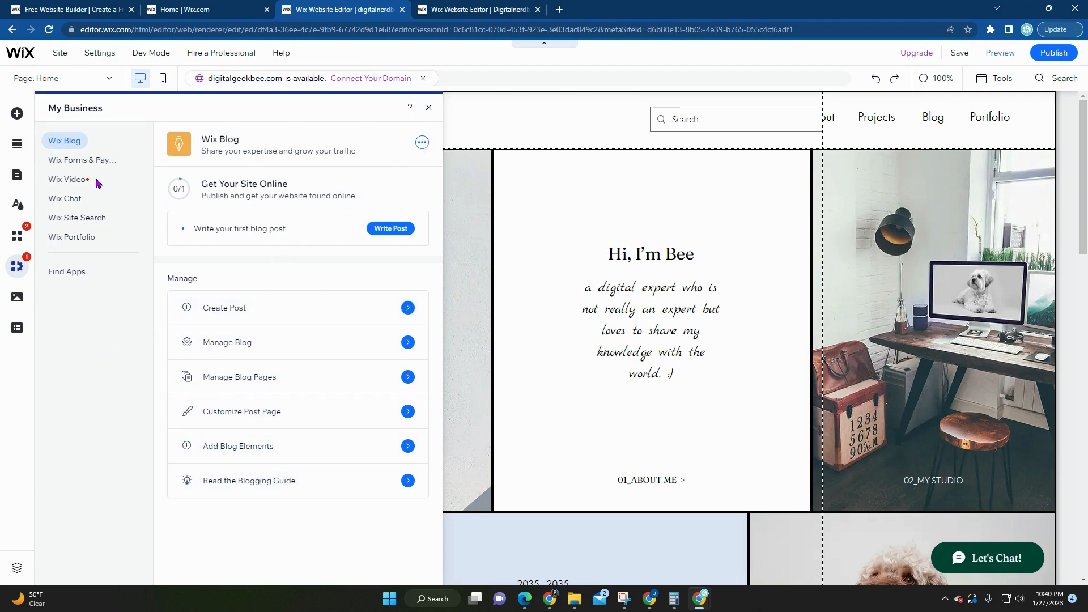
pyautogui.click(85, 161)
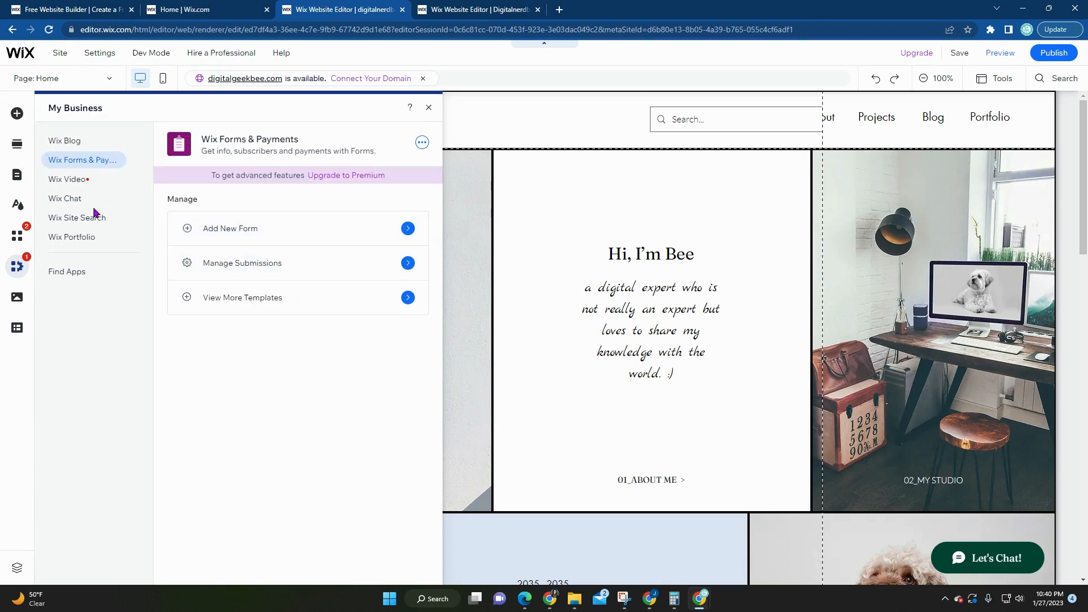
pyautogui.click(73, 180)
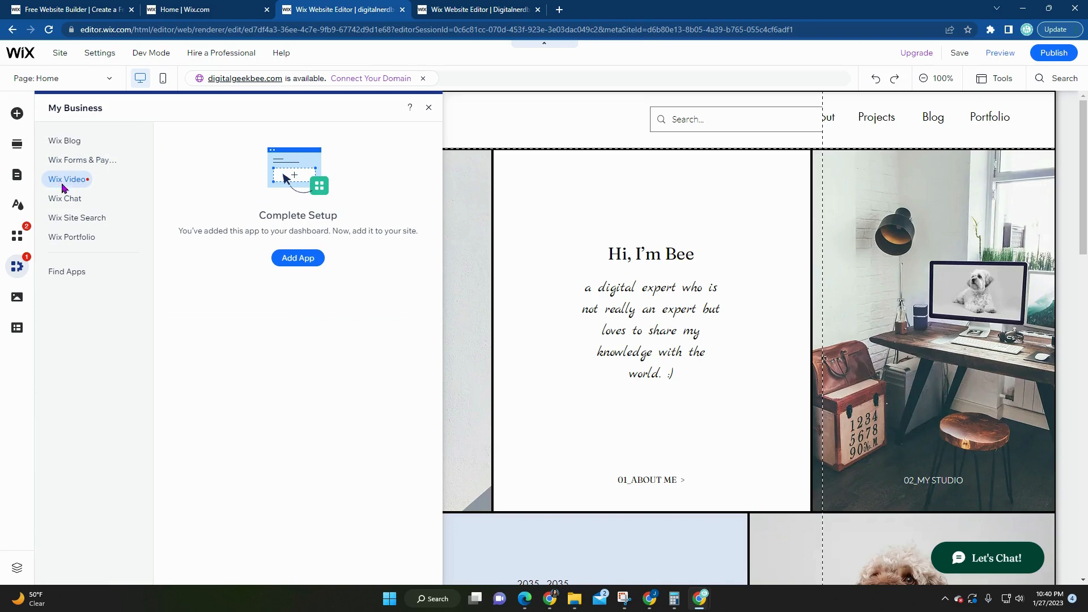
# Review the Wix Chat management options and its scheduled chat hours settings, leaving them as they are.
pyautogui.click(65, 200)
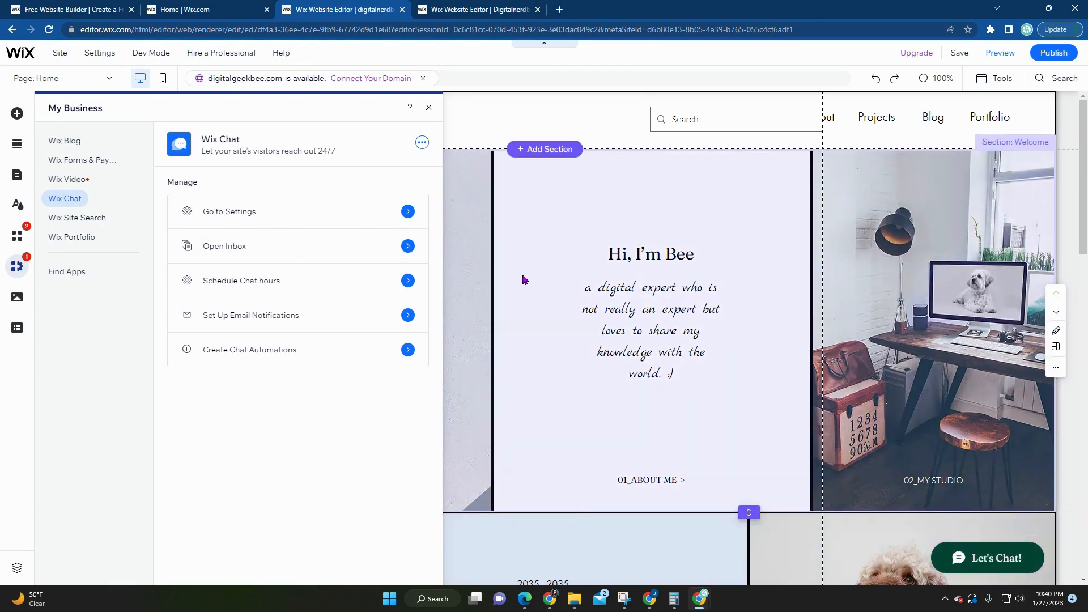
pyautogui.click(266, 292)
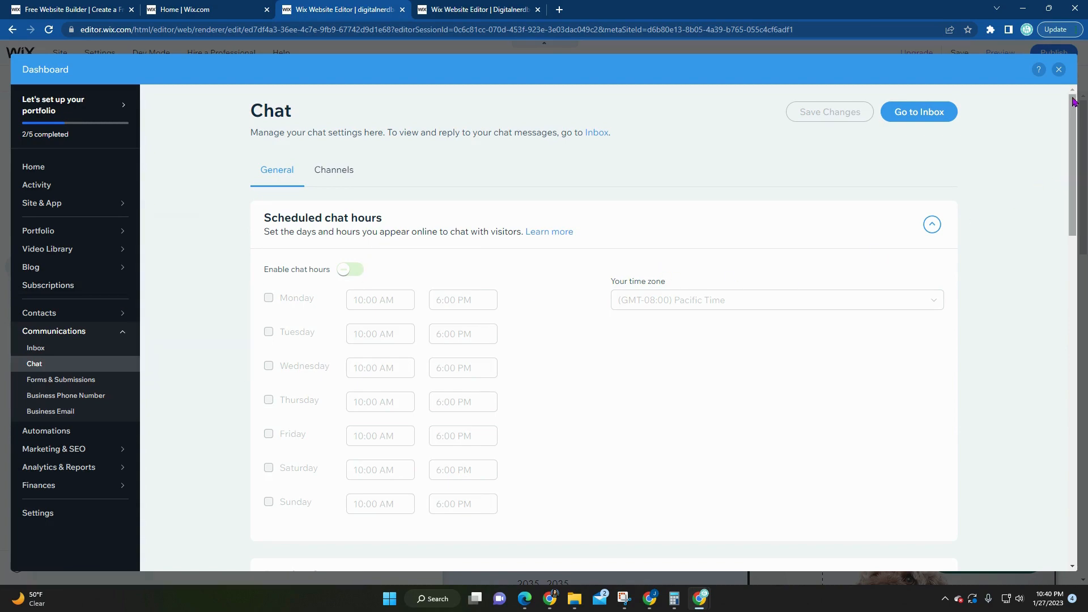
pyautogui.click(1058, 69)
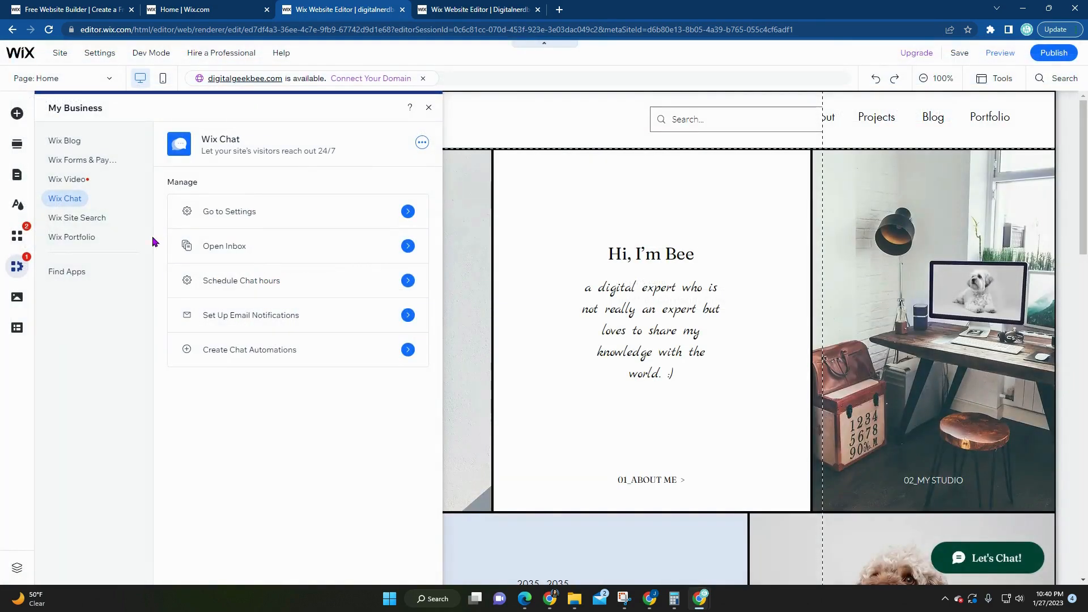
# Look over the site's media files and upload options, and review the home page's sections from header to contact area.
pyautogui.click(17, 300)
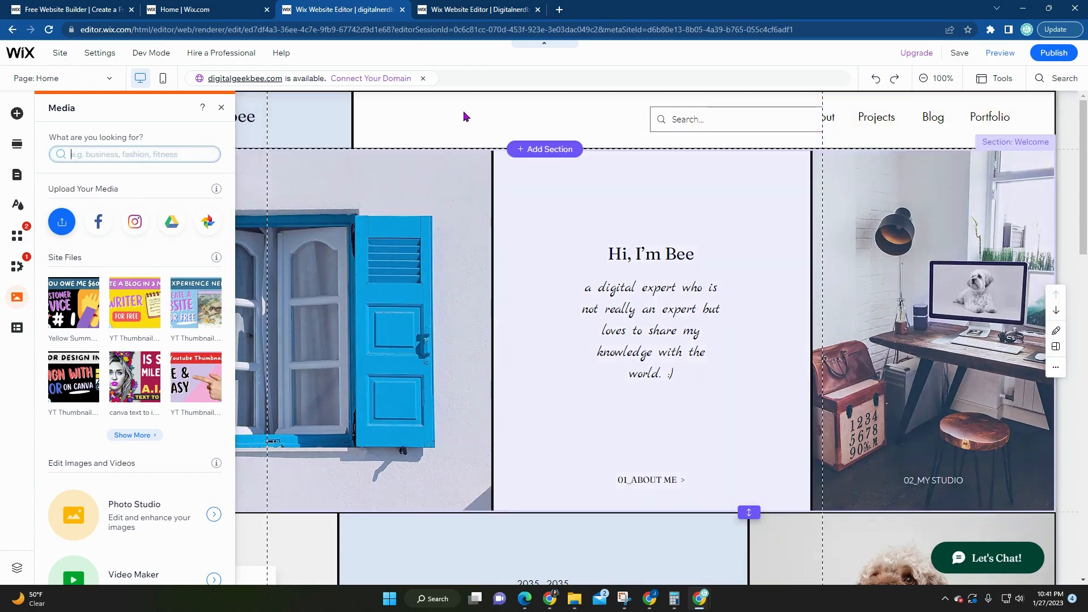
pyautogui.click(462, 115)
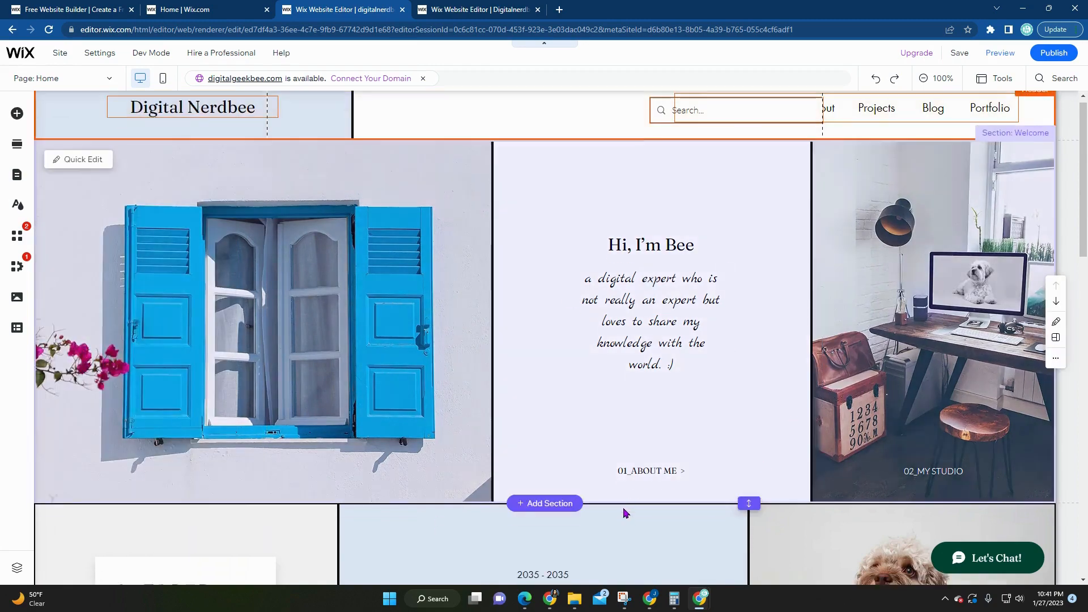
pyautogui.scroll(-12, 622, 509)
pyautogui.scroll(-3, 621, 509)
pyautogui.scroll(5, 621, 509)
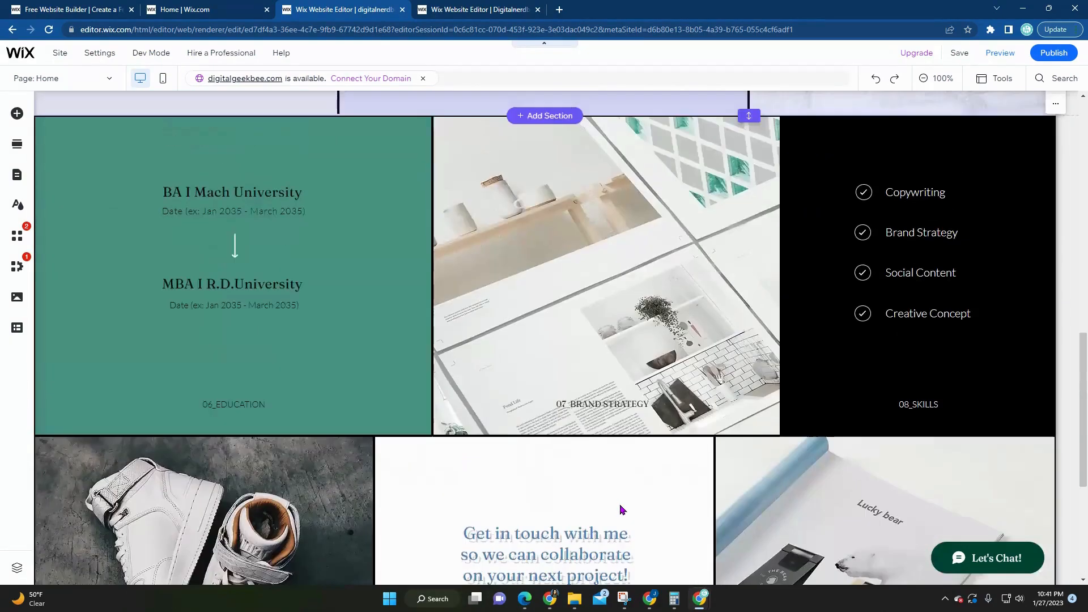
pyautogui.scroll(-4, 624, 506)
pyautogui.scroll(12, 478, 453)
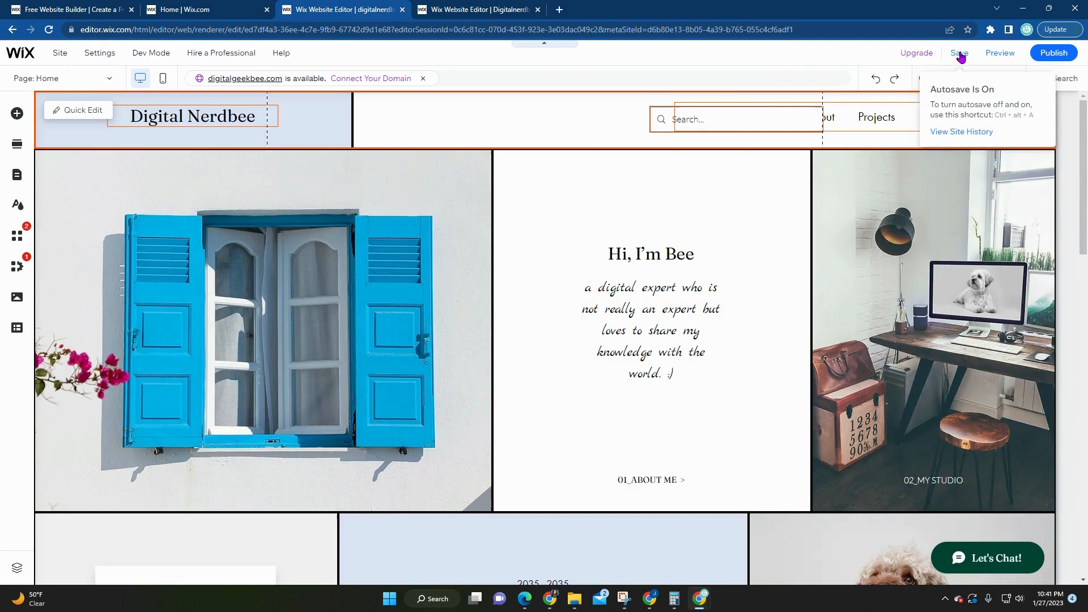
# Save the site under the free Wix.com domain with the address ending digitalnerdbee, and publish it.
pyautogui.click(960, 53)
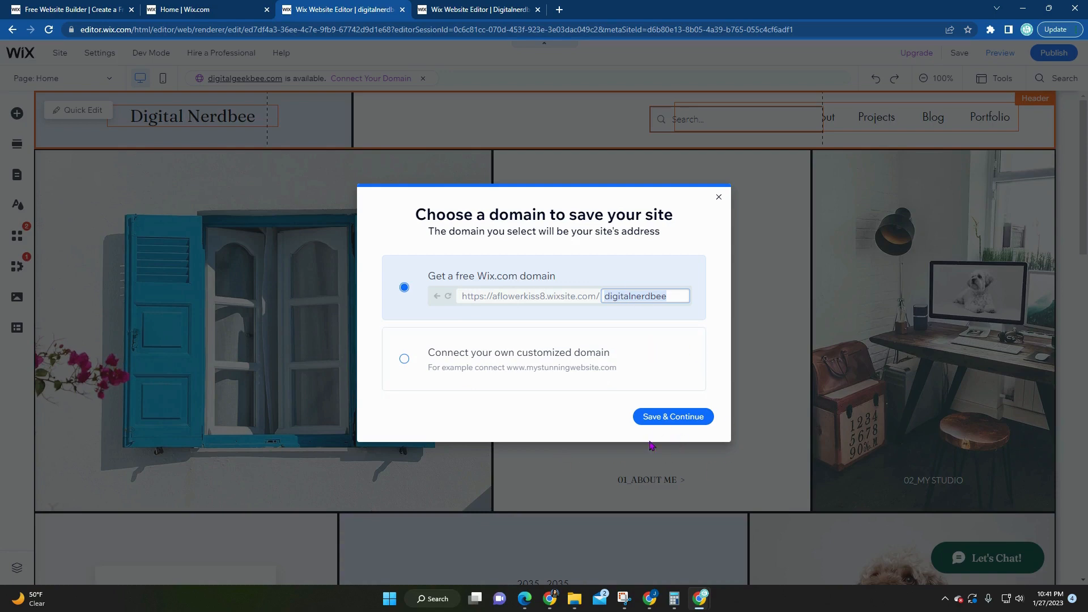
pyautogui.click(673, 423)
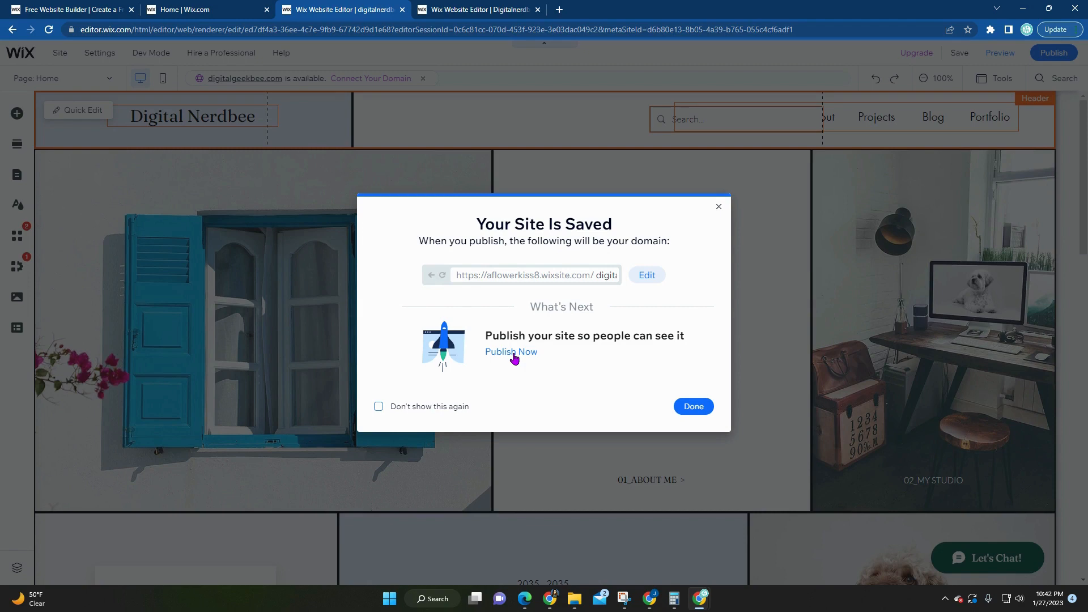
pyautogui.click(643, 274)
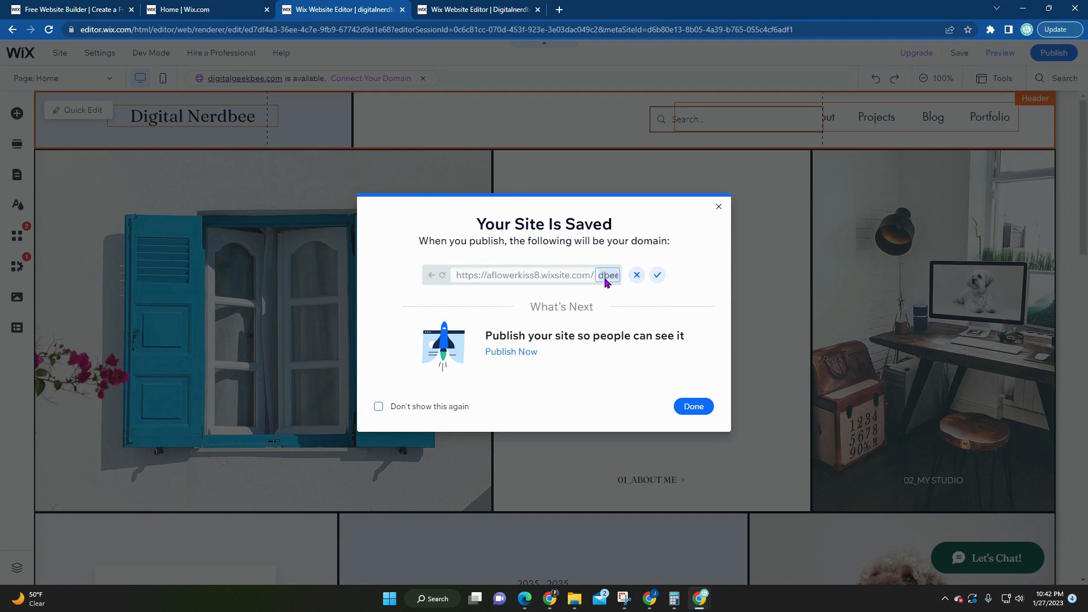
pyautogui.click(597, 286)
pyautogui.click(512, 352)
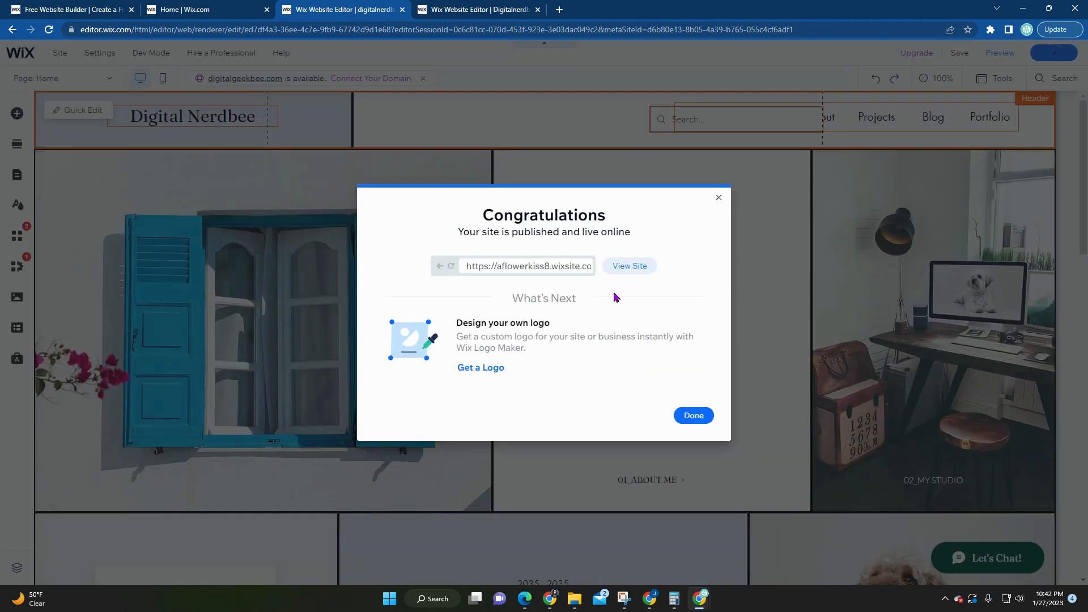
# Copy the published site's address and open it in a new browser tab.
pyautogui.click(546, 269)
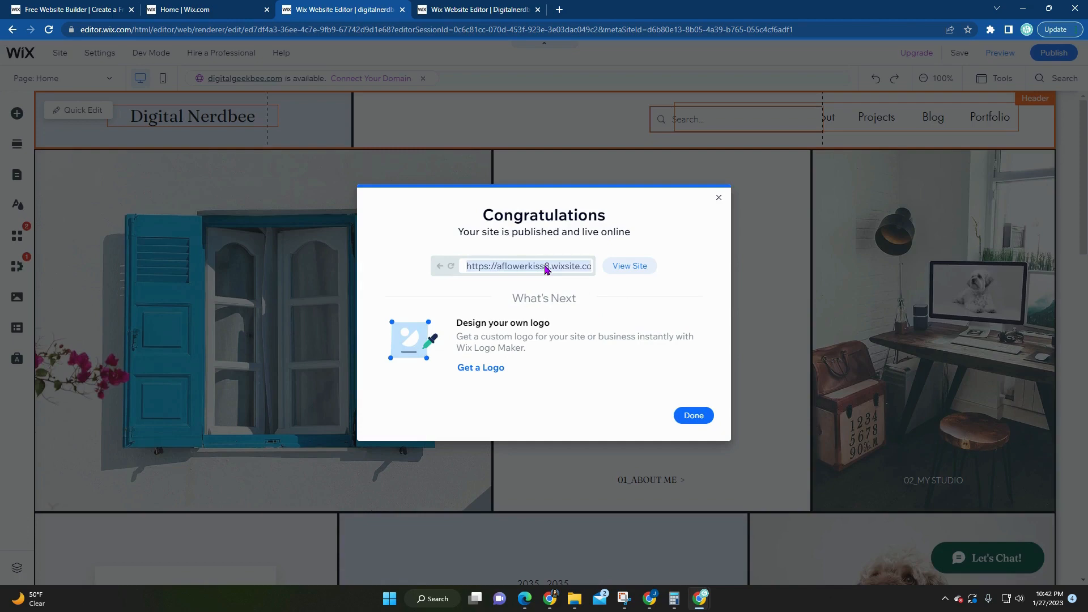
pyautogui.rightClick(547, 269)
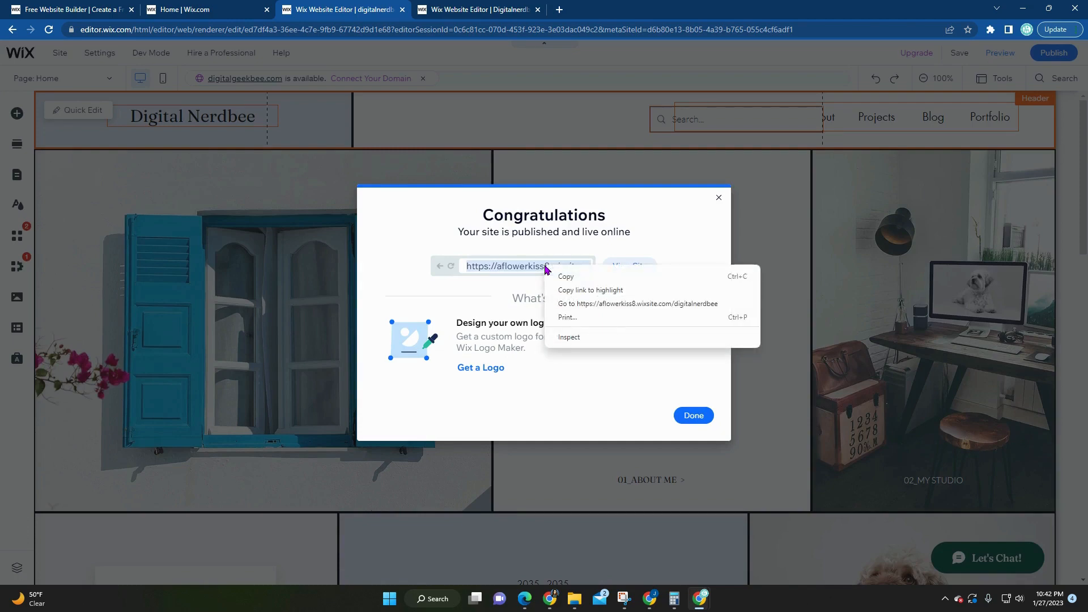
pyautogui.click(573, 276)
pyautogui.click(559, 9)
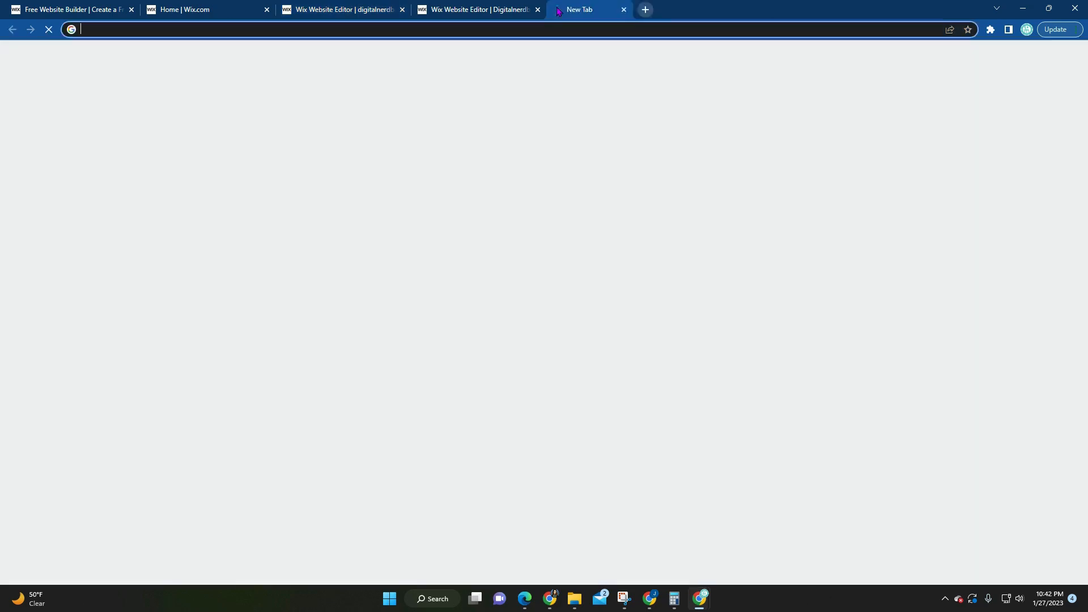
pyautogui.hotkey('ctrl', 'v')
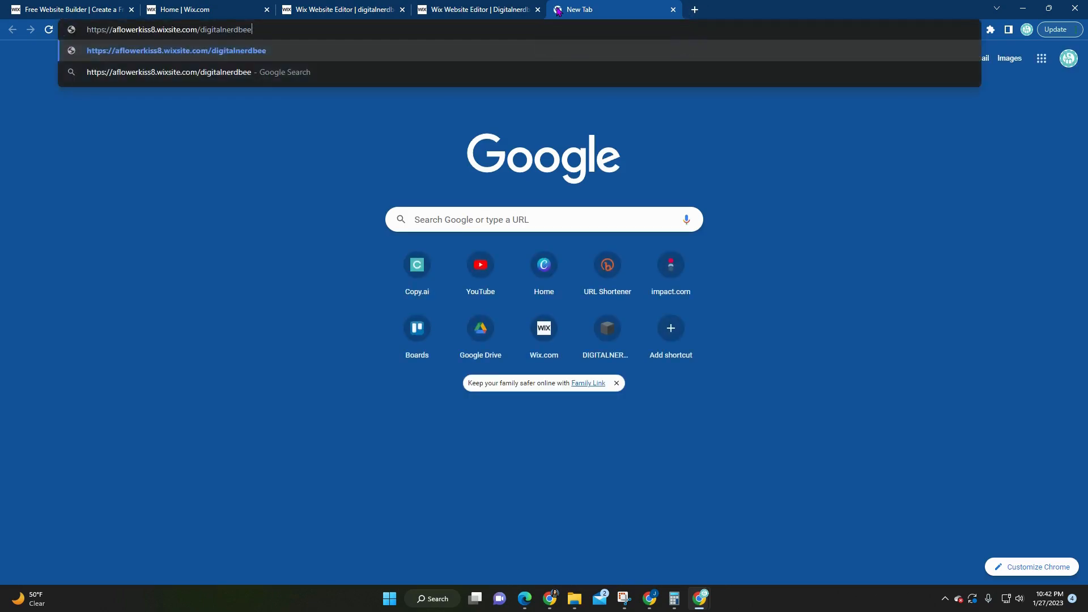
pyautogui.press('Return')
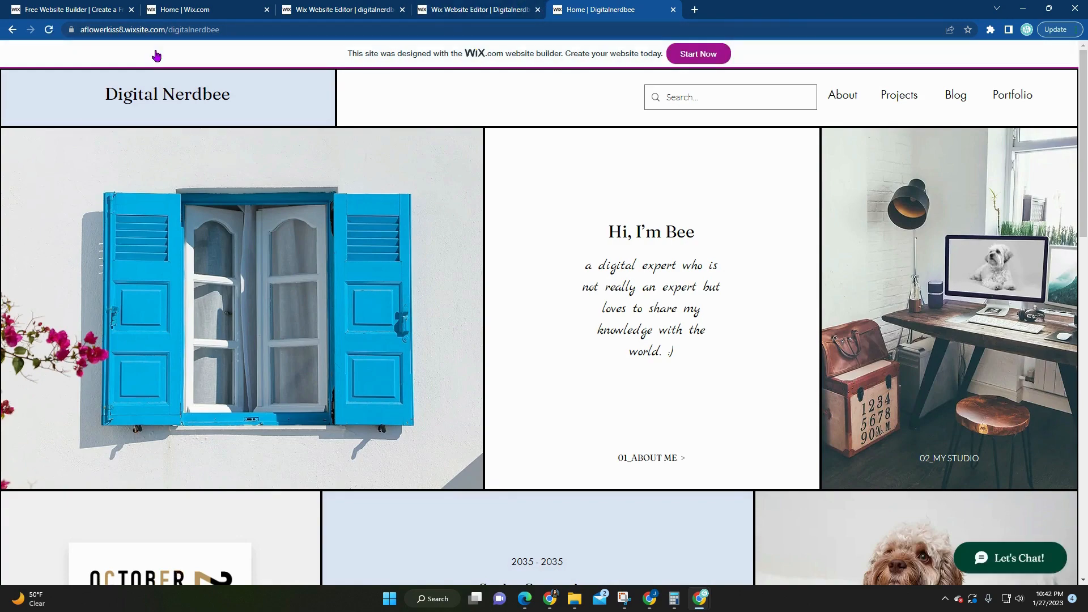
# Review the live Digital Nerdbee home page, including its web address, experience, education, skills and contact sections.
pyautogui.click(236, 29)
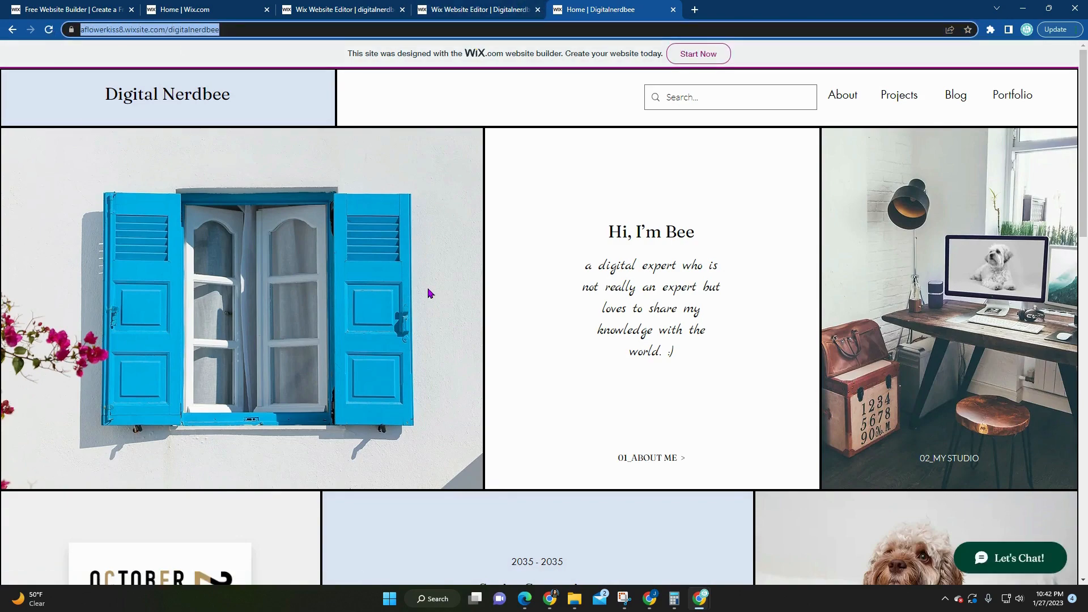
pyautogui.scroll(-7, 429, 293)
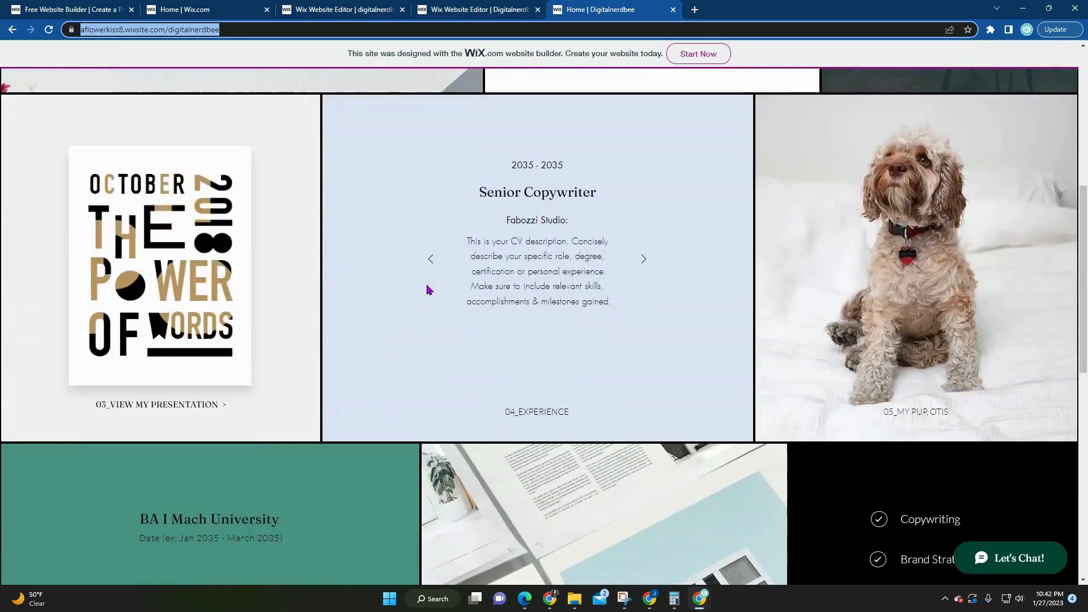
pyautogui.scroll(-3, 429, 290)
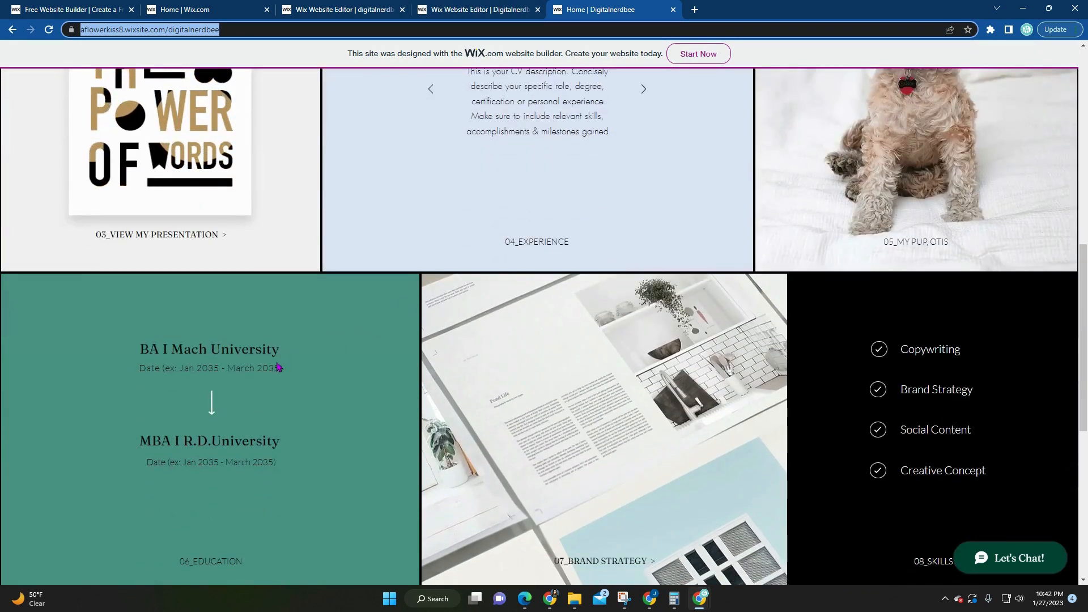
pyautogui.scroll(-7, 278, 367)
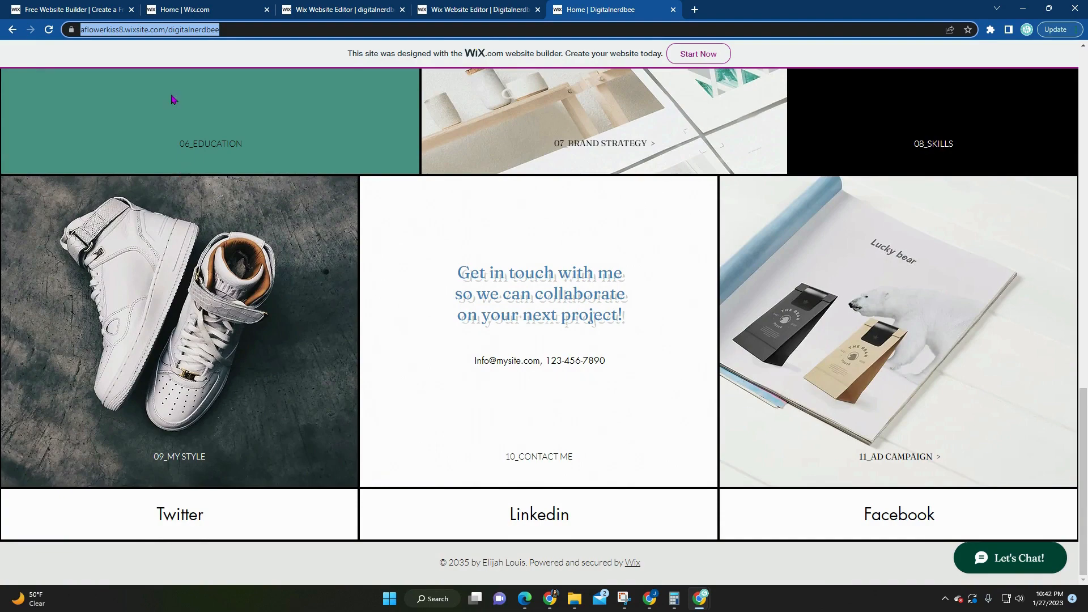
pyautogui.scroll(20, 385, 460)
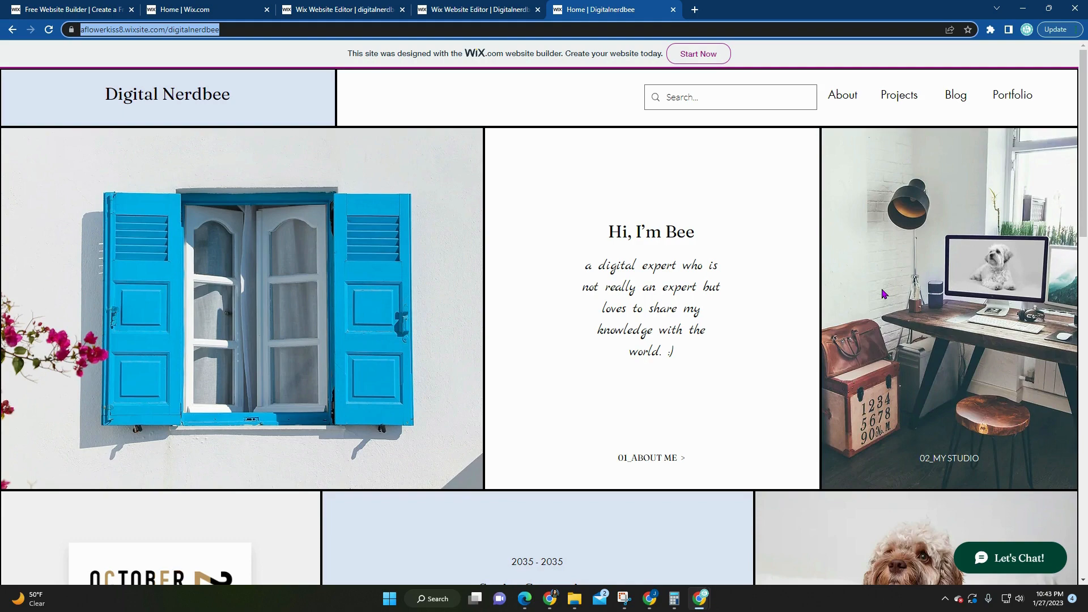
pyautogui.scroll(-15, 768, 439)
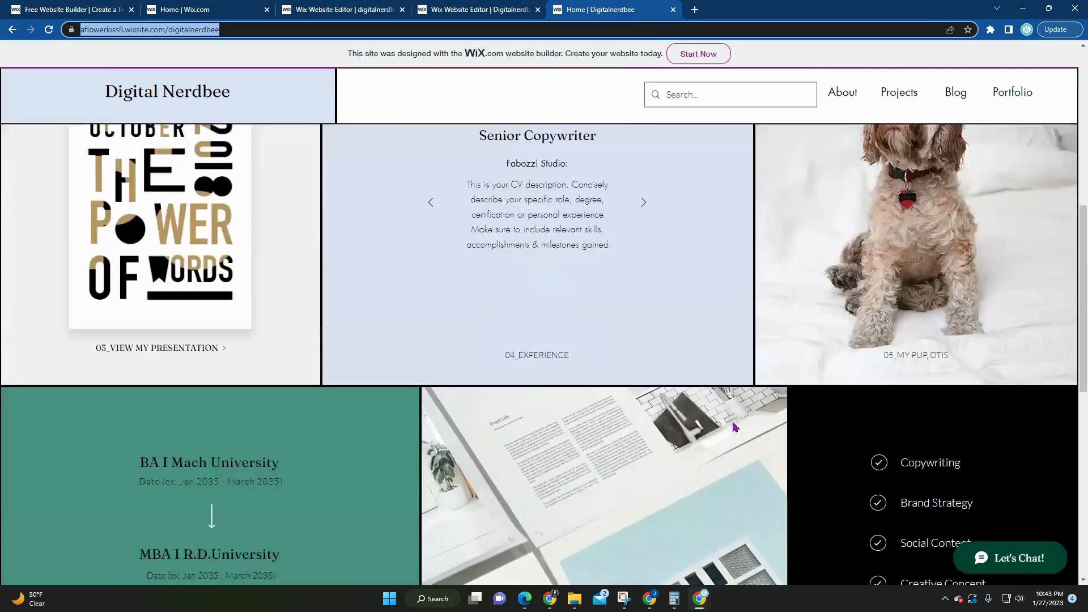